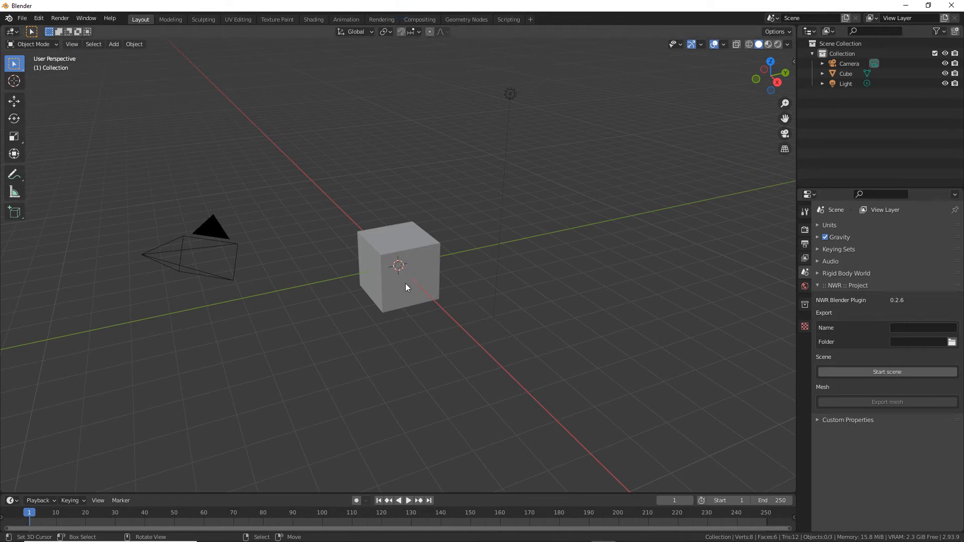
{"action": "middle_click_drag", "start_coordinate": [408, 294], "coordinate": [368, 310]}
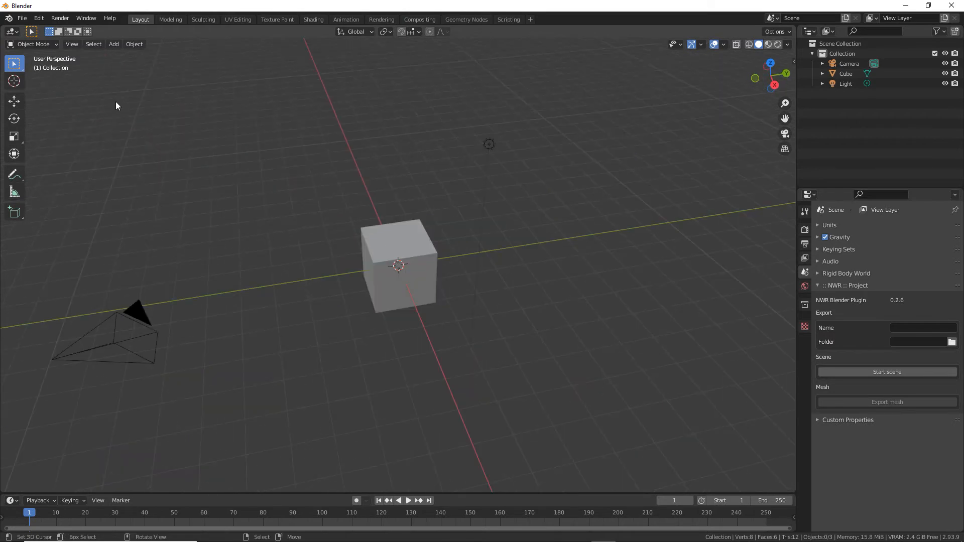
{"action": "middle_click_drag", "start_coordinate": [117, 107], "coordinate": [65, 71]}
{"action": "middle_click_drag", "start_coordinate": [232, 182], "coordinate": [247, 187]}
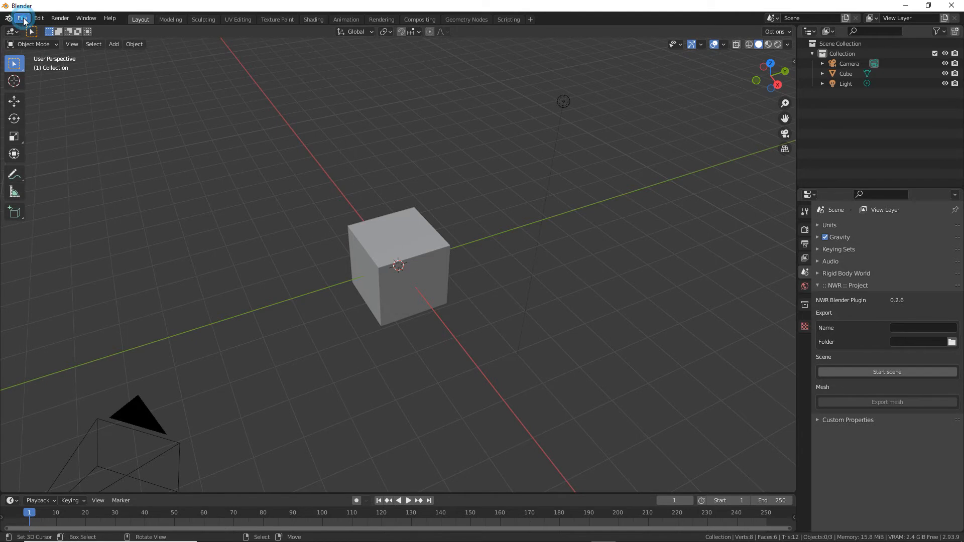
Delete the default cube and add a cylinder mesh in its place.
{"action": "left_click", "coordinate": [384, 268]}
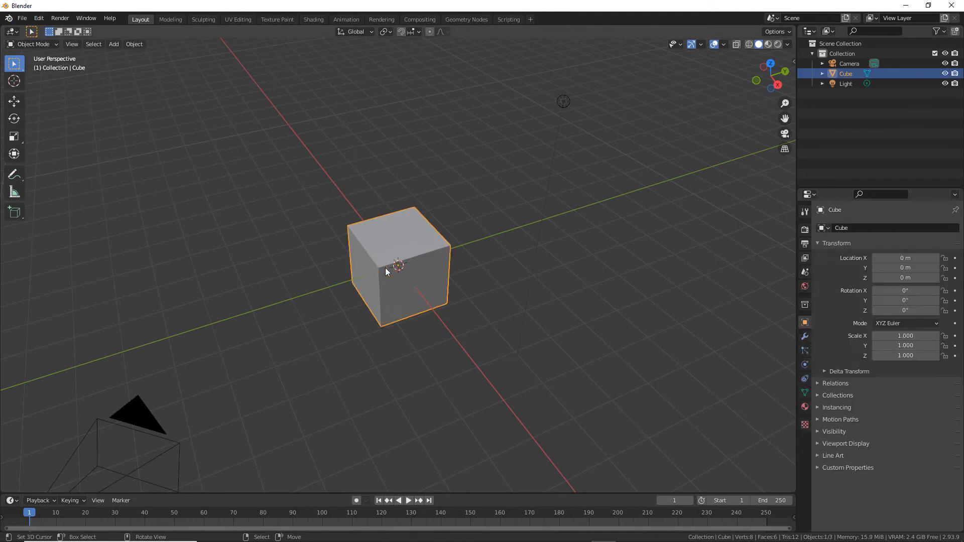
{"action": "key", "text": "Delete"}
{"action": "left_click", "coordinate": [118, 45]}
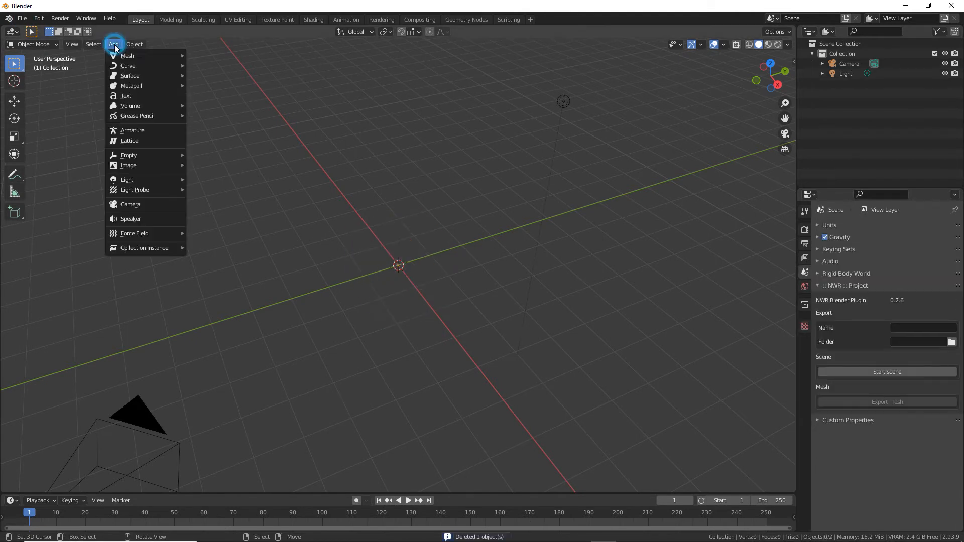
{"action": "mouse_move", "coordinate": [136, 45]}
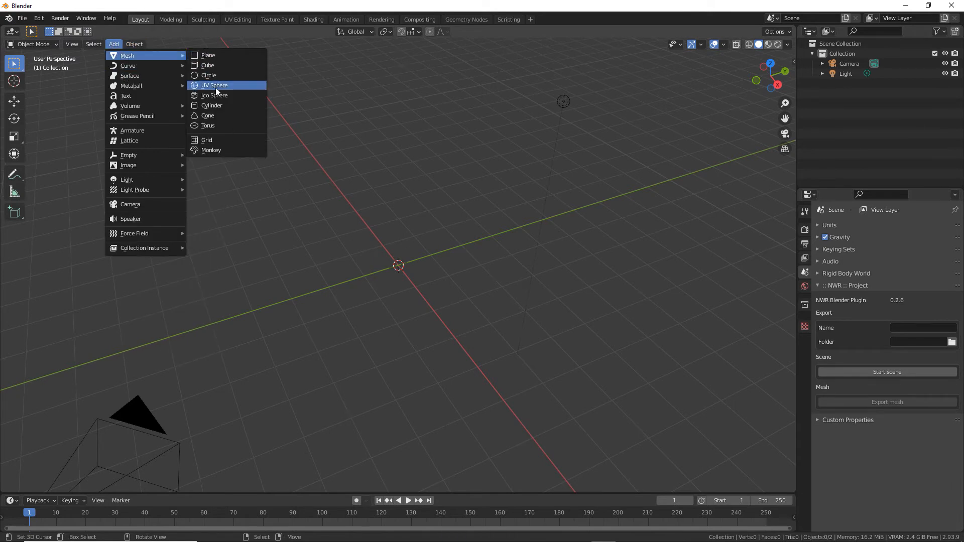
{"action": "left_click", "coordinate": [218, 105]}
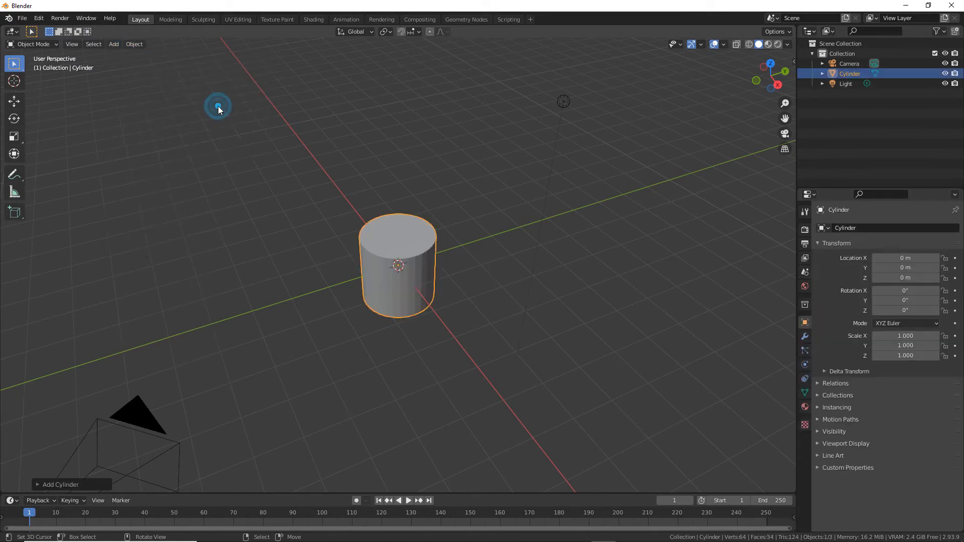
Set the new cylinder's vertex count to 16.
{"action": "scroll", "coordinate": [372, 267], "scroll_direction": "up", "scroll_amount": 7}
{"action": "middle_click_drag", "start_coordinate": [373, 267], "coordinate": [364, 246]}
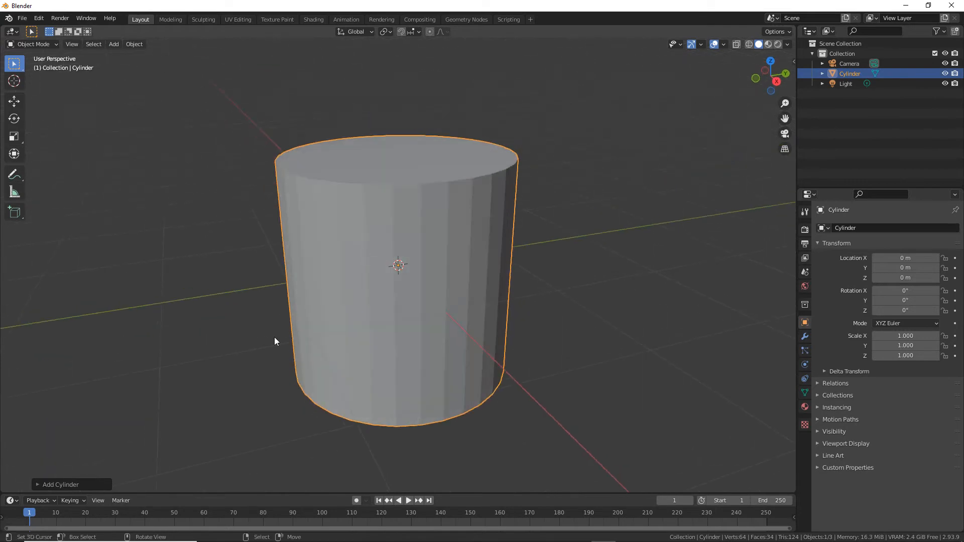
{"action": "left_click", "coordinate": [37, 486]}
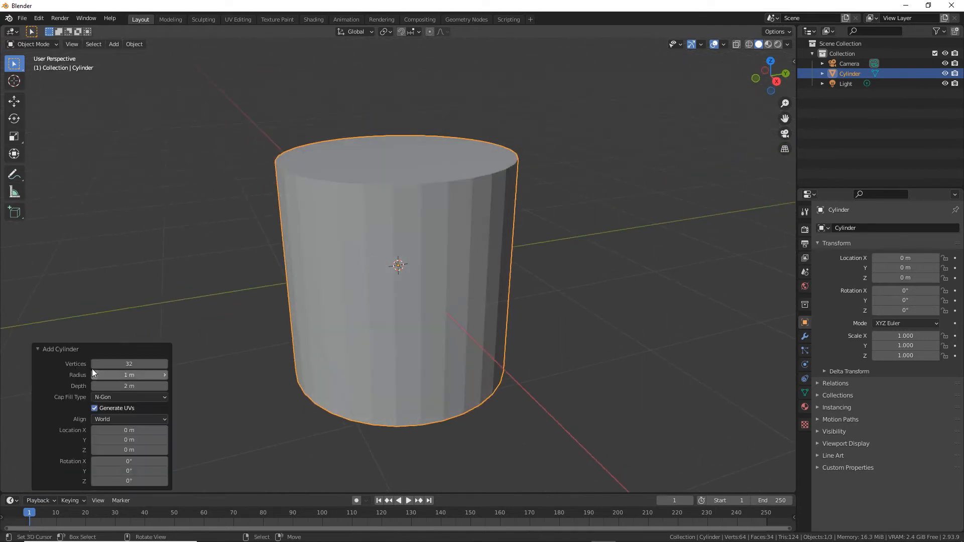
{"action": "mouse_move", "coordinate": [141, 363]}
{"action": "left_mouse_down"}
{"action": "mouse_move", "coordinate": [118, 363]}
{"action": "mouse_move", "coordinate": [140, 365]}
{"action": "left_mouse_up"}
{"action": "middle_click_drag", "start_coordinate": [473, 266], "coordinate": [466, 285]}
{"action": "scroll", "coordinate": [466, 285], "scroll_direction": "up", "scroll_amount": 1}
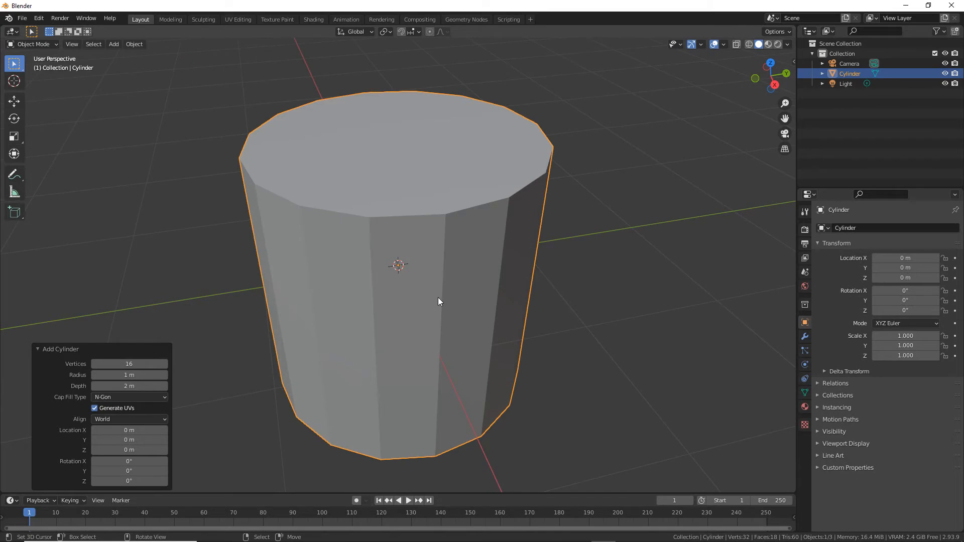
Set the cylinder's cap fill type to Nothing so that both ends are open.
{"action": "left_click", "coordinate": [114, 399]}
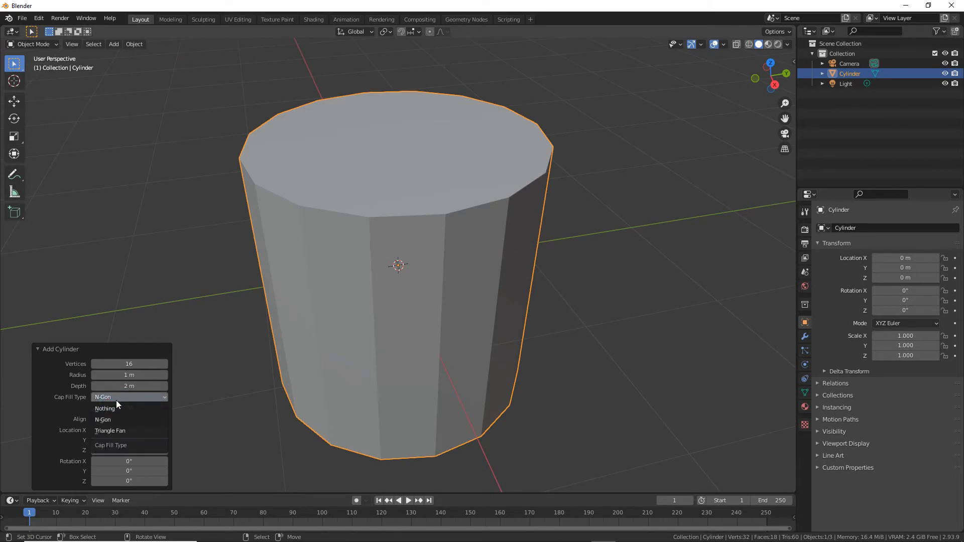
{"action": "left_click", "coordinate": [115, 408]}
{"action": "middle_click_drag", "start_coordinate": [405, 237], "coordinate": [412, 266]}
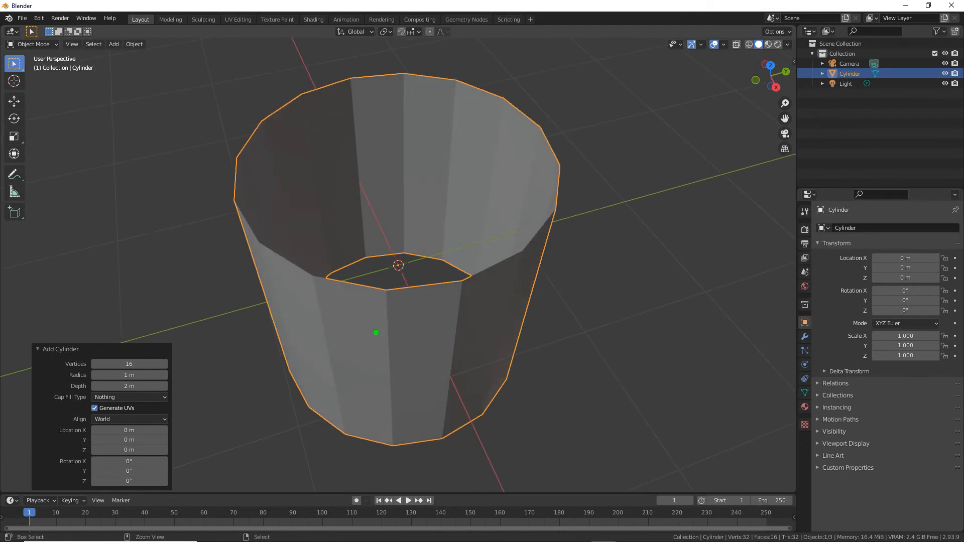
{"action": "mouse_move", "coordinate": [59, 404]}
{"action": "left_mouse_down"}
{"action": "mouse_move", "coordinate": [48, 404]}
{"action": "mouse_move", "coordinate": [127, 402]}
{"action": "left_mouse_up"}
{"action": "key", "text": "Escape"}
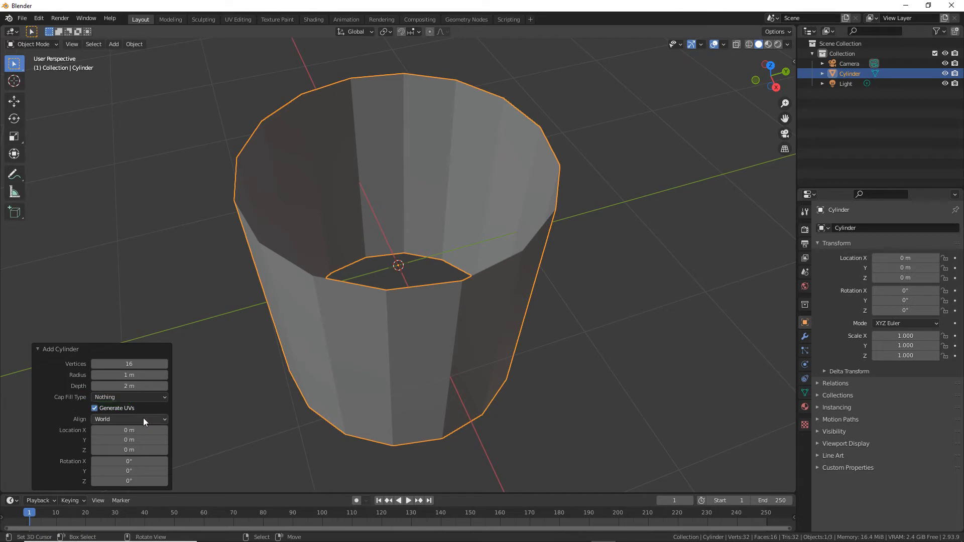
Set the open cylinder's depth to 0.5 m.
{"action": "left_click", "coordinate": [130, 387]}
{"action": "key", "text": "BackSpace"}
{"action": "type", "text": "0.5"}
{"action": "key", "text": "Return"}
{"action": "middle_click_drag", "start_coordinate": [242, 330], "coordinate": [336, 300]}
{"action": "scroll", "coordinate": [335, 300], "scroll_direction": "down", "scroll_amount": 2}
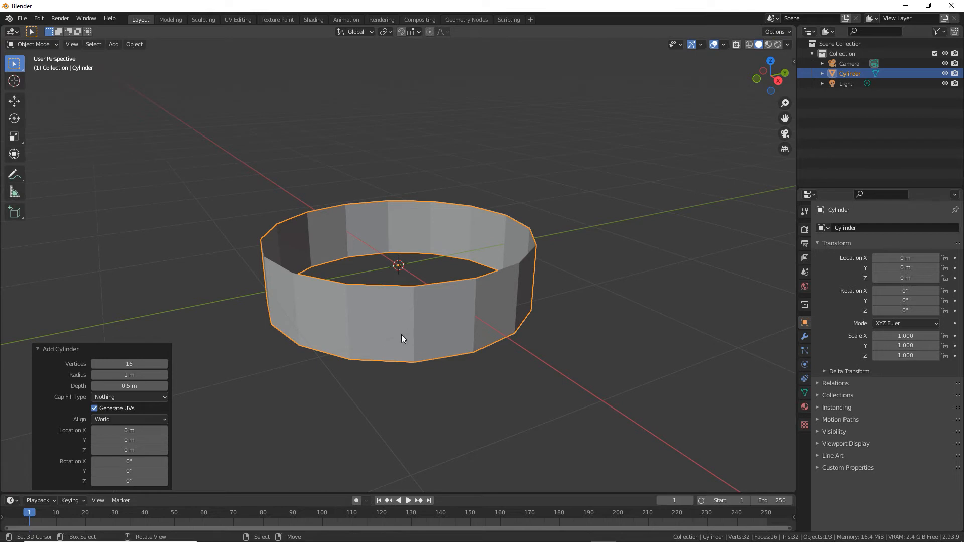
{"action": "middle_click_drag", "start_coordinate": [447, 319], "coordinate": [423, 334]}
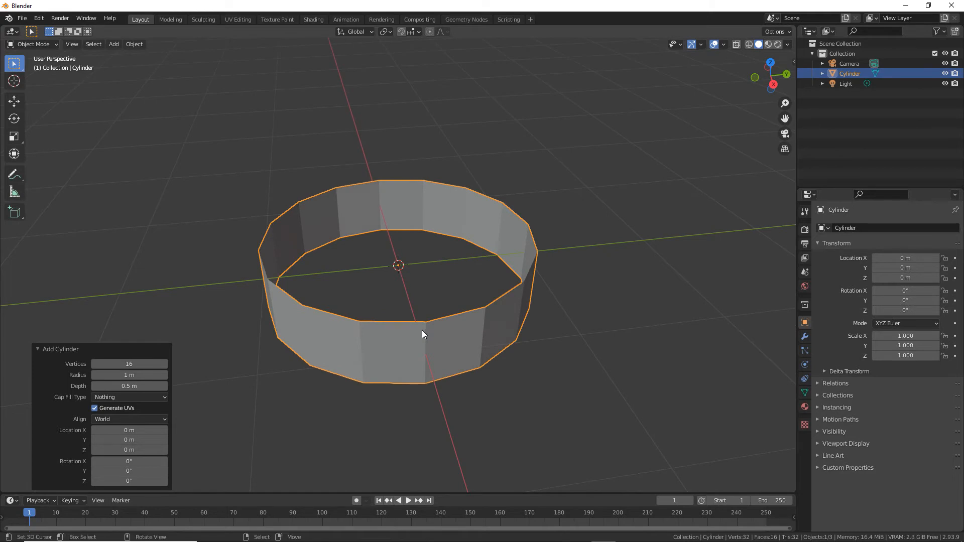
Apply smooth shading to the cylinder ring.
{"action": "left_click", "coordinate": [133, 45]}
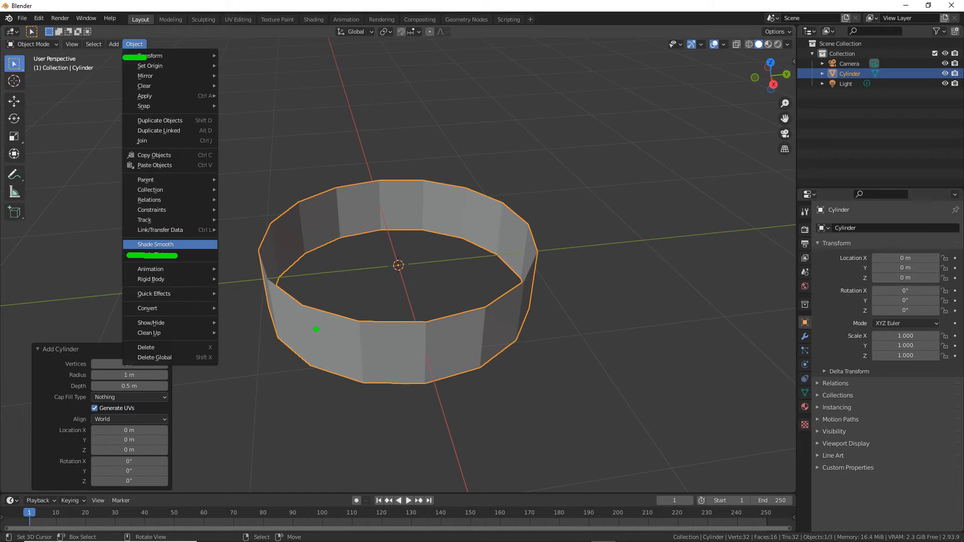
{"action": "left_click", "coordinate": [134, 45]}
{"action": "left_click", "coordinate": [146, 244]}
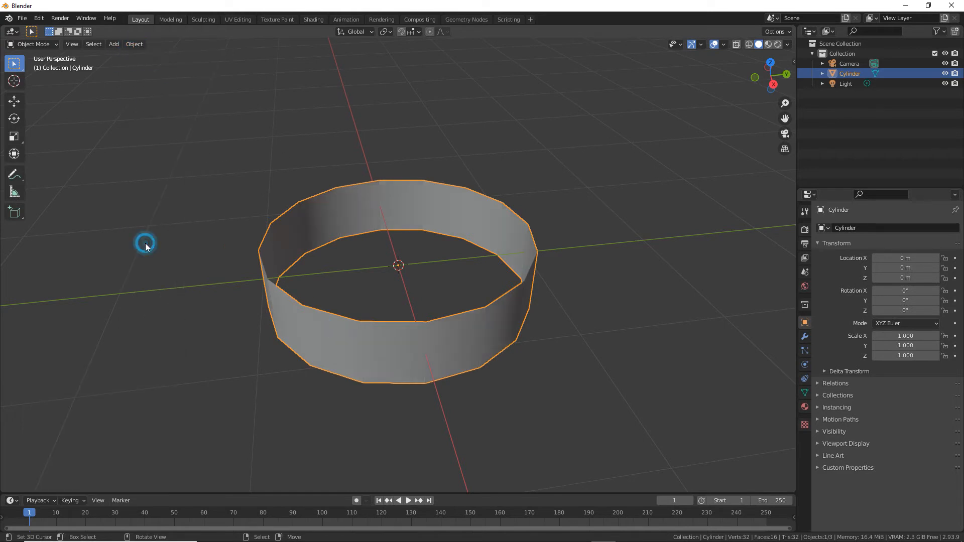
{"action": "middle_click_drag", "start_coordinate": [398, 347], "coordinate": [272, 311]}
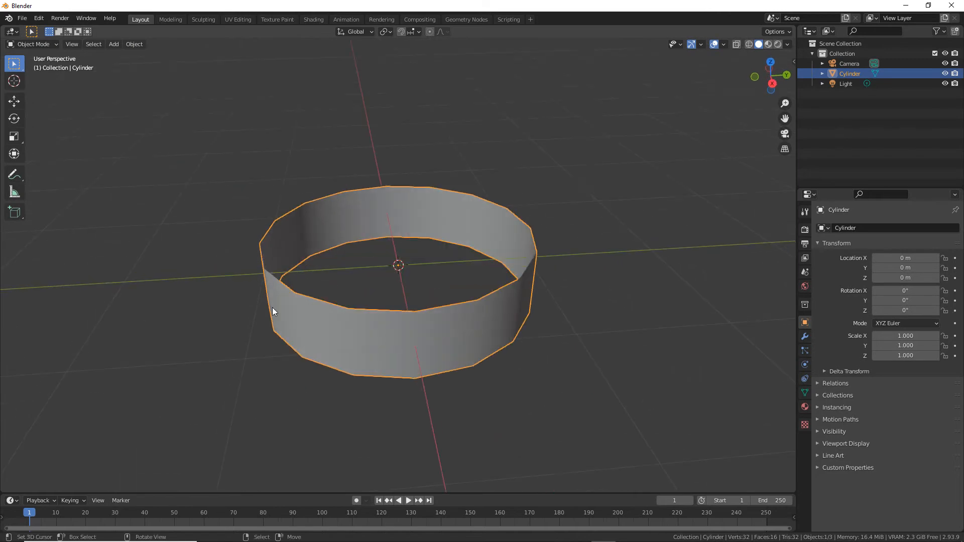
View the smooth-shaded ring from the front viewpoint.
{"action": "left_click", "coordinate": [74, 44]}
{"action": "mouse_move", "coordinate": [110, 159]}
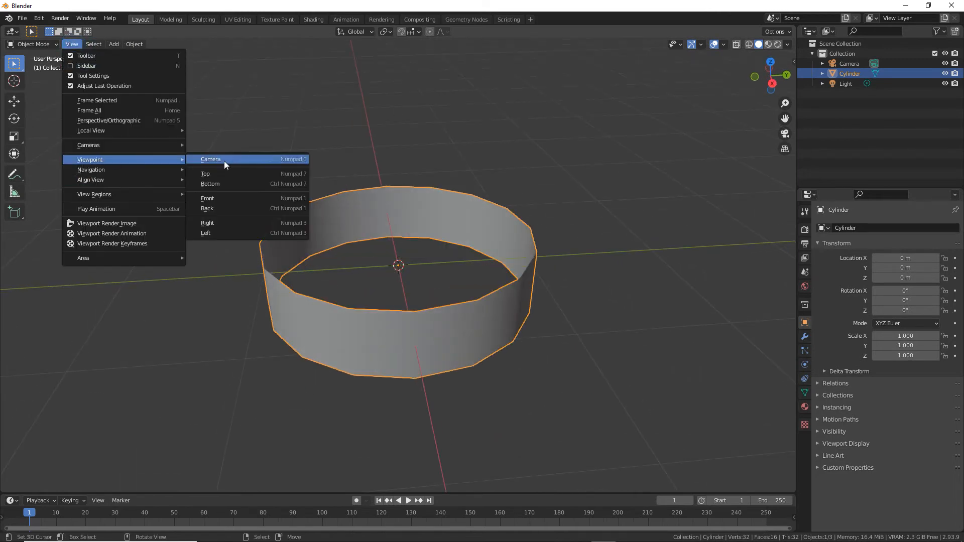
{"action": "left_click", "coordinate": [215, 198]}
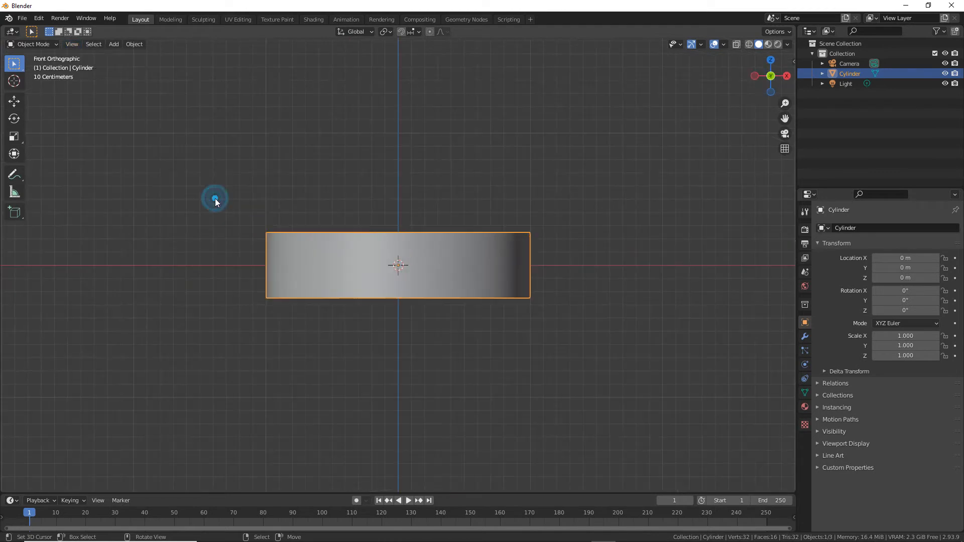
{"action": "middle_click_drag", "start_coordinate": [441, 206], "coordinate": [414, 322]}
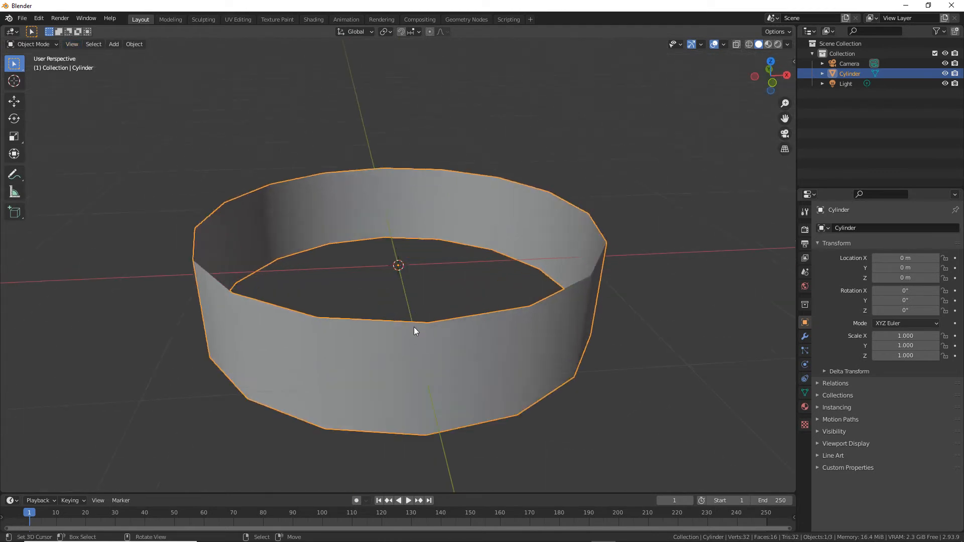
{"action": "scroll", "coordinate": [409, 327], "scroll_direction": "down", "scroll_amount": 1}
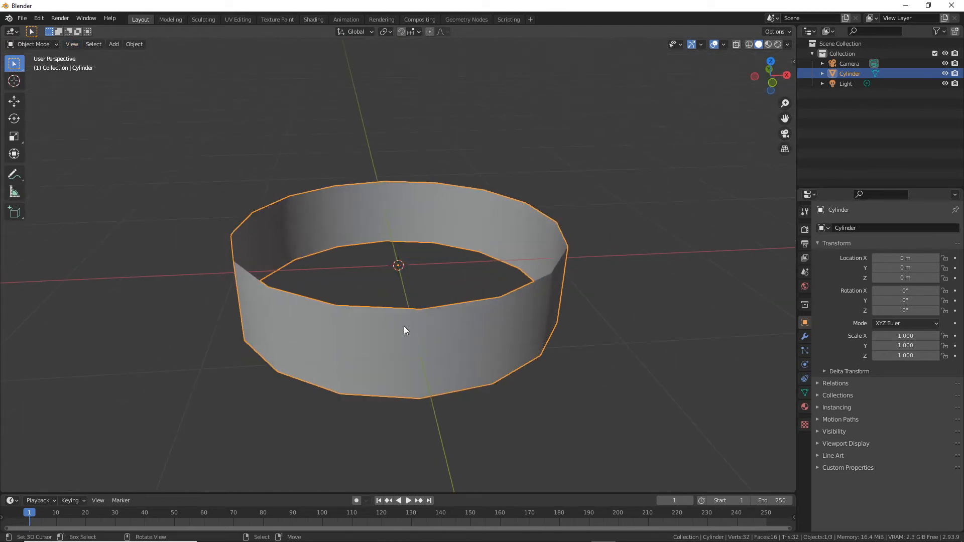
In Edit Mode with face selection, duplicate two adjacent faces at the front of the ring in place.
{"action": "left_click", "coordinate": [33, 44]}
{"action": "left_click", "coordinate": [30, 67]}
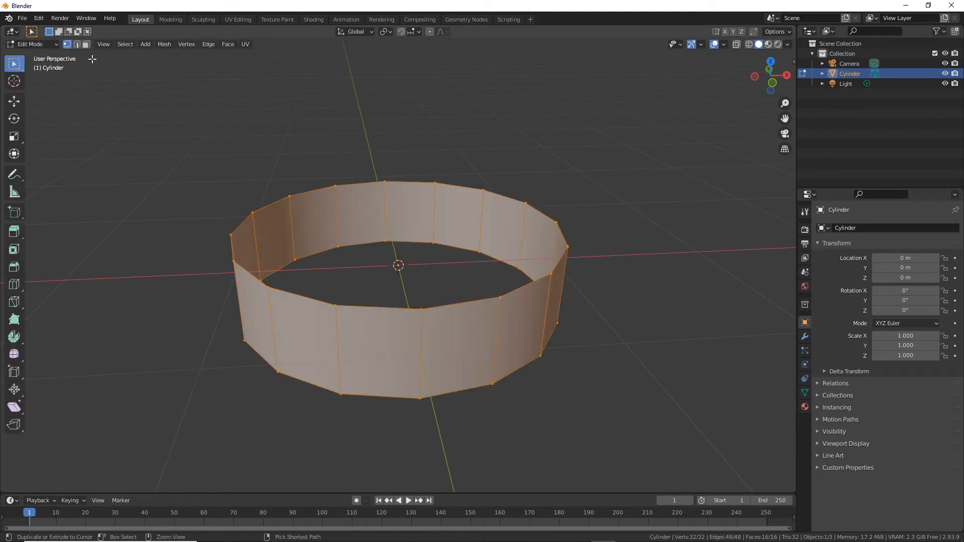
{"action": "left_click", "coordinate": [86, 44]}
{"action": "left_click", "coordinate": [393, 341]}
{"action": "left_click", "coordinate": [448, 340], "text": "shift"}
{"action": "mouse_move", "coordinate": [447, 340]}
{"action": "middle_mouse_down"}
{"action": "mouse_move", "coordinate": [453, 321]}
{"action": "mouse_move", "coordinate": [456, 338]}
{"action": "middle_mouse_up"}
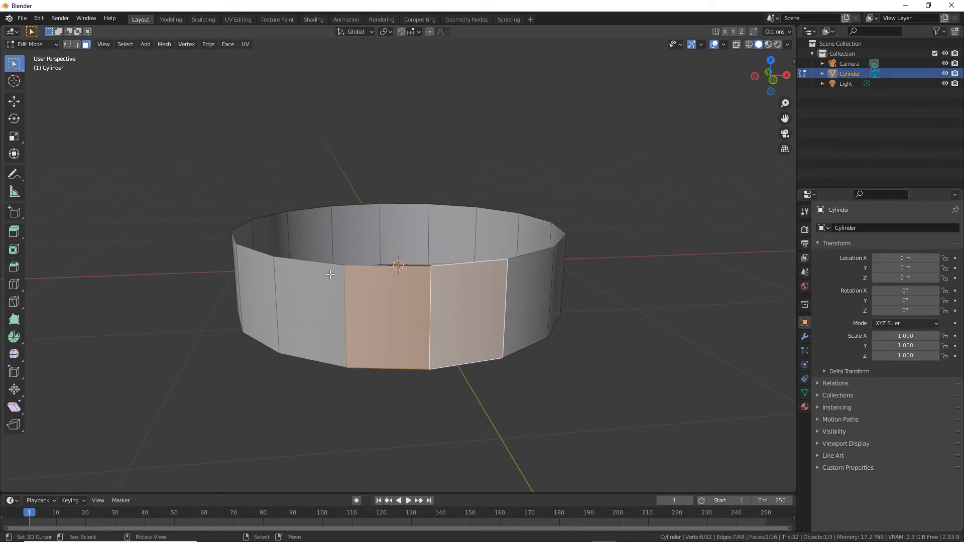
{"action": "left_click", "coordinate": [223, 44]}
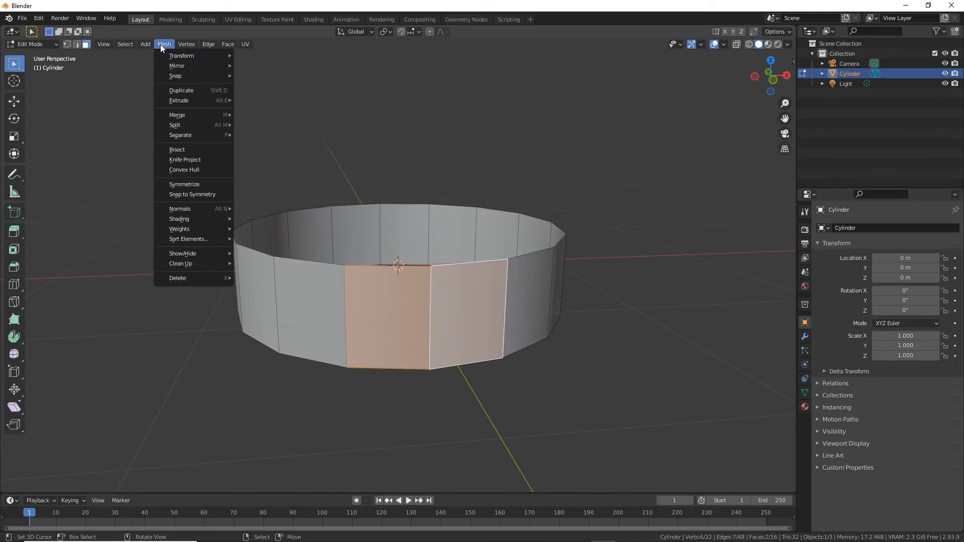
{"action": "left_click", "coordinate": [179, 92]}
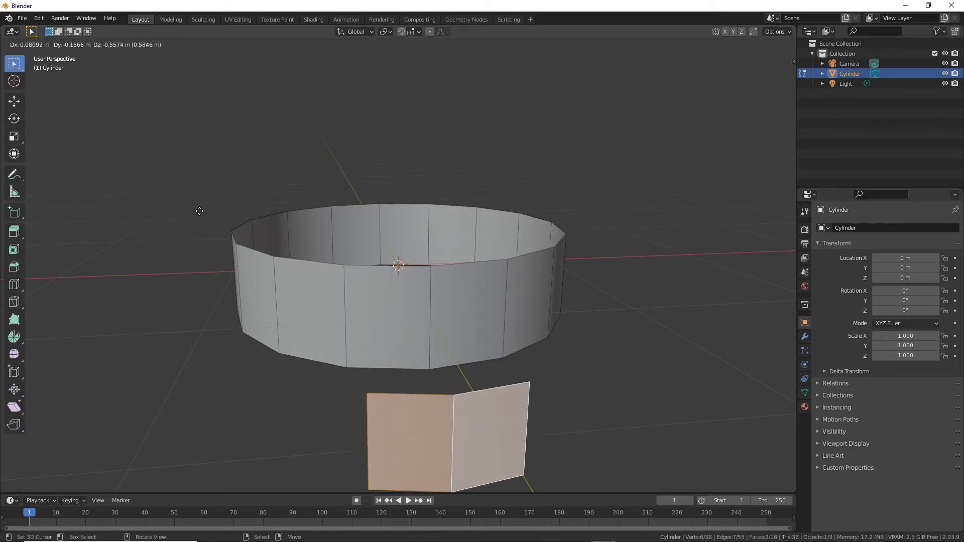
{"action": "right_click", "coordinate": [196, 183]}
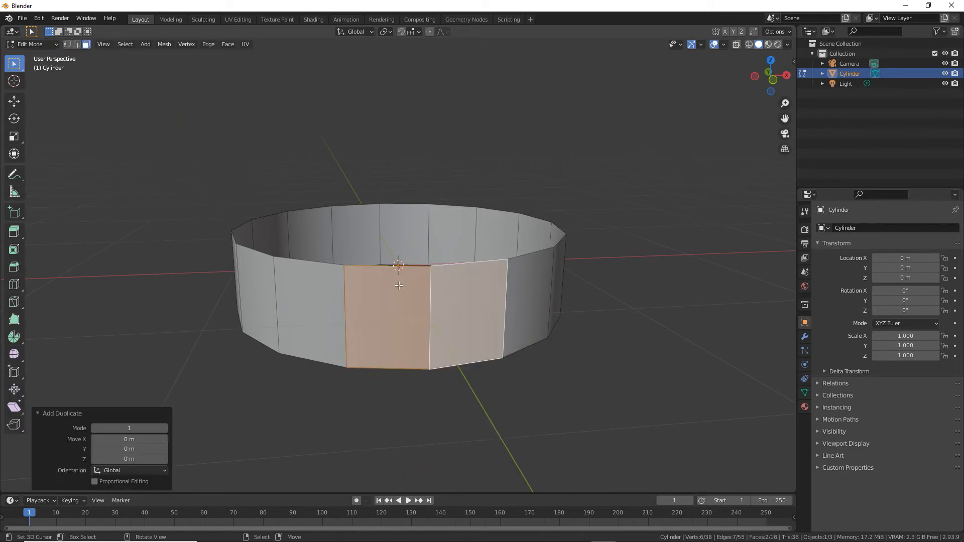
Scale up the two duplicated faces so they extend above and below the ring, leaving both selected.
{"action": "left_click", "coordinate": [13, 137]}
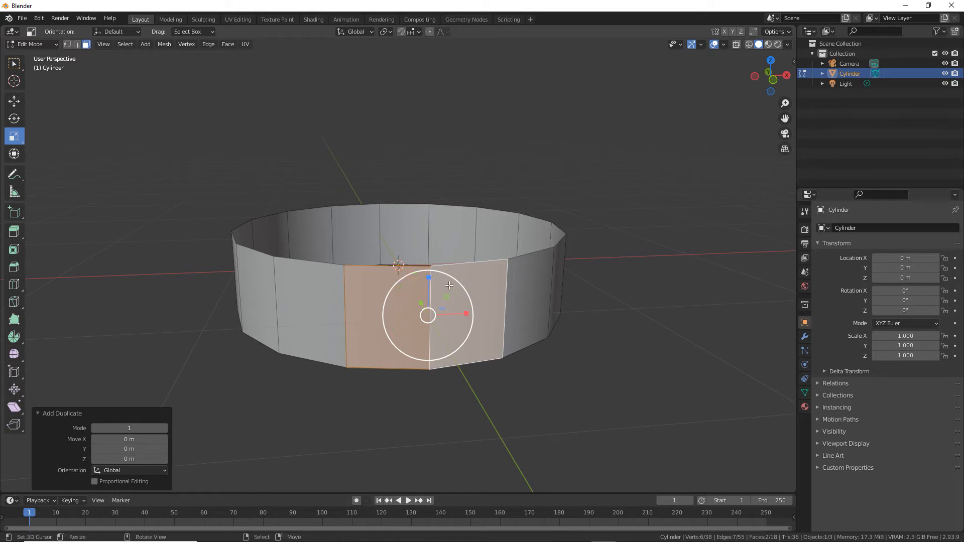
{"action": "left_click_drag", "start_coordinate": [433, 353], "coordinate": [442, 376]}
{"action": "middle_click_drag", "start_coordinate": [442, 376], "coordinate": [338, 394]}
{"action": "left_click", "coordinate": [341, 394]}
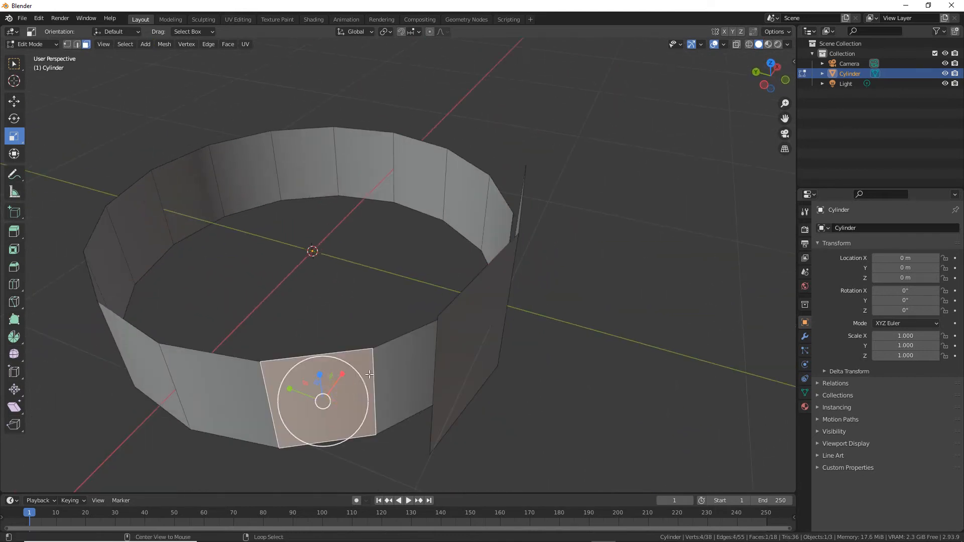
{"action": "right_click", "coordinate": [370, 375], "text": "alt"}
{"action": "middle_click_drag", "start_coordinate": [377, 374], "coordinate": [424, 311]}
{"action": "right_click", "coordinate": [424, 312], "text": "alt"}
{"action": "middle_click_drag", "start_coordinate": [425, 426], "coordinate": [425, 308]}
{"action": "scroll", "coordinate": [425, 308], "scroll_direction": "up", "scroll_amount": 2}
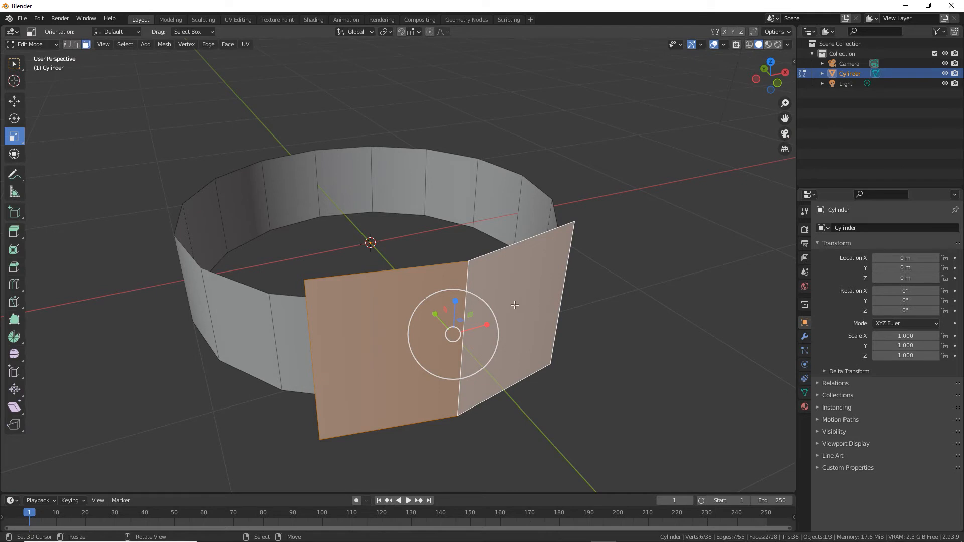
Create a new material on the cylinder and name it buckle.
{"action": "key", "text": "ctrl+2"}
{"action": "mouse_move", "coordinate": [784, 394]}
{"action": "left_mouse_down"}
{"action": "mouse_move", "coordinate": [833, 406]}
{"action": "mouse_move", "coordinate": [763, 388]}
{"action": "left_mouse_up"}
{"action": "key", "text": "Escape"}
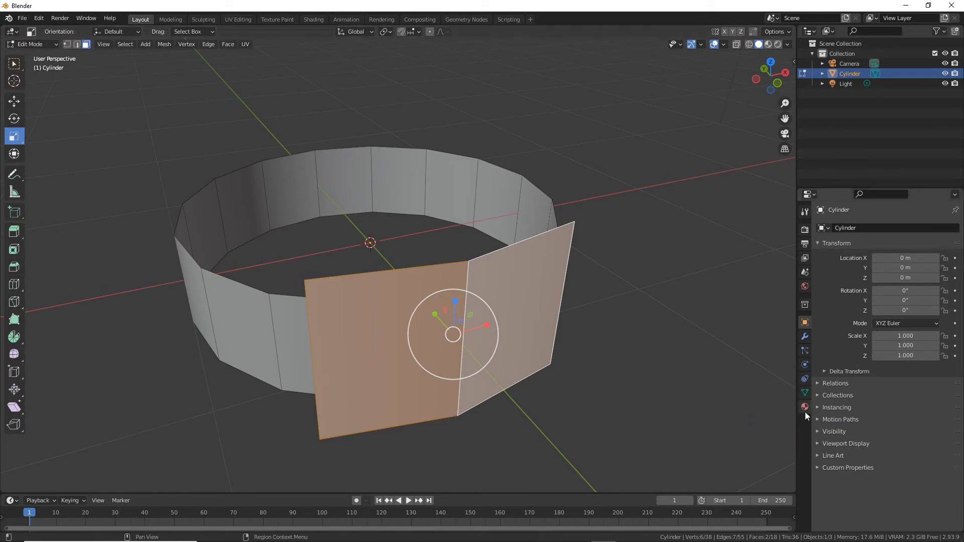
{"action": "left_click", "coordinate": [805, 407]}
{"action": "left_click", "coordinate": [898, 270]}
{"action": "double_click", "coordinate": [873, 271]}
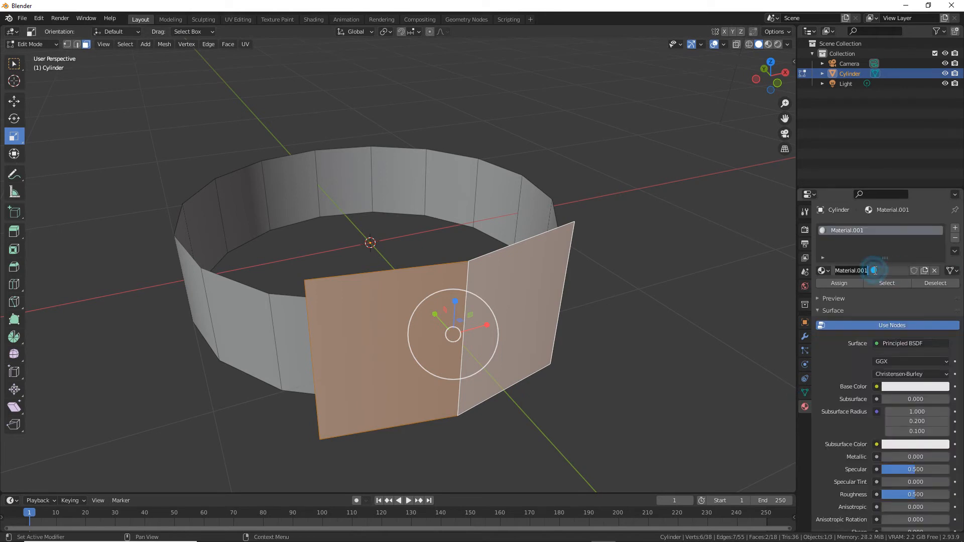
{"action": "type", "text": "buckle"}
{"action": "key", "text": "Return"}
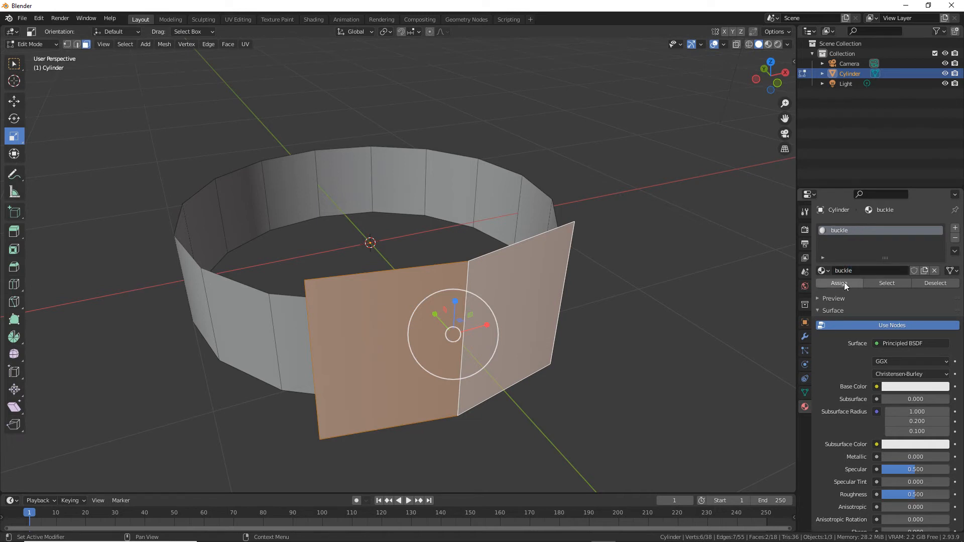
Show the buckle material's preview and set its base color to a light red.
{"action": "left_click", "coordinate": [817, 299]}
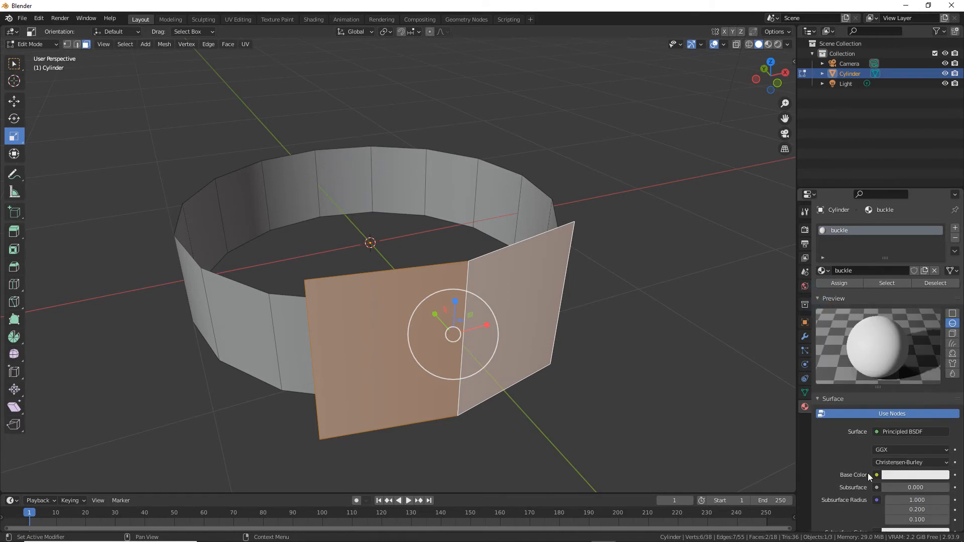
{"action": "left_click", "coordinate": [900, 475]}
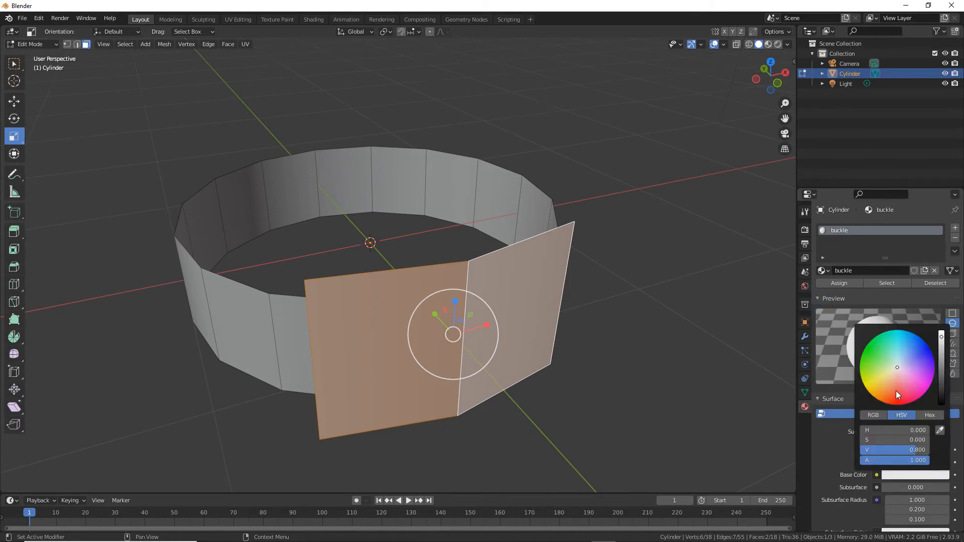
{"action": "mouse_move", "coordinate": [896, 394]}
{"action": "left_mouse_down"}
{"action": "mouse_move", "coordinate": [898, 377]}
{"action": "mouse_move", "coordinate": [898, 392]}
{"action": "left_mouse_up"}
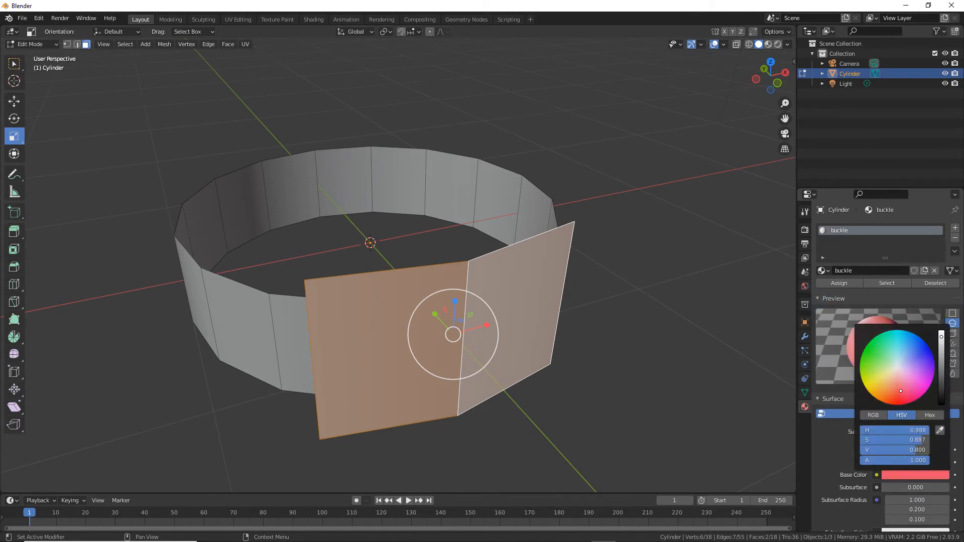
Display the model in Material Preview shading.
{"action": "middle_click_drag", "start_coordinate": [622, 262], "coordinate": [556, 264]}
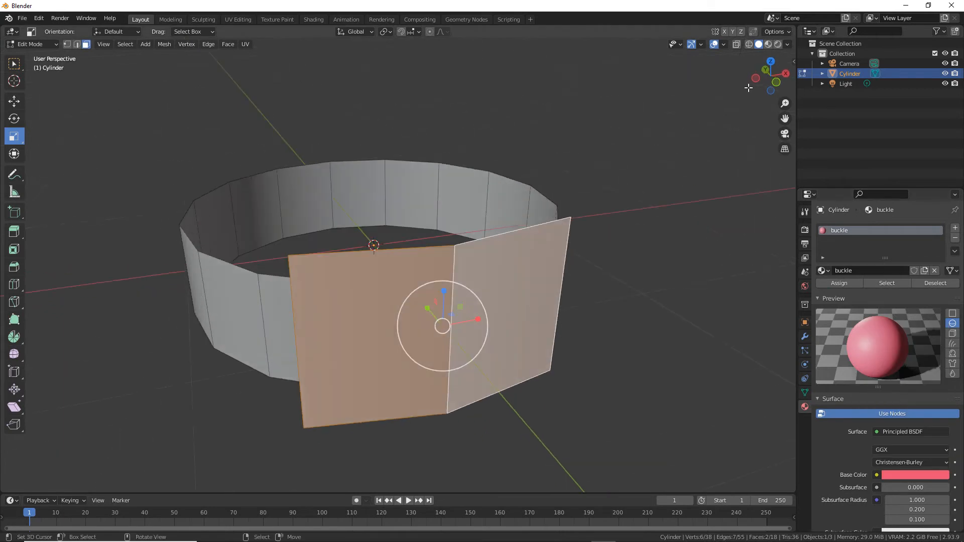
{"action": "left_click", "coordinate": [768, 44]}
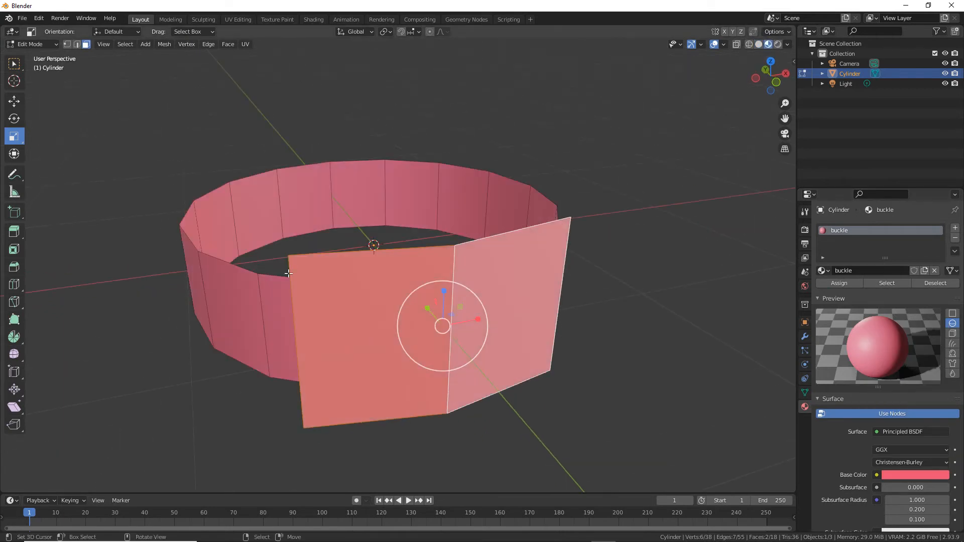
{"action": "middle_click_drag", "start_coordinate": [320, 313], "coordinate": [325, 312]}
Invert the face selection so the ring's faces are selected instead of the two buckle faces.
{"action": "left_click", "coordinate": [126, 45]}
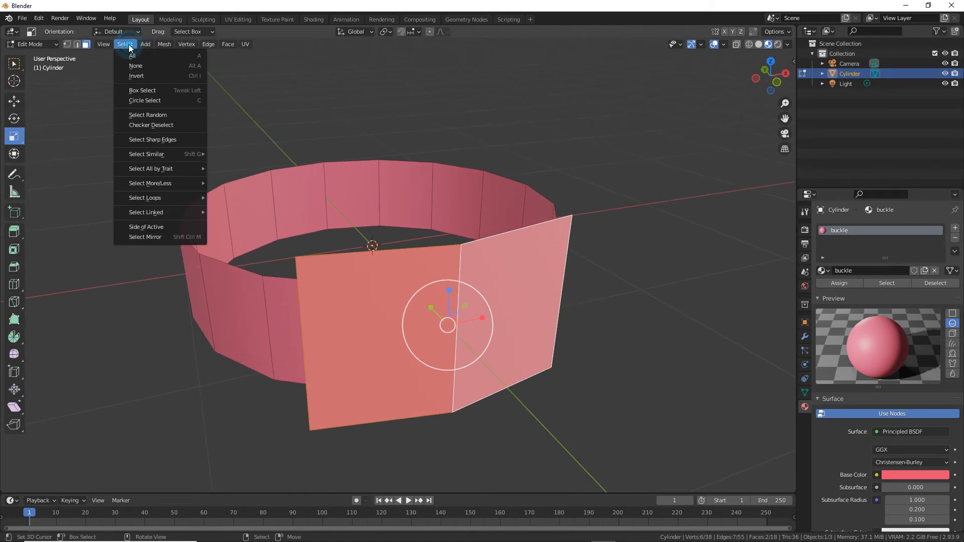
{"action": "key", "text": "ctrl+2"}
{"action": "mouse_move", "coordinate": [449, 311]}
{"action": "left_mouse_down"}
{"action": "mouse_move", "coordinate": [432, 374]}
{"action": "mouse_move", "coordinate": [431, 316]}
{"action": "left_mouse_up"}
{"action": "mouse_move", "coordinate": [277, 320]}
{"action": "left_mouse_down"}
{"action": "mouse_move", "coordinate": [305, 192]}
{"action": "mouse_move", "coordinate": [462, 215]}
{"action": "left_mouse_up"}
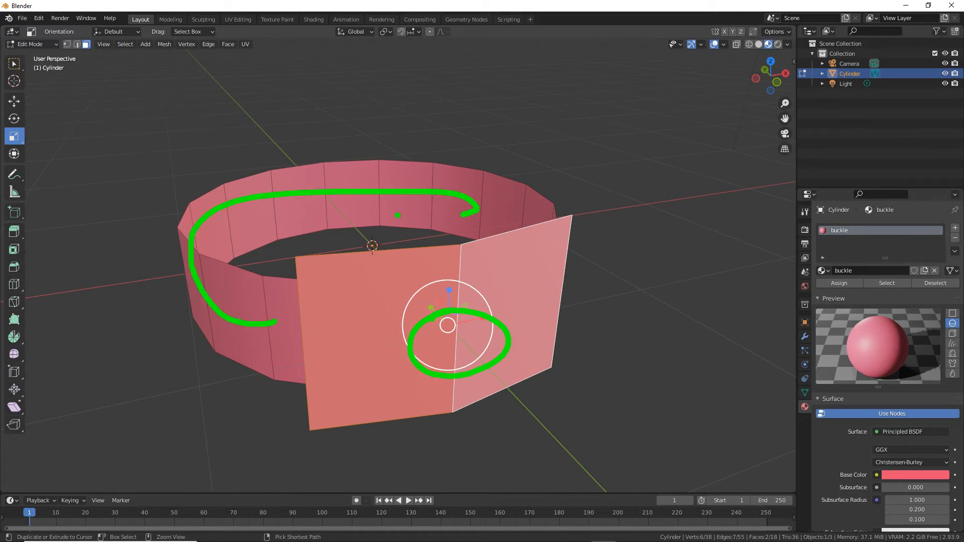
{"action": "key", "text": "Escape"}
{"action": "left_click", "coordinate": [125, 44]}
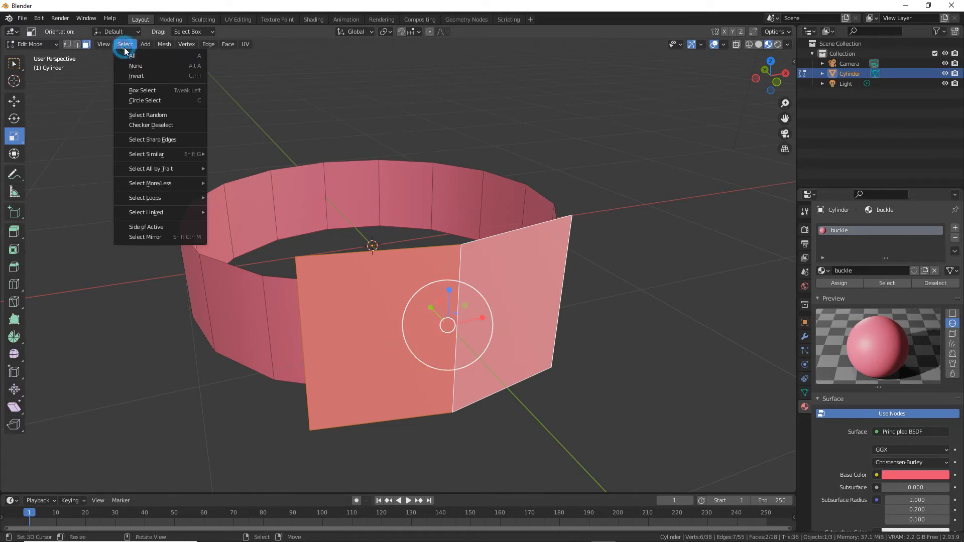
{"action": "left_click", "coordinate": [134, 76]}
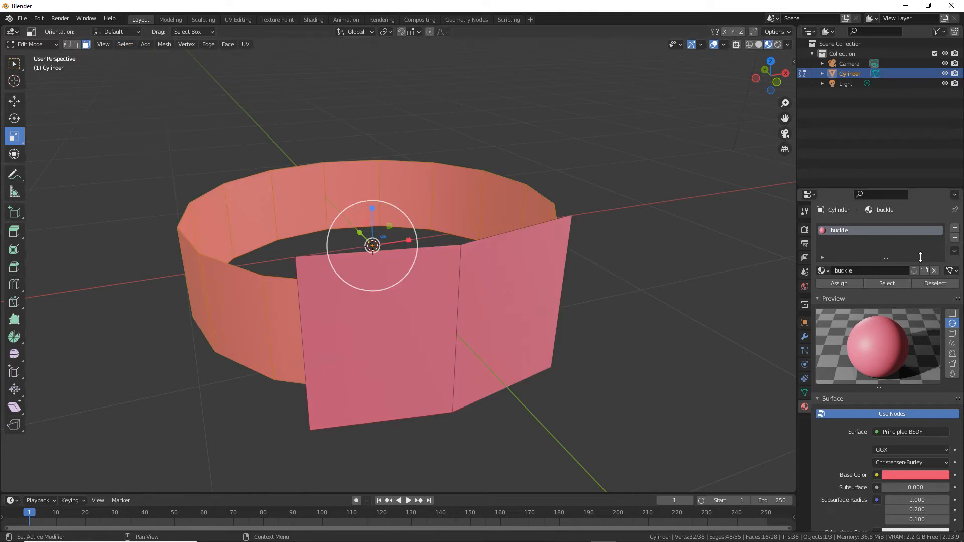
Add a second, empty material slot to the cylinder and assign it to the selected ring faces.
{"action": "mouse_move", "coordinate": [951, 218]}
{"action": "left_mouse_down"}
{"action": "mouse_move", "coordinate": [960, 241]}
{"action": "mouse_move", "coordinate": [953, 217]}
{"action": "left_mouse_up"}
{"action": "left_click_drag", "start_coordinate": [824, 246], "coordinate": [865, 245]}
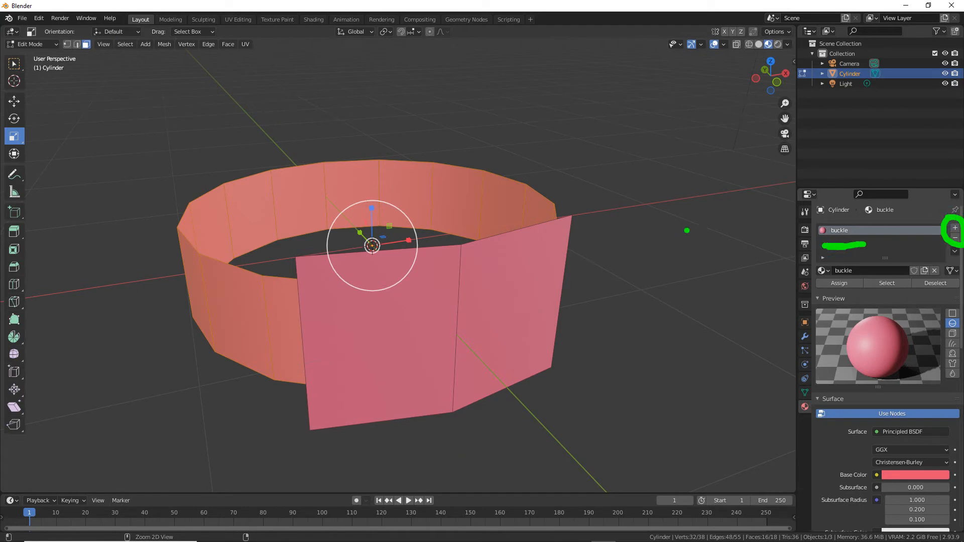
{"action": "mouse_move", "coordinate": [760, 242]}
{"action": "left_mouse_down"}
{"action": "mouse_move", "coordinate": [654, 244]}
{"action": "mouse_move", "coordinate": [701, 263]}
{"action": "left_mouse_up"}
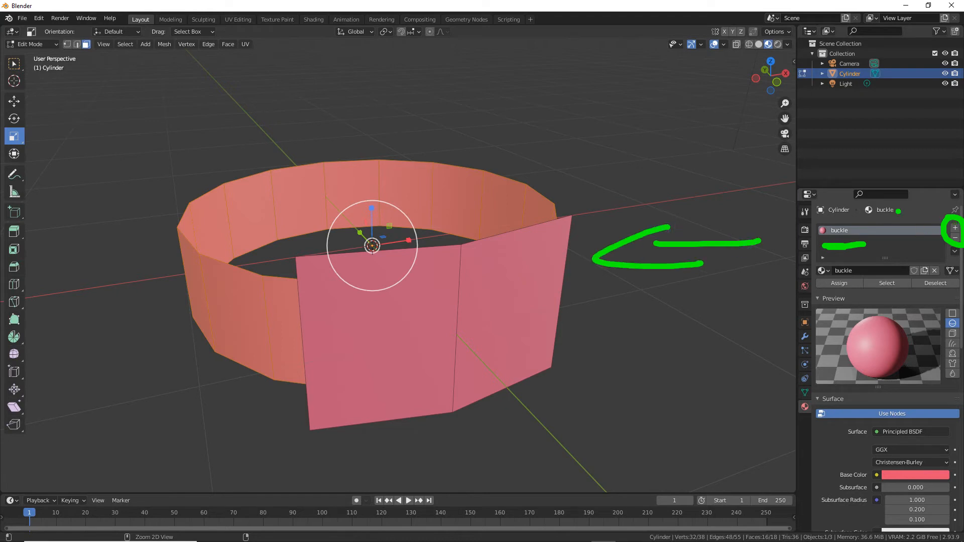
{"action": "mouse_move", "coordinate": [936, 176]}
{"action": "left_mouse_down"}
{"action": "mouse_move", "coordinate": [949, 209]}
{"action": "mouse_move", "coordinate": [957, 195]}
{"action": "left_mouse_up"}
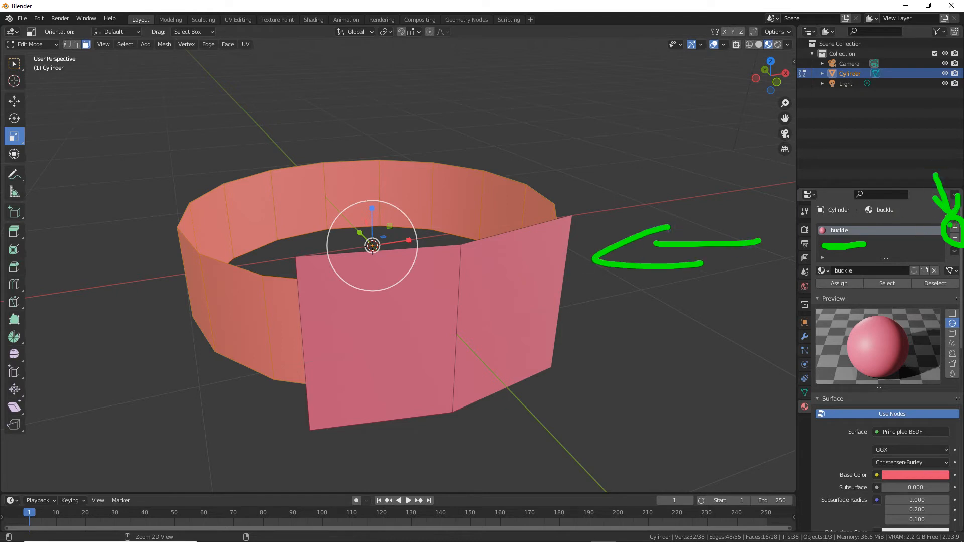
{"action": "left_click", "coordinate": [955, 227]}
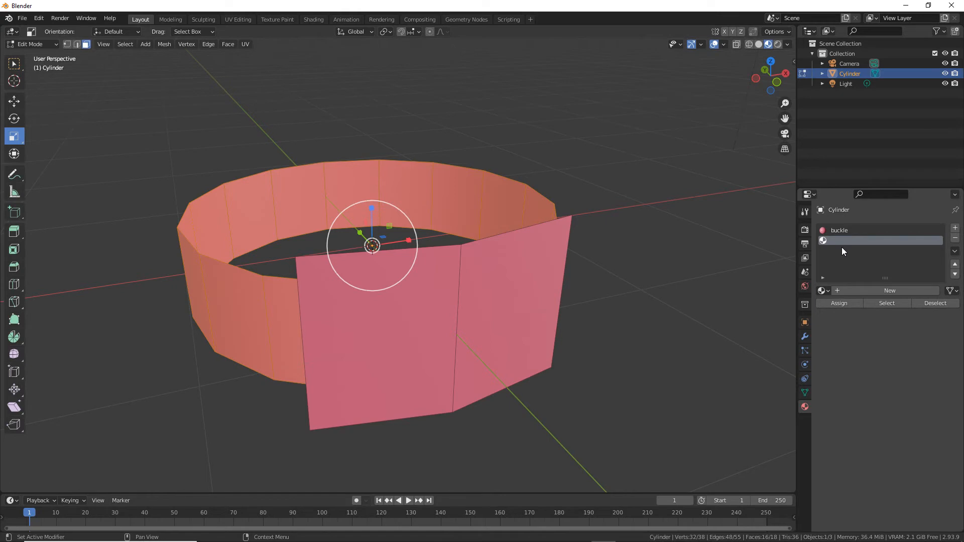
{"action": "left_click_drag", "start_coordinate": [822, 318], "coordinate": [864, 319]}
{"action": "mouse_move", "coordinate": [592, 254]}
{"action": "left_mouse_down"}
{"action": "mouse_move", "coordinate": [708, 281]}
{"action": "mouse_move", "coordinate": [613, 264]}
{"action": "mouse_move", "coordinate": [644, 269]}
{"action": "left_mouse_up"}
{"action": "key", "text": "Escape"}
{"action": "left_click", "coordinate": [838, 303]}
Select one of the ring's faces and create a new material named belt in its empty slot.
{"action": "middle_click_drag", "start_coordinate": [522, 236], "coordinate": [377, 260]}
{"action": "right_click", "coordinate": [383, 349]}
{"action": "right_click", "coordinate": [519, 333]}
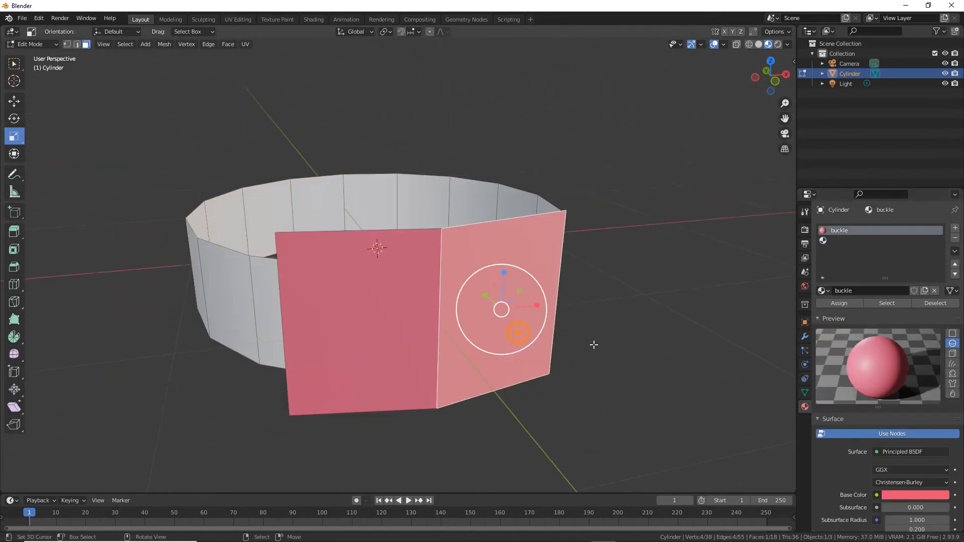
{"action": "right_click", "coordinate": [486, 196]}
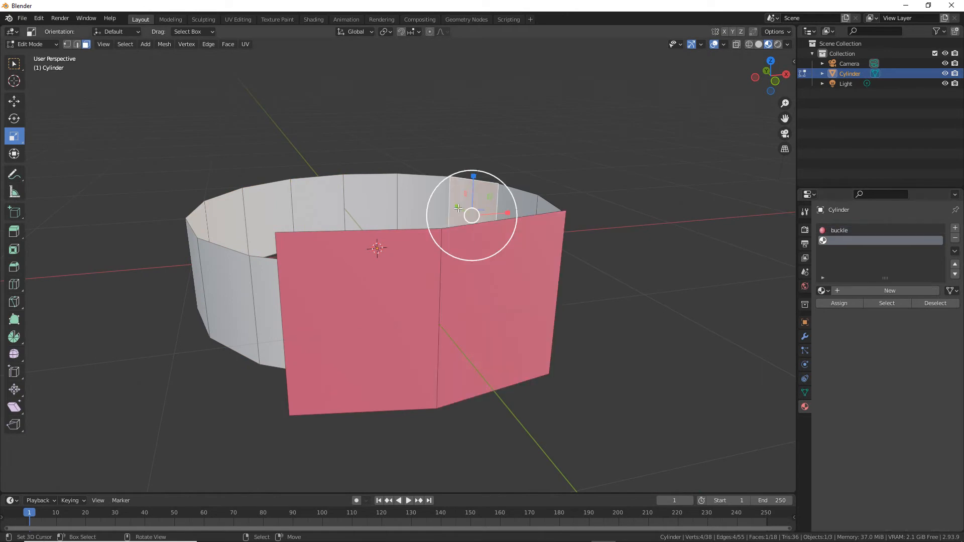
{"action": "left_click", "coordinate": [875, 291]}
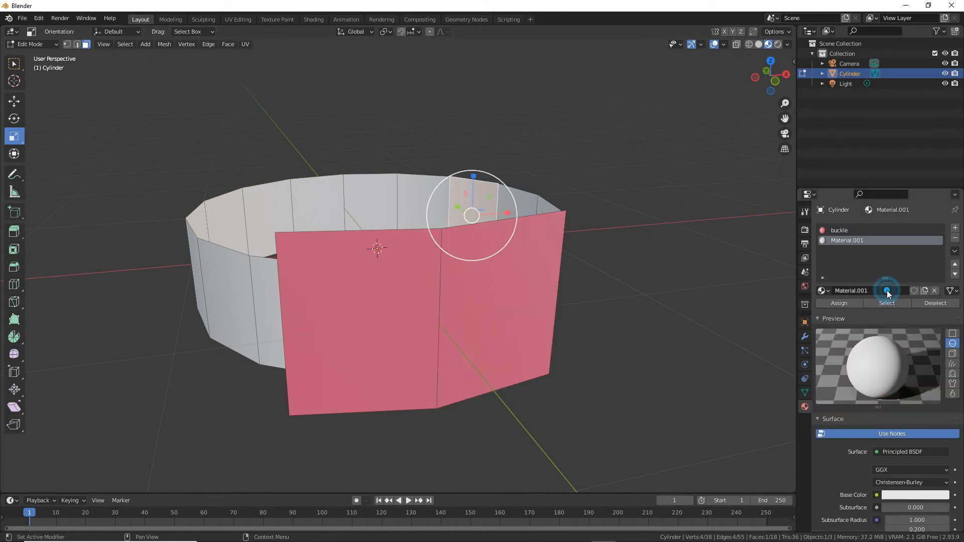
{"action": "double_click", "coordinate": [874, 291]}
{"action": "type", "text": "belt"}
{"action": "key", "text": "Return"}
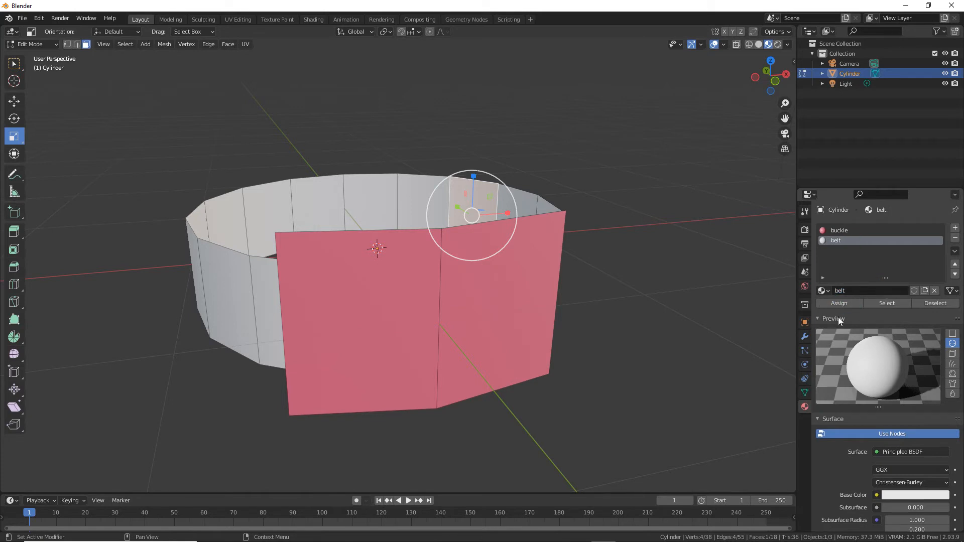
Set the belt material's base color to green.
{"action": "scroll", "coordinate": [884, 447], "scroll_direction": "down", "scroll_amount": 1}
{"action": "left_click", "coordinate": [911, 475]}
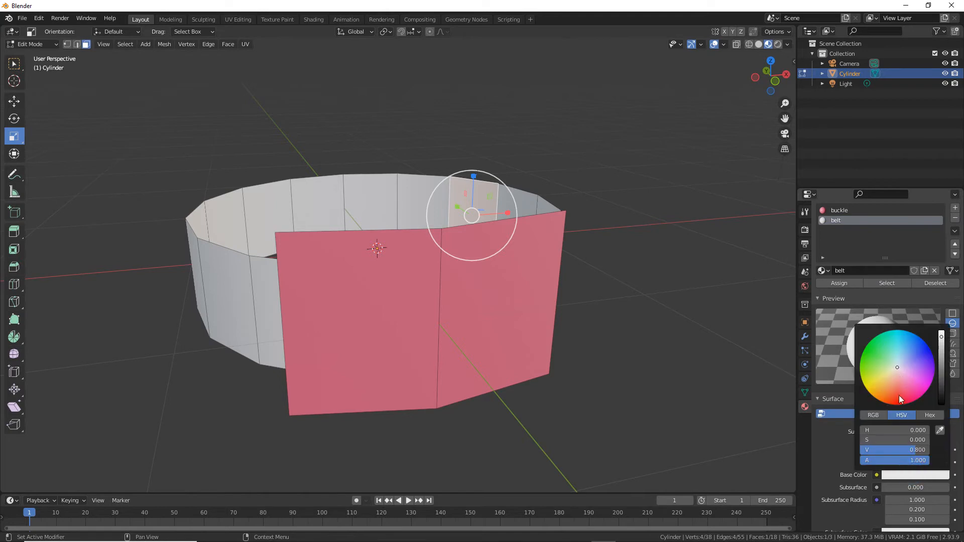
{"action": "left_click", "coordinate": [874, 347]}
{"action": "middle_click_drag", "start_coordinate": [403, 316], "coordinate": [590, 330]}
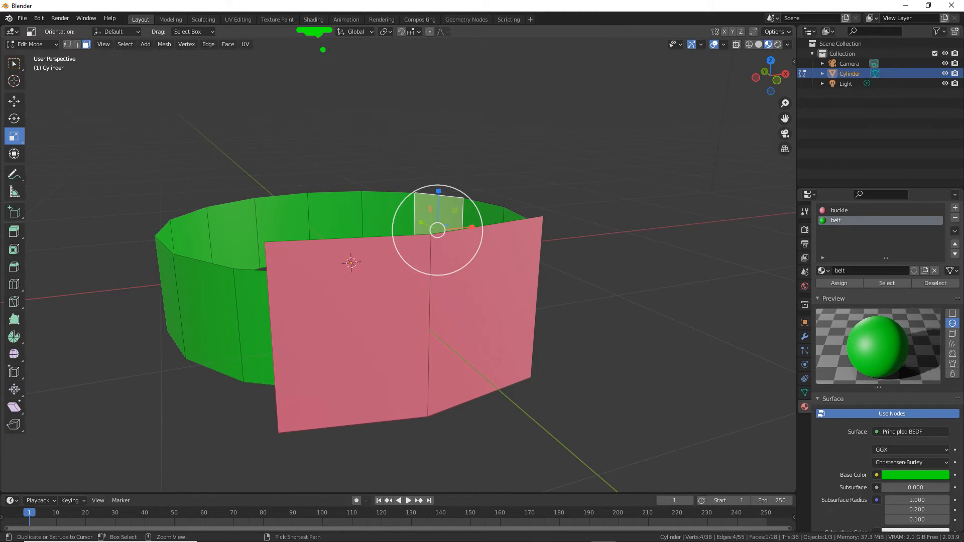
Switch to the Shading workspace and show the cylinder's material properties.
{"action": "left_click", "coordinate": [313, 19]}
{"action": "scroll", "coordinate": [390, 221], "scroll_direction": "up", "scroll_amount": 5}
{"action": "middle_click_drag", "start_coordinate": [431, 243], "coordinate": [511, 189], "text": "shift"}
{"action": "scroll", "coordinate": [441, 126], "scroll_direction": "up", "scroll_amount": 5}
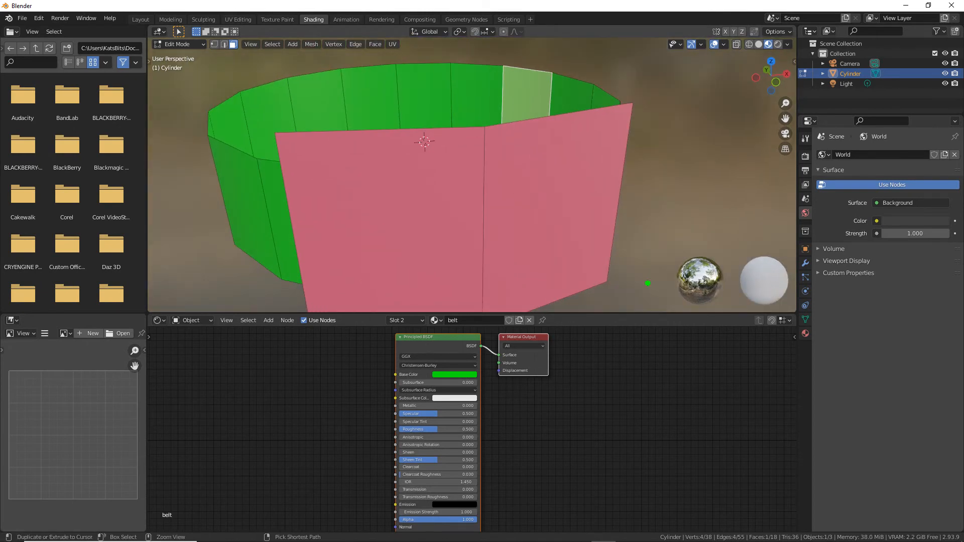
{"action": "mouse_move", "coordinate": [803, 314]}
{"action": "left_mouse_down"}
{"action": "mouse_move", "coordinate": [789, 329]}
{"action": "mouse_move", "coordinate": [796, 334]}
{"action": "left_mouse_up"}
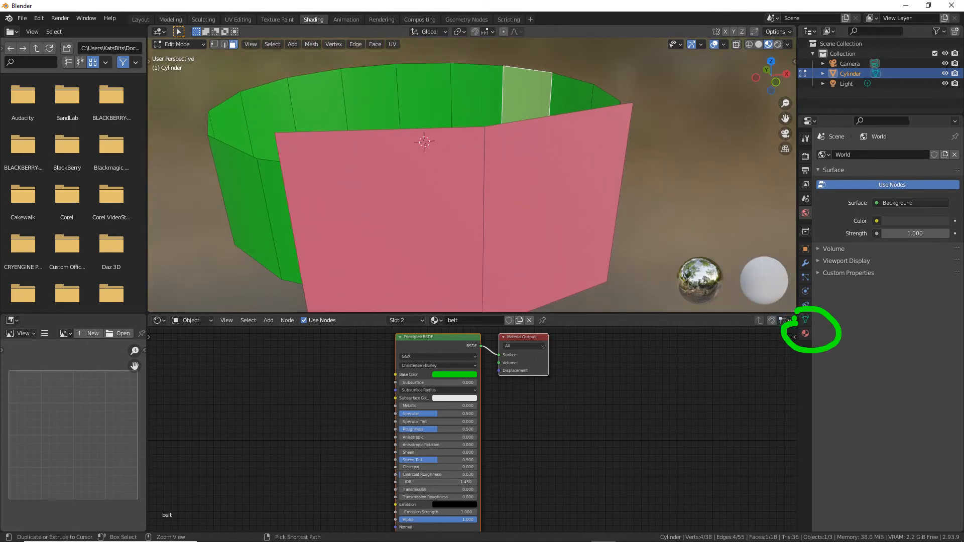
{"action": "left_click", "coordinate": [805, 333]}
Compare the node setups of the buckle and belt materials, leaving the buckle material active.
{"action": "left_click", "coordinate": [839, 157]}
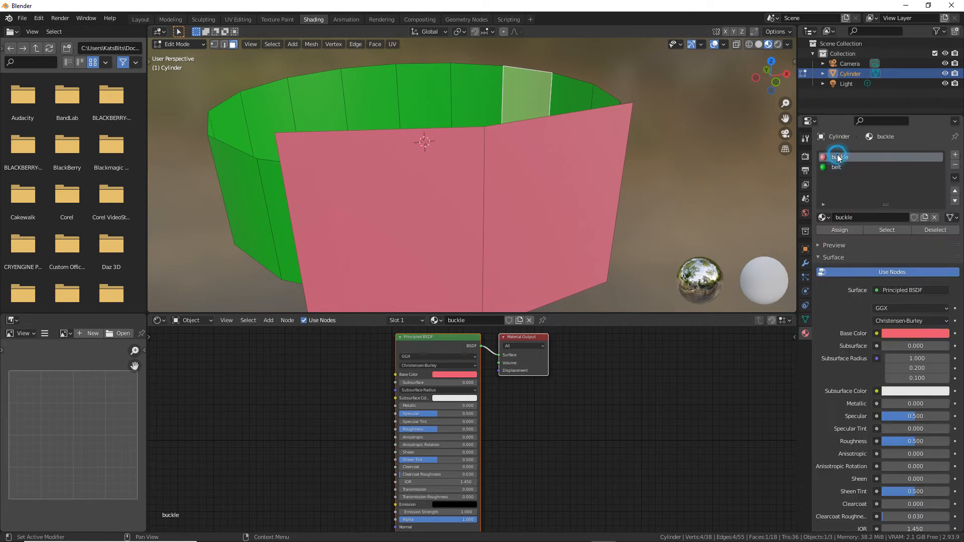
{"action": "left_click", "coordinate": [837, 169]}
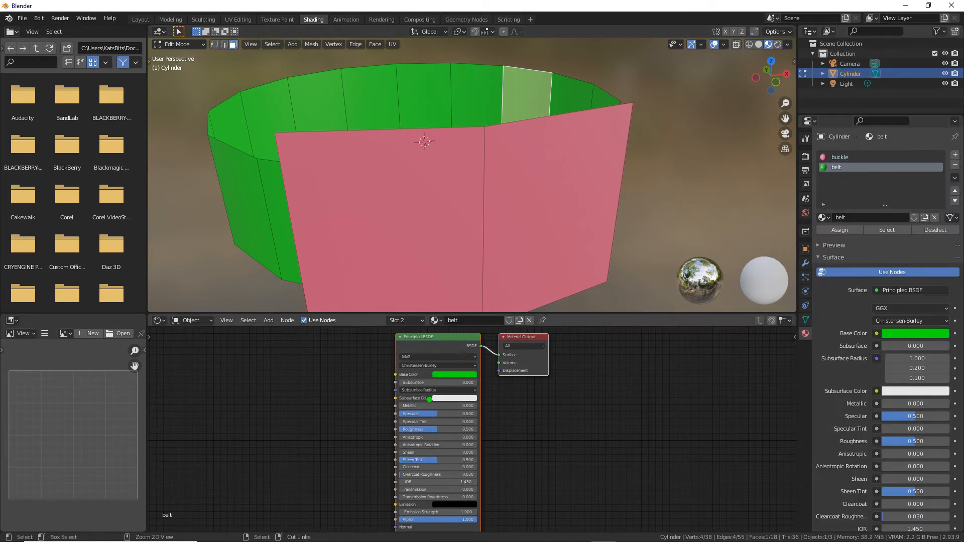
{"action": "mouse_move", "coordinate": [453, 367]}
{"action": "left_mouse_down"}
{"action": "mouse_move", "coordinate": [409, 355]}
{"action": "mouse_move", "coordinate": [386, 384]}
{"action": "left_mouse_up"}
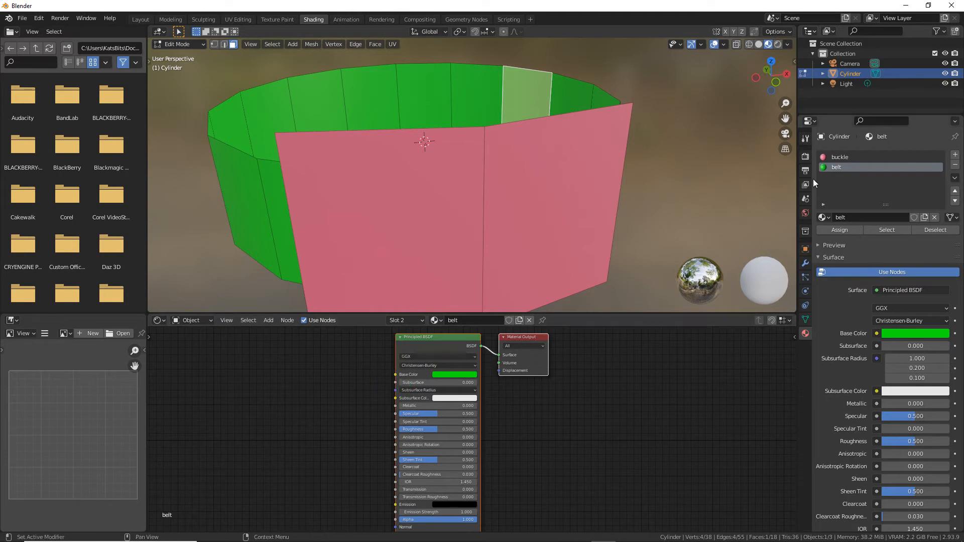
{"action": "left_click", "coordinate": [839, 157]}
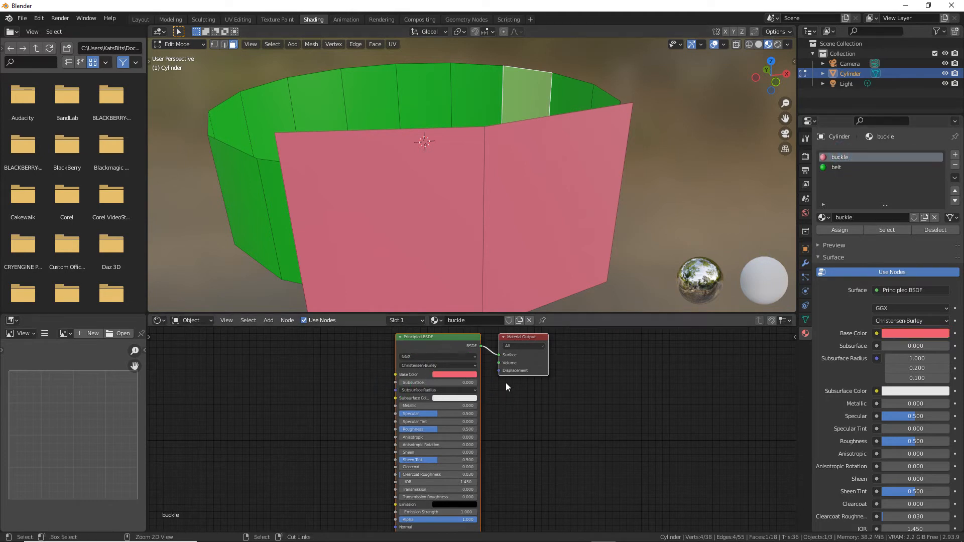
{"action": "left_click_drag", "start_coordinate": [422, 361], "coordinate": [455, 372]}
{"action": "left_click_drag", "start_coordinate": [513, 348], "coordinate": [533, 361]}
{"action": "key", "text": "Escape"}
Add an Image Texture node to the buckle material and place it beside the Principled BSDF node.
{"action": "scroll", "coordinate": [319, 381], "scroll_direction": "up", "scroll_amount": 3}
{"action": "mouse_move", "coordinate": [328, 394]}
{"action": "middle_mouse_down"}
{"action": "mouse_move", "coordinate": [391, 472]}
{"action": "mouse_move", "coordinate": [326, 400]}
{"action": "middle_mouse_up"}
{"action": "scroll", "coordinate": [381, 463], "scroll_direction": "up", "scroll_amount": 2}
{"action": "left_click", "coordinate": [269, 321]}
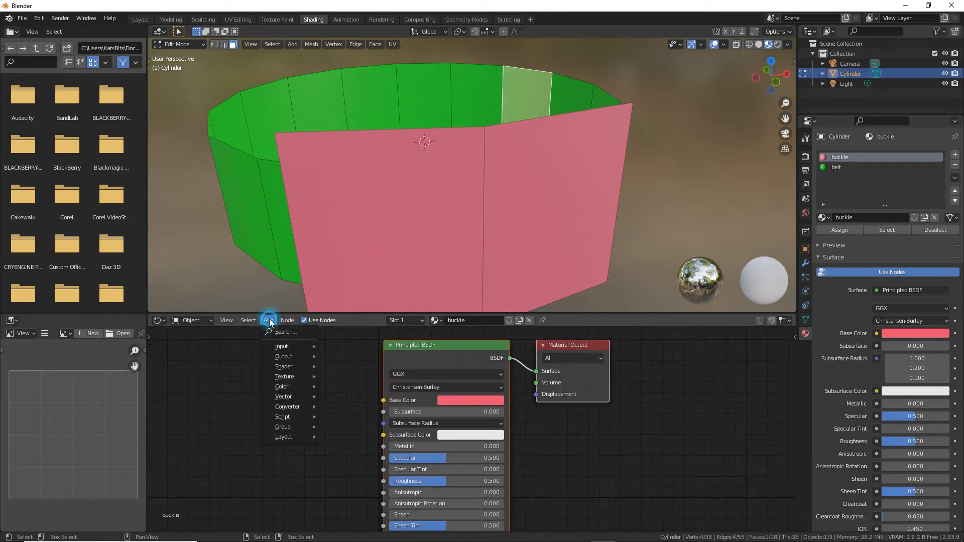
{"action": "mouse_move", "coordinate": [289, 378]}
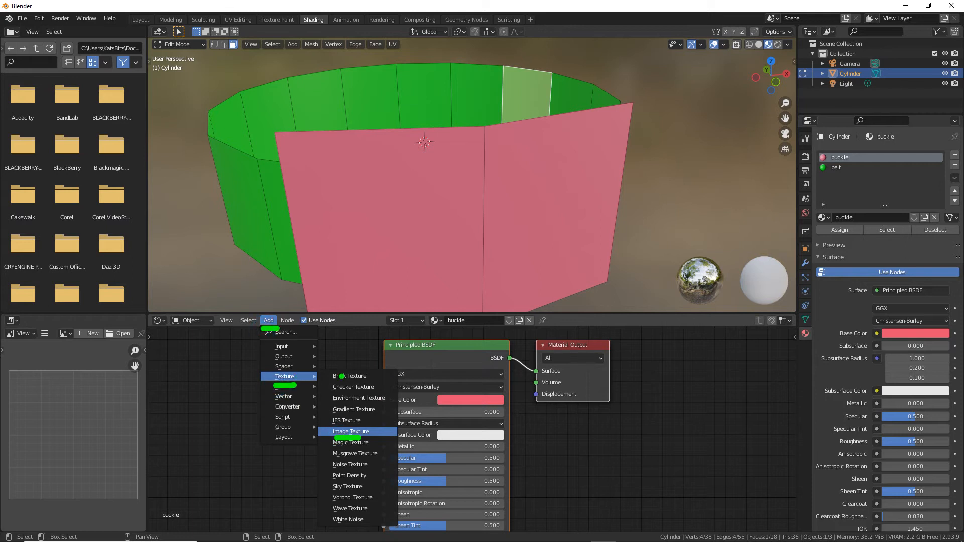
{"action": "left_click", "coordinate": [350, 431]}
{"action": "left_click", "coordinate": [207, 369]}
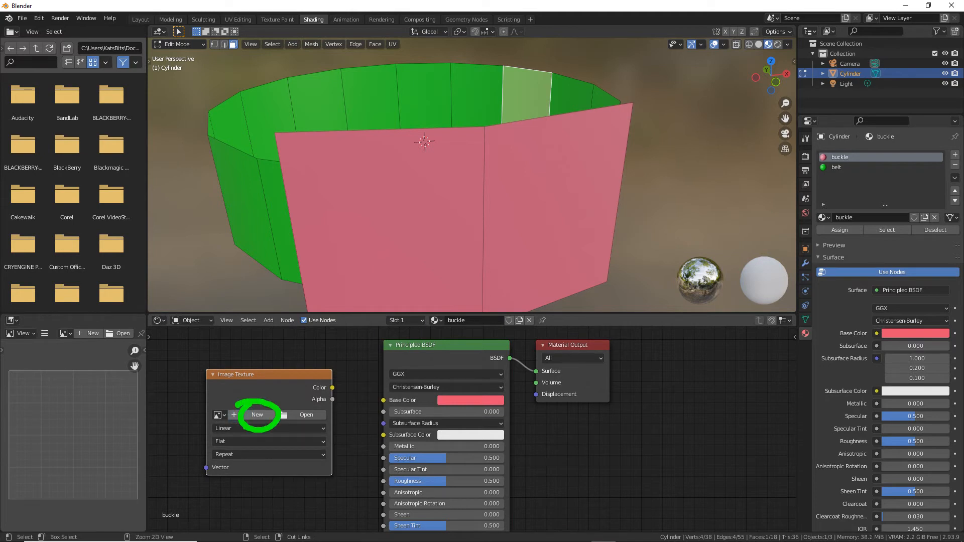
Start a new image in the Image Texture node, named belt, with a width and height of 256 px.
{"action": "left_click", "coordinate": [255, 415]}
{"action": "left_click", "coordinate": [276, 433]}
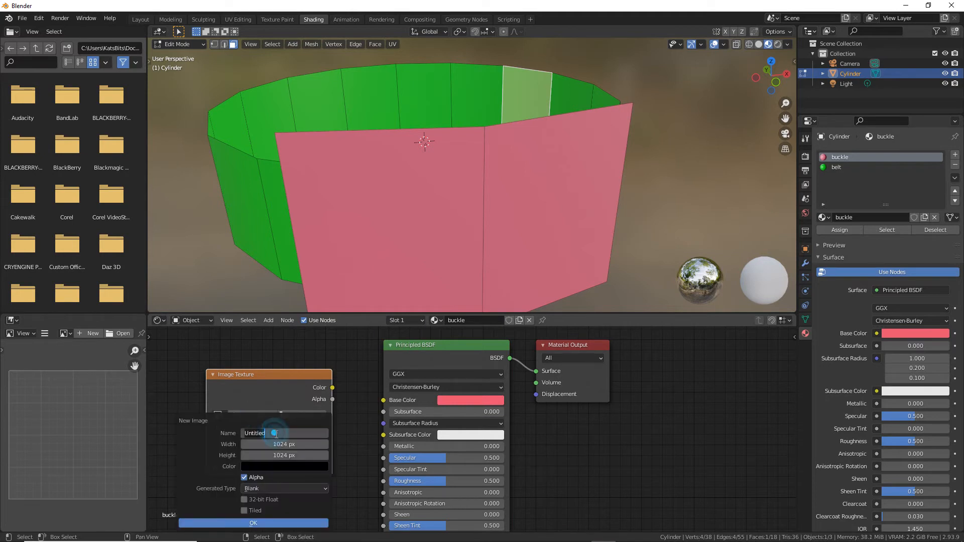
{"action": "type", "text": "b"}
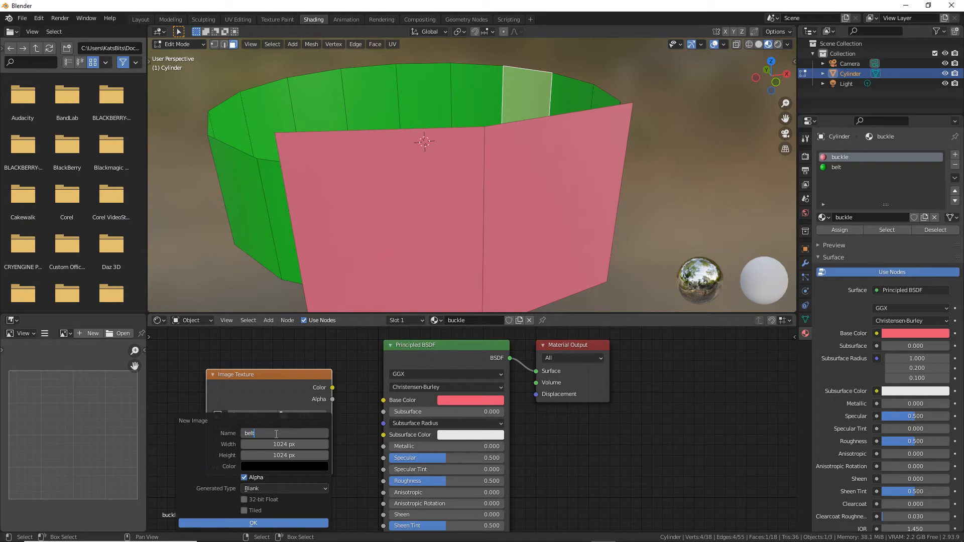
{"action": "type", "text": "elt"}
{"action": "left_click", "coordinate": [282, 443]}
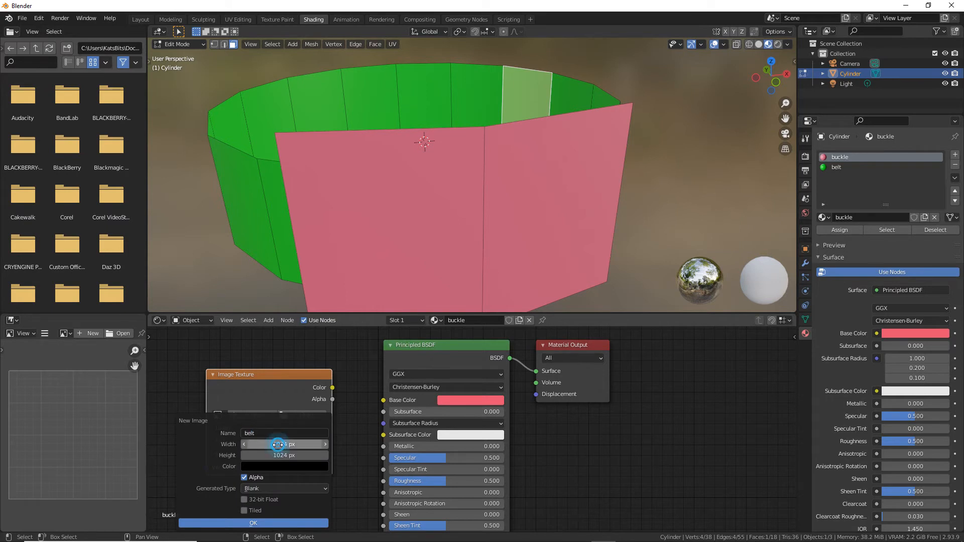
{"action": "type", "text": "25"}
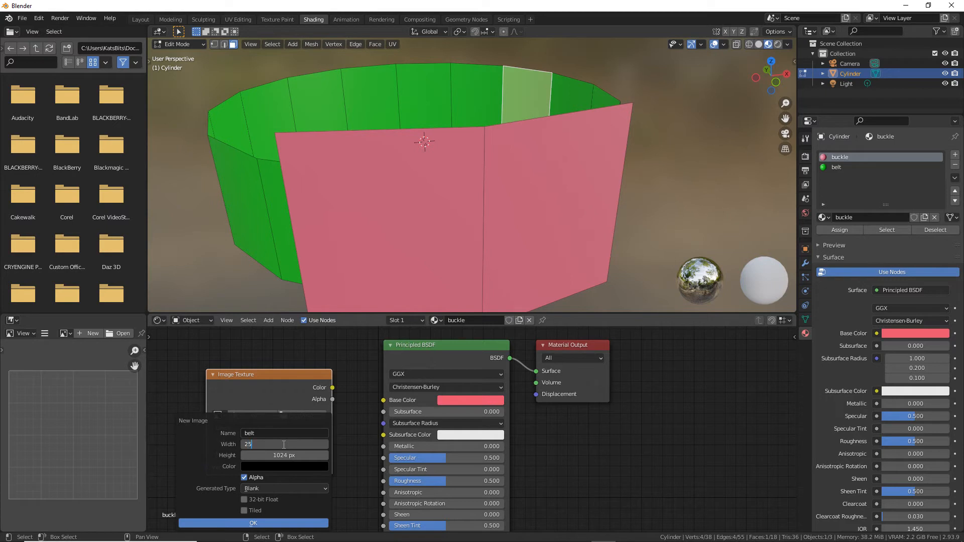
{"action": "type", "text": "6"}
{"action": "key", "text": "Return"}
{"action": "left_click", "coordinate": [286, 455]}
{"action": "type", "text": "256"}
{"action": "key", "text": "Return"}
Choose Color Grid as the new image's generated type and create the image.
{"action": "left_click_drag", "start_coordinate": [201, 499], "coordinate": [274, 498]}
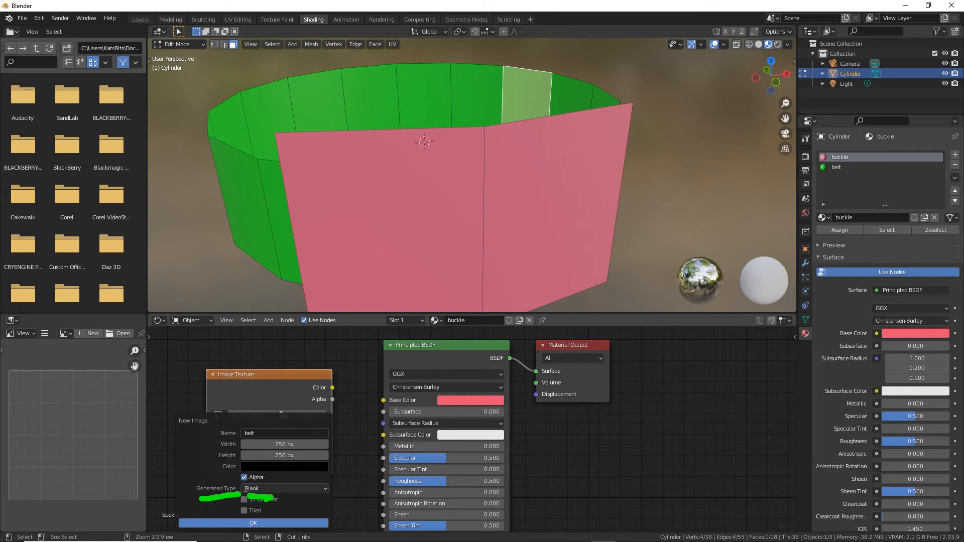
{"action": "left_click", "coordinate": [262, 489]}
{"action": "left_click", "coordinate": [262, 455]}
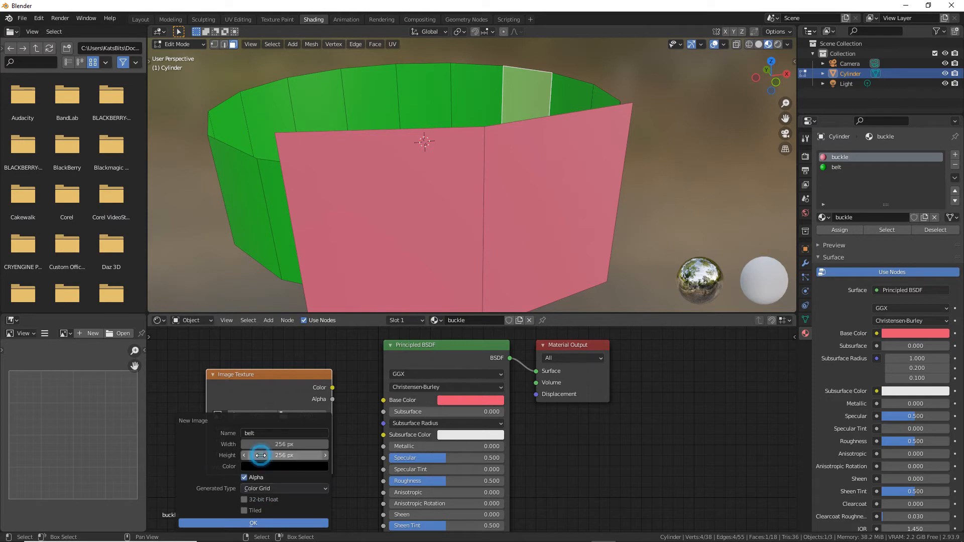
{"action": "left_click", "coordinate": [253, 524]}
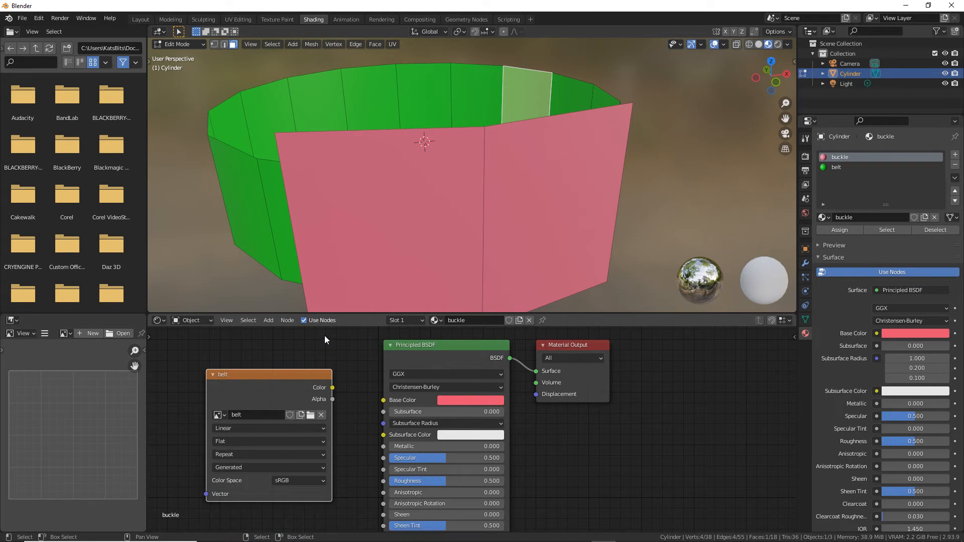
Connect the belt image node's Color output to the Base Color of the buckle material's Principled BSDF.
{"action": "left_click_drag", "start_coordinate": [333, 388], "coordinate": [384, 400]}
{"action": "middle_click_drag", "start_coordinate": [482, 191], "coordinate": [522, 193]}
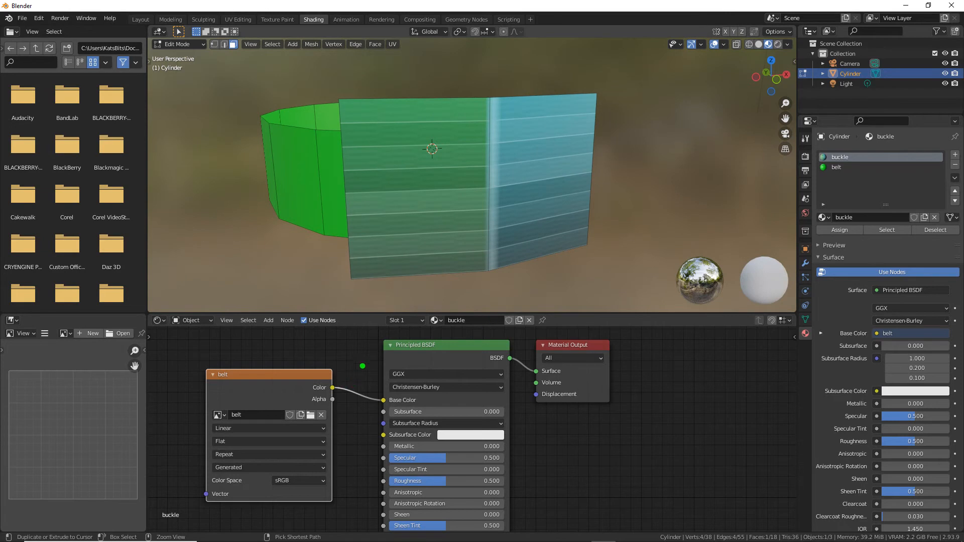
{"action": "mouse_move", "coordinate": [364, 363]}
{"action": "left_mouse_down"}
{"action": "mouse_move", "coordinate": [385, 382]}
{"action": "mouse_move", "coordinate": [675, 244]}
{"action": "mouse_move", "coordinate": [790, 151]}
{"action": "mouse_move", "coordinate": [799, 188]}
{"action": "mouse_move", "coordinate": [593, 157]}
{"action": "mouse_move", "coordinate": [610, 169]}
{"action": "left_mouse_up"}
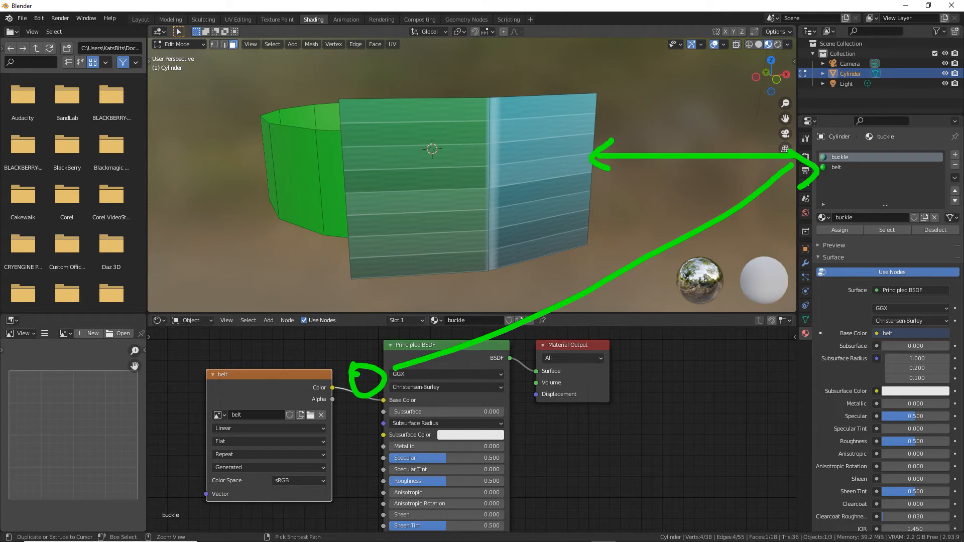
{"action": "key", "text": "Escape"}
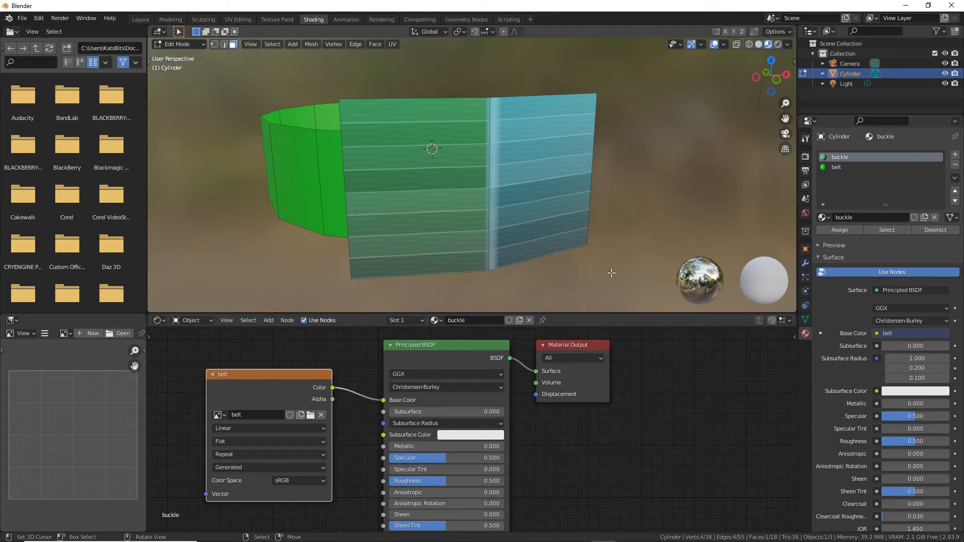
Compare the shader node setups of the buckle and belt materials by selecting faces of each on the mesh.
{"action": "middle_click_drag", "start_coordinate": [380, 188], "coordinate": [510, 187]}
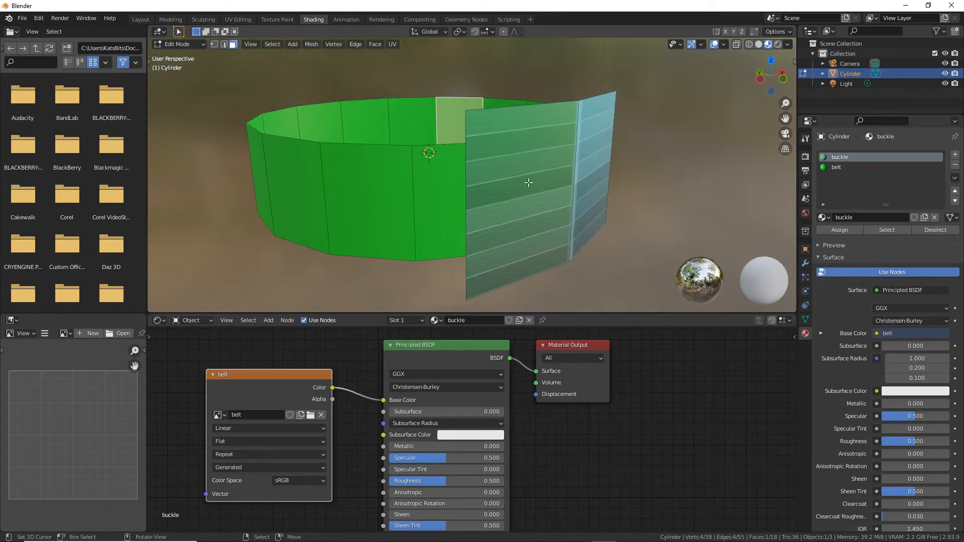
{"action": "left_click", "coordinate": [515, 162]}
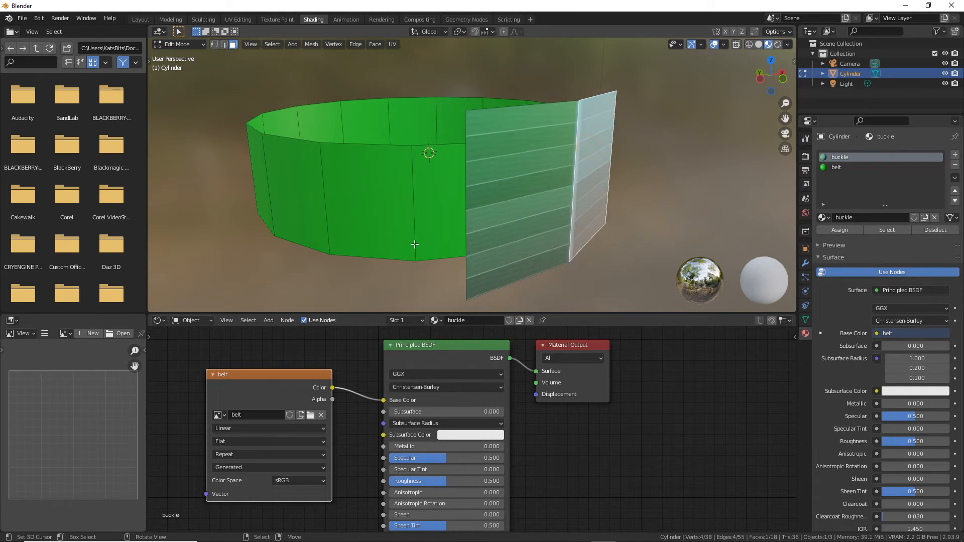
{"action": "left_click", "coordinate": [383, 193]}
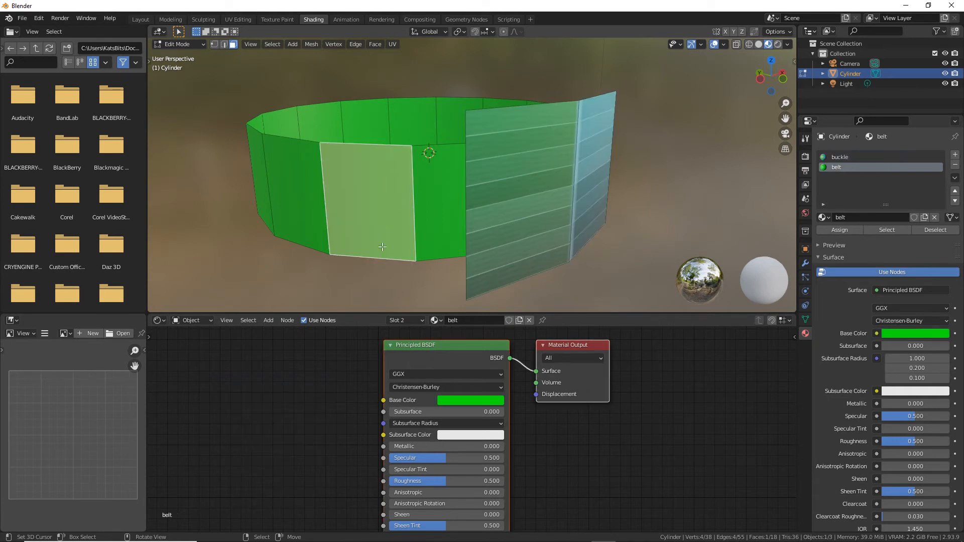
{"action": "left_click", "coordinate": [280, 179]}
{"action": "left_click", "coordinate": [554, 201]}
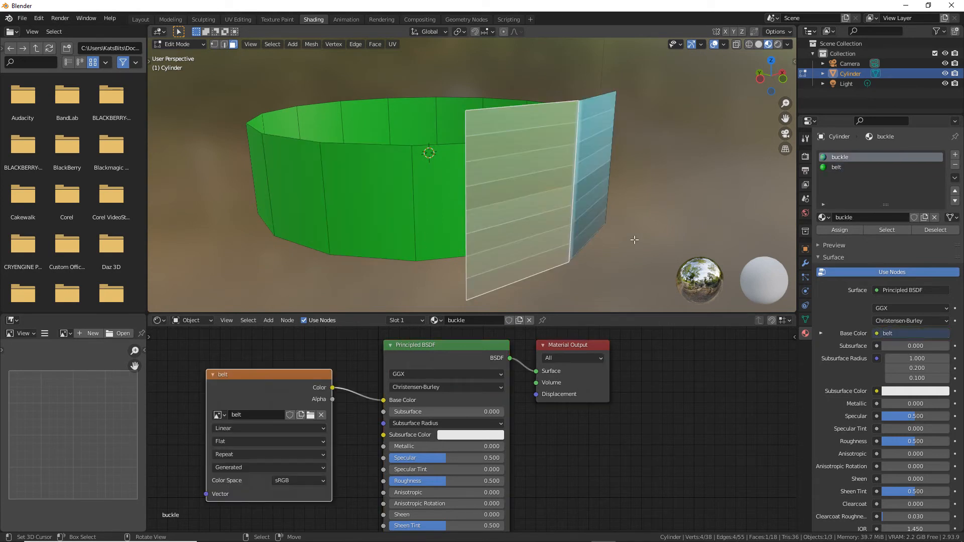
{"action": "left_click", "coordinate": [838, 169]}
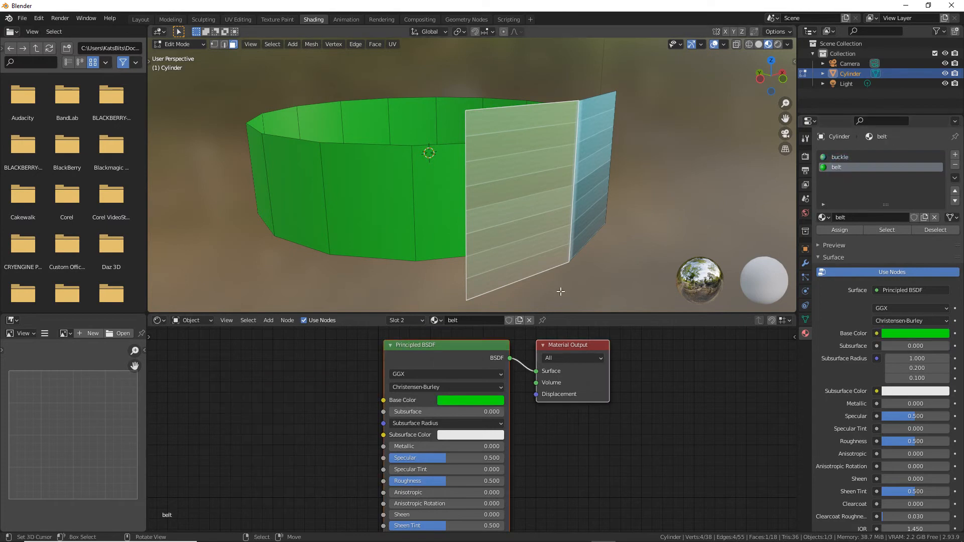
{"action": "left_click", "coordinate": [368, 170]}
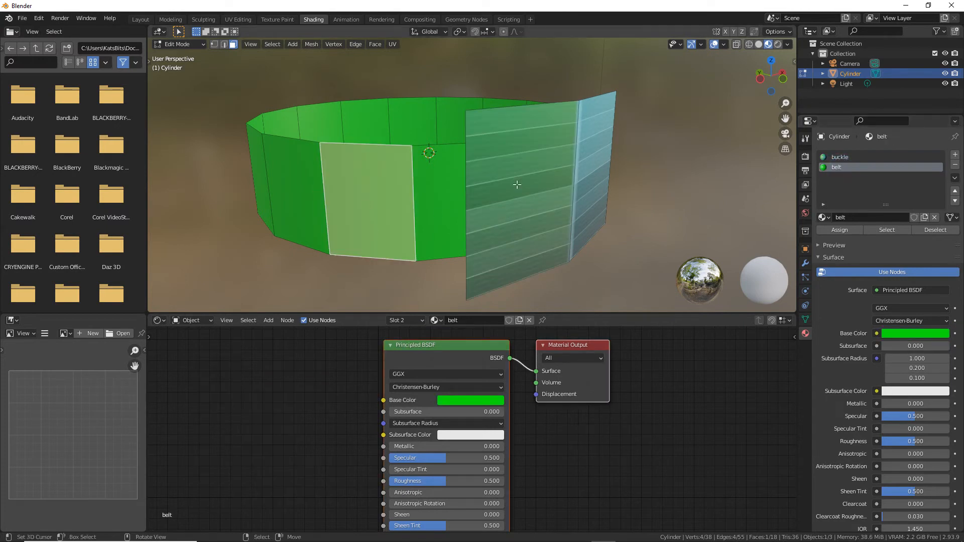
{"action": "left_click", "coordinate": [522, 192]}
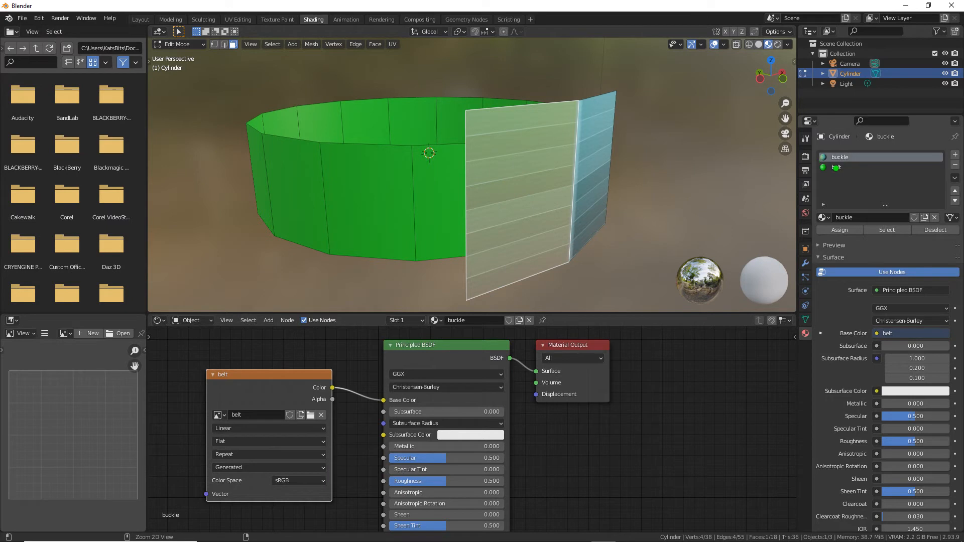
{"action": "left_click_drag", "start_coordinate": [828, 165], "coordinate": [846, 180]}
Add an Image Texture node to the belt material and place it beside the Principled BSDF node.
{"action": "left_click", "coordinate": [359, 173]}
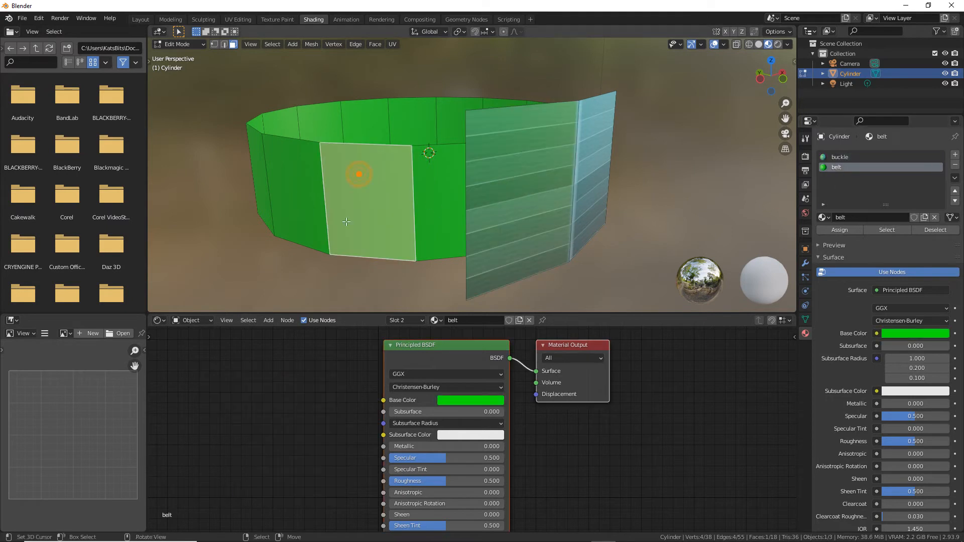
{"action": "left_click", "coordinate": [269, 323]}
{"action": "mouse_move", "coordinate": [296, 377]}
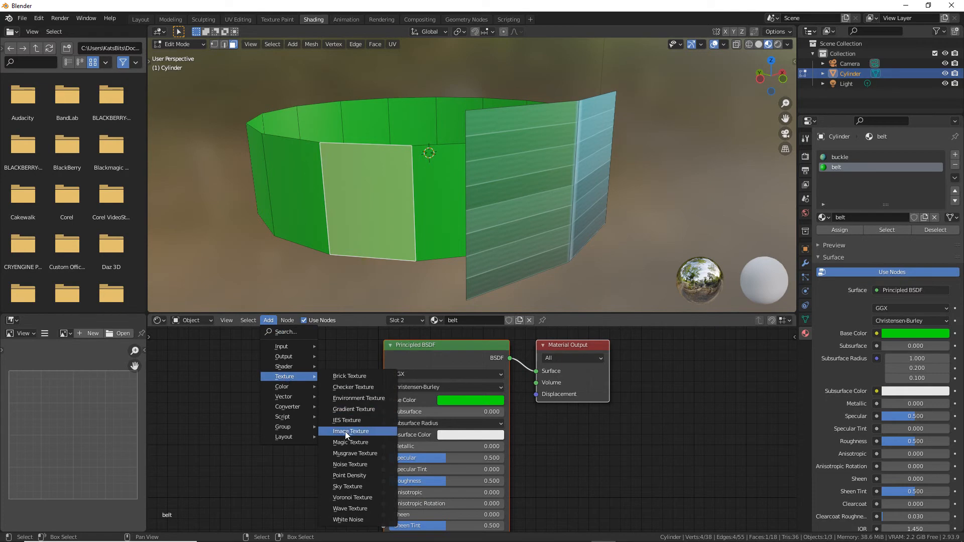
{"action": "left_click_drag", "start_coordinate": [339, 441], "coordinate": [382, 440]}
{"action": "left_click_drag", "start_coordinate": [272, 386], "coordinate": [299, 392]}
{"action": "left_click_drag", "start_coordinate": [267, 332], "coordinate": [275, 331]}
{"action": "key", "text": "Escape"}
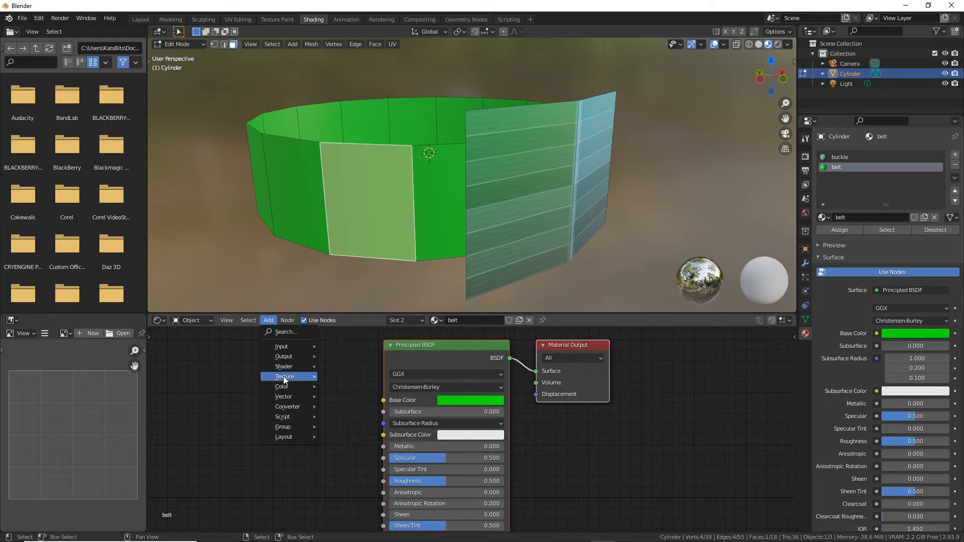
{"action": "mouse_move", "coordinate": [287, 378]}
{"action": "left_click", "coordinate": [350, 431]}
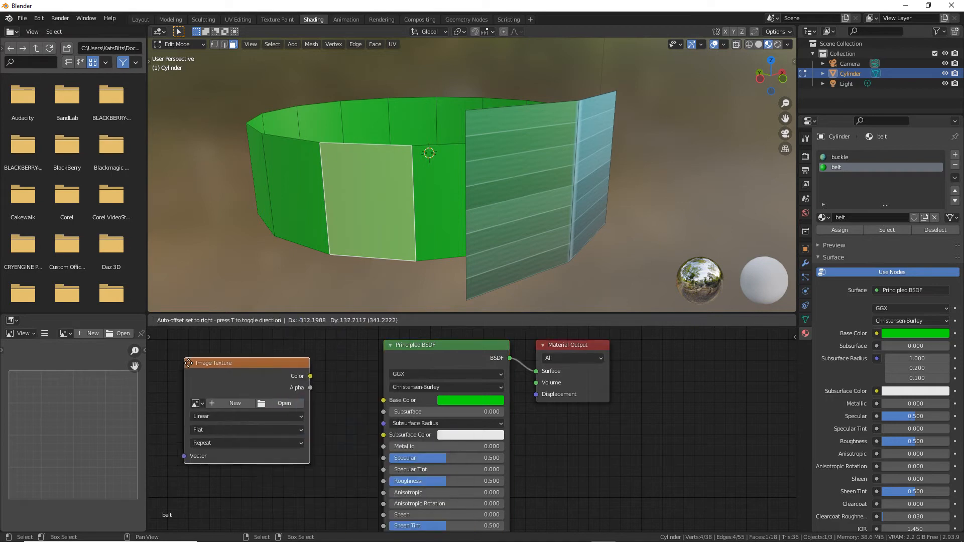
{"action": "left_click", "coordinate": [274, 442]}
Connect the new Image Texture node's Color output to the Base Color of the belt material's Principled BSDF.
{"action": "left_click_drag", "start_coordinate": [315, 391], "coordinate": [384, 402]}
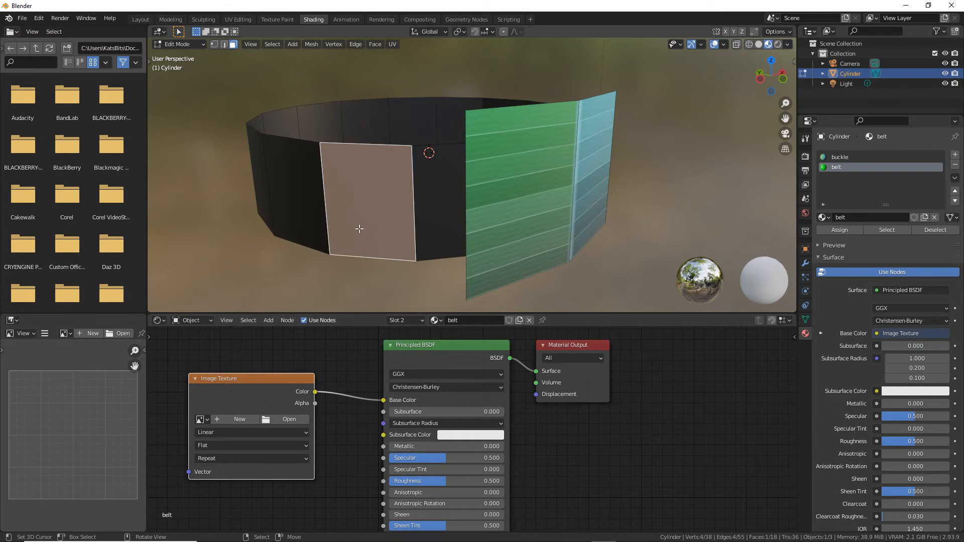
{"action": "mouse_move", "coordinate": [341, 180]}
{"action": "middle_mouse_down"}
{"action": "mouse_move", "coordinate": [433, 185]}
{"action": "mouse_move", "coordinate": [337, 183]}
{"action": "middle_mouse_up"}
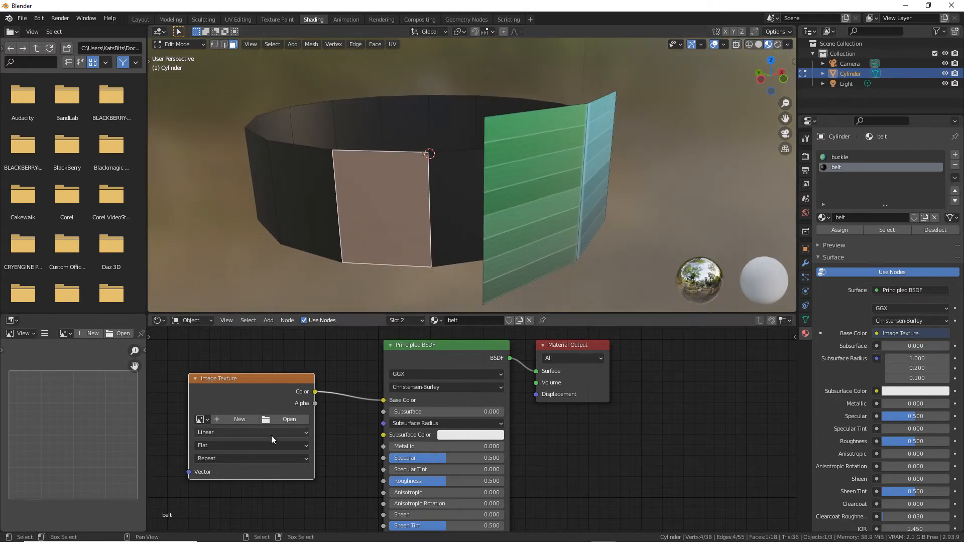
{"action": "mouse_move", "coordinate": [196, 409]}
{"action": "left_mouse_down"}
{"action": "mouse_move", "coordinate": [205, 436]}
{"action": "mouse_move", "coordinate": [191, 405]}
{"action": "left_mouse_up"}
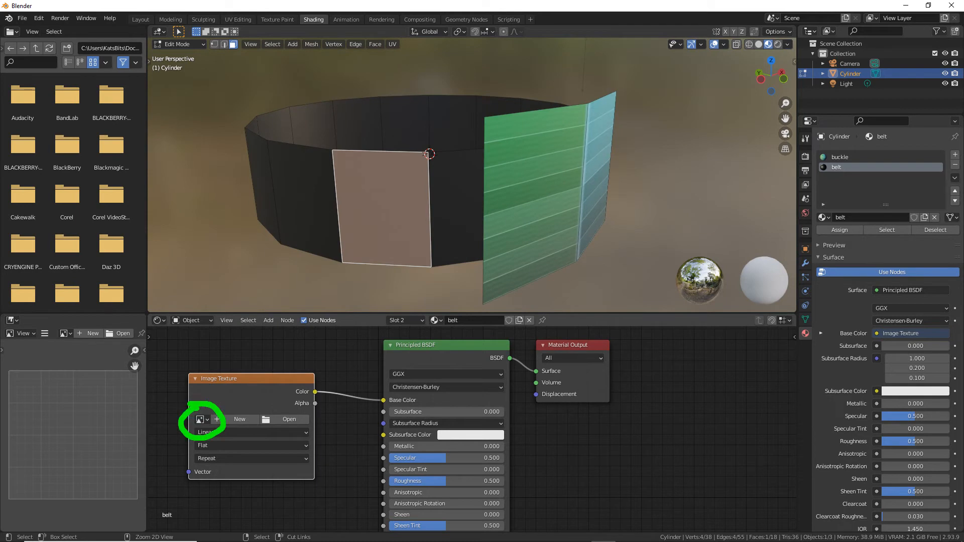
{"action": "mouse_move", "coordinate": [535, 138]}
{"action": "left_mouse_down"}
{"action": "mouse_move", "coordinate": [539, 185]}
{"action": "mouse_move", "coordinate": [580, 179]}
{"action": "left_mouse_up"}
{"action": "mouse_move", "coordinate": [505, 214]}
{"action": "left_mouse_down"}
{"action": "mouse_move", "coordinate": [391, 224]}
{"action": "mouse_move", "coordinate": [431, 236]}
{"action": "left_mouse_up"}
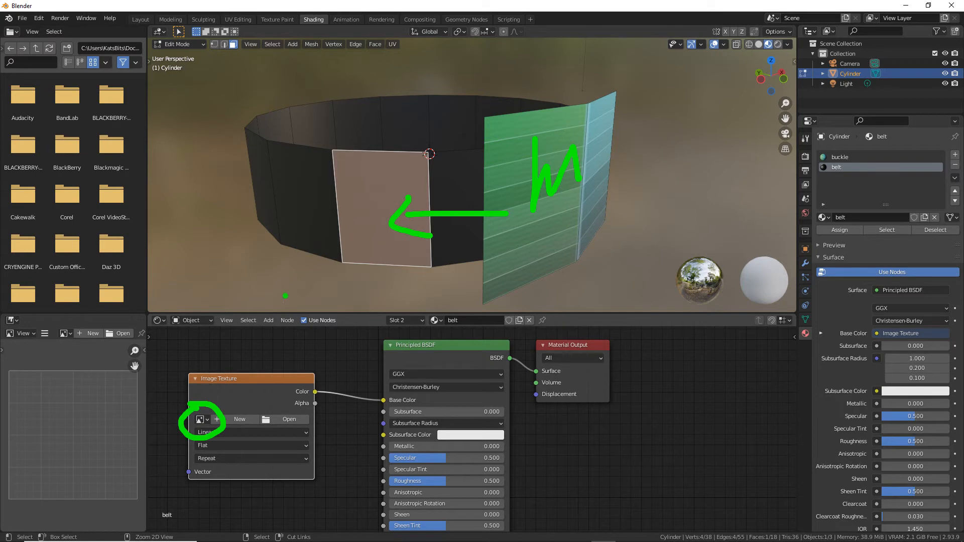
Assign the existing belt image to the belt material's Image Texture node and inspect the textured mesh.
{"action": "left_click", "coordinate": [208, 420]}
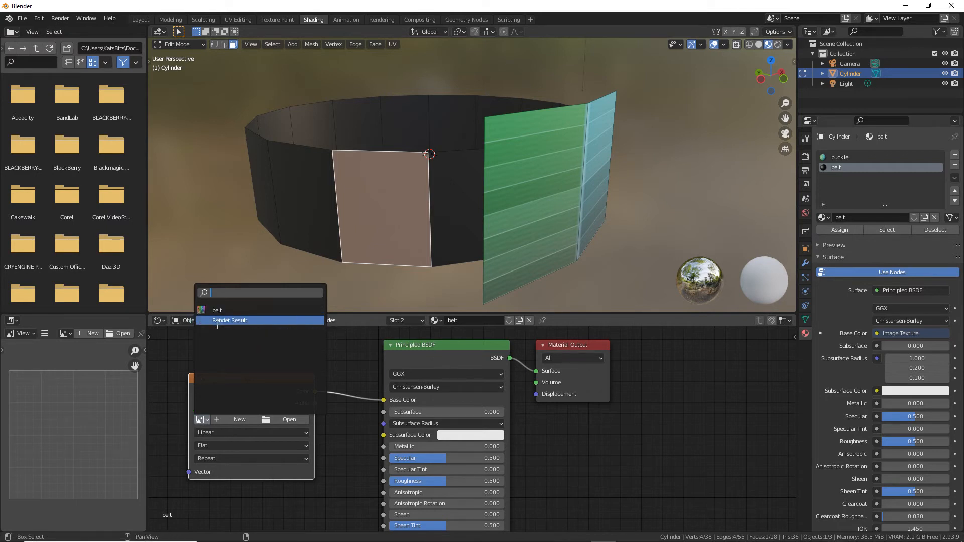
{"action": "left_click", "coordinate": [216, 310]}
{"action": "middle_click_drag", "start_coordinate": [345, 176], "coordinate": [312, 170]}
{"action": "middle_click_drag", "start_coordinate": [306, 170], "coordinate": [363, 172]}
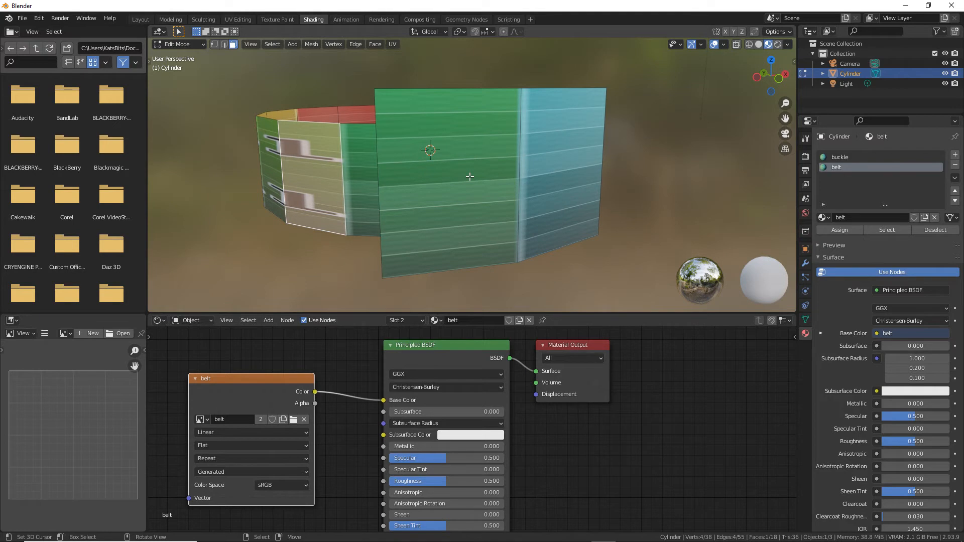
{"action": "middle_click_drag", "start_coordinate": [469, 187], "coordinate": [521, 208]}
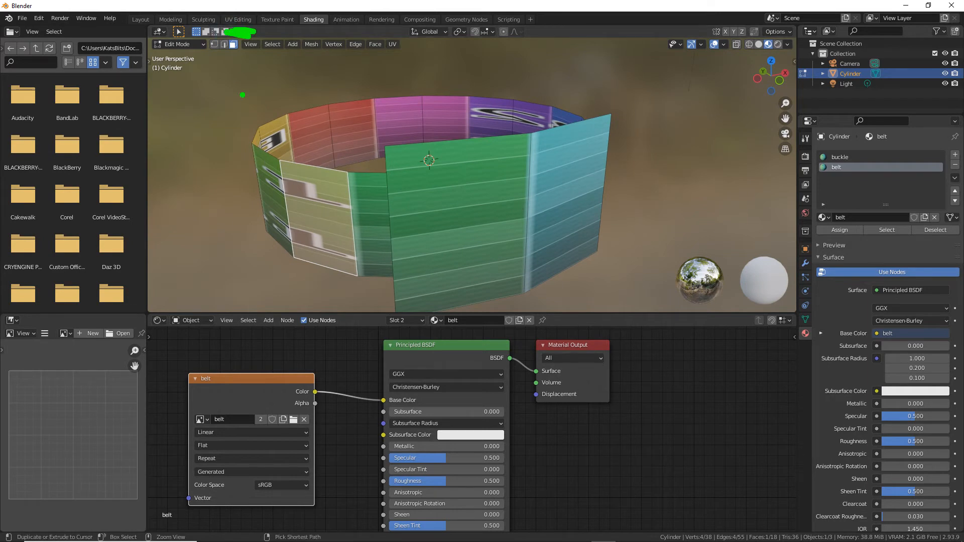
Switch to the UV Editing workspace and show the belt model close up in Material Preview shading.
{"action": "left_click", "coordinate": [238, 19]}
{"action": "scroll", "coordinate": [258, 325], "scroll_direction": "up", "scroll_amount": 4}
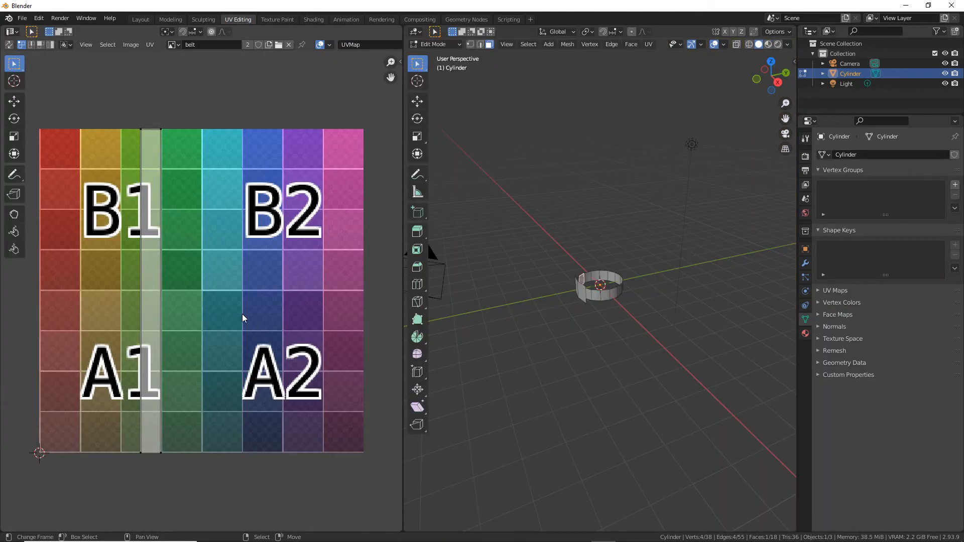
{"action": "scroll", "coordinate": [587, 329], "scroll_direction": "up", "scroll_amount": 8}
{"action": "middle_click_drag", "start_coordinate": [582, 332], "coordinate": [708, 119]}
{"action": "left_click", "coordinate": [768, 44]}
{"action": "middle_click_drag", "start_coordinate": [687, 302], "coordinate": [625, 307]}
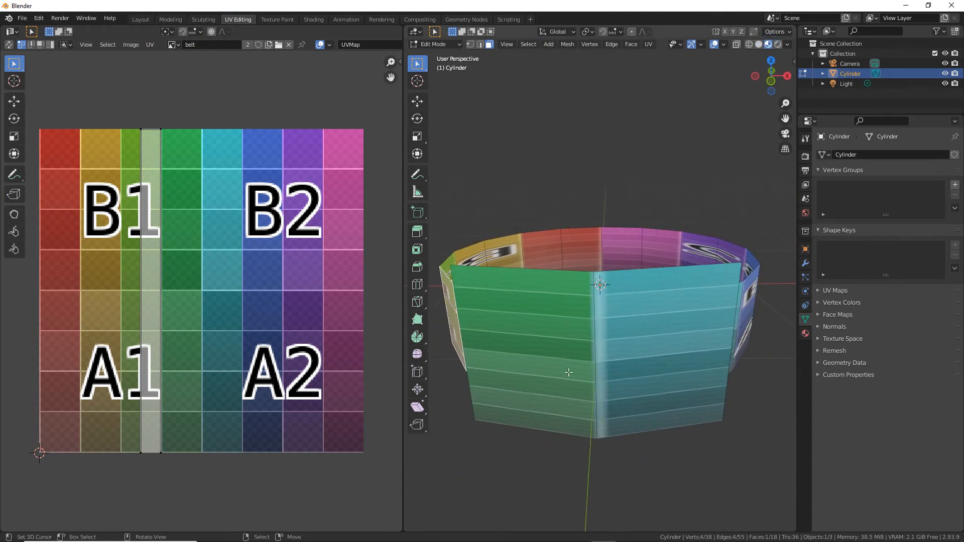
Examine which parts of the belt image the two buckle faces cover by selecting each face in turn.
{"action": "left_click", "coordinate": [548, 358]}
{"action": "left_click", "coordinate": [674, 371]}
{"action": "left_click", "coordinate": [553, 357]}
{"action": "left_click", "coordinate": [683, 354]}
{"action": "mouse_move", "coordinate": [577, 334]}
{"action": "middle_mouse_down"}
{"action": "mouse_move", "coordinate": [728, 322]}
{"action": "mouse_move", "coordinate": [664, 336]}
{"action": "mouse_move", "coordinate": [587, 327]}
{"action": "middle_mouse_up"}
{"action": "left_click", "coordinate": [738, 320]}
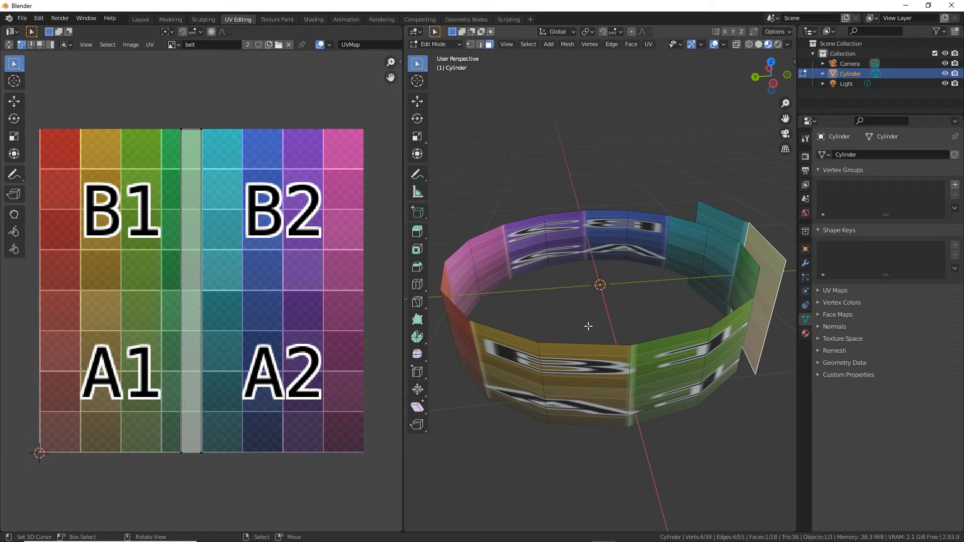
{"action": "mouse_move", "coordinate": [727, 259]}
{"action": "left_mouse_down"}
{"action": "mouse_move", "coordinate": [566, 230]}
{"action": "mouse_move", "coordinate": [477, 339]}
{"action": "mouse_move", "coordinate": [710, 307]}
{"action": "mouse_move", "coordinate": [723, 320]}
{"action": "left_mouse_up"}
{"action": "mouse_move", "coordinate": [708, 240]}
{"action": "left_mouse_down"}
{"action": "mouse_move", "coordinate": [729, 259]}
{"action": "mouse_move", "coordinate": [694, 274]}
{"action": "left_mouse_up"}
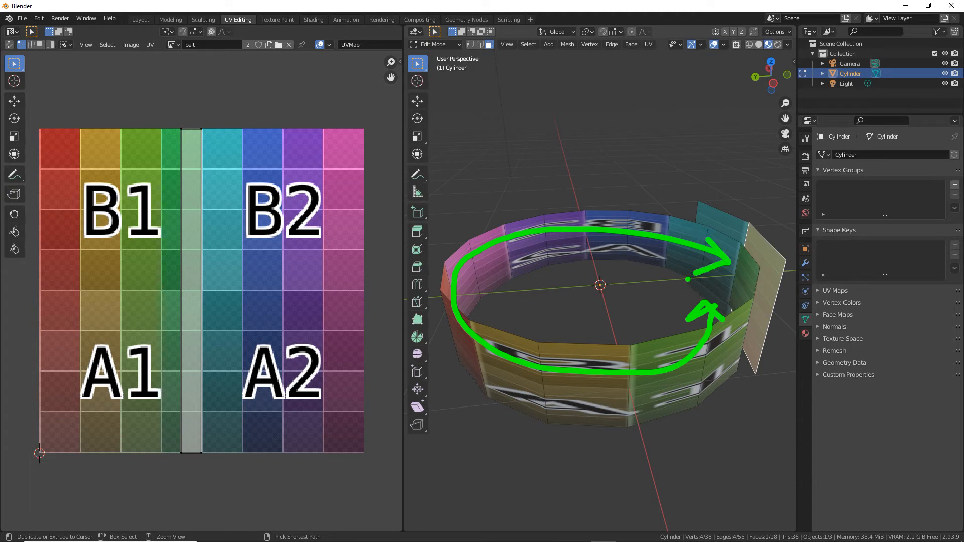
Select the full loop of faces around the belt, leaving out the buckle faces, to show its UVs.
{"action": "left_click", "coordinate": [662, 234], "text": "alt"}
{"action": "middle_click_drag", "start_coordinate": [666, 306], "coordinate": [703, 314]}
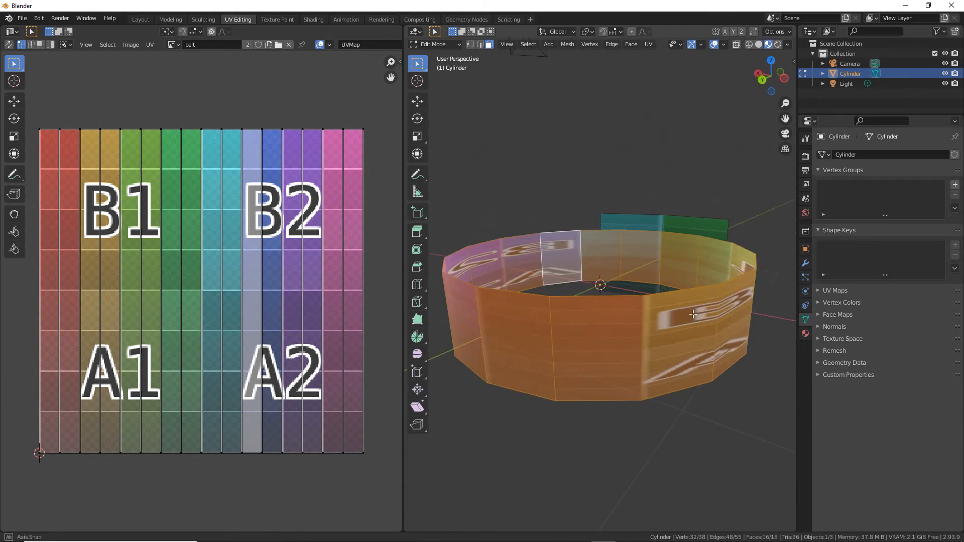
{"action": "middle_click_drag", "start_coordinate": [626, 286], "coordinate": [634, 319]}
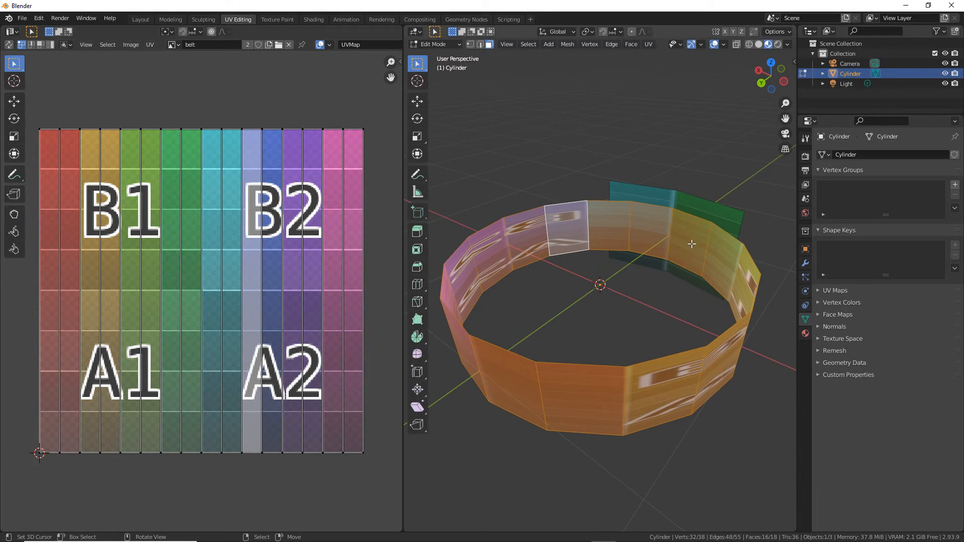
{"action": "left_click_drag", "start_coordinate": [673, 211], "coordinate": [662, 269]}
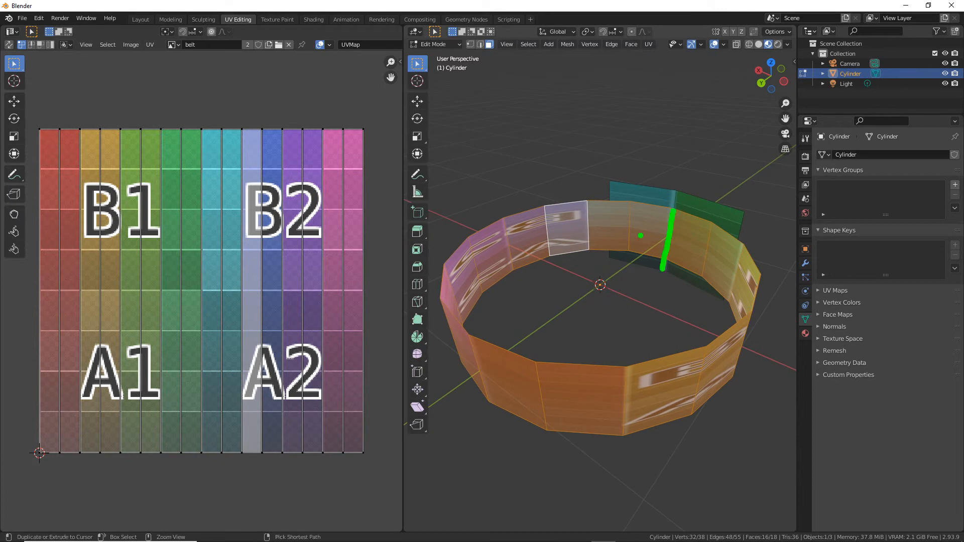
{"action": "left_click_drag", "start_coordinate": [473, 335], "coordinate": [478, 413]}
{"action": "mouse_move", "coordinate": [36, 116]}
{"action": "left_mouse_down"}
{"action": "mouse_move", "coordinate": [14, 465]}
{"action": "mouse_move", "coordinate": [364, 486]}
{"action": "mouse_move", "coordinate": [375, 220]}
{"action": "mouse_move", "coordinate": [258, 118]}
{"action": "mouse_move", "coordinate": [44, 111]}
{"action": "left_mouse_up"}
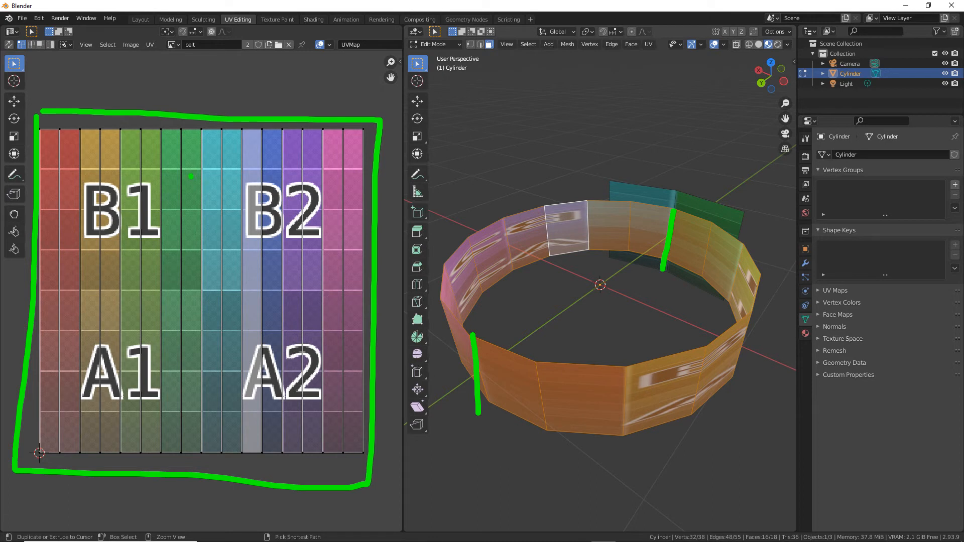
{"action": "key", "text": "Escape"}
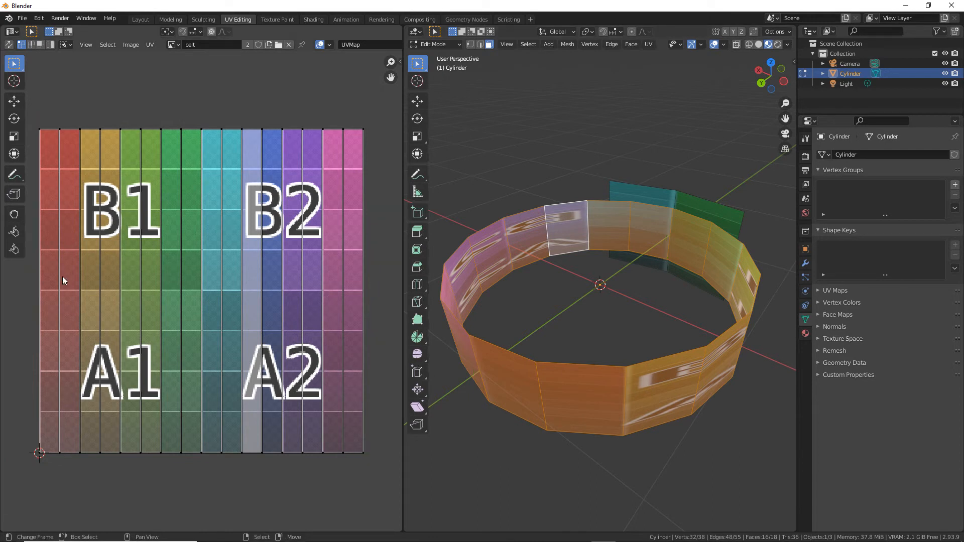
Select the upper edge of the belt UVs and move it down until the strip is one grid row tall.
{"action": "left_click", "coordinate": [191, 130], "text": "alt"}
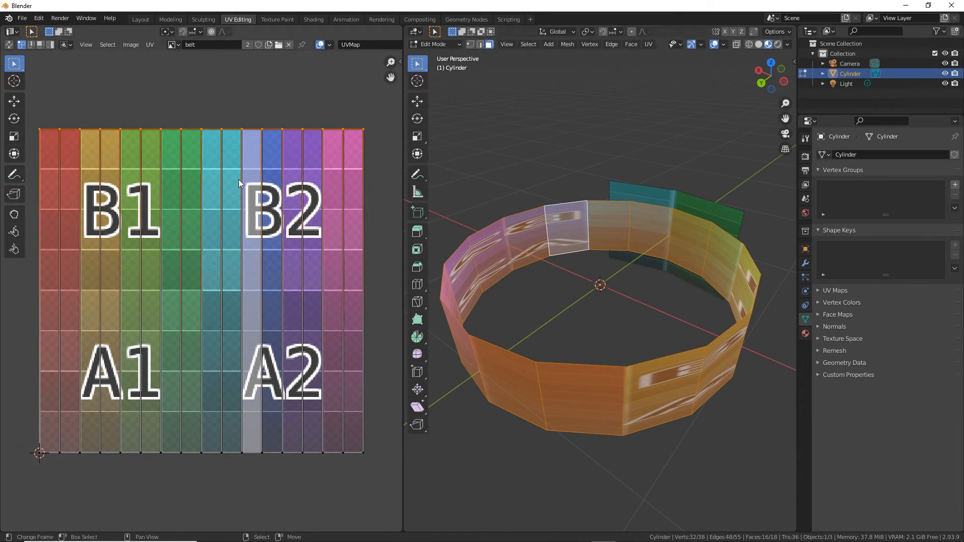
{"action": "middle_click_drag", "start_coordinate": [528, 290], "coordinate": [527, 263]}
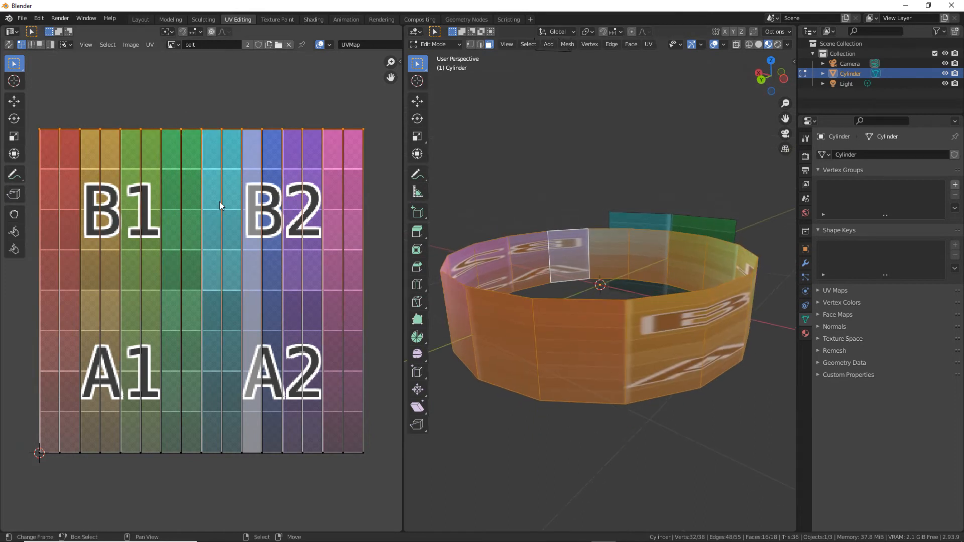
{"action": "left_click", "coordinate": [14, 101]}
{"action": "left_click_drag", "start_coordinate": [201, 89], "coordinate": [197, 373]}
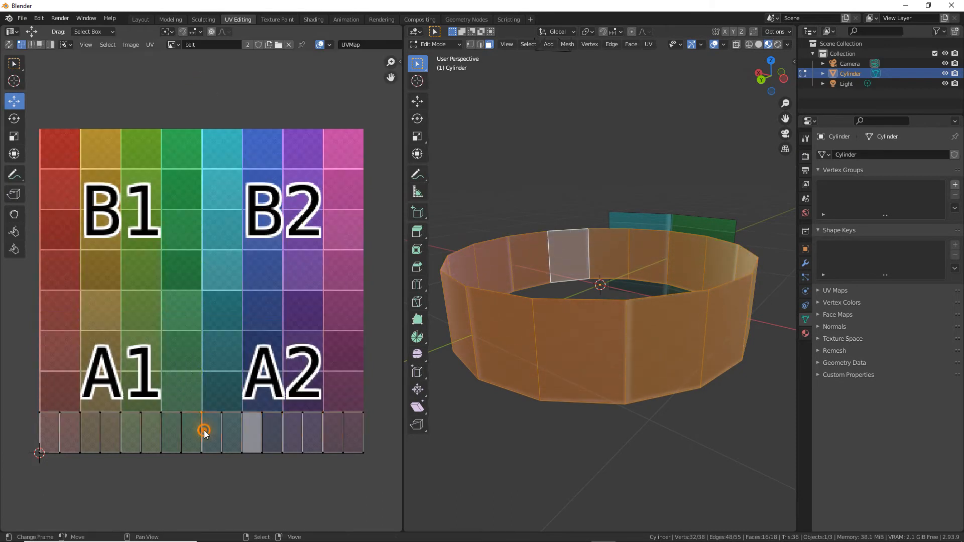
Select the whole belt UV island and move it up over the A1 and A2 labels of the image.
{"action": "left_click", "coordinate": [50, 45]}
{"action": "left_click", "coordinate": [191, 448]}
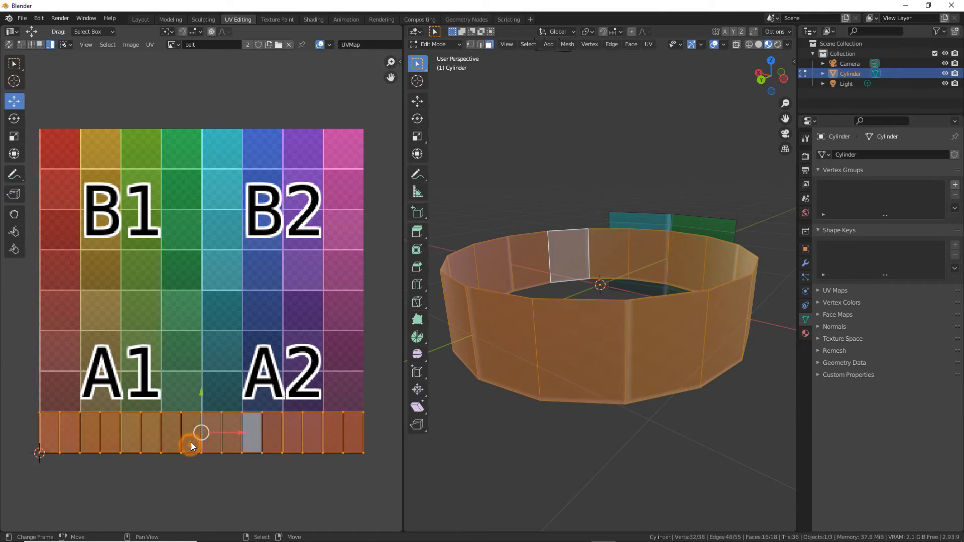
{"action": "left_click_drag", "start_coordinate": [202, 396], "coordinate": [203, 343]}
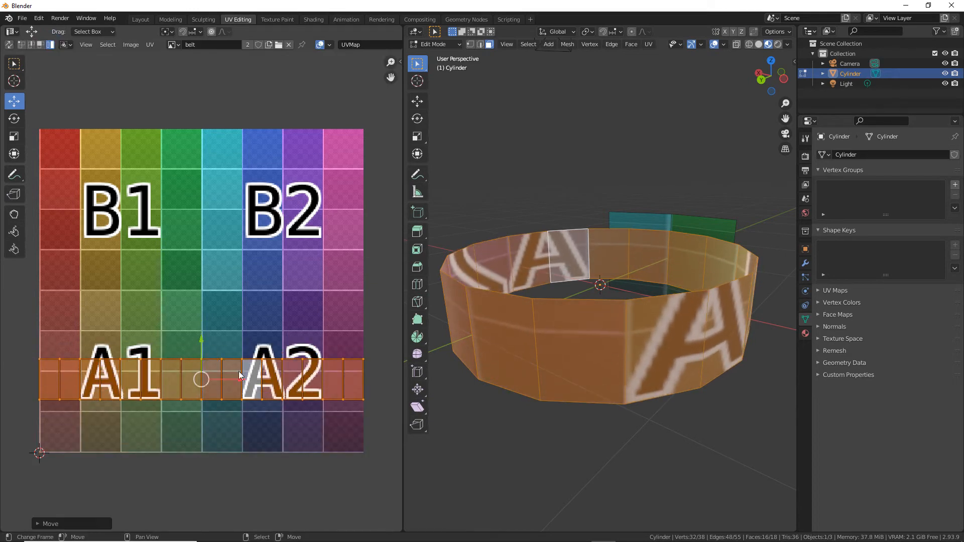
{"action": "middle_click_drag", "start_coordinate": [603, 327], "coordinate": [562, 328]}
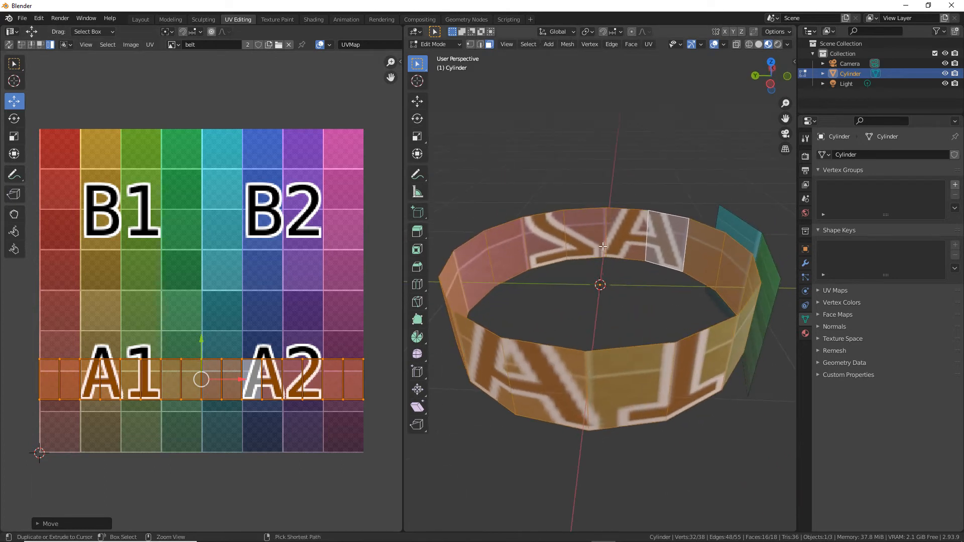
{"action": "mouse_move", "coordinate": [578, 229]}
{"action": "left_mouse_down"}
{"action": "mouse_move", "coordinate": [502, 384]}
{"action": "mouse_move", "coordinate": [567, 246]}
{"action": "left_mouse_up"}
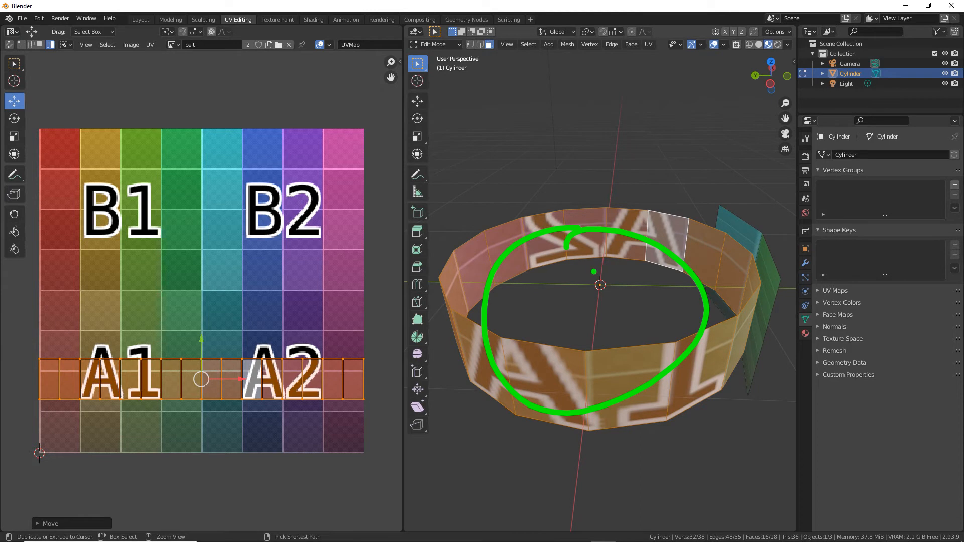
{"action": "key", "text": "Escape"}
{"action": "mouse_move", "coordinate": [662, 56]}
{"action": "left_mouse_down"}
{"action": "mouse_move", "coordinate": [615, 75]}
{"action": "mouse_move", "coordinate": [651, 103]}
{"action": "left_mouse_up"}
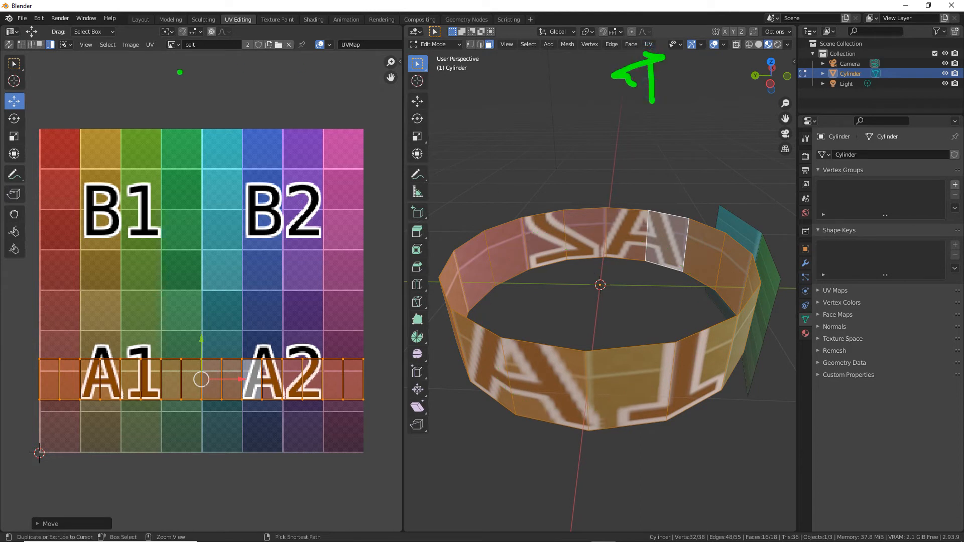
Unwrap the selected belt faces with the standard Unwrap method.
{"action": "left_click_drag", "start_coordinate": [150, 56], "coordinate": [149, 101]}
{"action": "key", "text": "Escape"}
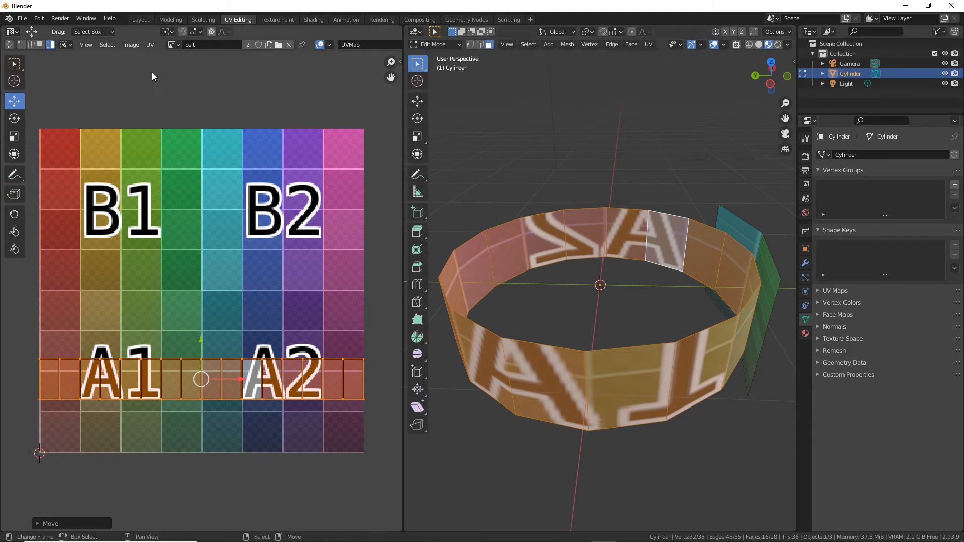
{"action": "left_click", "coordinate": [150, 45]}
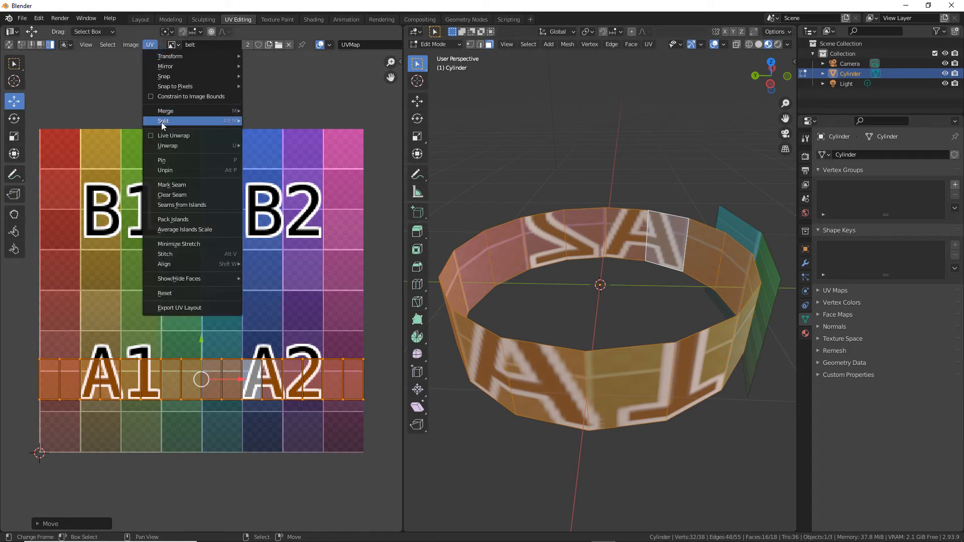
{"action": "mouse_move", "coordinate": [166, 146]}
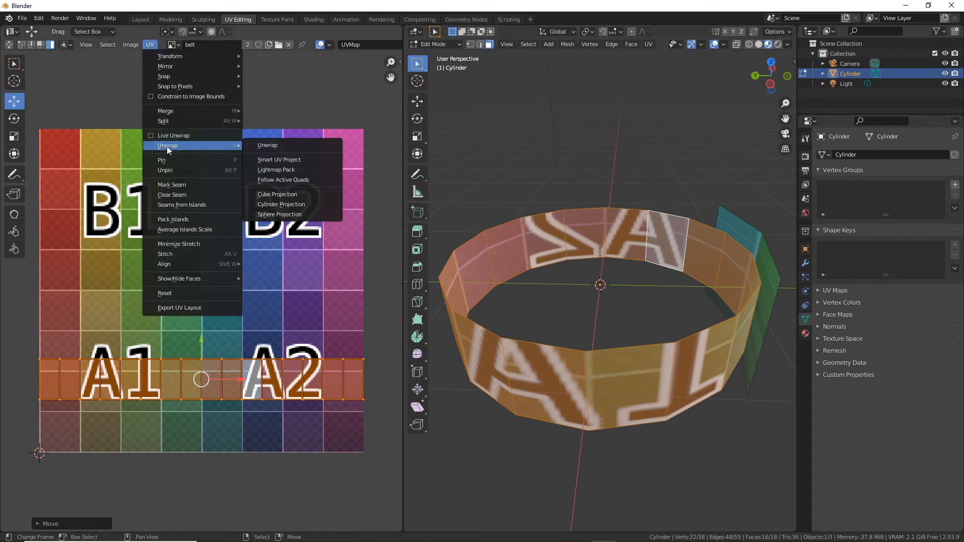
{"action": "left_click", "coordinate": [276, 144]}
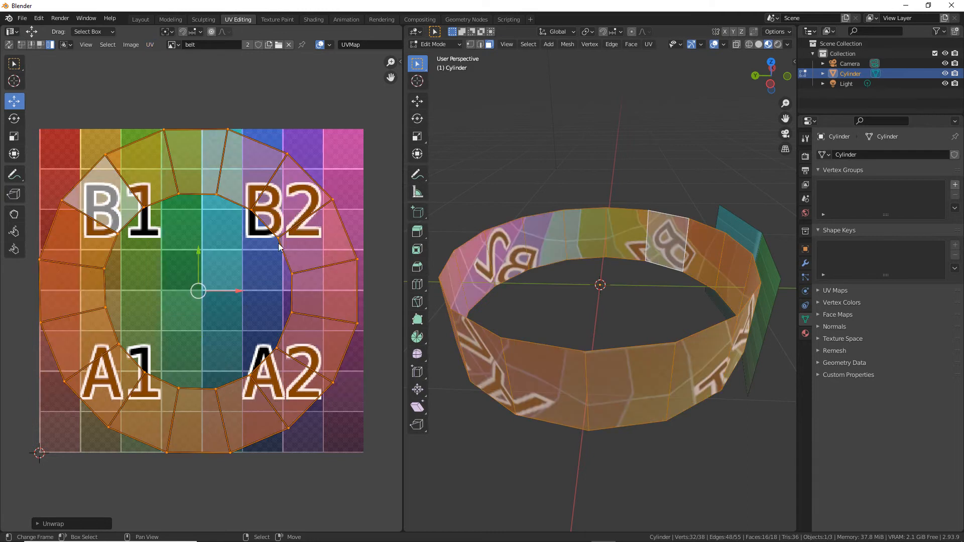
Examine the belt from inside and from the buckle side to choose a hidden edge where it can be cut open.
{"action": "middle_click_drag", "start_coordinate": [503, 286], "coordinate": [652, 304]}
{"action": "middle_click_drag", "start_coordinate": [546, 299], "coordinate": [613, 314]}
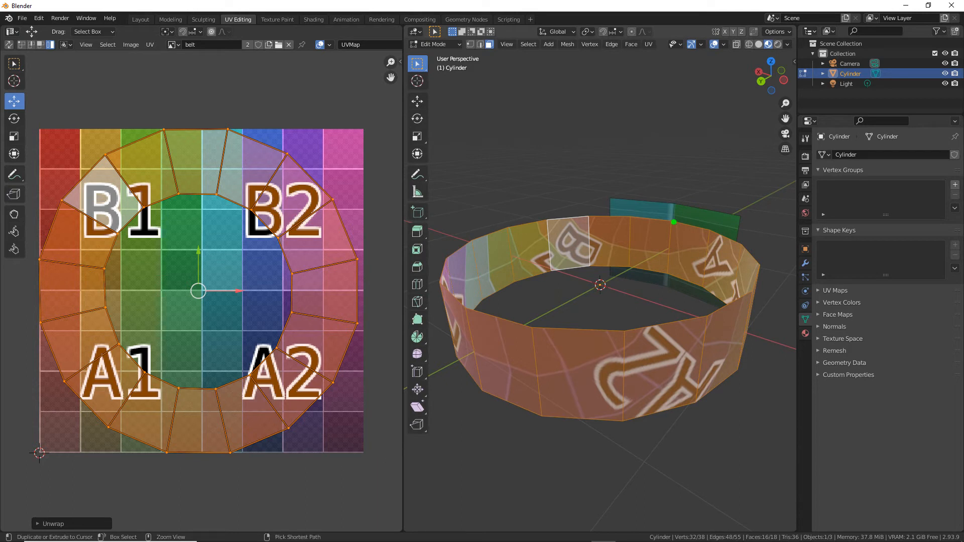
{"action": "left_click_drag", "start_coordinate": [501, 221], "coordinate": [511, 298], "text": "ctrl"}
{"action": "left_click_drag", "start_coordinate": [709, 313], "coordinate": [705, 395], "text": "ctrl"}
{"action": "mouse_move", "coordinate": [38, 298]}
{"action": "left_mouse_down", "text": "ctrl"}
{"action": "mouse_move", "coordinate": [303, 301]}
{"action": "mouse_move", "coordinate": [315, 316]}
{"action": "left_mouse_up", "text": "ctrl"}
{"action": "left_click_drag", "start_coordinate": [60, 307], "coordinate": [47, 283], "text": "ctrl"}
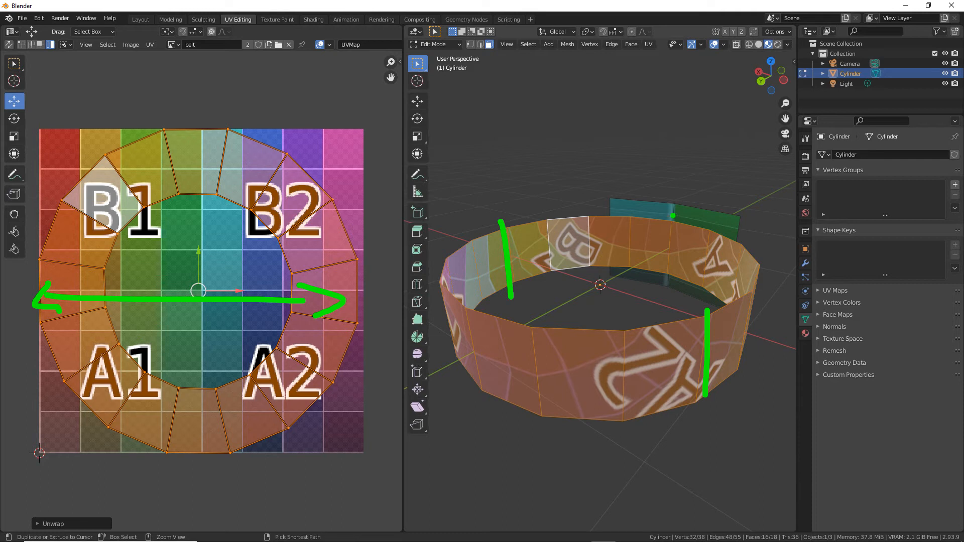
{"action": "left_click_drag", "start_coordinate": [673, 207], "coordinate": [669, 290], "text": "ctrl"}
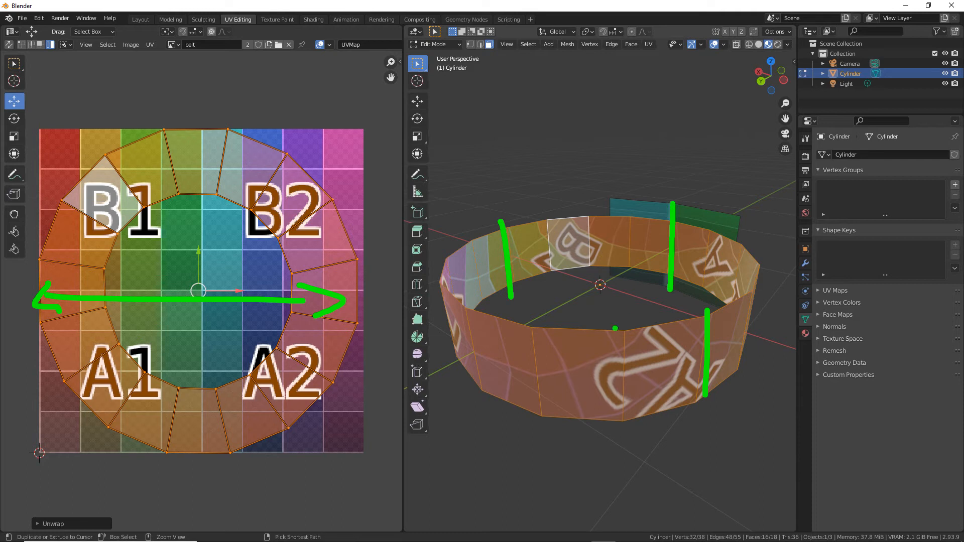
{"action": "key", "text": "Escape"}
{"action": "middle_click_drag", "start_coordinate": [568, 357], "coordinate": [624, 372]}
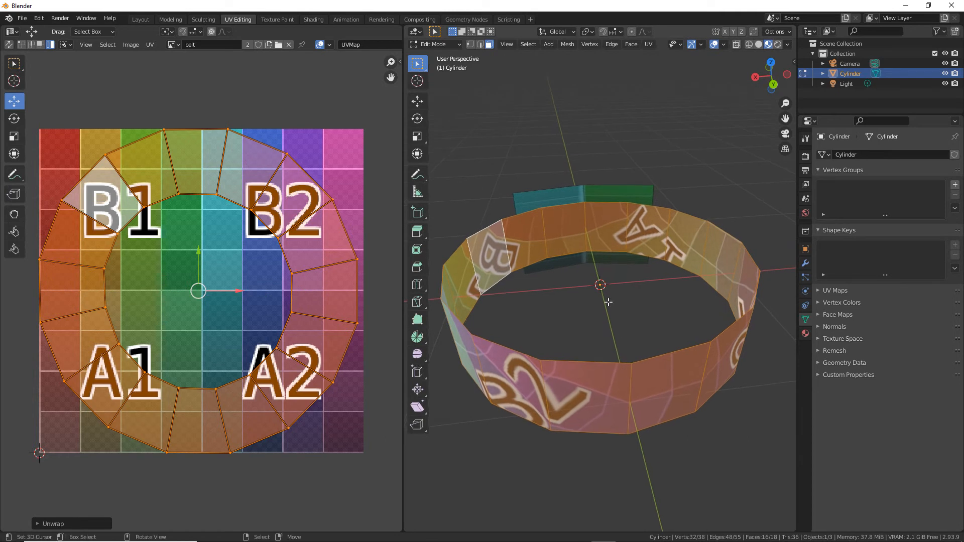
{"action": "mouse_move", "coordinate": [672, 328]}
{"action": "middle_mouse_down"}
{"action": "mouse_move", "coordinate": [592, 332]}
{"action": "mouse_move", "coordinate": [670, 329]}
{"action": "middle_mouse_up"}
{"action": "middle_click_drag", "start_coordinate": [648, 253], "coordinate": [477, 267]}
{"action": "mouse_move", "coordinate": [541, 287]}
{"action": "left_mouse_down", "text": "ctrl"}
{"action": "mouse_move", "coordinate": [554, 391]}
{"action": "mouse_move", "coordinate": [635, 288]}
{"action": "mouse_move", "coordinate": [583, 300]}
{"action": "left_mouse_up", "text": "ctrl"}
{"action": "left_click", "coordinate": [610, 341], "text": "ctrl"}
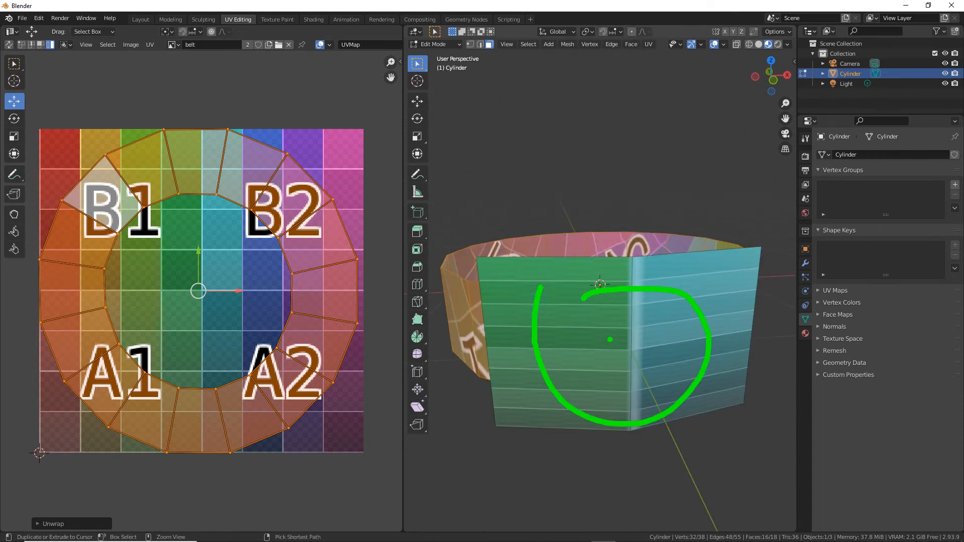
{"action": "mouse_move", "coordinate": [610, 341]}
{"action": "middle_mouse_down"}
{"action": "mouse_move", "coordinate": [702, 291]}
{"action": "mouse_move", "coordinate": [684, 330]}
{"action": "middle_mouse_up"}
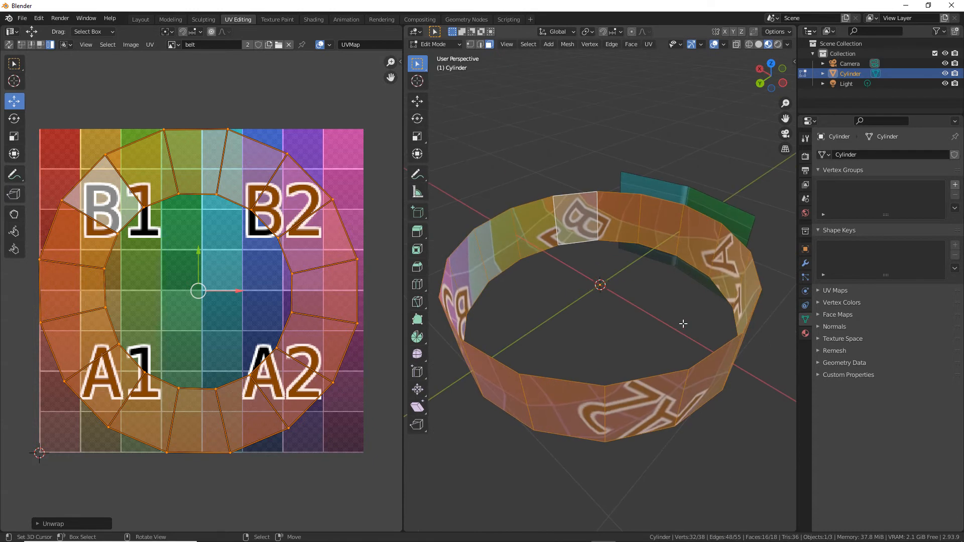
{"action": "mouse_move", "coordinate": [684, 214]}
{"action": "left_mouse_down", "text": "ctrl"}
{"action": "mouse_move", "coordinate": [687, 199]}
{"action": "mouse_move", "coordinate": [673, 258]}
{"action": "left_mouse_up", "text": "ctrl"}
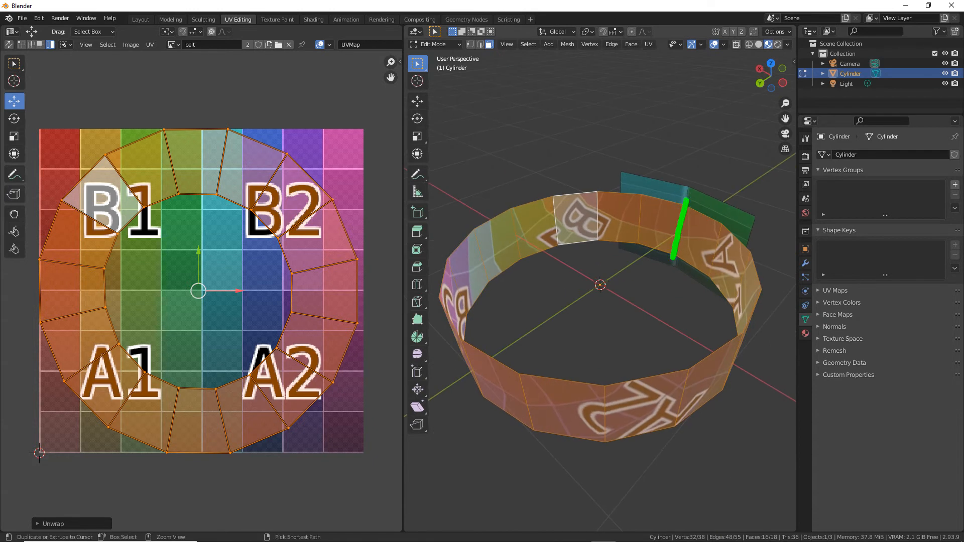
{"action": "key", "text": "Escape"}
Switch to edge selection and mark the vertical belt edge behind the middle of the buckle as a seam.
{"action": "mouse_move", "coordinate": [655, 282]}
{"action": "middle_mouse_down", "text": "shift"}
{"action": "mouse_move", "coordinate": [591, 353]}
{"action": "mouse_move", "coordinate": [634, 339]}
{"action": "mouse_move", "coordinate": [579, 327]}
{"action": "middle_mouse_up", "text": "shift"}
{"action": "scroll", "coordinate": [591, 353], "scroll_direction": "up", "scroll_amount": 3}
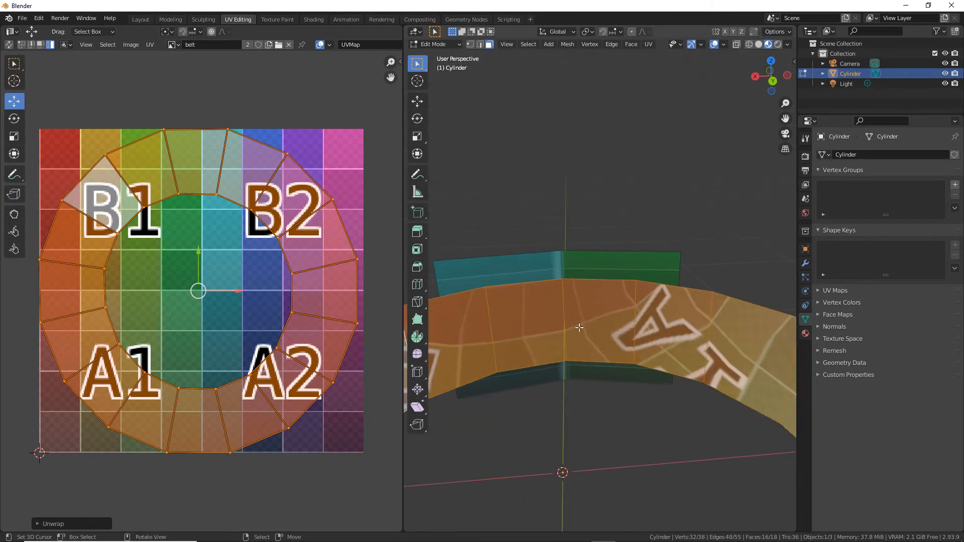
{"action": "key", "text": "ctrl+2"}
{"action": "left_click_drag", "start_coordinate": [480, 56], "coordinate": [484, 94]}
{"action": "key", "text": "Escape"}
{"action": "left_click", "coordinate": [480, 44]}
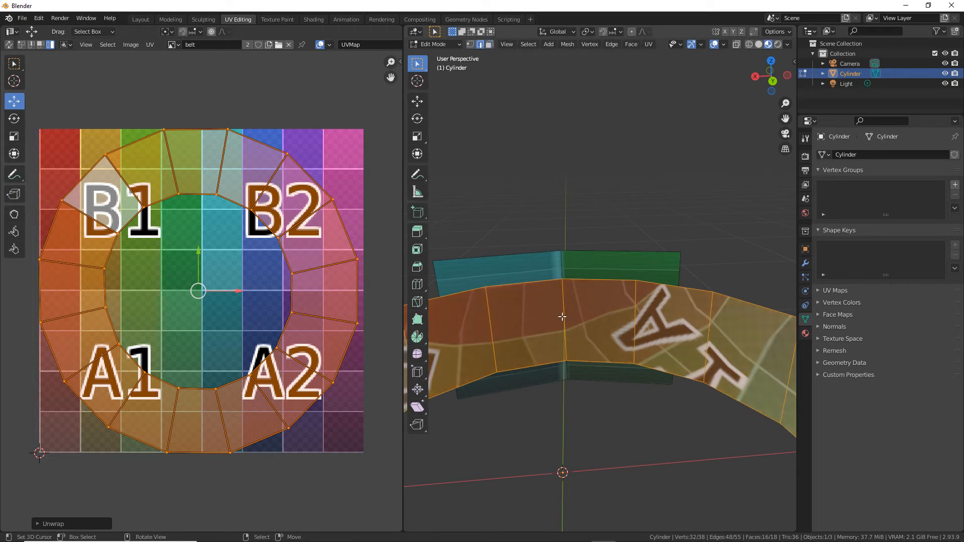
{"action": "left_click", "coordinate": [562, 317]}
{"action": "middle_click_drag", "start_coordinate": [621, 358], "coordinate": [580, 360]}
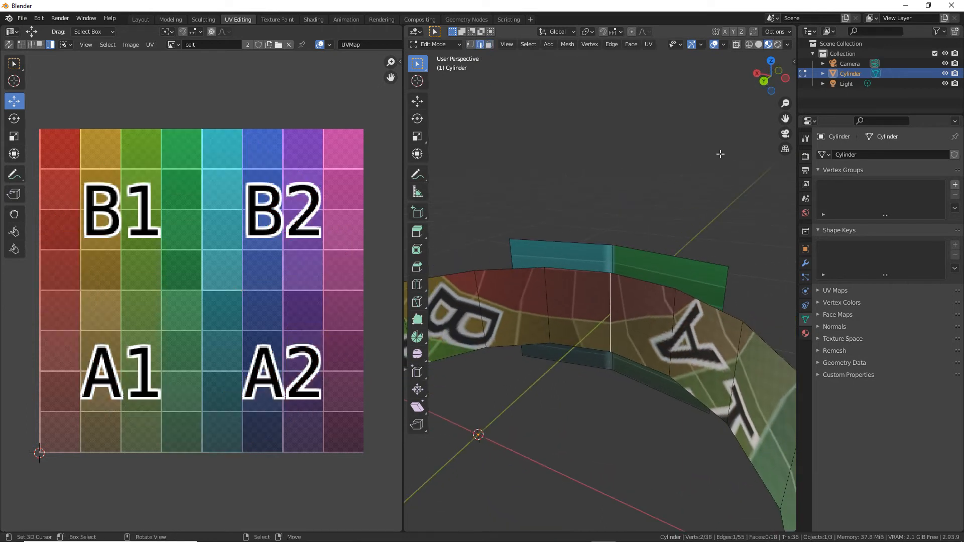
{"action": "left_click", "coordinate": [612, 44]}
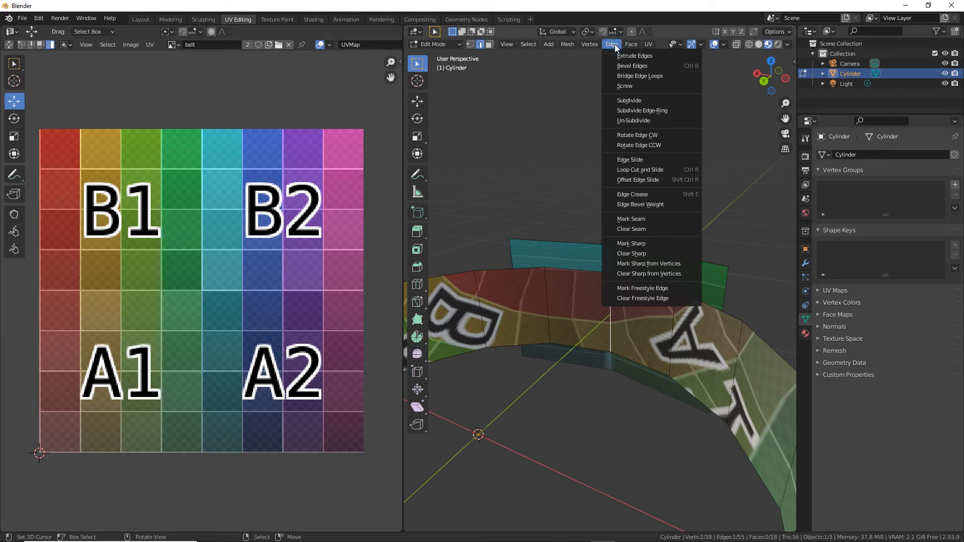
{"action": "left_click", "coordinate": [624, 219]}
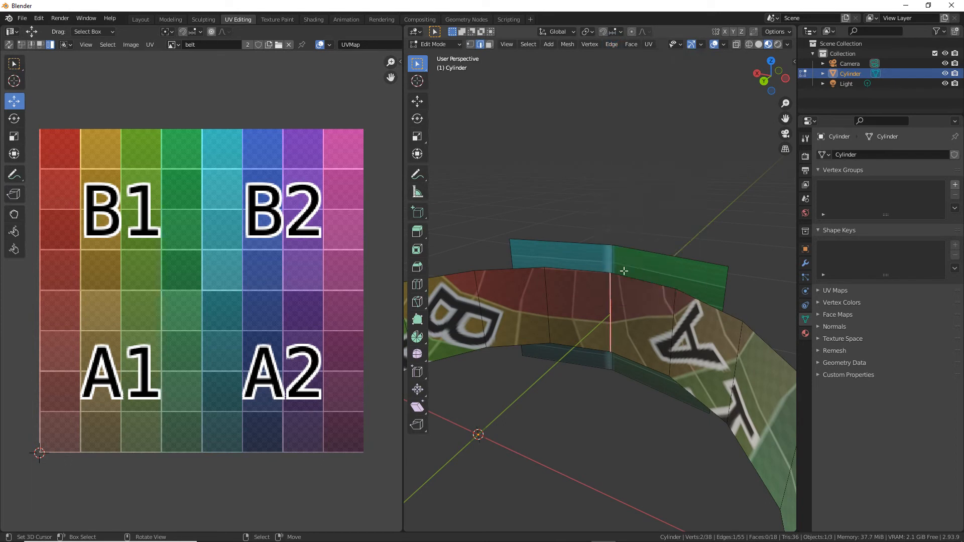
{"action": "scroll", "coordinate": [608, 313], "scroll_direction": "up", "scroll_amount": 4}
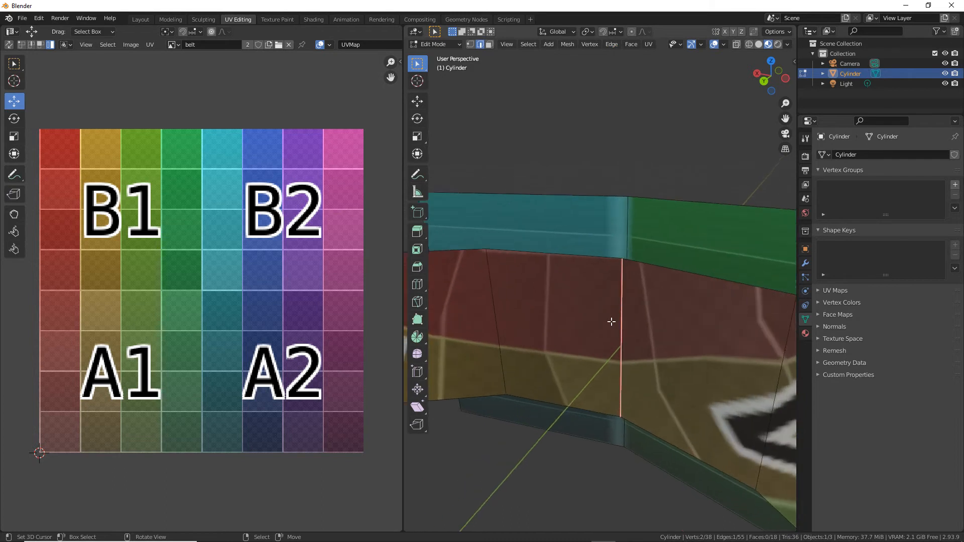
{"action": "scroll", "coordinate": [628, 309], "scroll_direction": "down", "scroll_amount": 4}
Select all faces that use the belt material.
{"action": "middle_click_drag", "start_coordinate": [624, 312], "coordinate": [536, 320]}
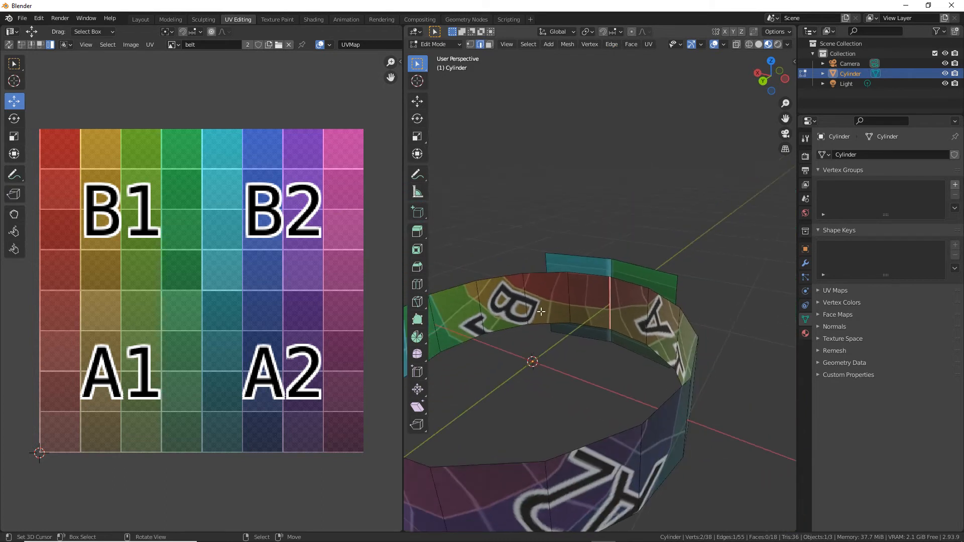
{"action": "mouse_move", "coordinate": [785, 325]}
{"action": "left_mouse_down"}
{"action": "mouse_move", "coordinate": [806, 359]}
{"action": "mouse_move", "coordinate": [799, 322]}
{"action": "left_mouse_up"}
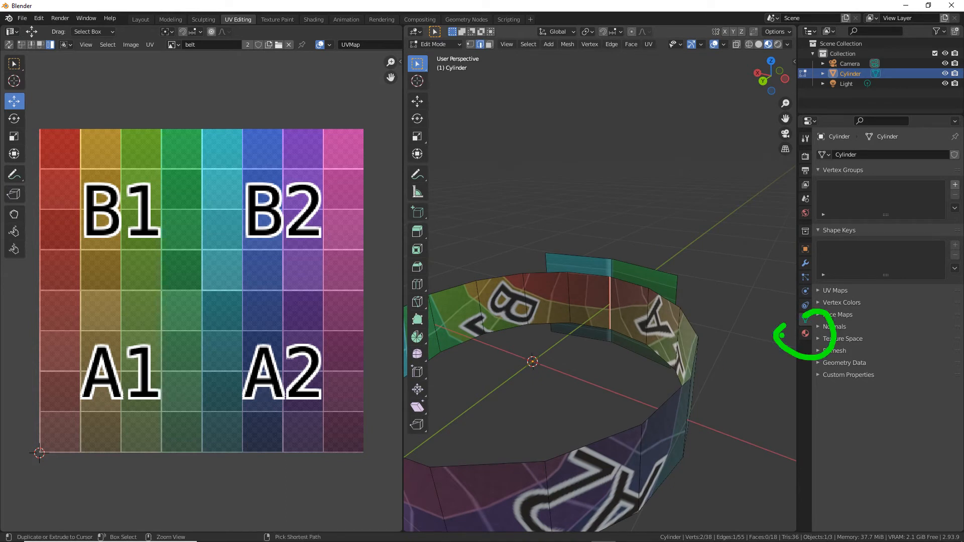
{"action": "left_click", "coordinate": [805, 333]}
{"action": "left_click", "coordinate": [836, 168]}
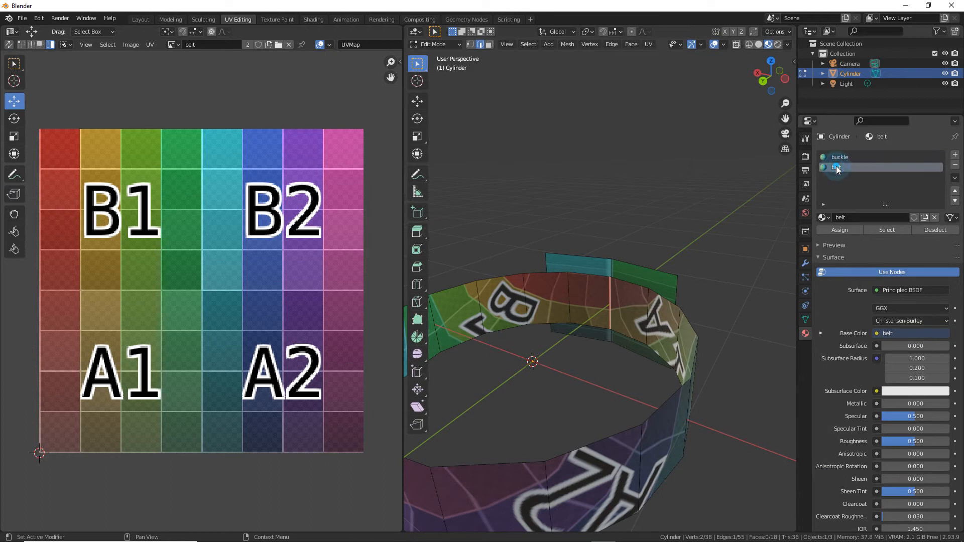
{"action": "left_click", "coordinate": [886, 230]}
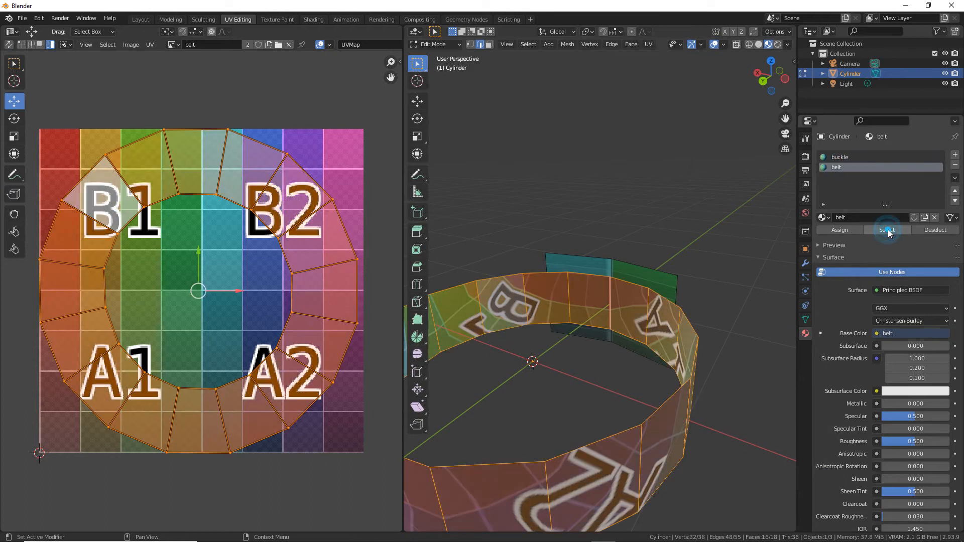
{"action": "middle_click_drag", "start_coordinate": [663, 362], "coordinate": [640, 408]}
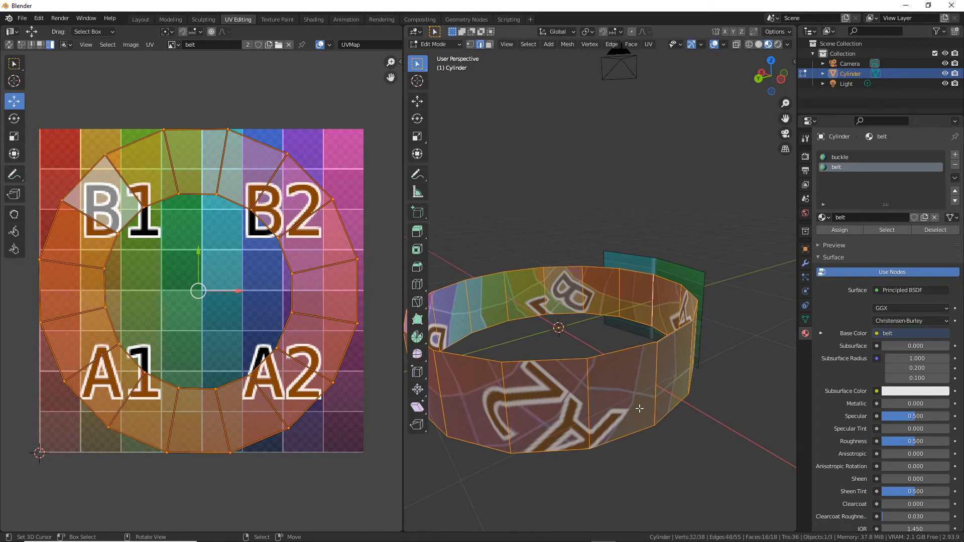
Unwrap the belt faces again, using the marked seam to open the loop into a straight UV strip.
{"action": "left_click", "coordinate": [150, 44]}
{"action": "mouse_move", "coordinate": [176, 148]}
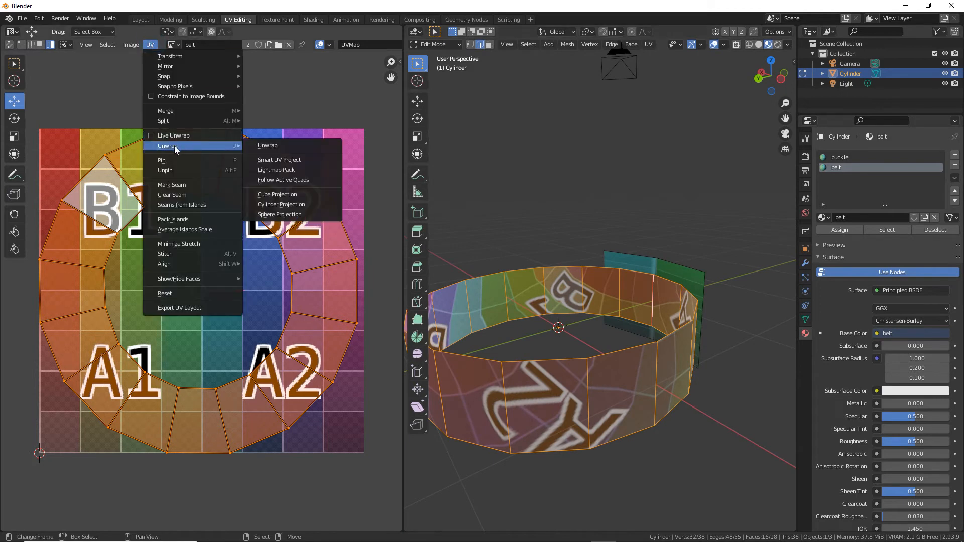
{"action": "left_click", "coordinate": [269, 146]}
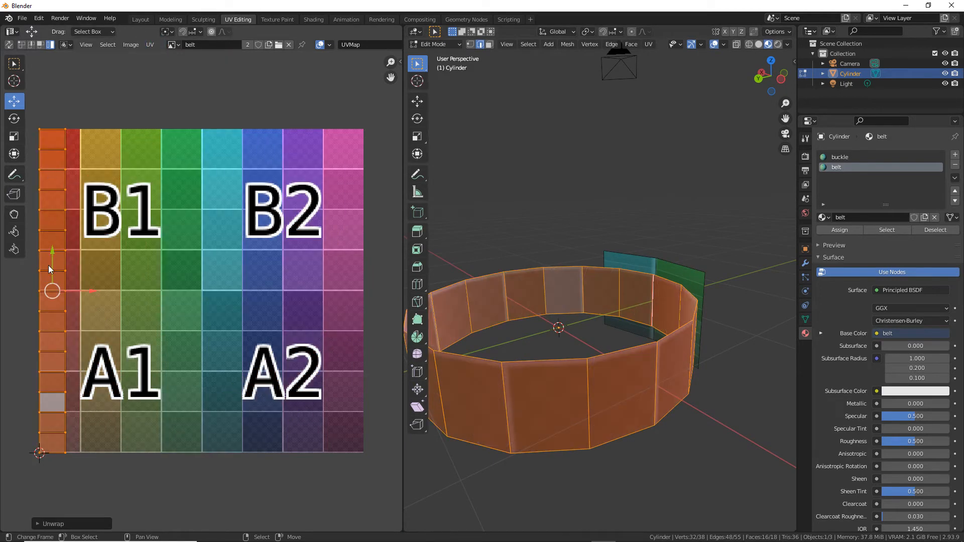
Examine the seam edge on the belt and how the buckle covers it from the outside.
{"action": "middle_click_drag", "start_coordinate": [647, 394], "coordinate": [636, 377]}
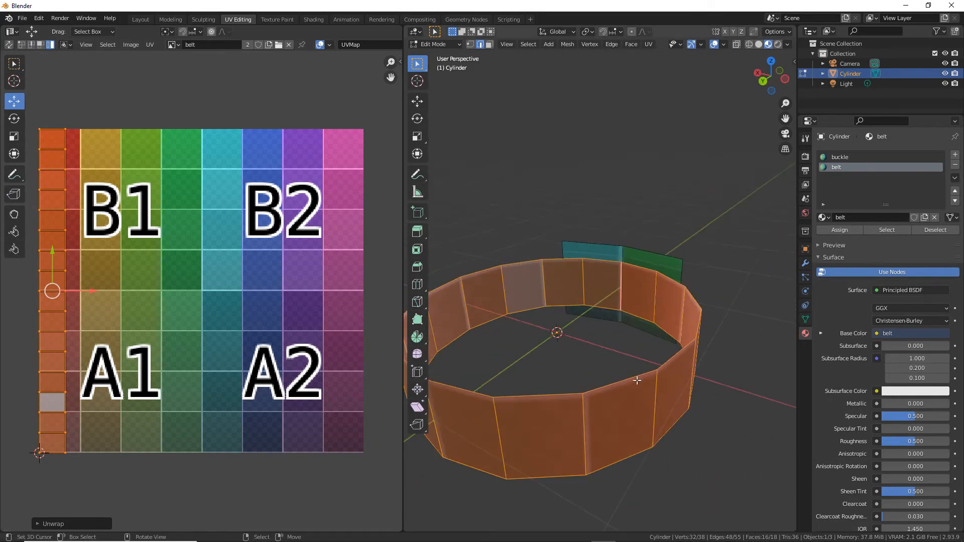
{"action": "key", "text": "ctrl+2"}
{"action": "left_click_drag", "start_coordinate": [621, 260], "coordinate": [620, 314]}
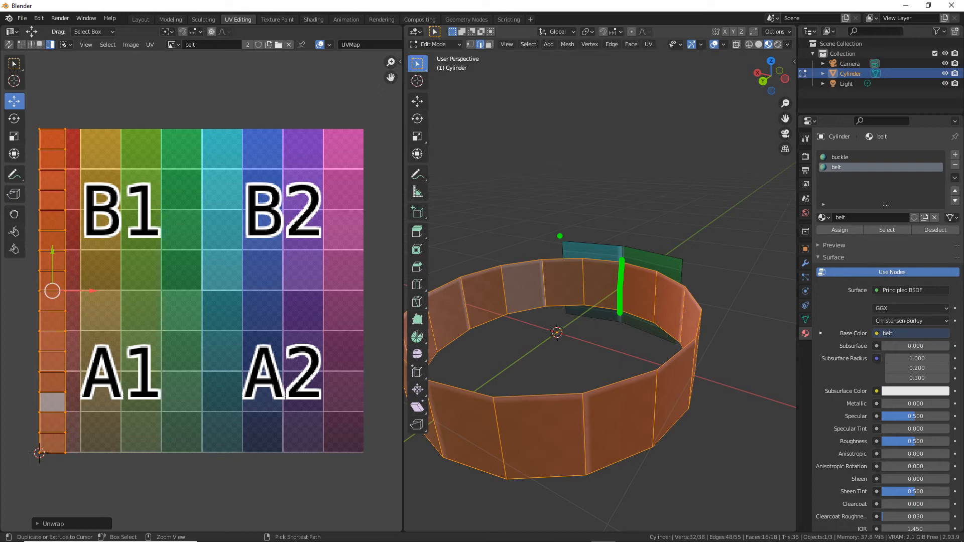
{"action": "mouse_move", "coordinate": [617, 282]}
{"action": "left_mouse_down"}
{"action": "mouse_move", "coordinate": [622, 261]}
{"action": "mouse_move", "coordinate": [622, 312]}
{"action": "left_mouse_up"}
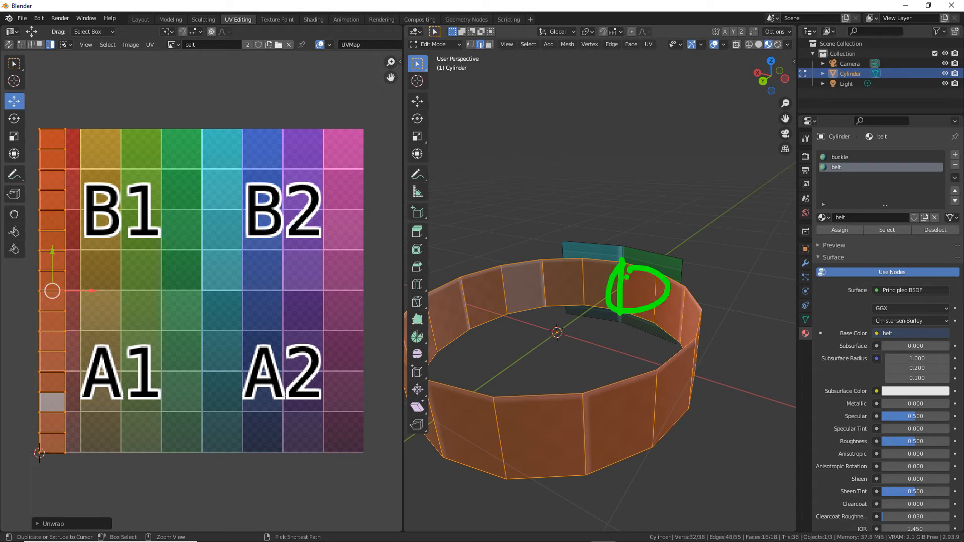
{"action": "key", "text": "Escape"}
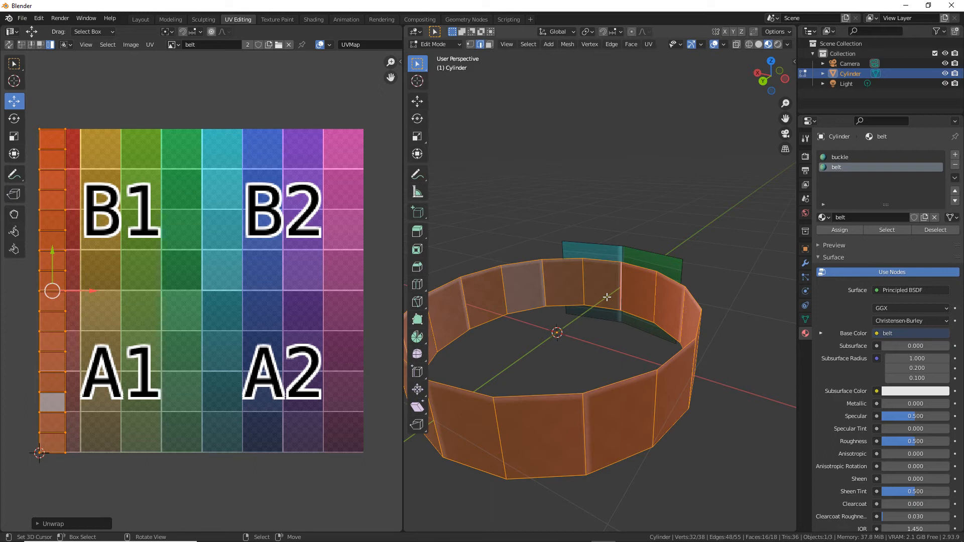
{"action": "middle_click_drag", "start_coordinate": [608, 282], "coordinate": [582, 366]}
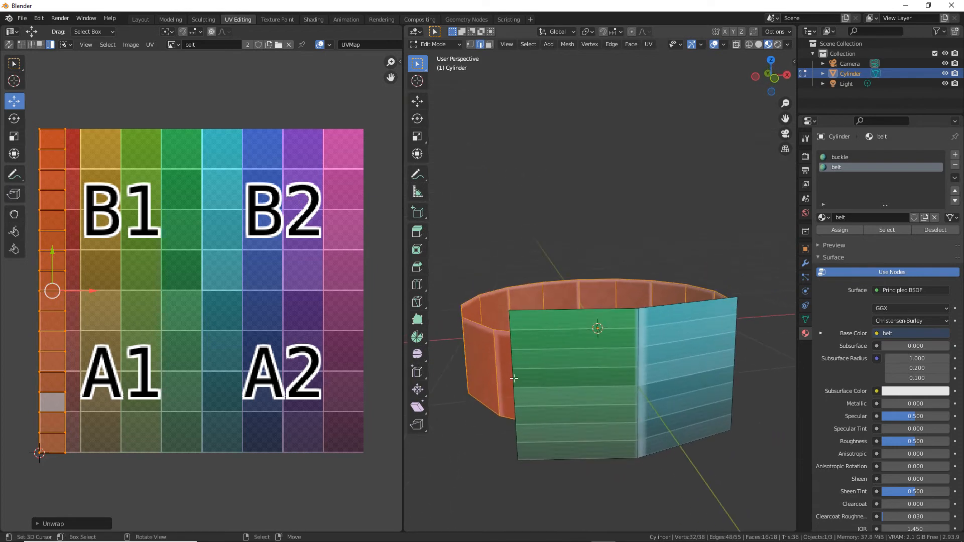
{"action": "middle_click_drag", "start_coordinate": [128, 272], "coordinate": [161, 284]}
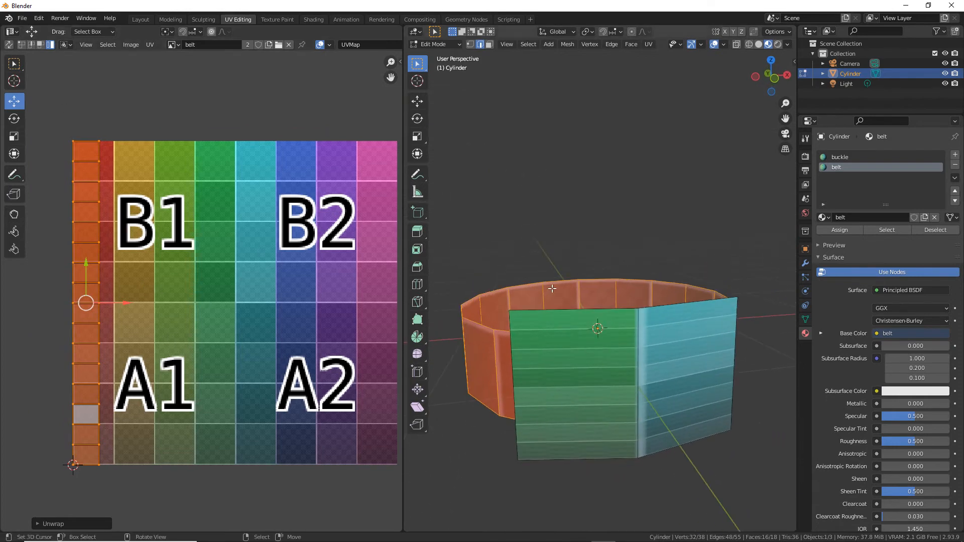
{"action": "middle_click_drag", "start_coordinate": [551, 289], "coordinate": [680, 286]}
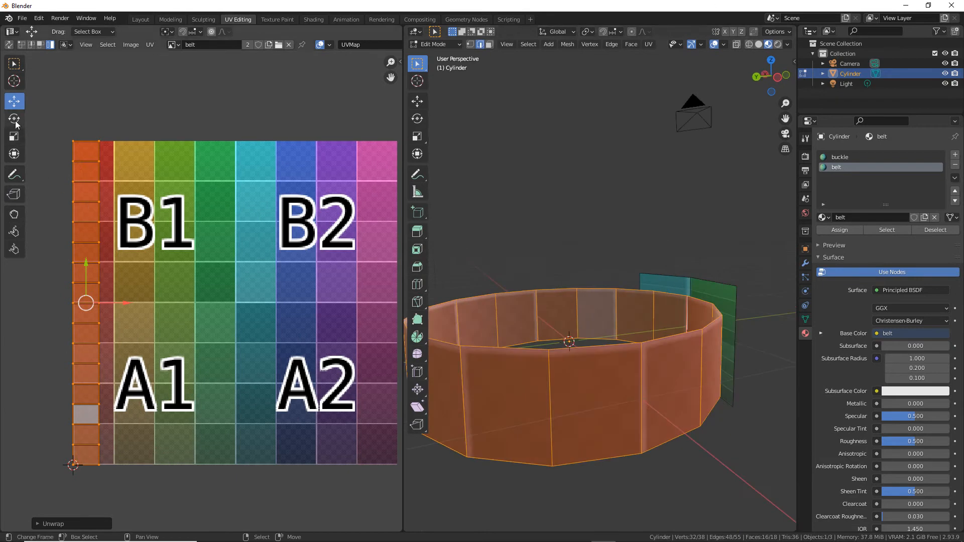
Activate the combined Transform tool for the UVs and move the vertical belt strip sideways across the B1 and A1 labels.
{"action": "left_click", "coordinate": [14, 155]}
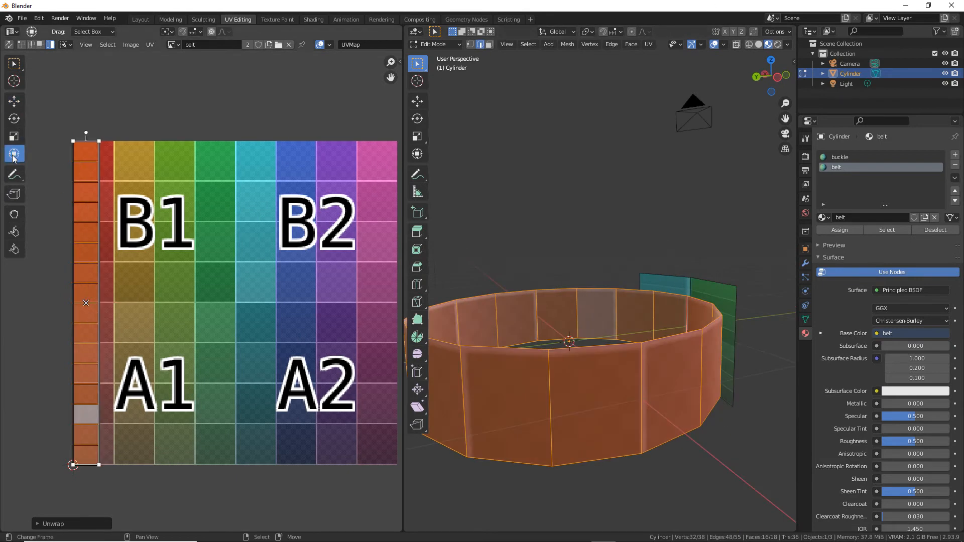
{"action": "key", "text": "ctrl+2"}
{"action": "mouse_move", "coordinate": [34, 155]}
{"action": "left_mouse_down"}
{"action": "mouse_move", "coordinate": [50, 154]}
{"action": "mouse_move", "coordinate": [43, 461]}
{"action": "mouse_move", "coordinate": [130, 328]}
{"action": "mouse_move", "coordinate": [115, 103]}
{"action": "mouse_move", "coordinate": [62, 115]}
{"action": "mouse_move", "coordinate": [92, 142]}
{"action": "mouse_move", "coordinate": [144, 110]}
{"action": "mouse_move", "coordinate": [170, 121]}
{"action": "left_mouse_up"}
{"action": "mouse_move", "coordinate": [107, 474]}
{"action": "left_mouse_down"}
{"action": "mouse_move", "coordinate": [152, 517]}
{"action": "mouse_move", "coordinate": [166, 508]}
{"action": "left_mouse_up"}
{"action": "left_click_drag", "start_coordinate": [105, 249], "coordinate": [102, 332]}
{"action": "left_click_drag", "start_coordinate": [133, 301], "coordinate": [223, 313]}
{"action": "left_click_drag", "start_coordinate": [208, 331], "coordinate": [200, 294]}
{"action": "left_click", "coordinate": [88, 208]}
{"action": "mouse_move", "coordinate": [88, 125]}
{"action": "left_mouse_down"}
{"action": "mouse_move", "coordinate": [91, 139]}
{"action": "mouse_move", "coordinate": [89, 120]}
{"action": "left_mouse_up"}
{"action": "mouse_move", "coordinate": [59, 88]}
{"action": "left_mouse_down"}
{"action": "mouse_move", "coordinate": [132, 103]}
{"action": "mouse_move", "coordinate": [147, 123]}
{"action": "mouse_move", "coordinate": [59, 87]}
{"action": "mouse_move", "coordinate": [88, 108]}
{"action": "left_mouse_up"}
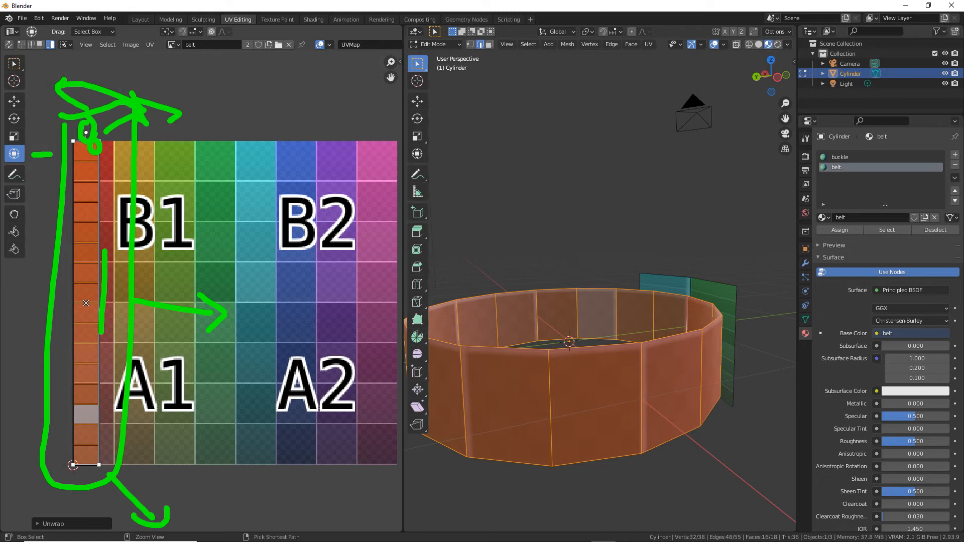
{"action": "mouse_move", "coordinate": [96, 288]}
{"action": "left_mouse_down"}
{"action": "mouse_move", "coordinate": [75, 293]}
{"action": "mouse_move", "coordinate": [97, 289]}
{"action": "left_mouse_up"}
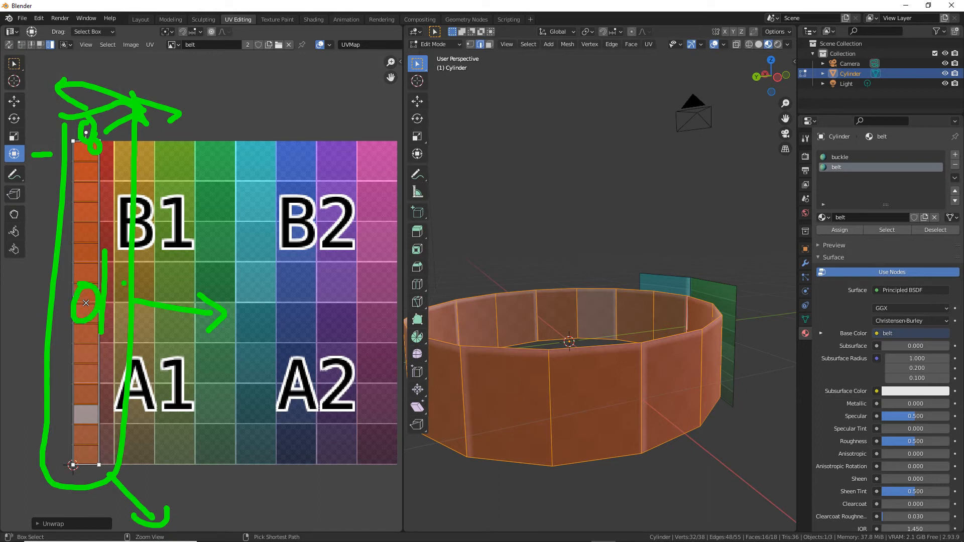
{"action": "key", "text": "Escape"}
{"action": "mouse_move", "coordinate": [76, 308]}
{"action": "left_mouse_down"}
{"action": "mouse_move", "coordinate": [223, 306]}
{"action": "mouse_move", "coordinate": [209, 269]}
{"action": "mouse_move", "coordinate": [207, 302]}
{"action": "mouse_move", "coordinate": [127, 302]}
{"action": "mouse_move", "coordinate": [186, 301]}
{"action": "mouse_move", "coordinate": [138, 304]}
{"action": "left_mouse_up"}
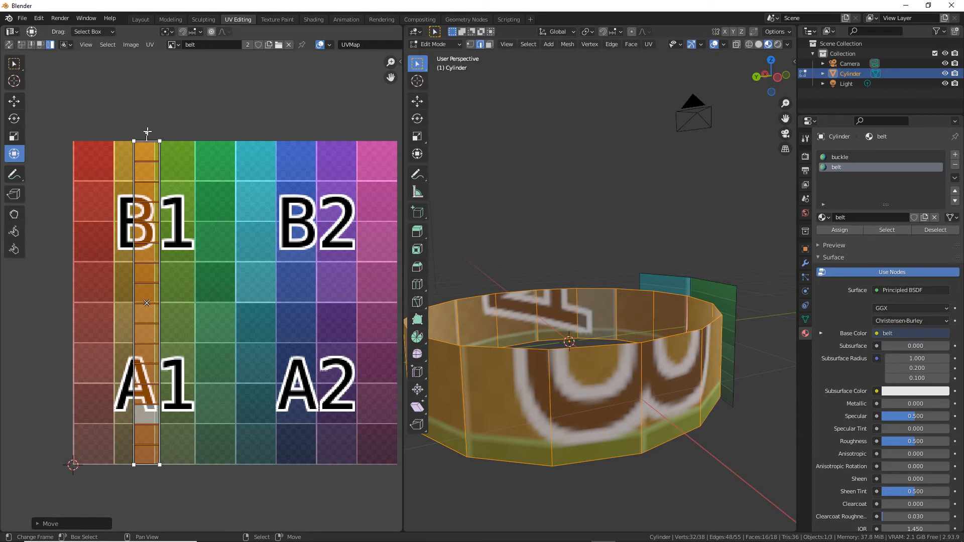
Rotate the belt's UV strip 90 degrees and move it horizontally along the upper edge of the image.
{"action": "key", "text": "r"}
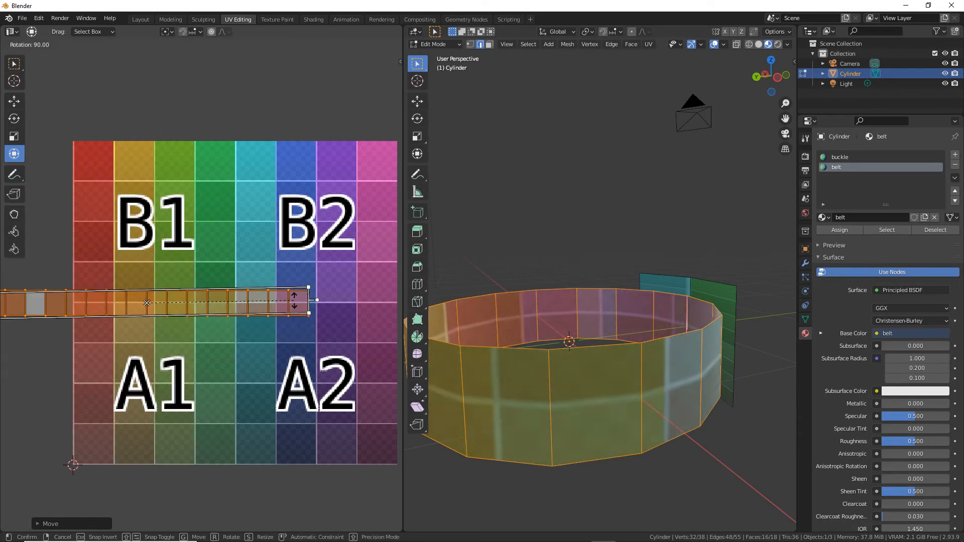
{"action": "left_click", "coordinate": [295, 300]}
{"action": "left_click_drag", "start_coordinate": [149, 300], "coordinate": [234, 153]}
{"action": "middle_click_drag", "start_coordinate": [254, 306], "coordinate": [208, 289]}
Select the two front buckle faces in face mode and unwrap them.
{"action": "middle_click_drag", "start_coordinate": [748, 418], "coordinate": [605, 419]}
{"action": "right_click", "coordinate": [581, 337]}
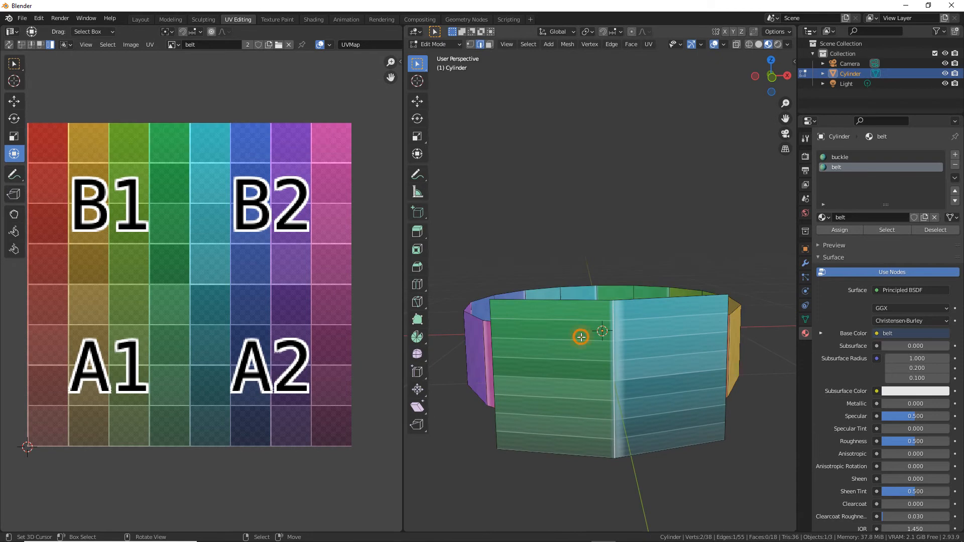
{"action": "left_click", "coordinate": [489, 44]}
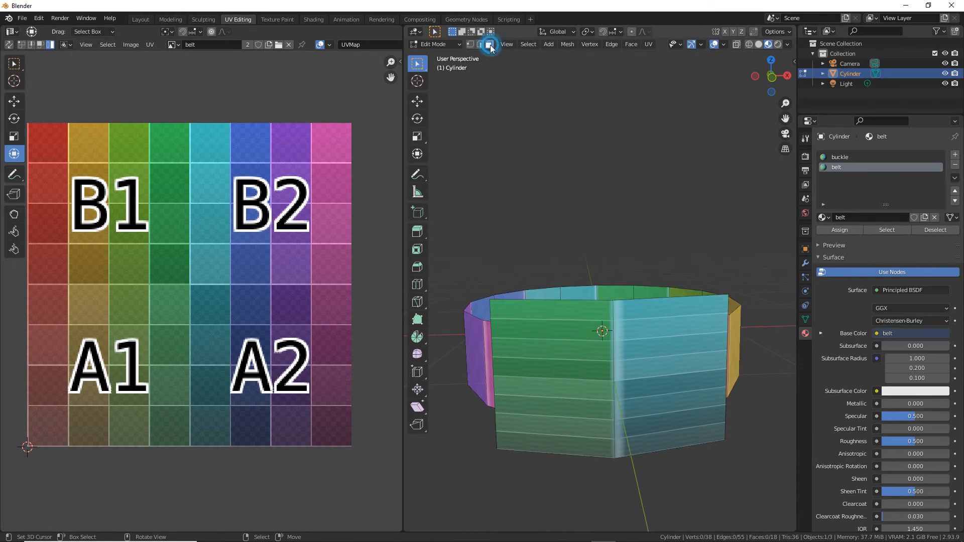
{"action": "left_click", "coordinate": [552, 391]}
{"action": "left_click", "coordinate": [663, 381], "text": "shift"}
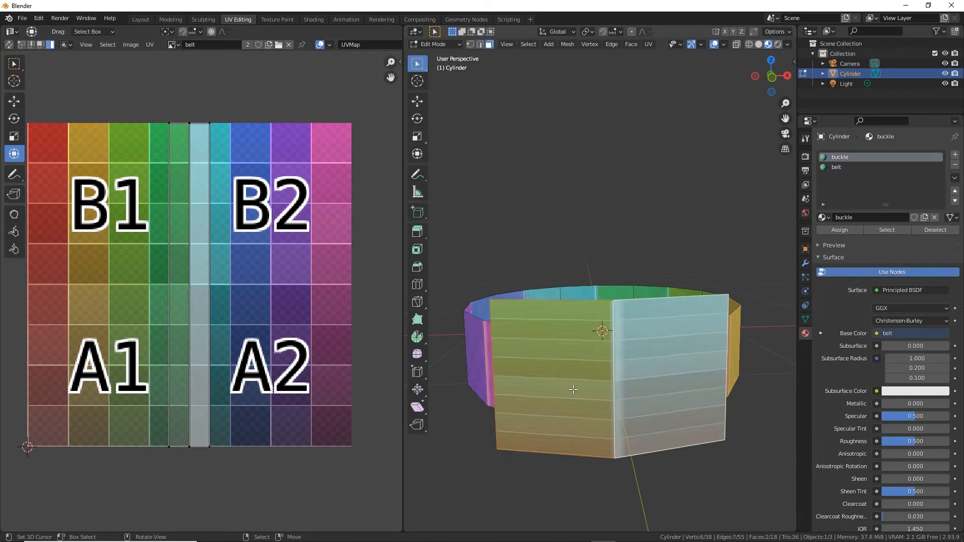
{"action": "left_click", "coordinate": [648, 44]}
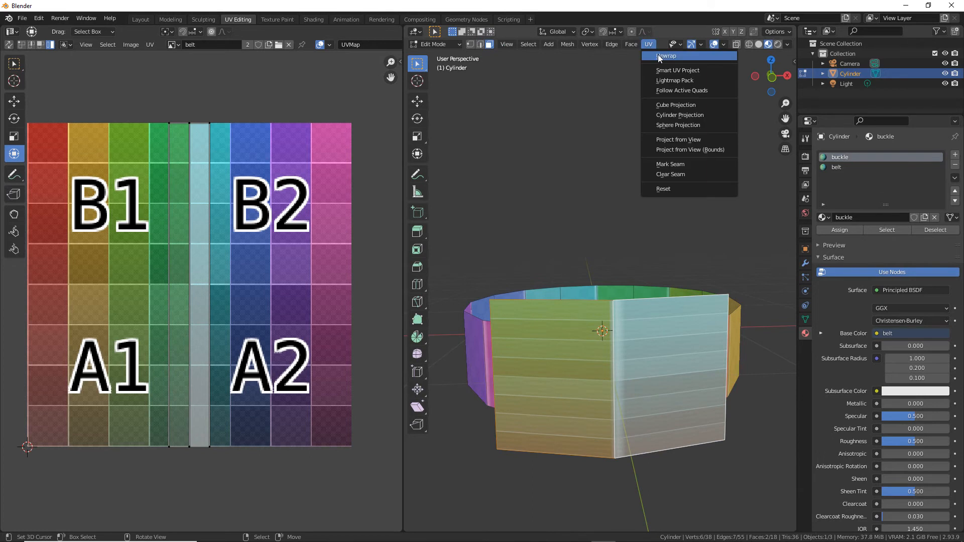
{"action": "left_click", "coordinate": [662, 56]}
{"action": "middle_click_drag", "start_coordinate": [171, 341], "coordinate": [211, 350]}
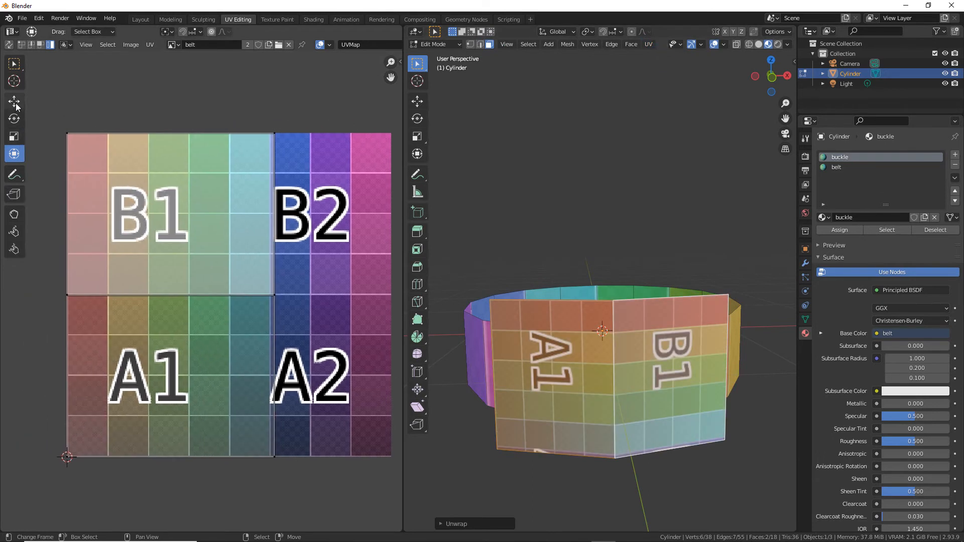
Rotate the buckle's UV island 90 degrees and move it to the image's lower edge, over the A1 and A2 labels.
{"action": "key", "text": "a"}
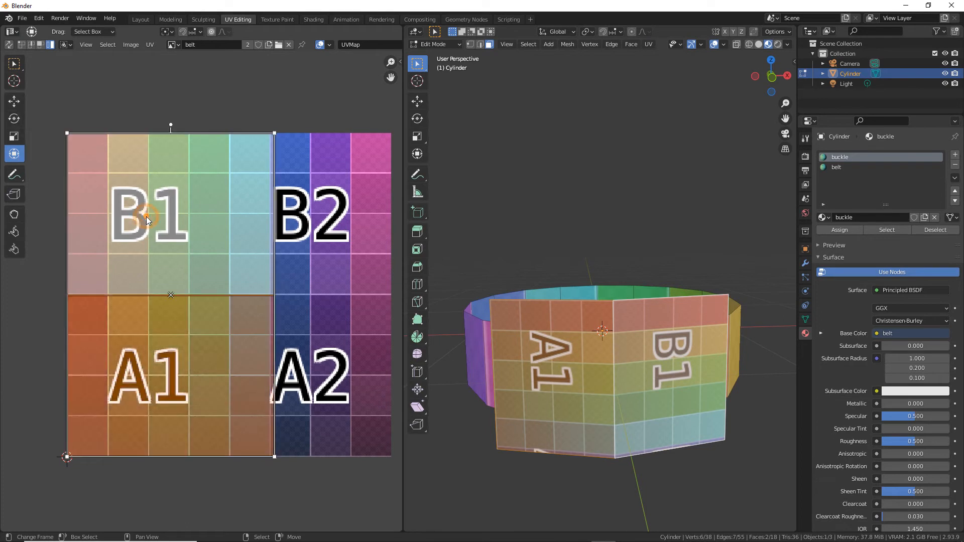
{"action": "left_click_drag", "start_coordinate": [170, 124], "coordinate": [272, 296]}
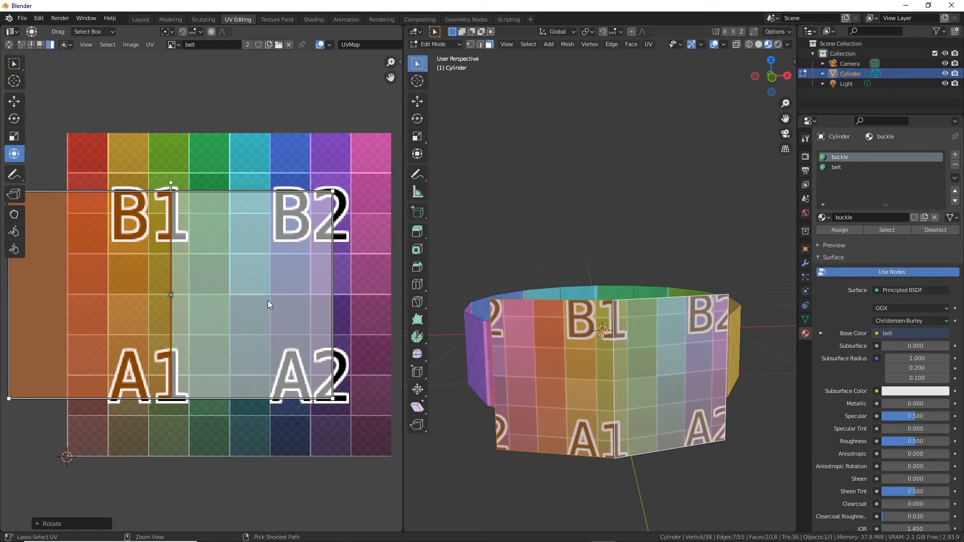
{"action": "scroll", "coordinate": [241, 296], "scroll_direction": "down", "scroll_amount": 1}
{"action": "middle_click_drag", "start_coordinate": [176, 292], "coordinate": [147, 281]}
{"action": "left_click_drag", "start_coordinate": [147, 283], "coordinate": [194, 329]}
{"action": "scroll", "coordinate": [134, 271], "scroll_direction": "up", "scroll_amount": 1}
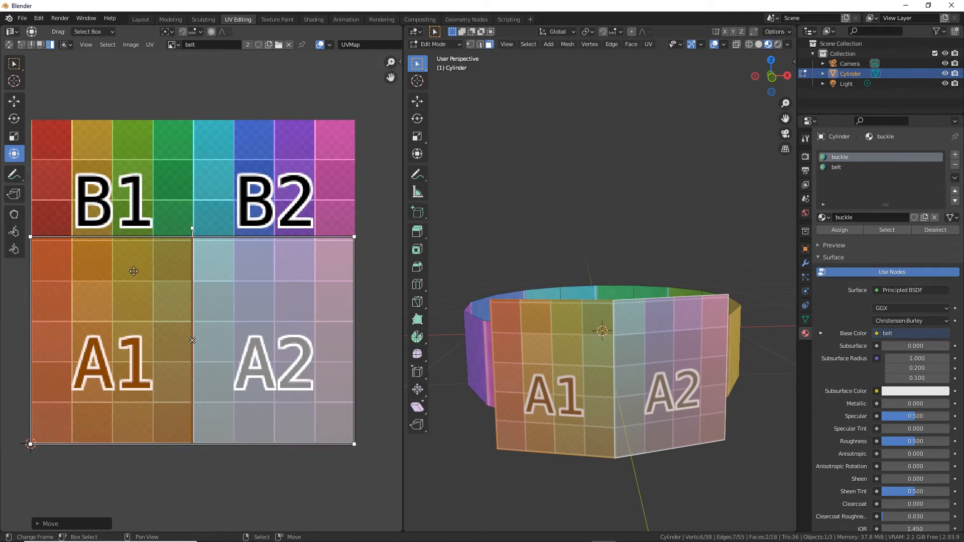
{"action": "middle_click_drag", "start_coordinate": [133, 271], "coordinate": [146, 261]}
Examine how the texture is mapped across the two front faces of the buckle.
{"action": "mouse_move", "coordinate": [557, 347]}
{"action": "middle_mouse_down"}
{"action": "mouse_move", "coordinate": [572, 342]}
{"action": "mouse_move", "coordinate": [553, 336]}
{"action": "middle_mouse_up"}
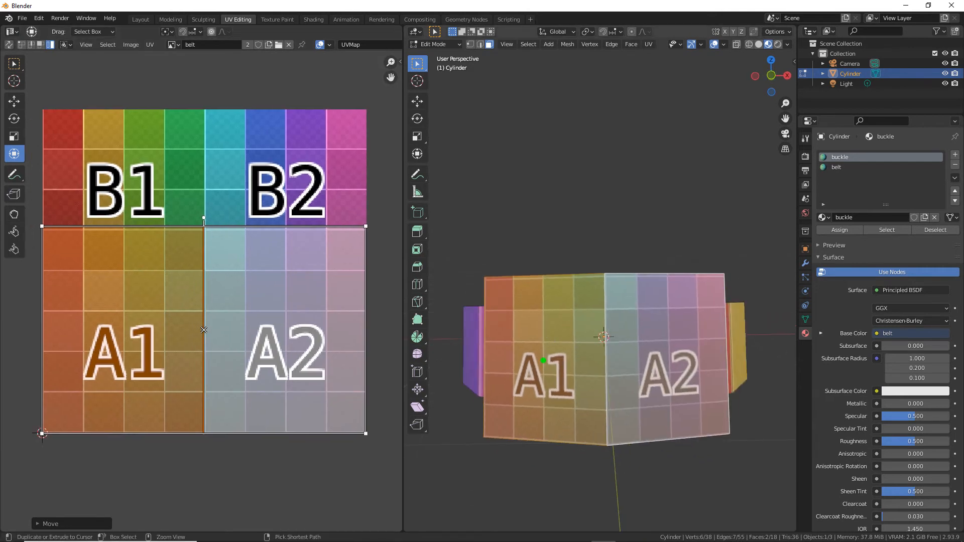
{"action": "mouse_move", "coordinate": [578, 303]}
{"action": "left_mouse_down"}
{"action": "mouse_move", "coordinate": [549, 372]}
{"action": "mouse_move", "coordinate": [575, 303]}
{"action": "mouse_move", "coordinate": [591, 373]}
{"action": "mouse_move", "coordinate": [719, 352]}
{"action": "left_mouse_up"}
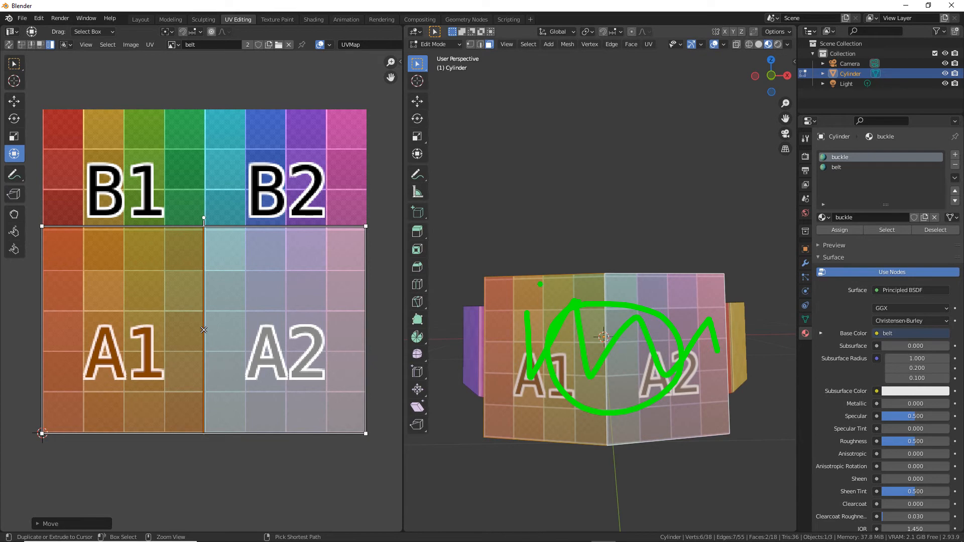
{"action": "left_click_drag", "start_coordinate": [506, 257], "coordinate": [506, 310]}
{"action": "mouse_move", "coordinate": [493, 294]}
{"action": "left_mouse_down"}
{"action": "mouse_move", "coordinate": [502, 327]}
{"action": "mouse_move", "coordinate": [527, 294]}
{"action": "left_mouse_up"}
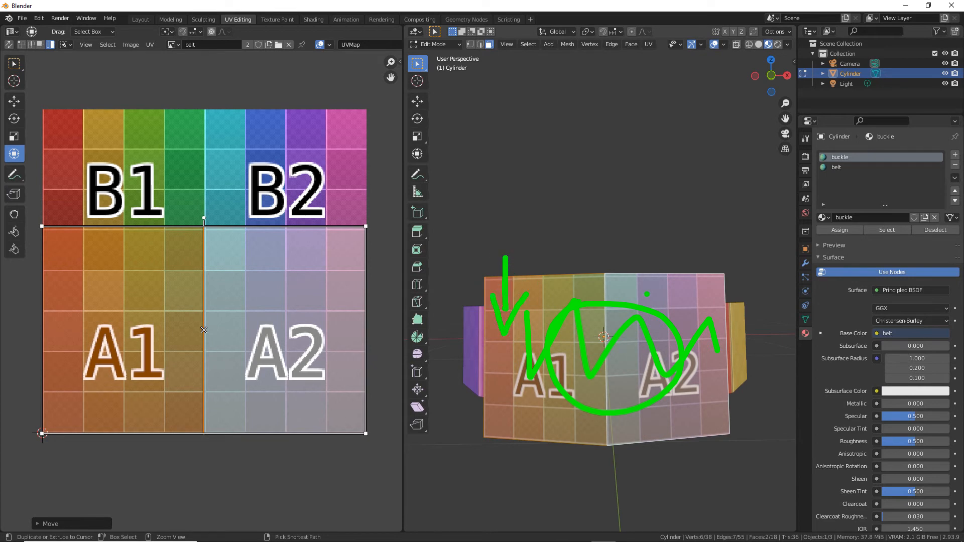
{"action": "key", "text": "Escape"}
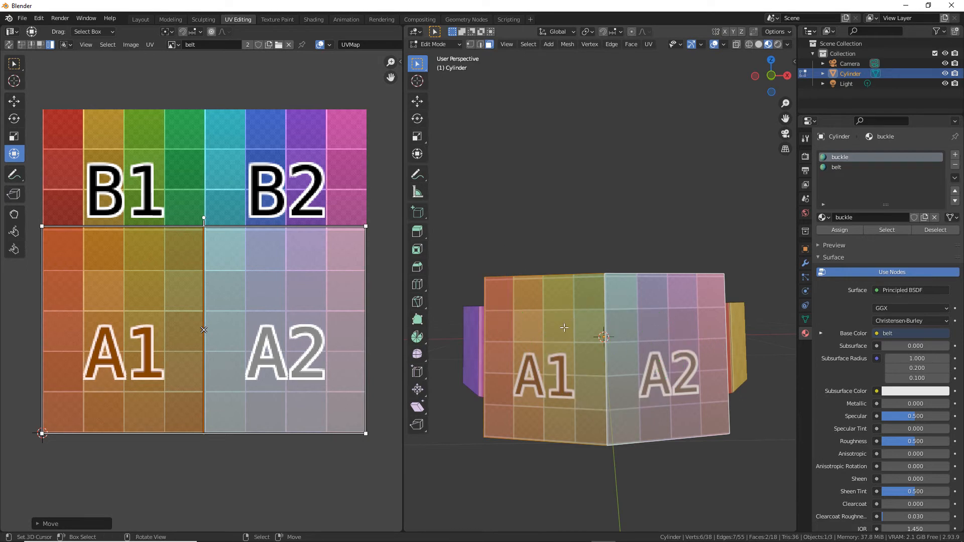
{"action": "middle_click_drag", "start_coordinate": [571, 349], "coordinate": [579, 347]}
{"action": "key", "text": "ctrl+2"}
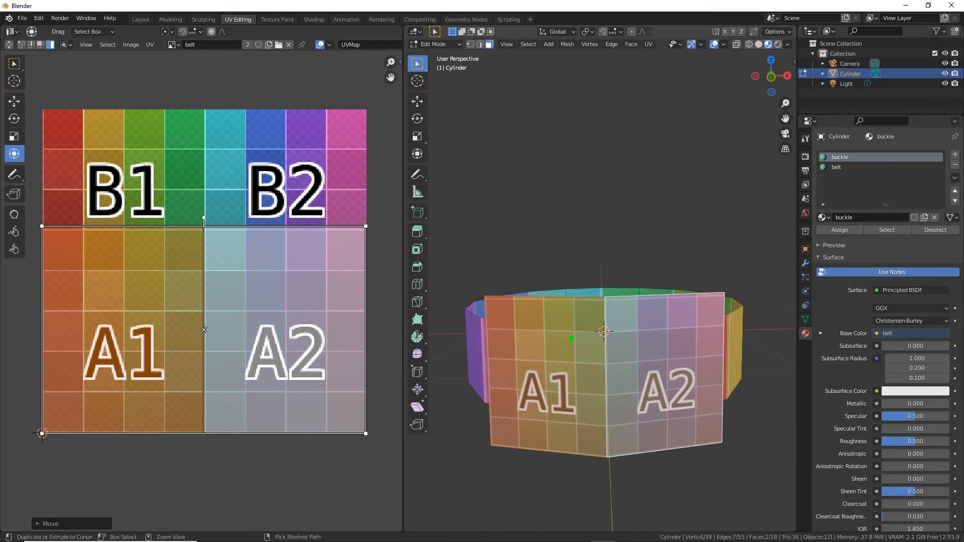
{"action": "mouse_move", "coordinate": [611, 300]}
{"action": "left_mouse_down"}
{"action": "mouse_move", "coordinate": [503, 361]}
{"action": "mouse_move", "coordinate": [530, 444]}
{"action": "mouse_move", "coordinate": [699, 436]}
{"action": "mouse_move", "coordinate": [629, 305]}
{"action": "left_mouse_up"}
{"action": "mouse_move", "coordinate": [551, 383]}
{"action": "left_mouse_down"}
{"action": "mouse_move", "coordinate": [554, 353]}
{"action": "mouse_move", "coordinate": [653, 389]}
{"action": "mouse_move", "coordinate": [706, 394]}
{"action": "left_mouse_up"}
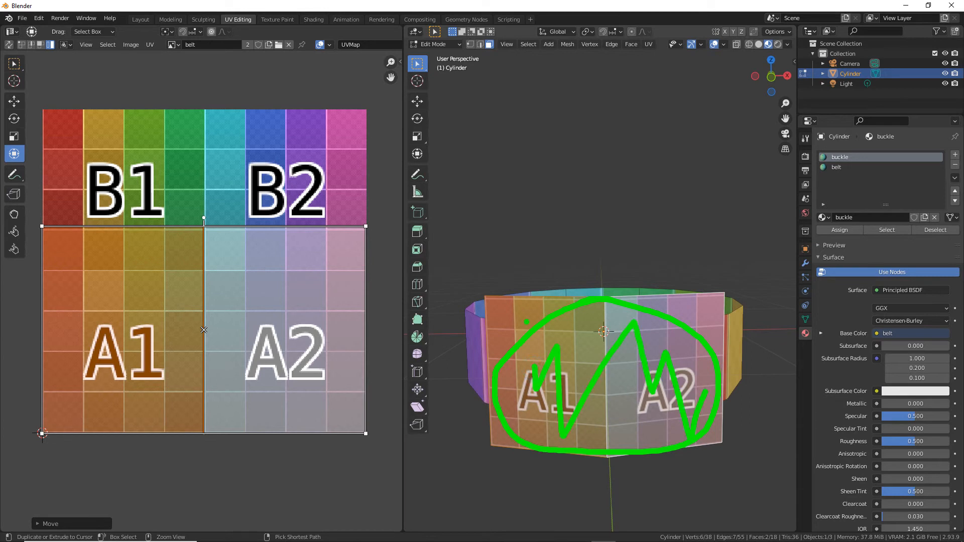
{"action": "key", "text": "Escape"}
Scale the buckle's UV island down slightly and recentre it over A1 and A2, leaving a margin inside the image edges.
{"action": "left_click_drag", "start_coordinate": [366, 229], "coordinate": [350, 246]}
{"action": "left_click_drag", "start_coordinate": [194, 339], "coordinate": [207, 334]}
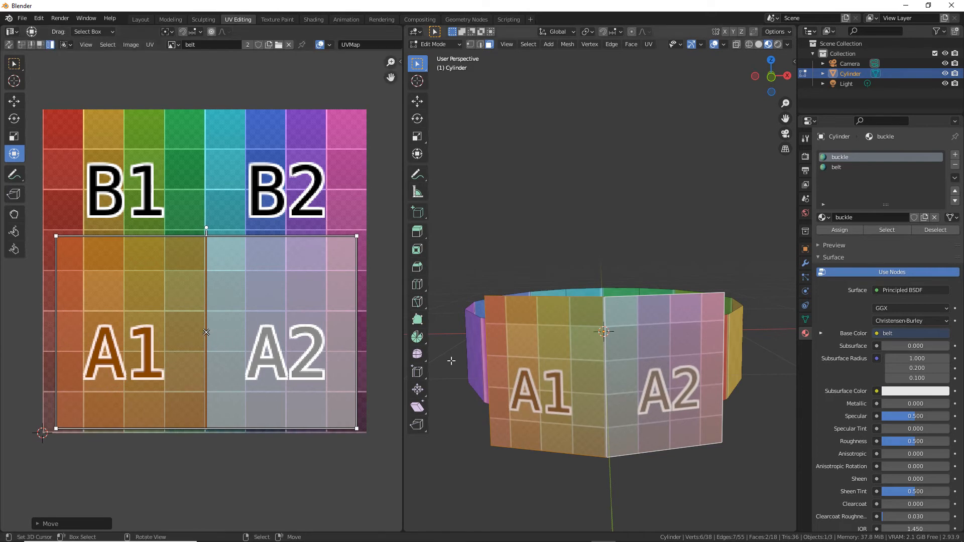
{"action": "middle_click_drag", "start_coordinate": [592, 350], "coordinate": [587, 322]}
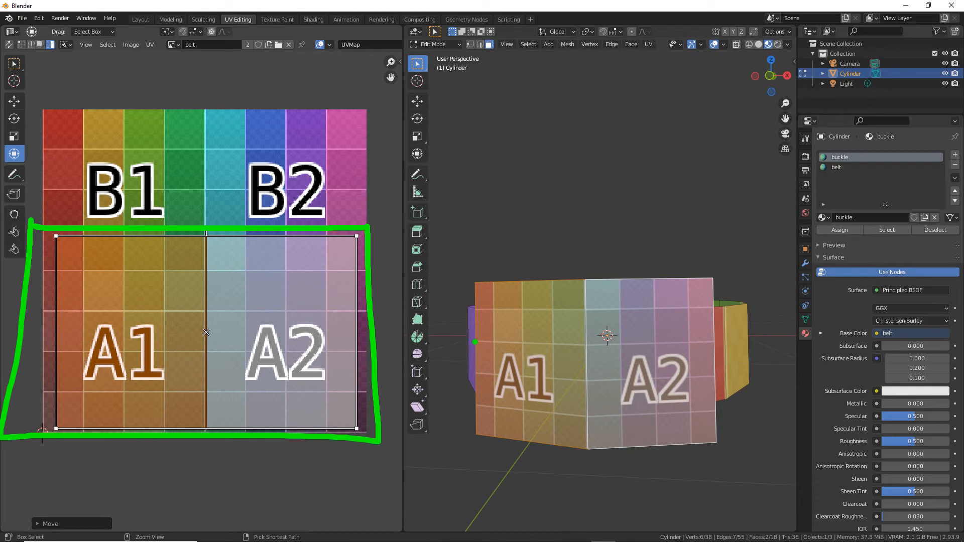
Select the loop of belt faces, and extend the selection to all faces so both UV islands are shown.
{"action": "middle_click_drag", "start_coordinate": [607, 336], "coordinate": [491, 412]}
{"action": "left_click", "coordinate": [491, 409], "text": "alt"}
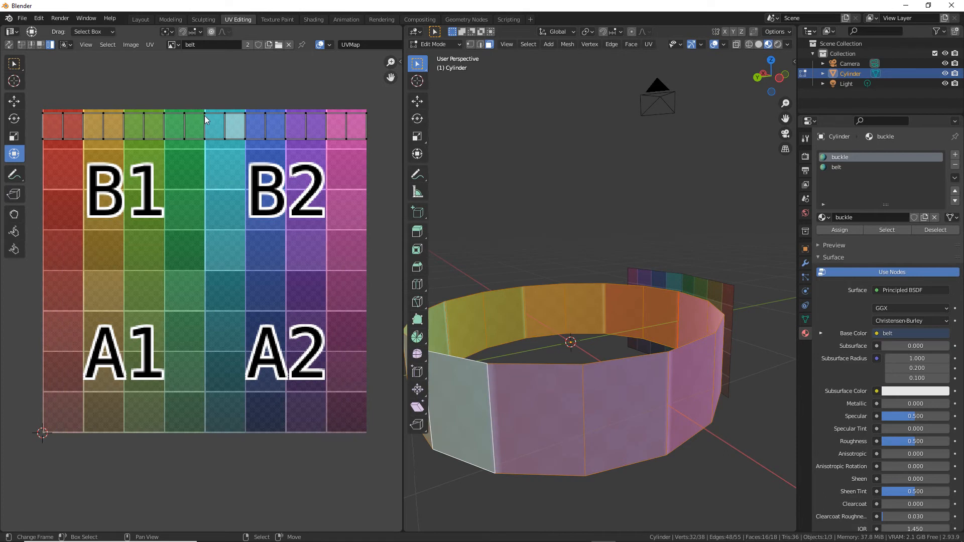
{"action": "middle_click_drag", "start_coordinate": [681, 403], "coordinate": [616, 400]}
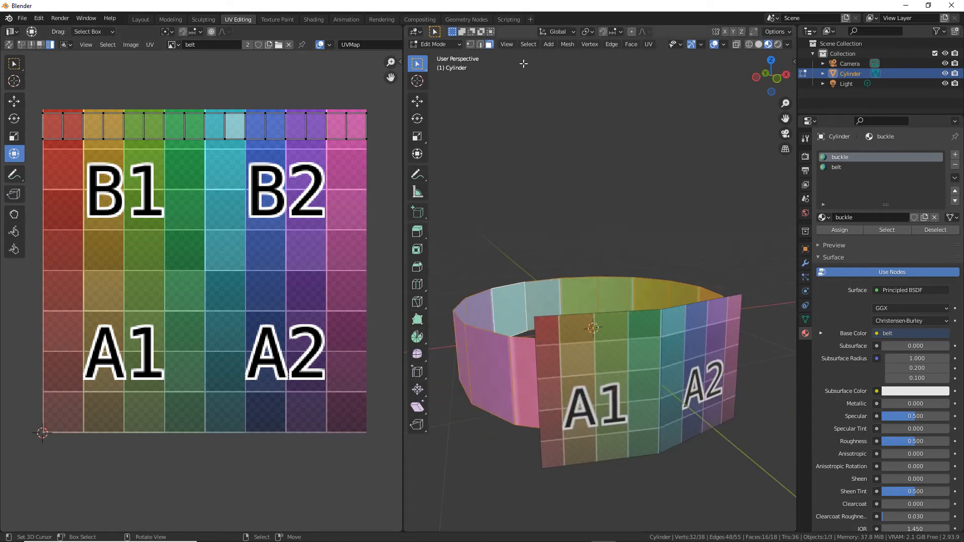
{"action": "left_click", "coordinate": [528, 44]}
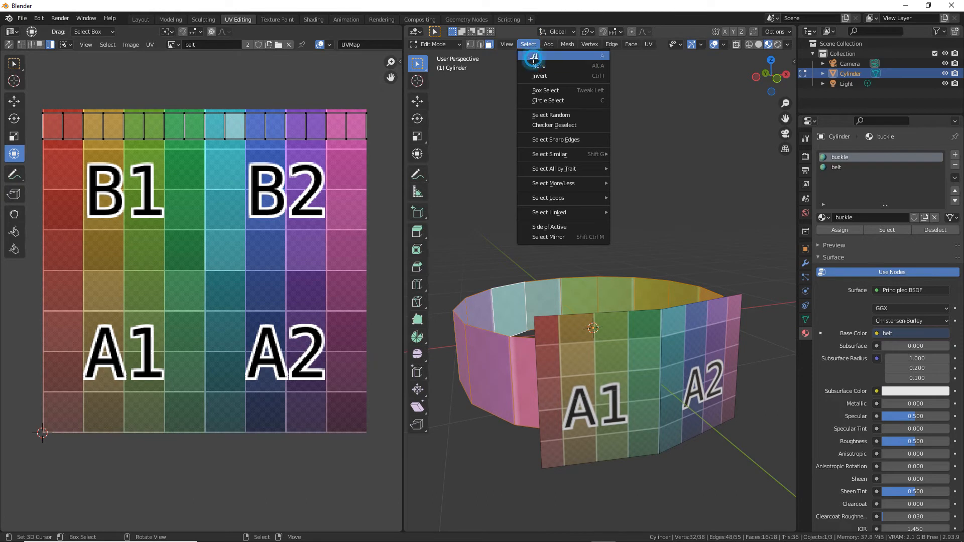
{"action": "left_click", "coordinate": [535, 56]}
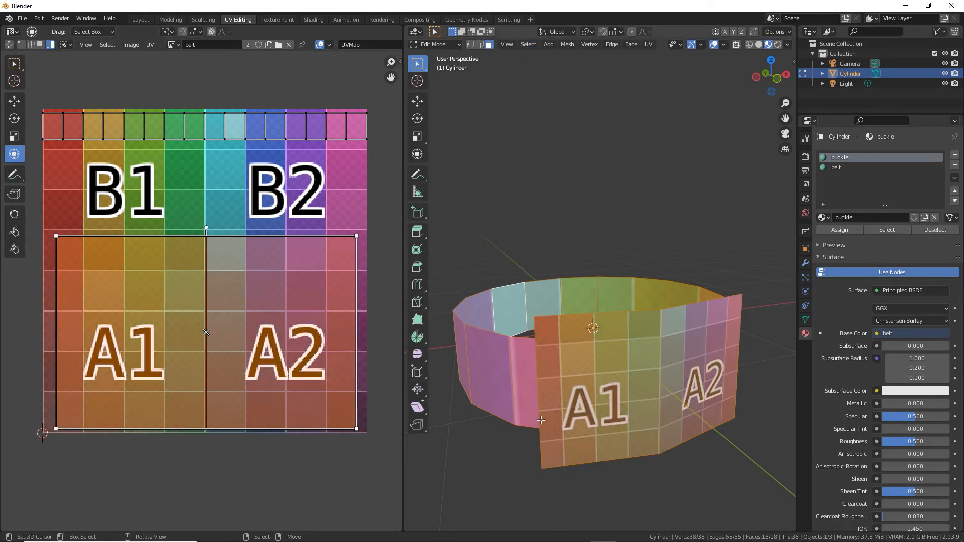
{"action": "middle_click_drag", "start_coordinate": [543, 420], "coordinate": [604, 420]}
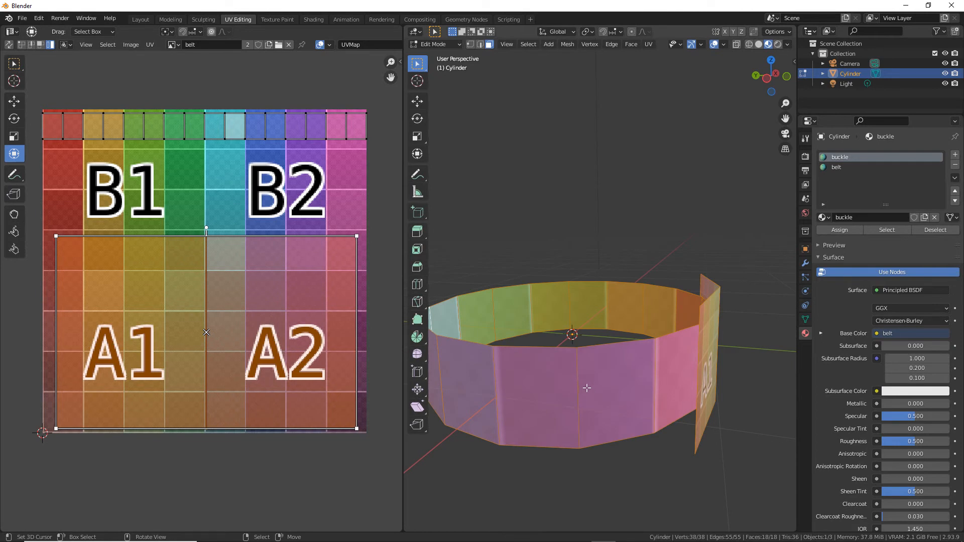
{"action": "mouse_move", "coordinate": [694, 333]}
{"action": "left_mouse_down"}
{"action": "mouse_move", "coordinate": [550, 355]}
{"action": "mouse_move", "coordinate": [467, 355]}
{"action": "mouse_move", "coordinate": [438, 343]}
{"action": "mouse_move", "coordinate": [449, 438]}
{"action": "mouse_move", "coordinate": [455, 425]}
{"action": "mouse_move", "coordinate": [556, 441]}
{"action": "mouse_move", "coordinate": [695, 404]}
{"action": "left_mouse_up"}
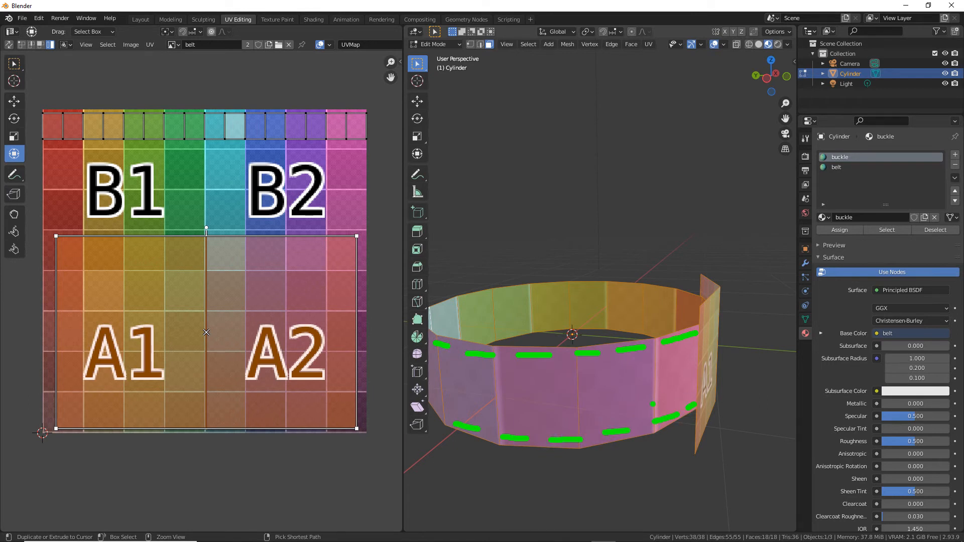
{"action": "mouse_move", "coordinate": [674, 374]}
{"action": "left_mouse_down"}
{"action": "mouse_move", "coordinate": [674, 382]}
{"action": "mouse_move", "coordinate": [606, 386]}
{"action": "left_mouse_up"}
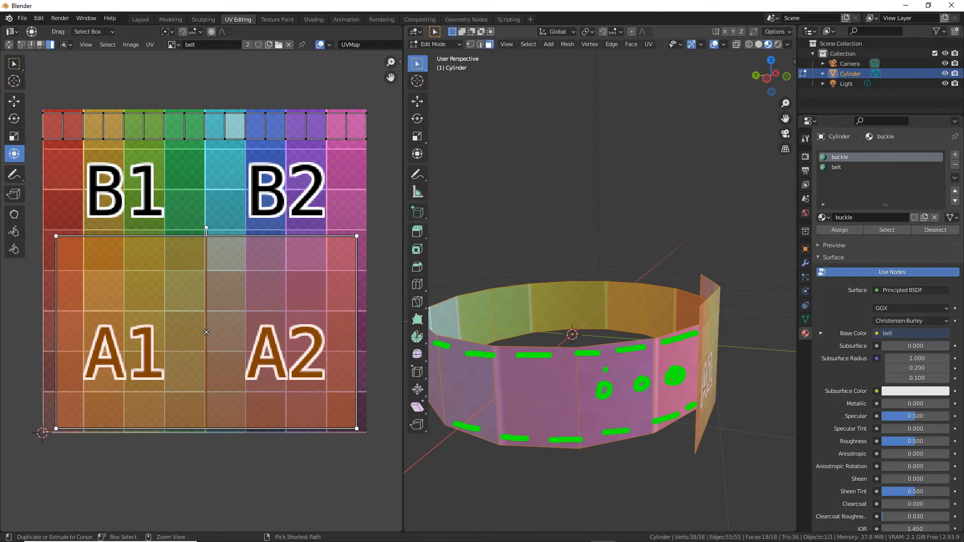
{"action": "key", "text": "Escape"}
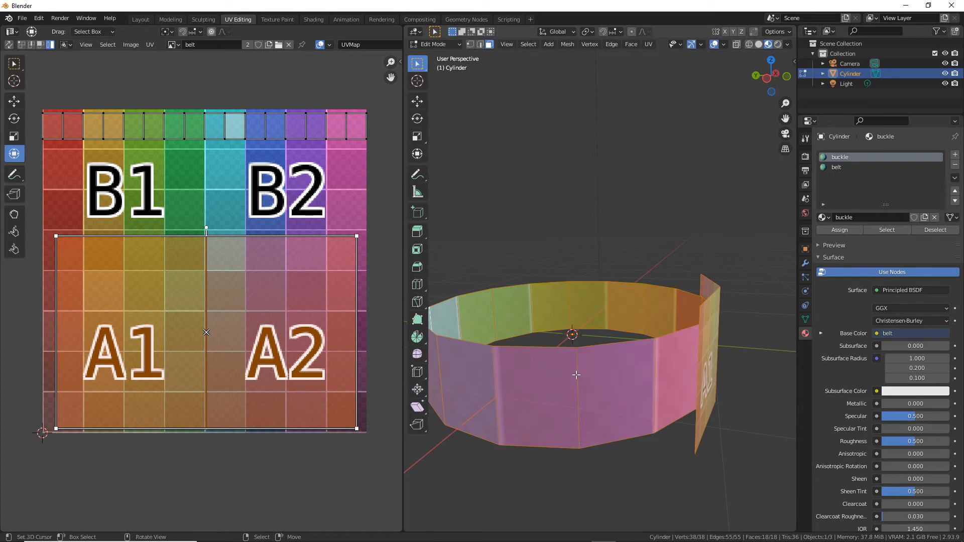
Select the belt's UV strip and enlarge it proportionally until its height fills the B1/B2 area above the buckle island.
{"action": "right_click", "coordinate": [203, 134]}
{"action": "scroll", "coordinate": [209, 200], "scroll_direction": "down", "scroll_amount": 3}
{"action": "middle_click_drag", "start_coordinate": [262, 260], "coordinate": [237, 281]}
{"action": "scroll", "coordinate": [200, 270], "scroll_direction": "up", "scroll_amount": 1}
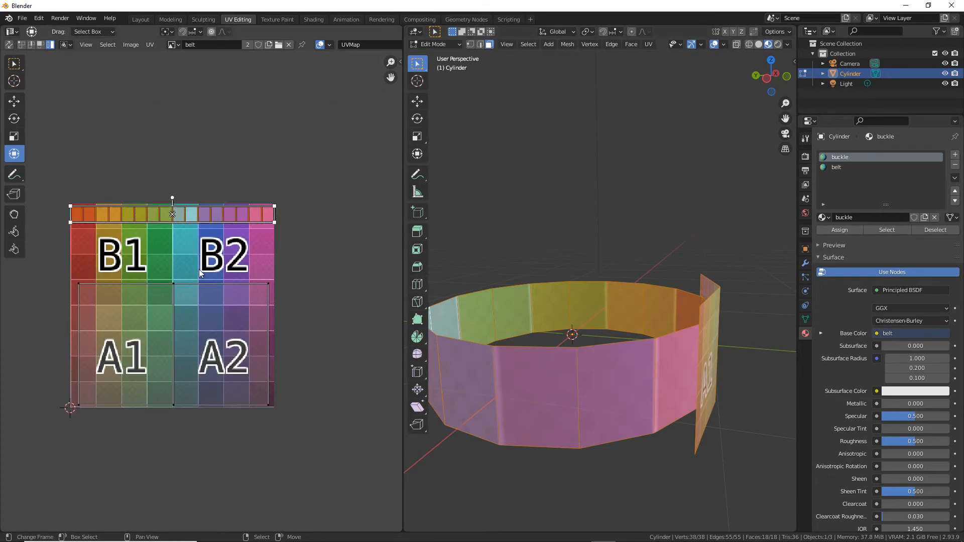
{"action": "left_click_drag", "start_coordinate": [273, 223], "coordinate": [111, 374]}
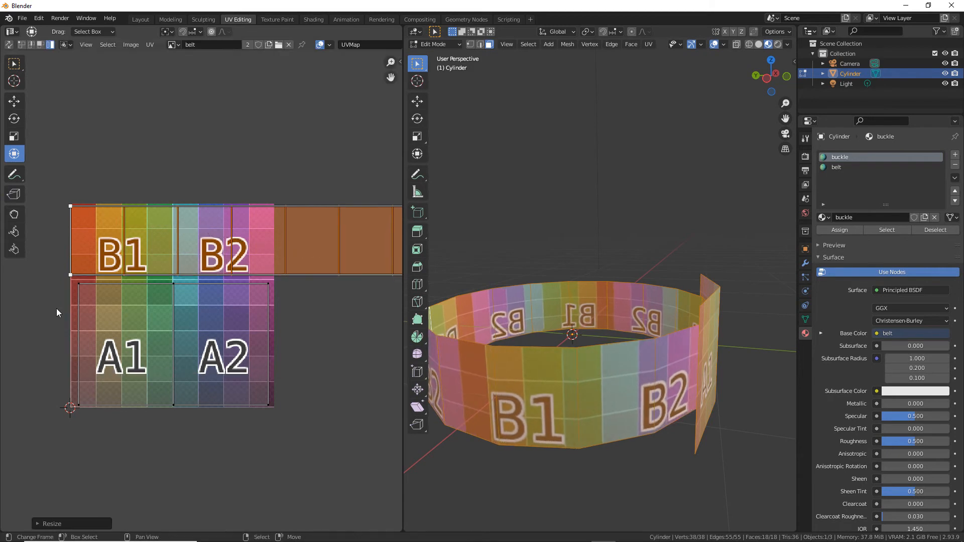
{"action": "scroll", "coordinate": [195, 264], "scroll_direction": "up", "scroll_amount": 4}
{"action": "scroll", "coordinate": [174, 221], "scroll_direction": "down", "scroll_amount": 2}
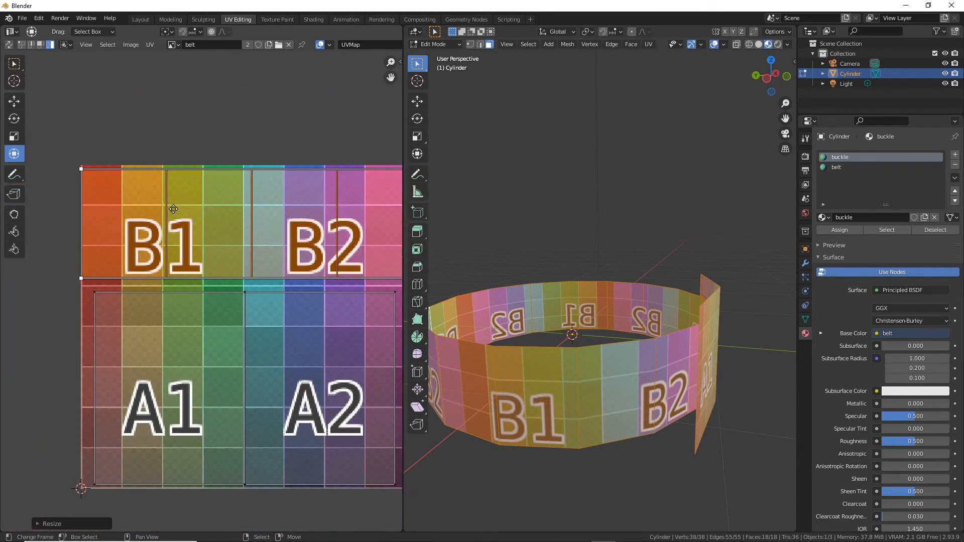
{"action": "scroll", "coordinate": [301, 233], "scroll_direction": "down", "scroll_amount": 7}
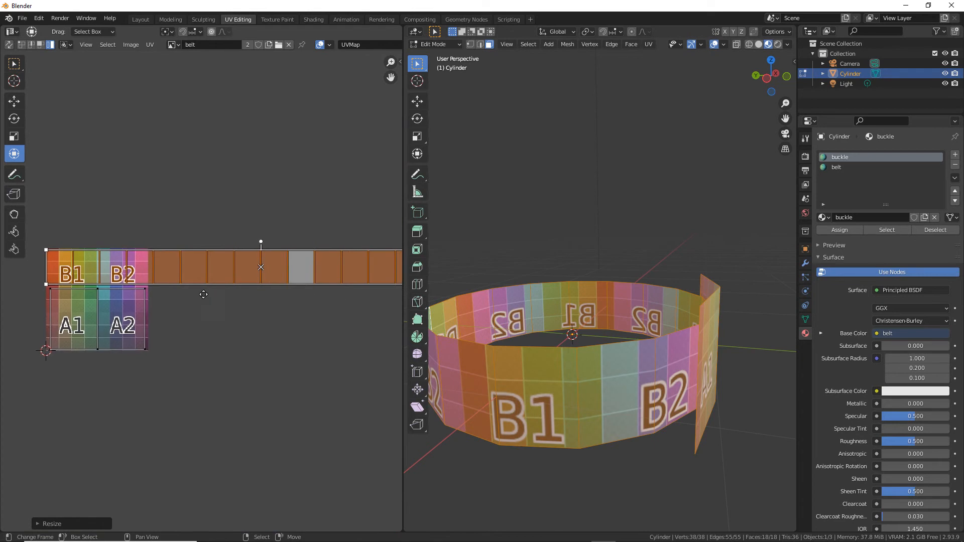
{"action": "scroll", "coordinate": [216, 299], "scroll_direction": "up", "scroll_amount": 2}
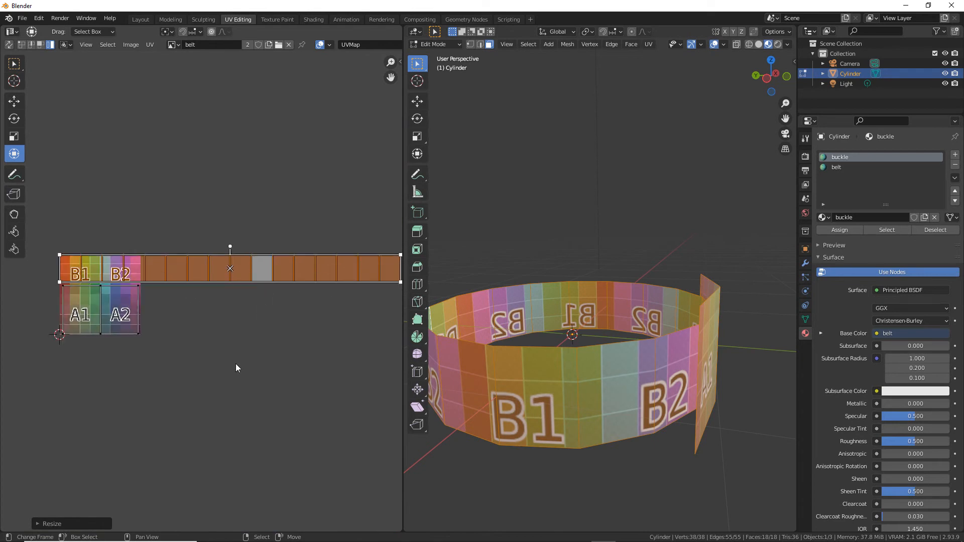
{"action": "middle_click_drag", "start_coordinate": [257, 312], "coordinate": [238, 312]}
Compare the texture scale on the belt and buckle, and examine how the belt strip repeats beyond the image.
{"action": "middle_click_drag", "start_coordinate": [660, 410], "coordinate": [614, 408]}
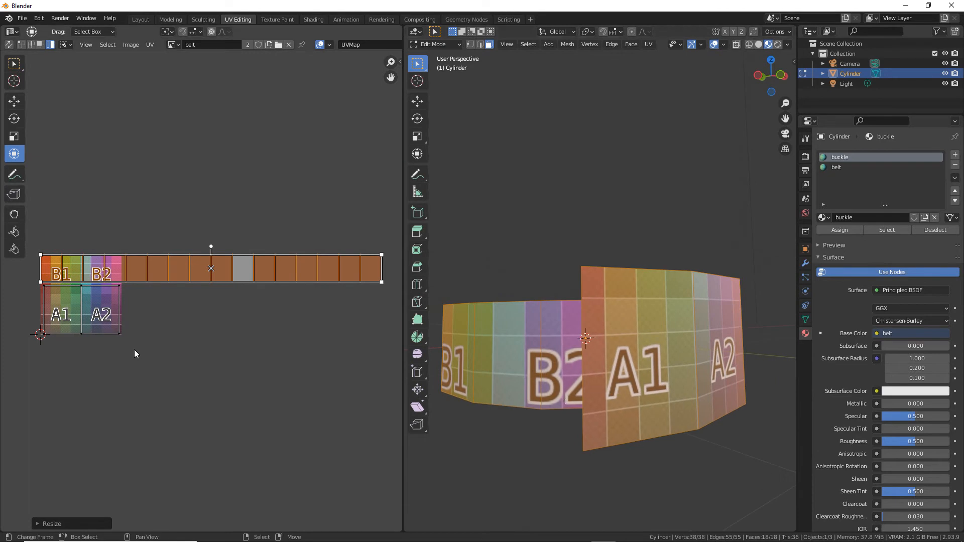
{"action": "scroll", "coordinate": [129, 344], "scroll_direction": "up", "scroll_amount": 1}
{"action": "middle_click_drag", "start_coordinate": [128, 341], "coordinate": [173, 344]}
{"action": "mouse_move", "coordinate": [552, 304]}
{"action": "middle_mouse_down"}
{"action": "mouse_move", "coordinate": [574, 301]}
{"action": "mouse_move", "coordinate": [563, 357]}
{"action": "middle_mouse_up"}
{"action": "key", "text": "ctrl+2"}
{"action": "left_click_drag", "start_coordinate": [598, 361], "coordinate": [583, 372]}
{"action": "key", "text": "Escape"}
{"action": "middle_click_drag", "start_coordinate": [605, 340], "coordinate": [592, 318]}
{"action": "key", "text": "ctrl+2"}
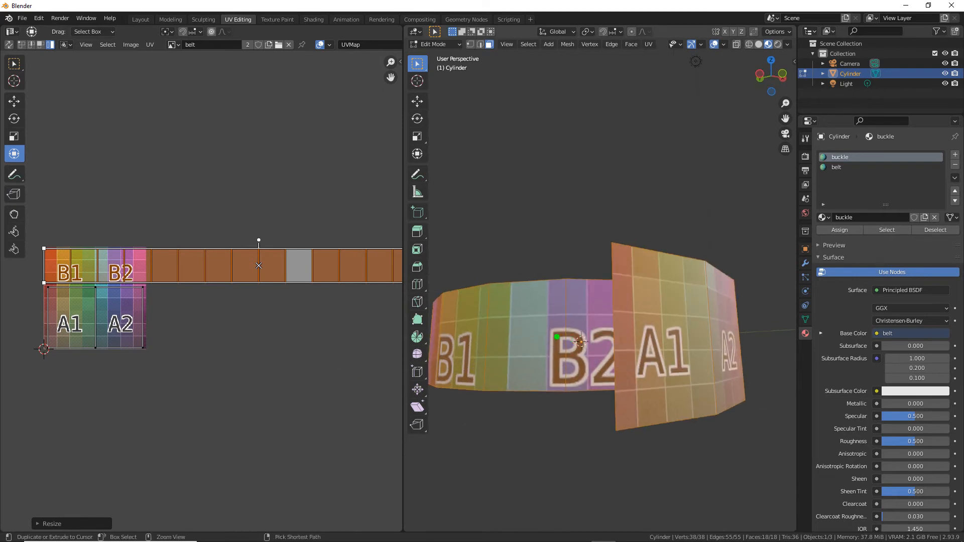
{"action": "mouse_move", "coordinate": [554, 322]}
{"action": "left_mouse_down"}
{"action": "mouse_move", "coordinate": [546, 351]}
{"action": "mouse_move", "coordinate": [630, 310]}
{"action": "mouse_move", "coordinate": [538, 309]}
{"action": "left_mouse_up"}
{"action": "left_click_drag", "start_coordinate": [630, 332], "coordinate": [664, 308]}
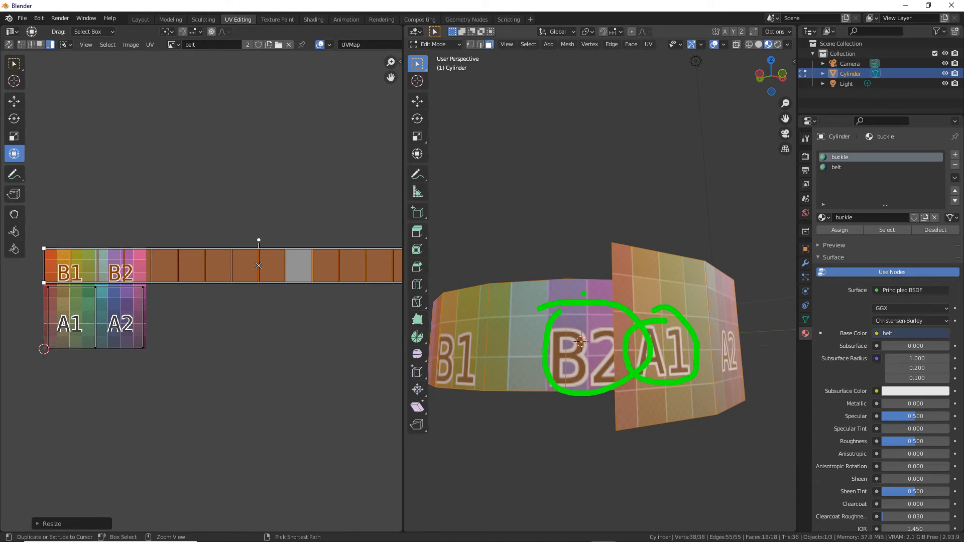
{"action": "key", "text": "Escape"}
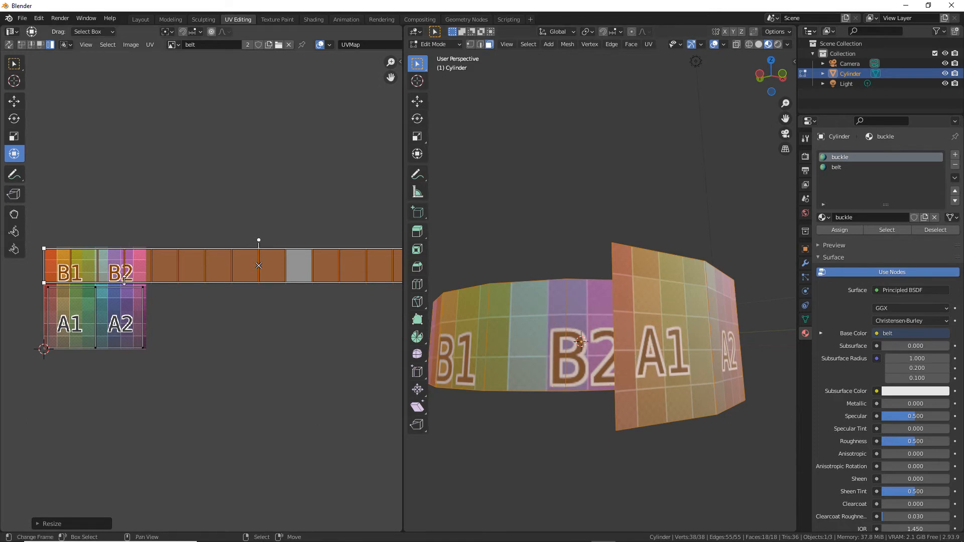
{"action": "mouse_move", "coordinate": [73, 262]}
{"action": "left_mouse_down"}
{"action": "mouse_move", "coordinate": [196, 256]}
{"action": "mouse_move", "coordinate": [190, 270]}
{"action": "left_mouse_up"}
{"action": "left_click_drag", "start_coordinate": [83, 248], "coordinate": [78, 275]}
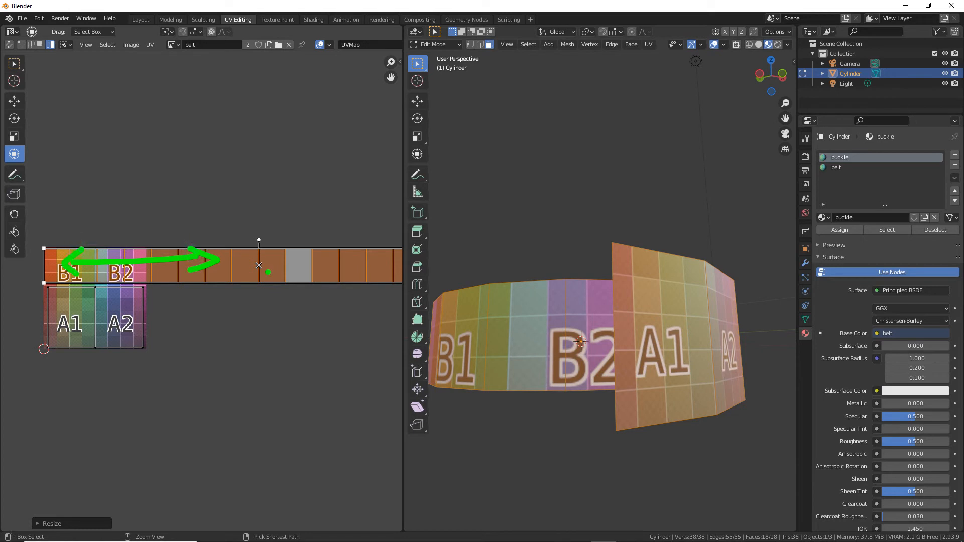
Examine where the belt strip repeats beyond the image and how the A1/A2 area maps onto the buckle.
{"action": "left_click_drag", "start_coordinate": [147, 232], "coordinate": [148, 290]}
{"action": "left_click_drag", "start_coordinate": [256, 229], "coordinate": [256, 298]}
{"action": "mouse_move", "coordinate": [342, 222]}
{"action": "left_mouse_down"}
{"action": "mouse_move", "coordinate": [342, 292]}
{"action": "mouse_move", "coordinate": [385, 259]}
{"action": "mouse_move", "coordinate": [380, 280]}
{"action": "left_mouse_up"}
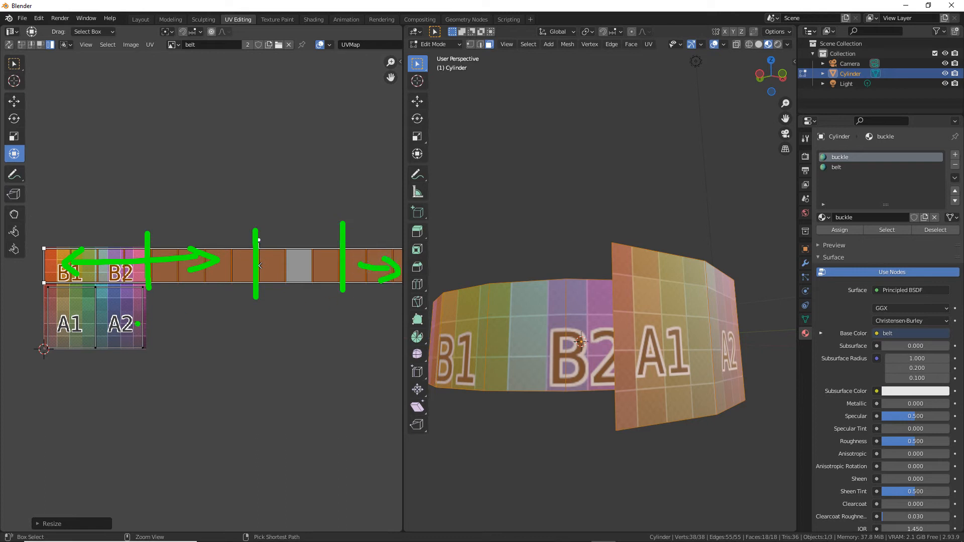
{"action": "key", "text": "Escape"}
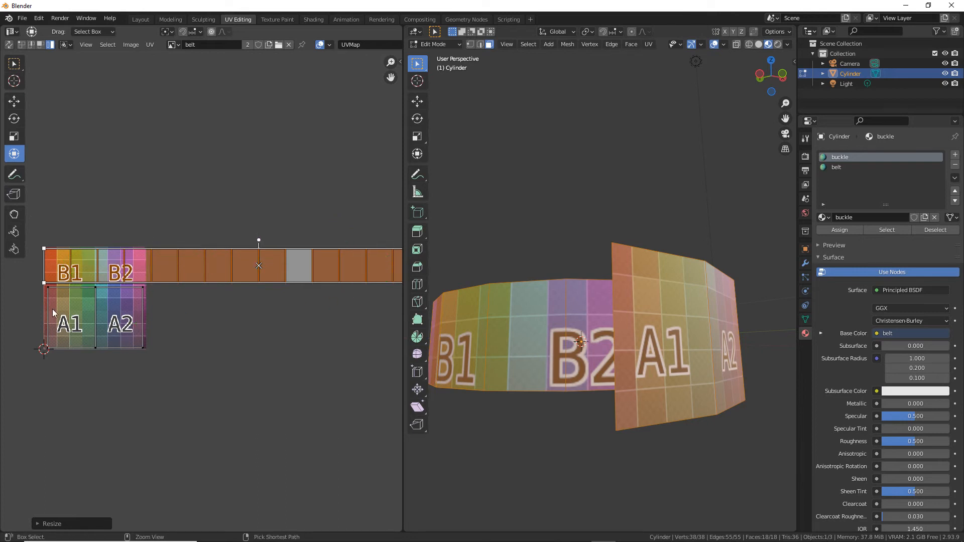
{"action": "mouse_move", "coordinate": [40, 280]}
{"action": "left_mouse_down"}
{"action": "mouse_move", "coordinate": [129, 362]}
{"action": "mouse_move", "coordinate": [147, 272]}
{"action": "mouse_move", "coordinate": [40, 277]}
{"action": "mouse_move", "coordinate": [117, 321]}
{"action": "left_mouse_up"}
{"action": "left_click_drag", "start_coordinate": [208, 320], "coordinate": [541, 331]}
{"action": "left_click_drag", "start_coordinate": [593, 318], "coordinate": [595, 349]}
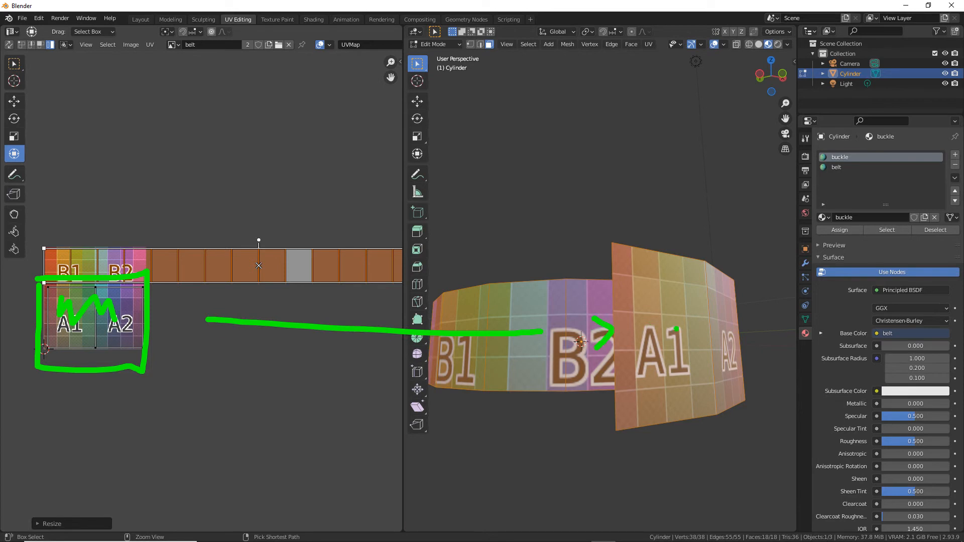
{"action": "key", "text": "Escape"}
Inspect the texture on the buckle's front and the belt's side against their islands in the UV layout.
{"action": "middle_click_drag", "start_coordinate": [625, 346], "coordinate": [568, 345]}
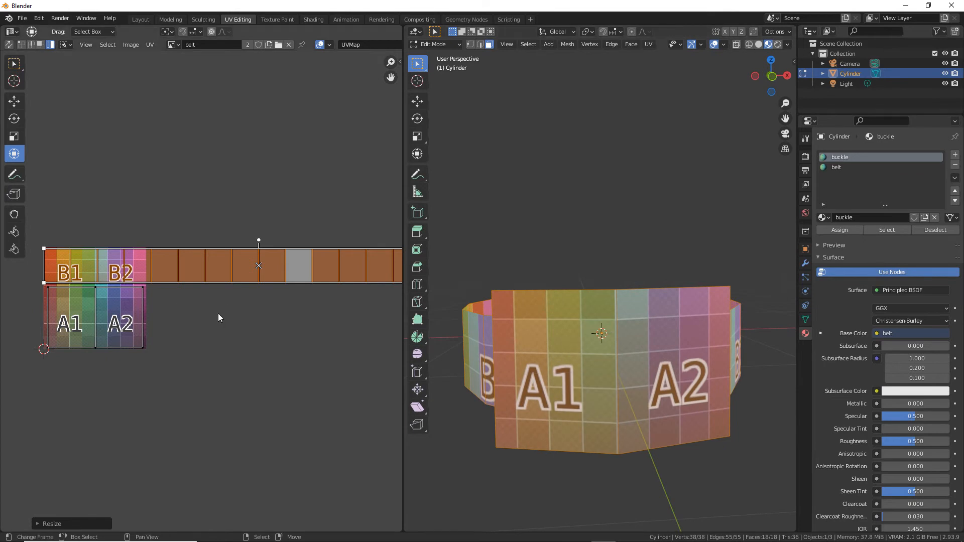
{"action": "scroll", "coordinate": [219, 331], "scroll_direction": "up", "scroll_amount": 2}
{"action": "scroll", "coordinate": [219, 330], "scroll_direction": "down", "scroll_amount": 3}
{"action": "middle_click_drag", "start_coordinate": [293, 282], "coordinate": [254, 293]}
{"action": "middle_click_drag", "start_coordinate": [172, 294], "coordinate": [232, 295]}
{"action": "scroll", "coordinate": [203, 292], "scroll_direction": "up", "scroll_amount": 4}
{"action": "middle_click_drag", "start_coordinate": [113, 293], "coordinate": [248, 286]}
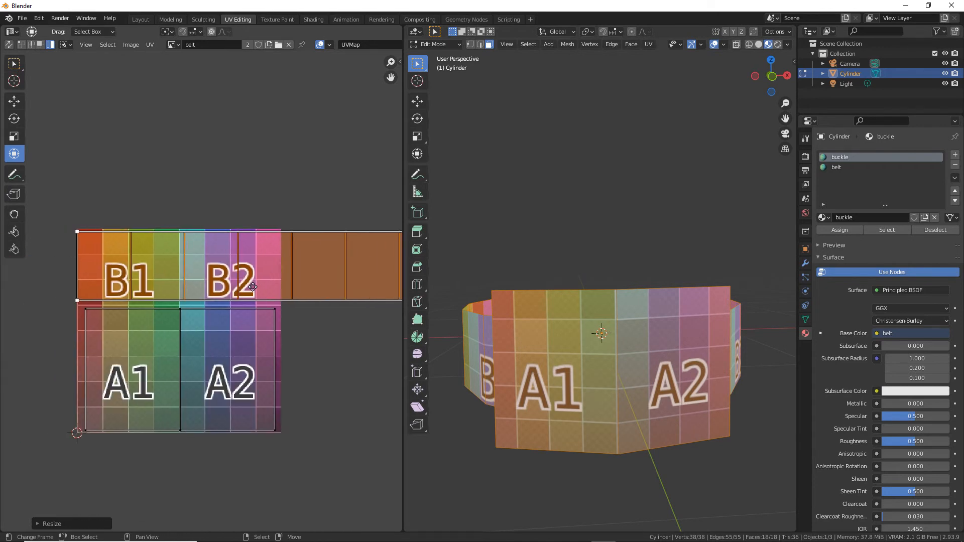
{"action": "scroll", "coordinate": [248, 287], "scroll_direction": "up", "scroll_amount": 1}
{"action": "middle_click_drag", "start_coordinate": [562, 306], "coordinate": [545, 371]}
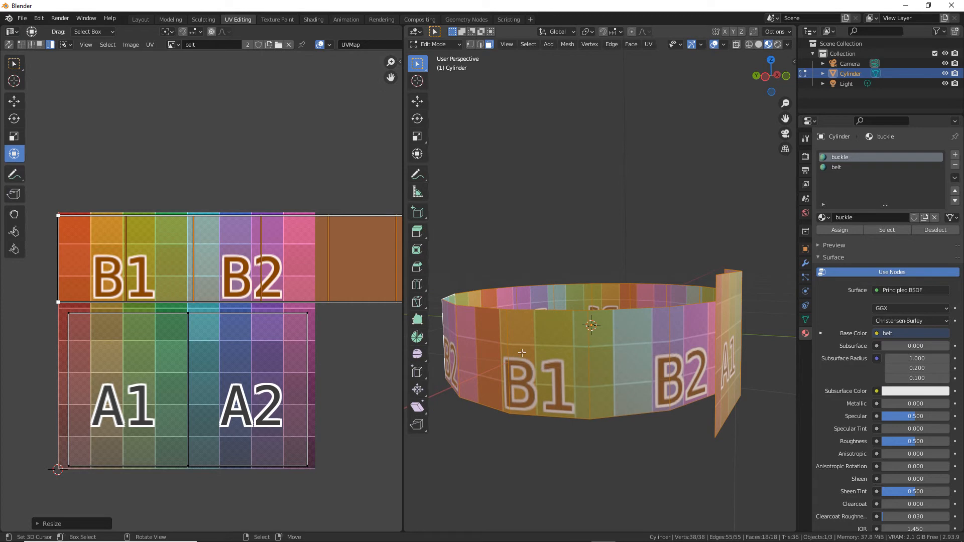
{"action": "middle_click_drag", "start_coordinate": [589, 375], "coordinate": [606, 373]}
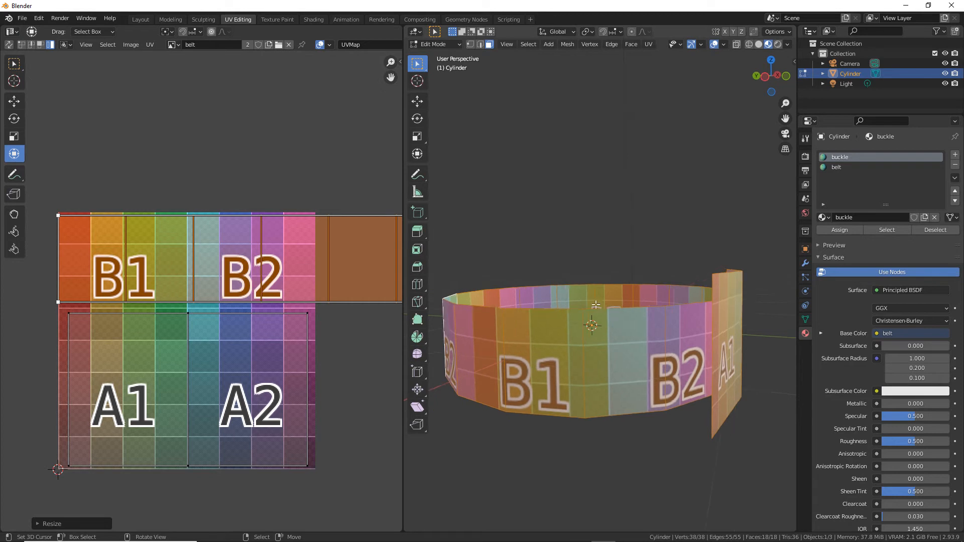
Select the loop of belt faces in the model, and extend the selection to all faces so both UV islands are displayed.
{"action": "left_click", "coordinate": [590, 343], "text": "alt"}
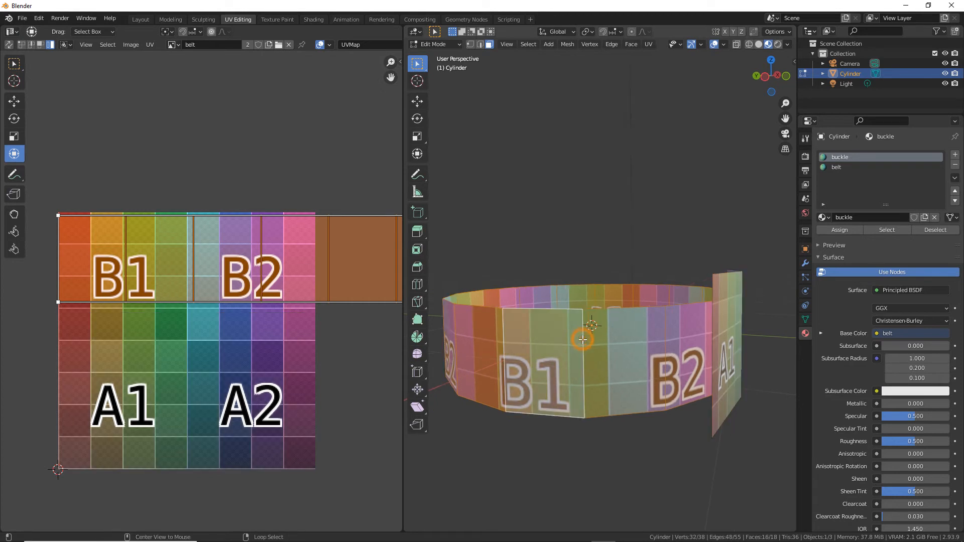
{"action": "left_click", "coordinate": [678, 332], "text": "alt"}
{"action": "middle_click_drag", "start_coordinate": [567, 348], "coordinate": [610, 373]}
{"action": "left_click", "coordinate": [617, 285], "text": "alt"}
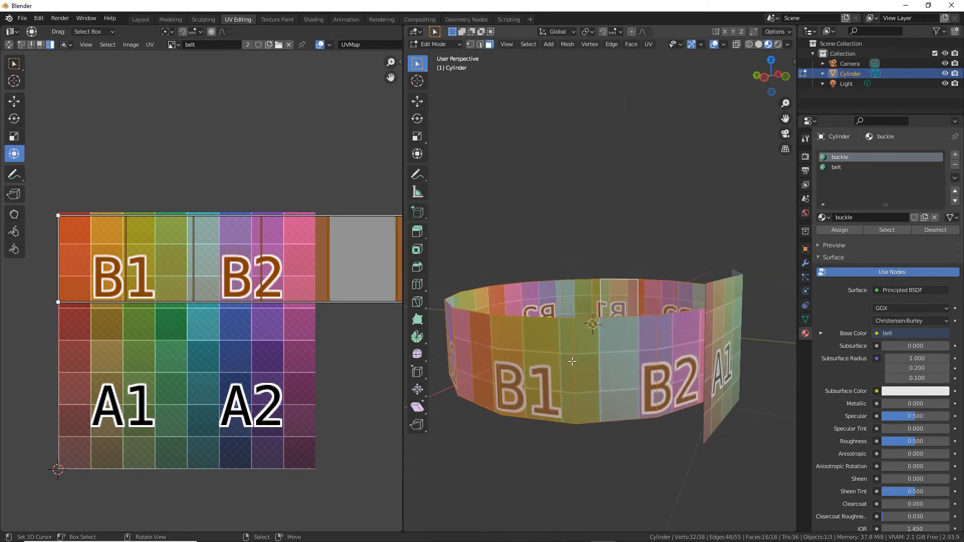
{"action": "left_click", "coordinate": [528, 44]}
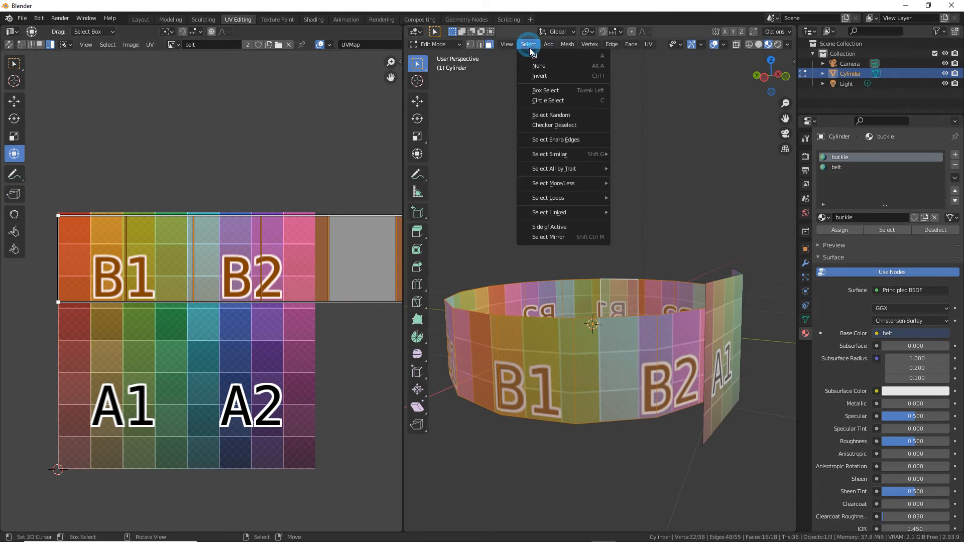
{"action": "left_click", "coordinate": [535, 55]}
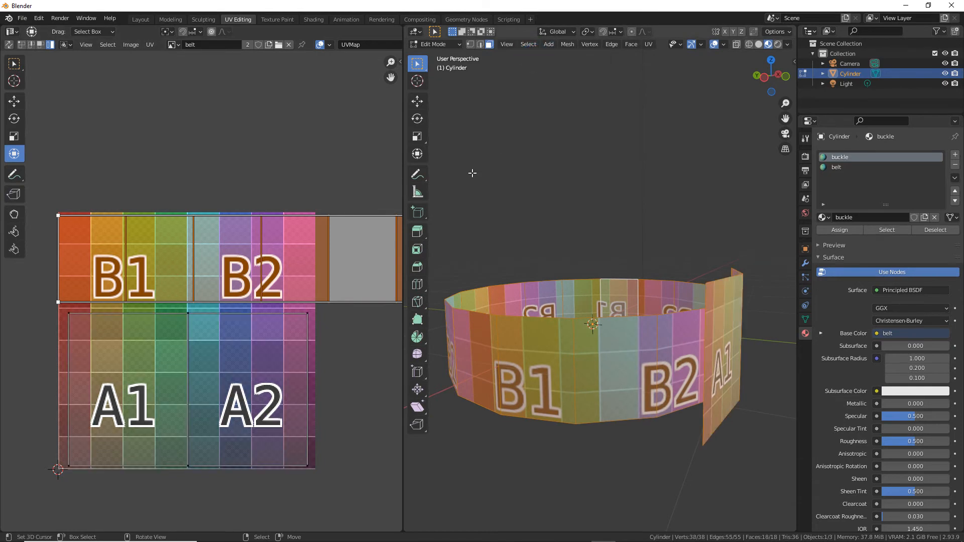
Shrink the belt's UV strip proportionally to open a gap above the buckle island, and nudge it right, just inside the image edge.
{"action": "scroll", "coordinate": [187, 221], "scroll_direction": "down", "scroll_amount": 6}
{"action": "middle_click_drag", "start_coordinate": [283, 262], "coordinate": [195, 275]}
{"action": "left_click_drag", "start_coordinate": [348, 306], "coordinate": [216, 269]}
{"action": "scroll", "coordinate": [249, 314], "scroll_direction": "up", "scroll_amount": 6}
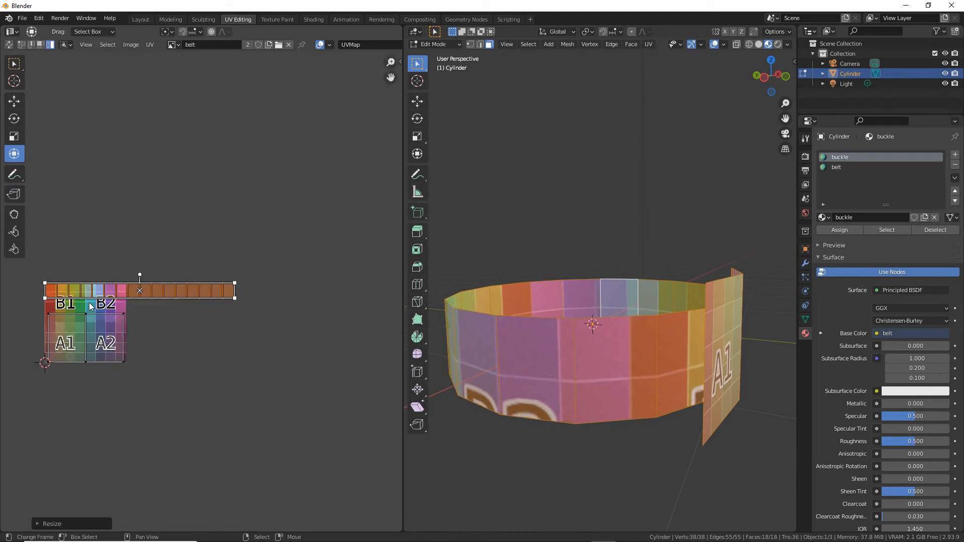
{"action": "middle_click_drag", "start_coordinate": [249, 284], "coordinate": [267, 306]}
{"action": "scroll", "coordinate": [267, 305], "scroll_direction": "up", "scroll_amount": 1}
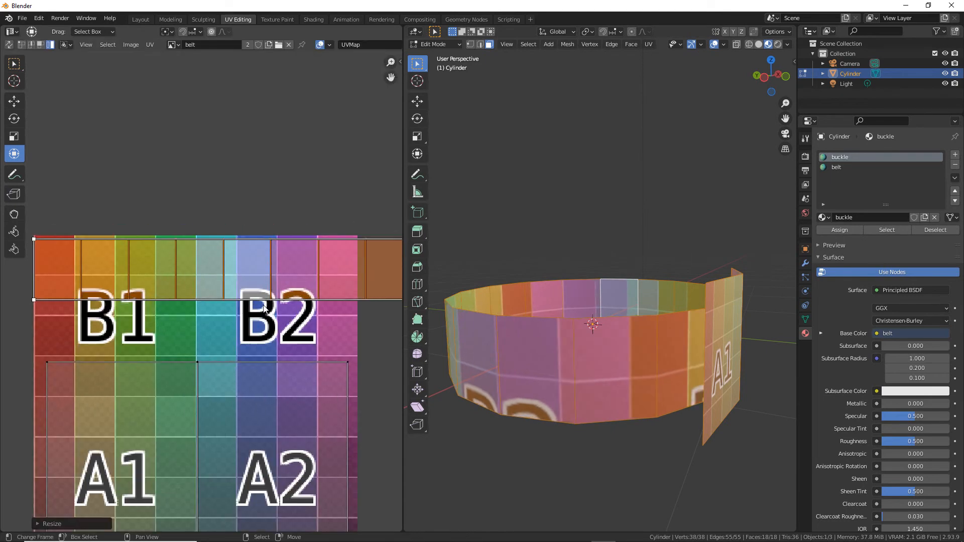
{"action": "scroll", "coordinate": [268, 269], "scroll_direction": "down", "scroll_amount": 1}
{"action": "middle_click_drag", "start_coordinate": [253, 269], "coordinate": [181, 277]}
{"action": "left_click_drag", "start_coordinate": [272, 278], "coordinate": [277, 278]}
{"action": "middle_click_drag", "start_coordinate": [187, 291], "coordinate": [268, 292]}
Select three adjacent belt faces beside the buckle and duplicate them in place.
{"action": "middle_click_drag", "start_coordinate": [592, 375], "coordinate": [614, 378]}
{"action": "scroll", "coordinate": [614, 377], "scroll_direction": "up", "scroll_amount": 1}
{"action": "left_click", "coordinate": [606, 370]}
{"action": "left_click", "coordinate": [652, 366], "text": "shift"}
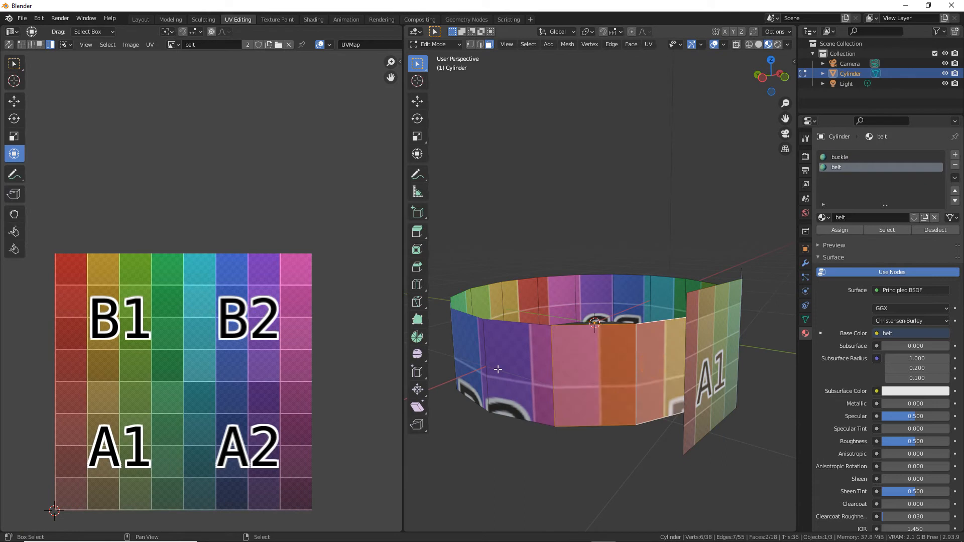
{"action": "left_click", "coordinate": [528, 369], "text": "shift"}
{"action": "middle_click_drag", "start_coordinate": [527, 370], "coordinate": [612, 362]}
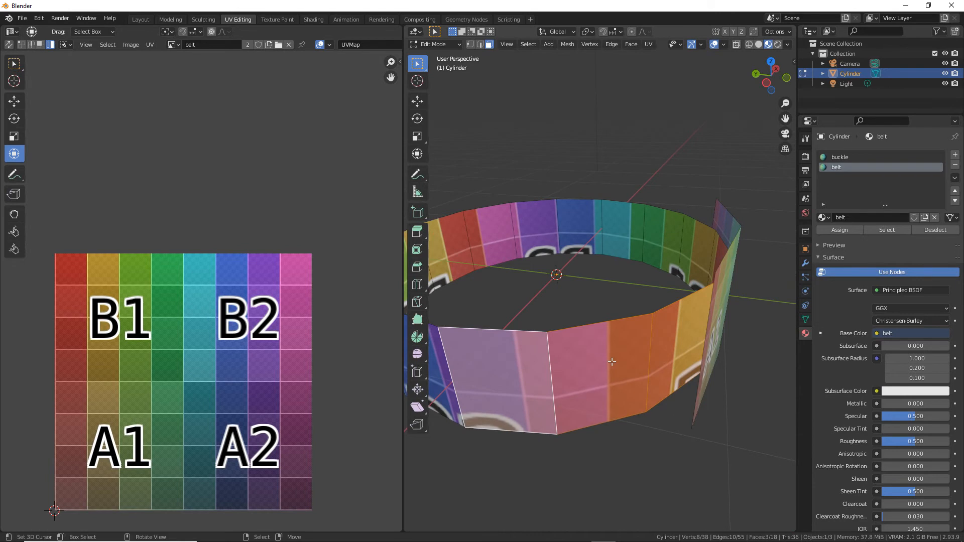
{"action": "left_click", "coordinate": [567, 45]}
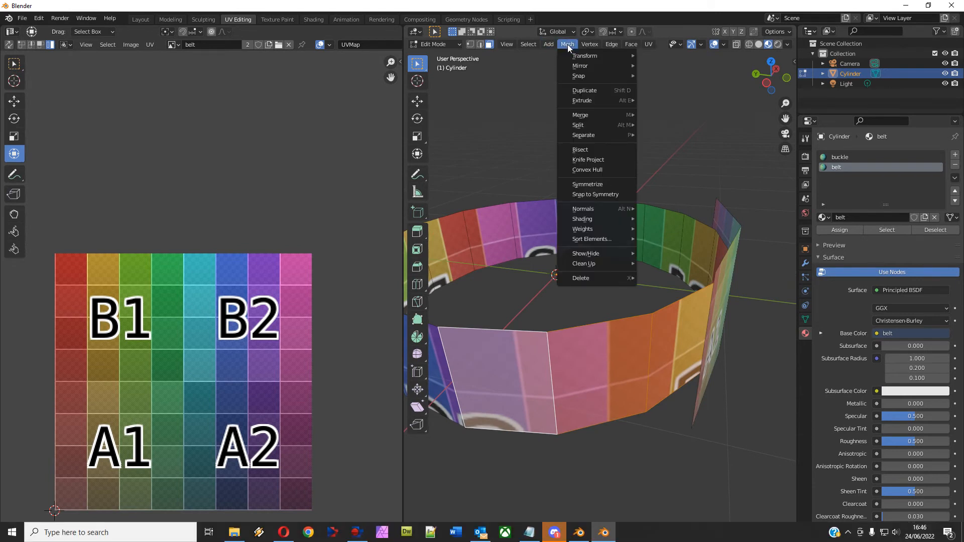
{"action": "left_click", "coordinate": [579, 90]}
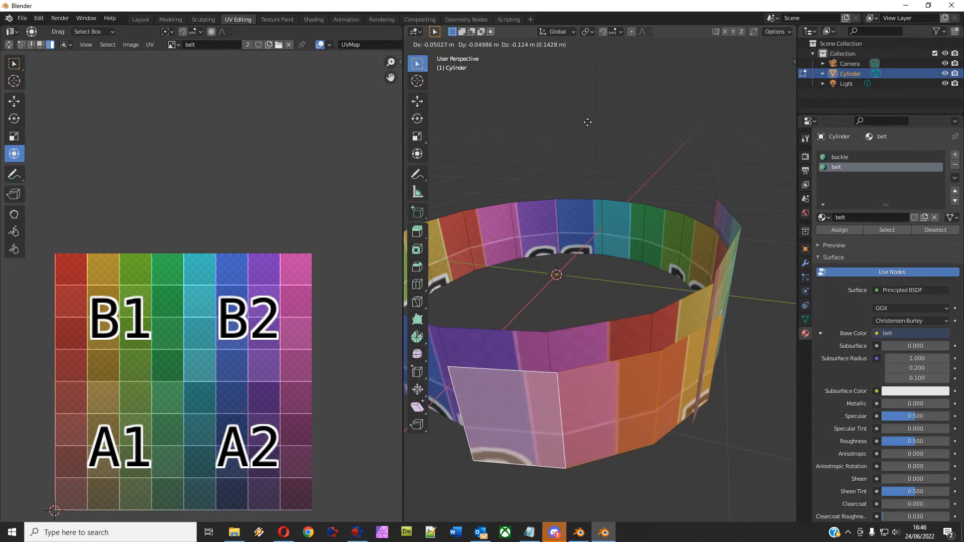
{"action": "right_click", "coordinate": [588, 122]}
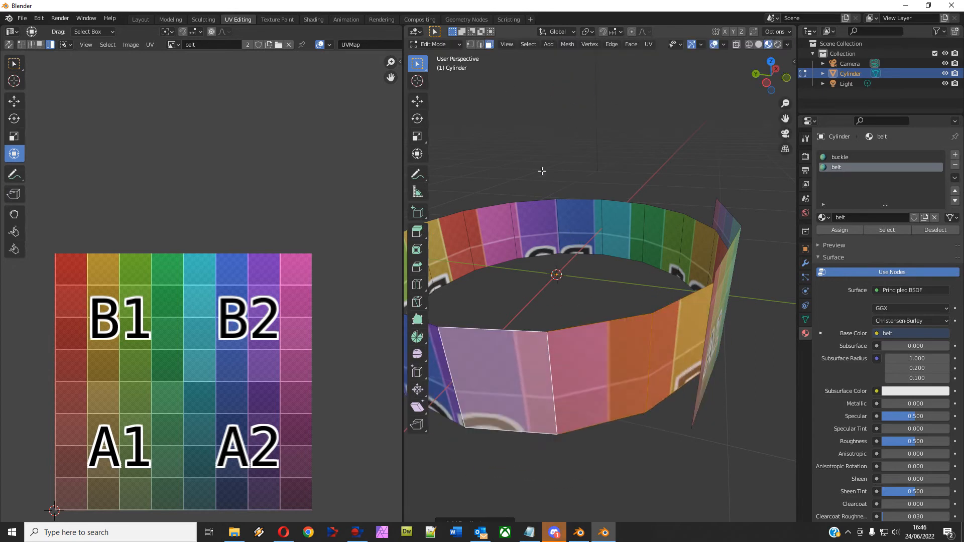
Move the duplicated faces' UV island onto the image at B1, and select all faces to show every island.
{"action": "scroll", "coordinate": [251, 381], "scroll_direction": "down", "scroll_amount": 4}
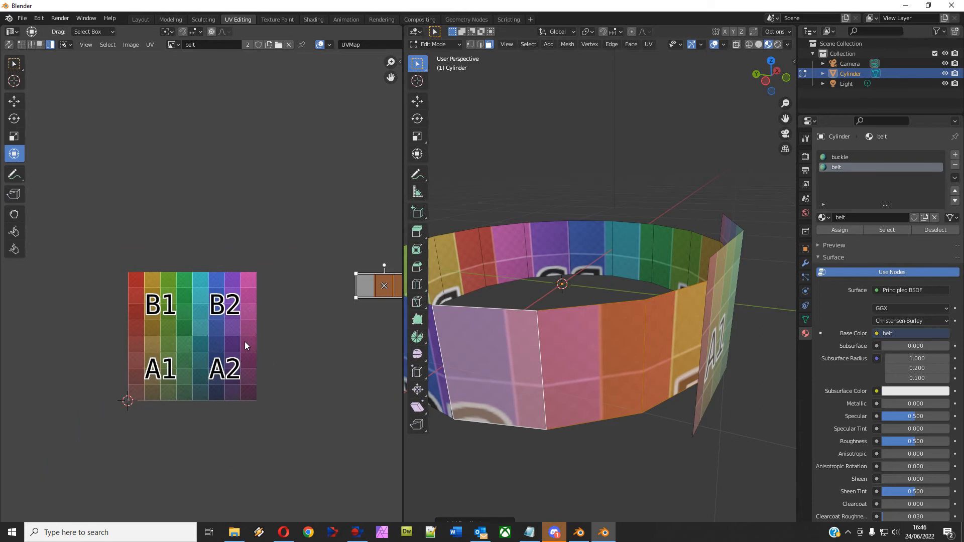
{"action": "left_click_drag", "start_coordinate": [337, 292], "coordinate": [153, 324]}
{"action": "scroll", "coordinate": [683, 57], "scroll_direction": "up", "scroll_amount": 2}
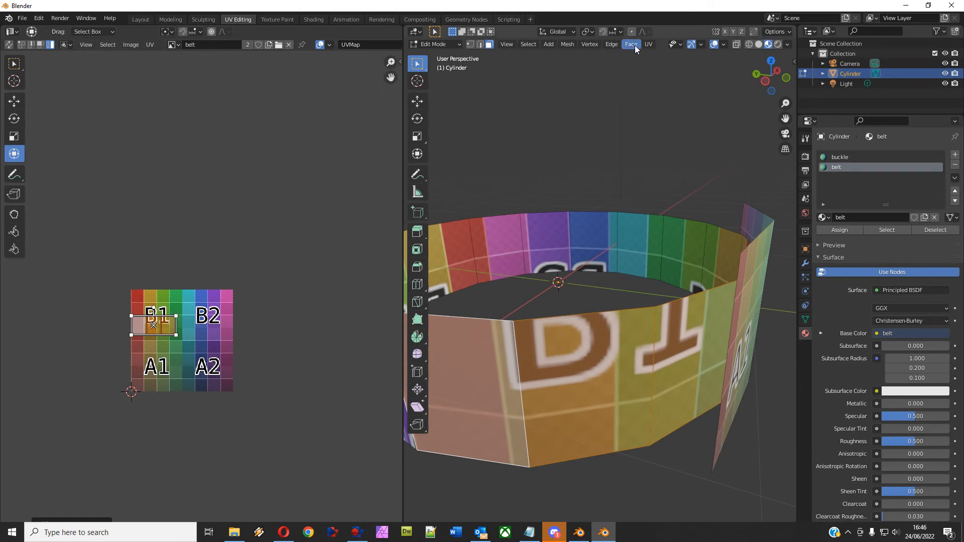
{"action": "left_click", "coordinate": [533, 44]}
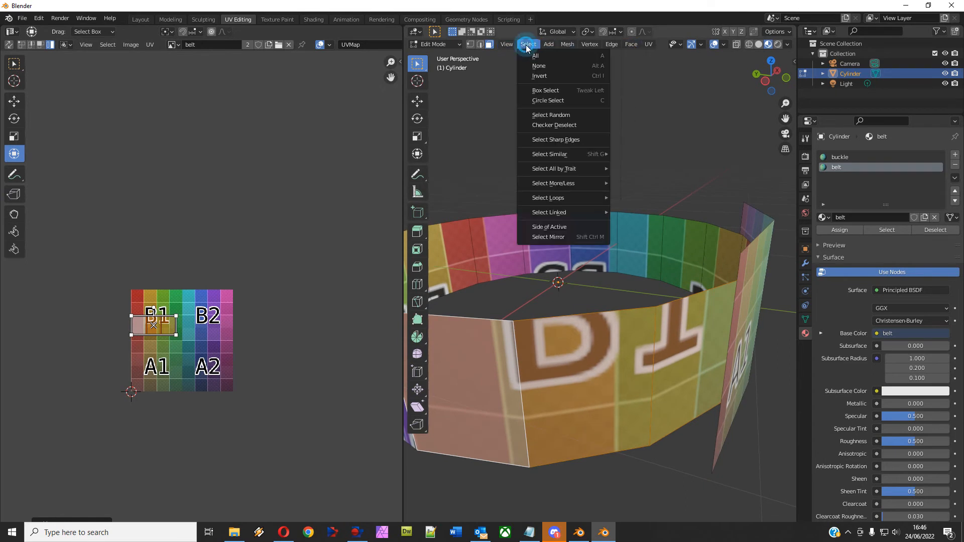
{"action": "left_click", "coordinate": [534, 58]}
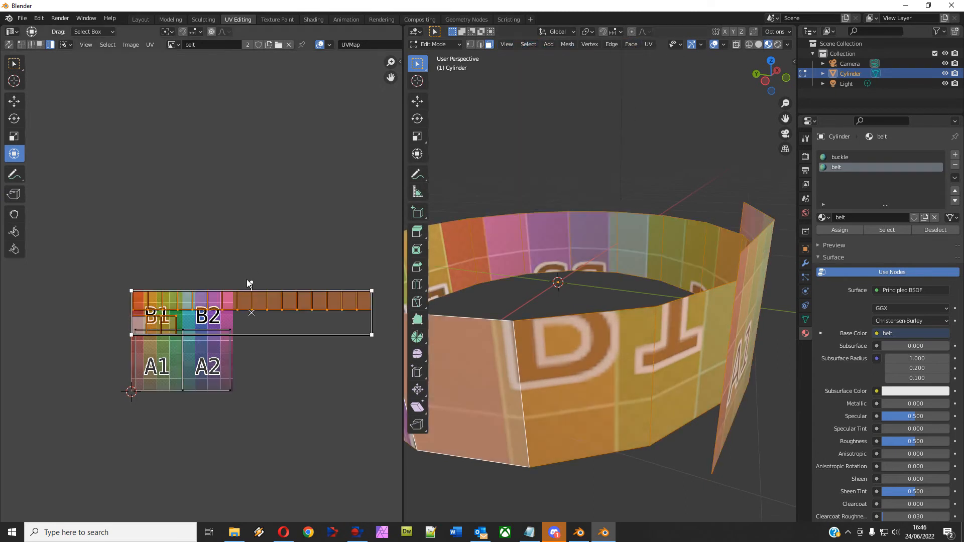
Scale the three-face UV island down slightly and fit it into the gap between the belt strip and the buckle island.
{"action": "scroll", "coordinate": [176, 352], "scroll_direction": "up", "scroll_amount": 4}
{"action": "left_click", "coordinate": [189, 308]}
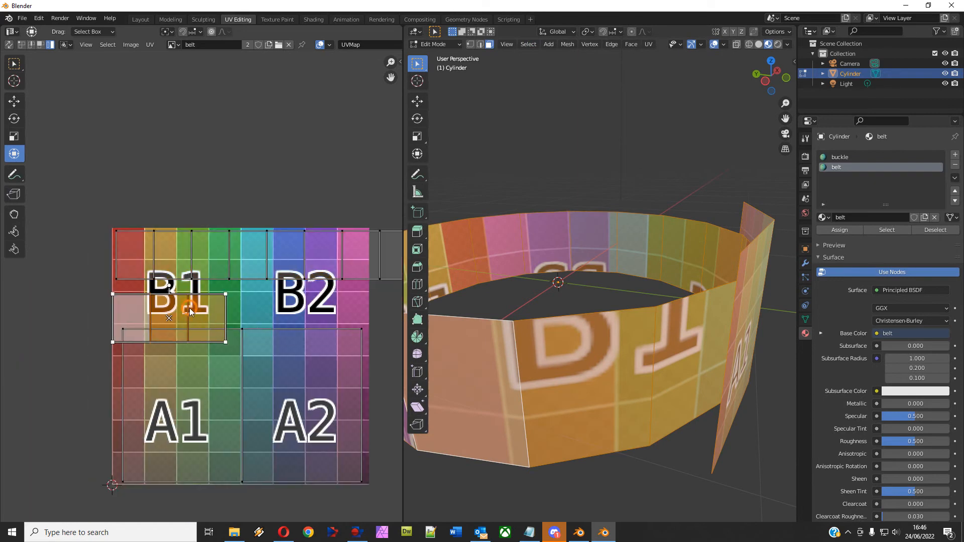
{"action": "key", "text": "g"}
{"action": "left_click", "coordinate": [173, 302]}
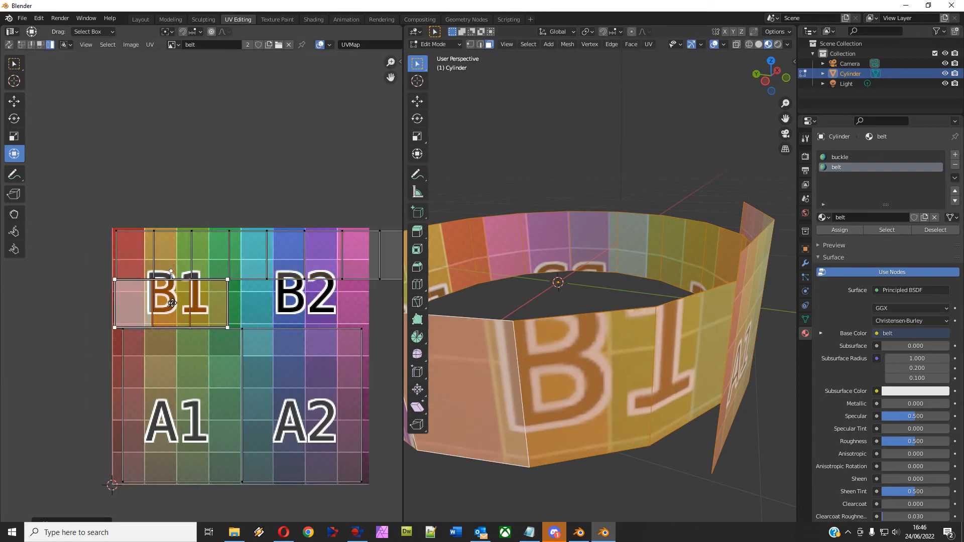
{"action": "scroll", "coordinate": [173, 304], "scroll_direction": "up", "scroll_amount": 2}
{"action": "left_click_drag", "start_coordinate": [258, 263], "coordinate": [231, 276]}
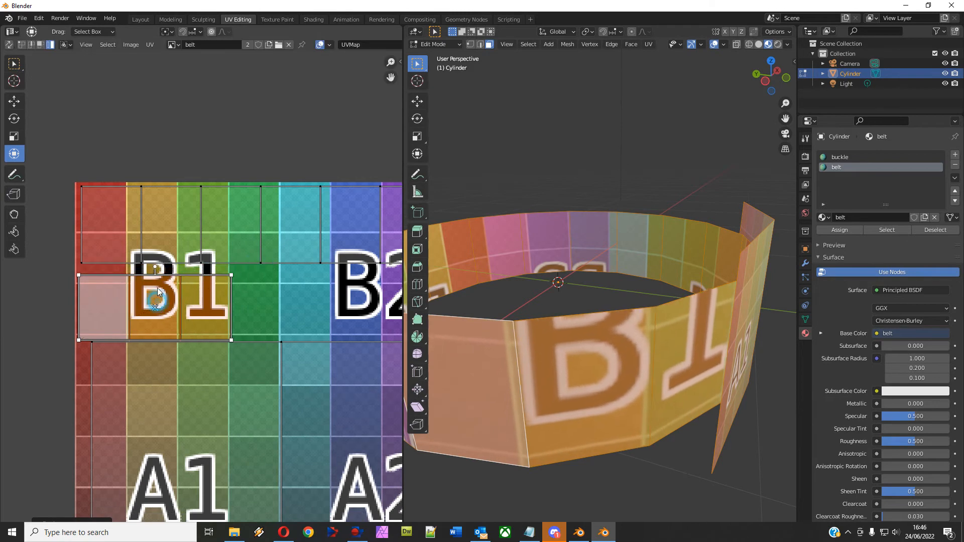
{"action": "left_click_drag", "start_coordinate": [154, 308], "coordinate": [156, 302]}
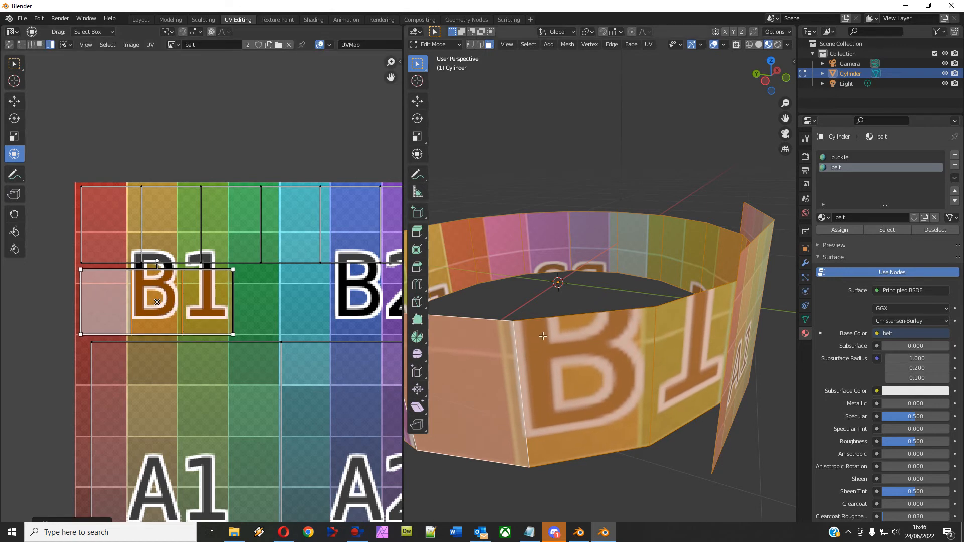
Examine the three-face island's place in the shared image and its texture on the duplicated belt section beside the buckle.
{"action": "middle_click_drag", "start_coordinate": [497, 342], "coordinate": [520, 339]}
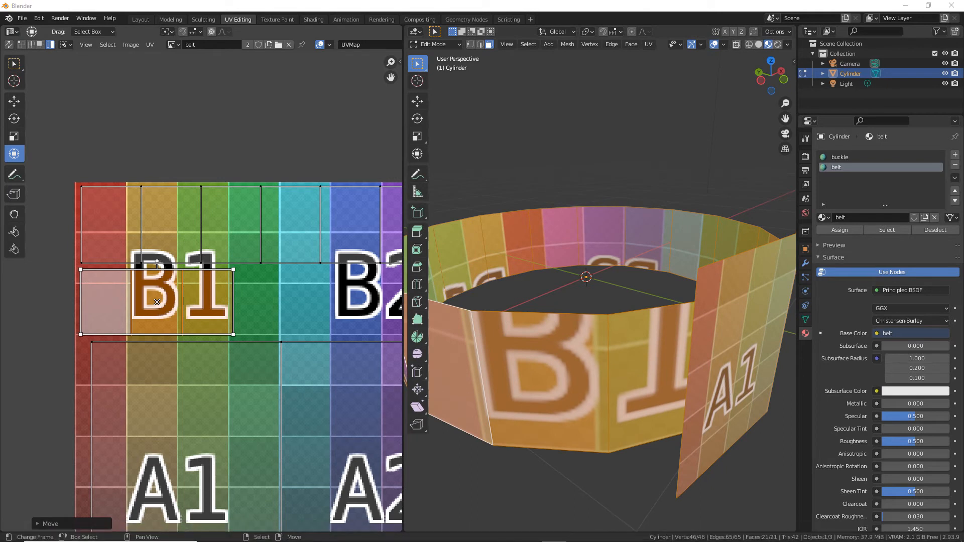
{"action": "middle_click_drag", "start_coordinate": [254, 348], "coordinate": [253, 276]}
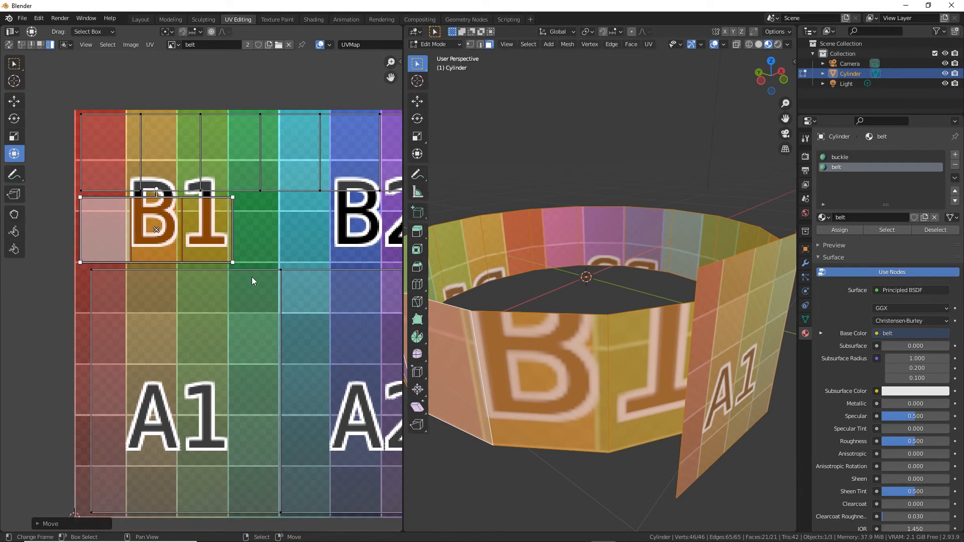
{"action": "scroll", "coordinate": [252, 276], "scroll_direction": "up", "scroll_amount": 1}
{"action": "scroll", "coordinate": [179, 212], "scroll_direction": "down", "scroll_amount": 2}
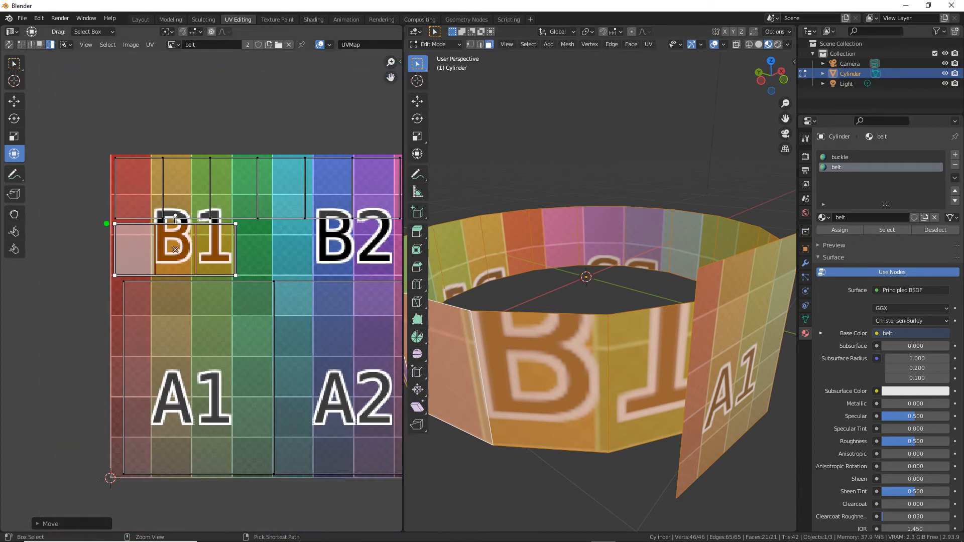
{"action": "mouse_move", "coordinate": [100, 135]}
{"action": "left_mouse_down"}
{"action": "mouse_move", "coordinate": [84, 497]}
{"action": "mouse_move", "coordinate": [415, 522]}
{"action": "mouse_move", "coordinate": [412, 176]}
{"action": "mouse_move", "coordinate": [189, 126]}
{"action": "mouse_move", "coordinate": [109, 132]}
{"action": "left_mouse_up"}
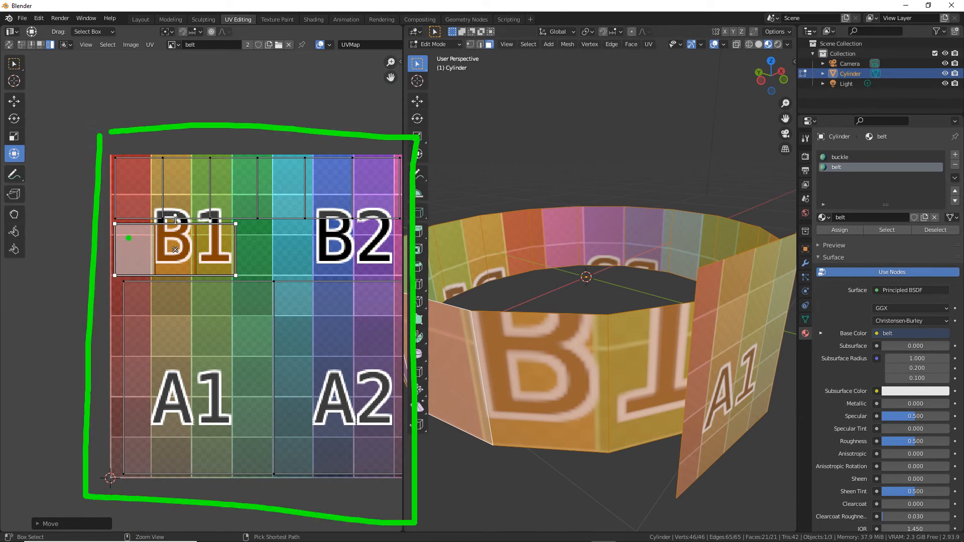
{"action": "mouse_move", "coordinate": [121, 245]}
{"action": "left_mouse_down"}
{"action": "mouse_move", "coordinate": [177, 246]}
{"action": "mouse_move", "coordinate": [206, 259]}
{"action": "mouse_move", "coordinate": [216, 241]}
{"action": "left_mouse_up"}
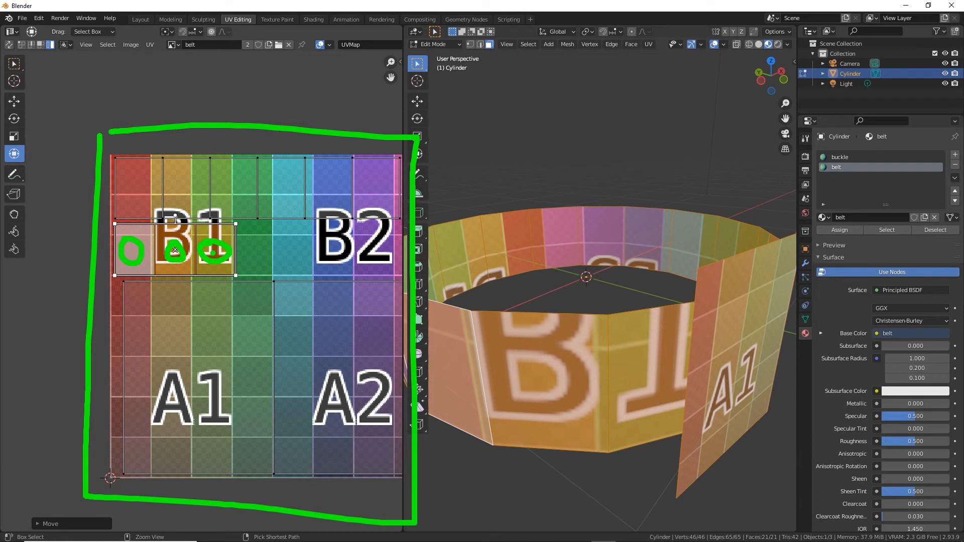
{"action": "key", "text": "Escape"}
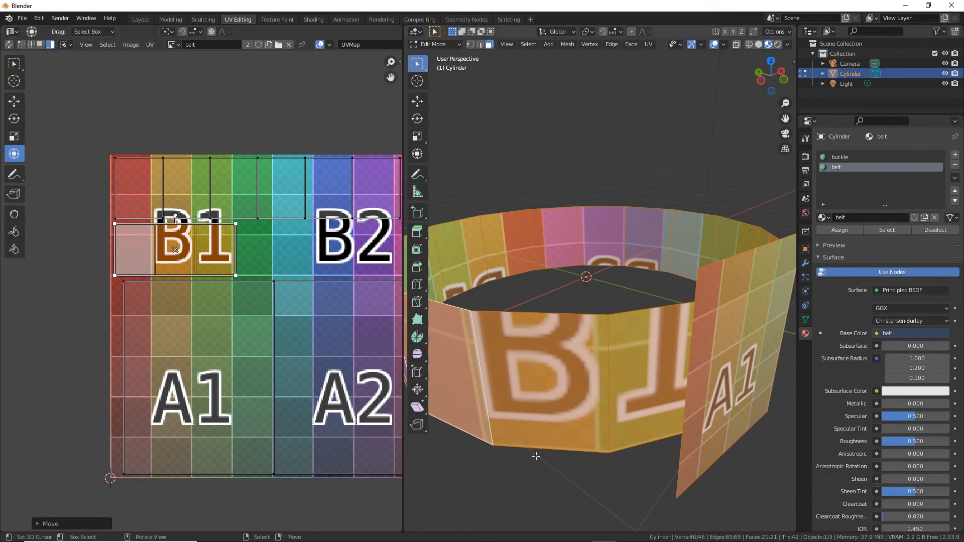
{"action": "middle_click_drag", "start_coordinate": [600, 362], "coordinate": [589, 359]}
{"action": "middle_click_drag", "start_coordinate": [584, 377], "coordinate": [597, 354]}
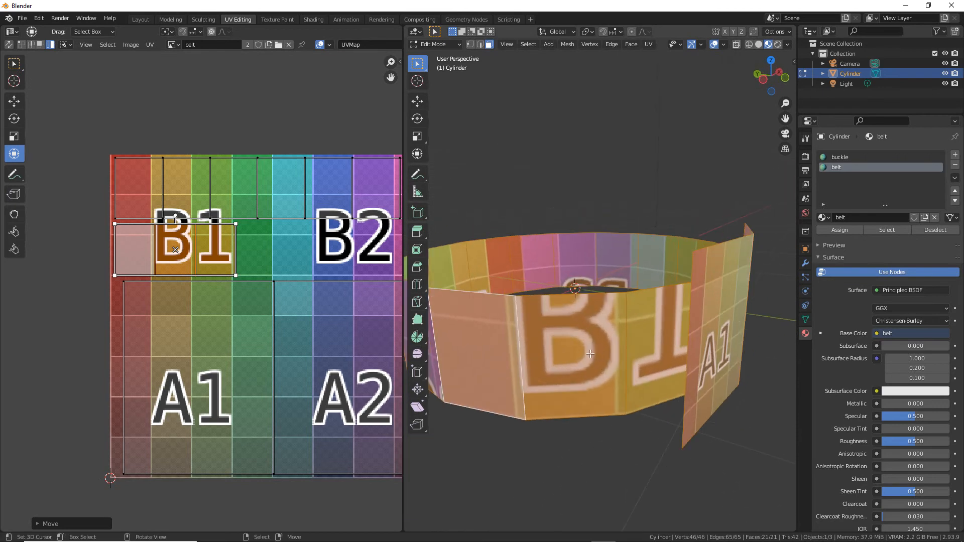
{"action": "scroll", "coordinate": [264, 275], "scroll_direction": "up", "scroll_amount": 1}
{"action": "scroll", "coordinate": [221, 293], "scroll_direction": "down", "scroll_amount": 2}
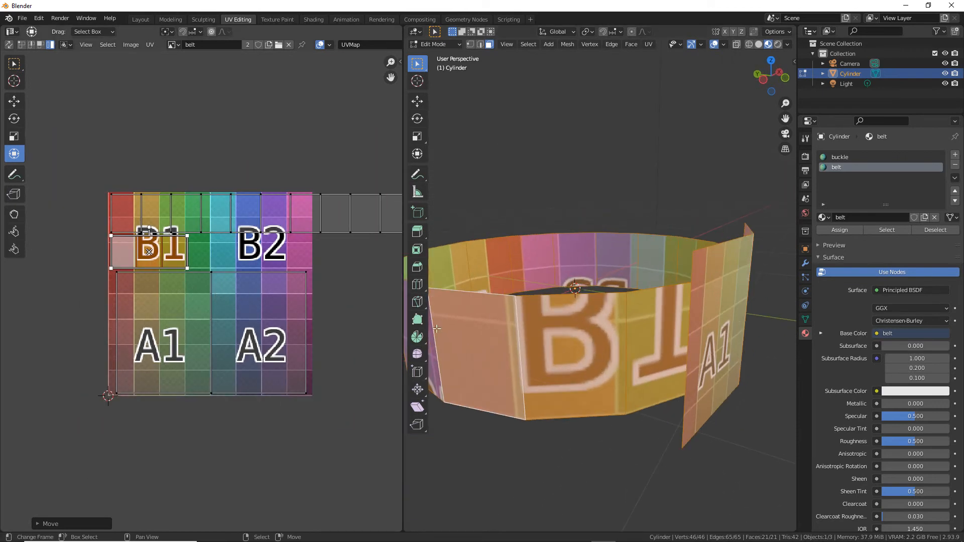
{"action": "mouse_move", "coordinate": [578, 351]}
{"action": "middle_mouse_down"}
{"action": "mouse_move", "coordinate": [626, 349]}
{"action": "mouse_move", "coordinate": [590, 339]}
{"action": "middle_mouse_up"}
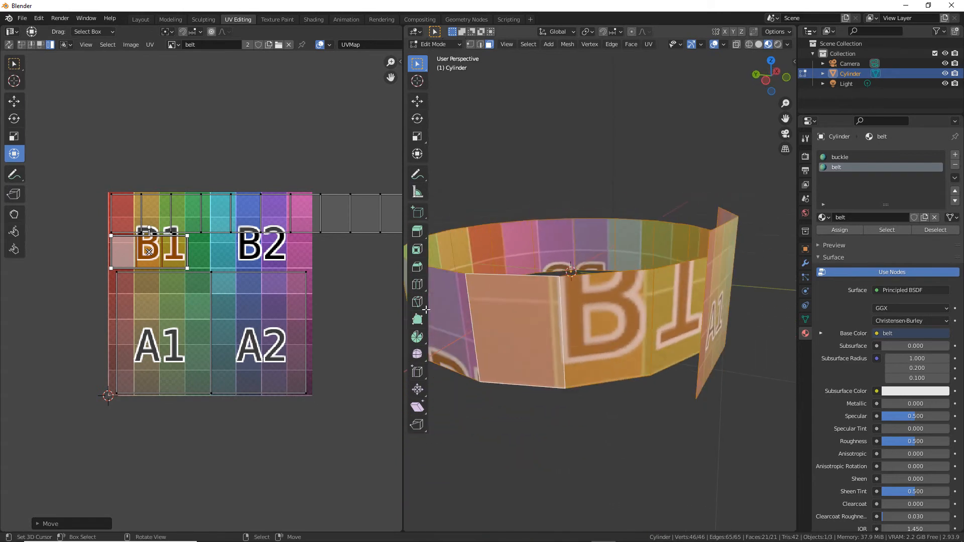
Examine how the tiling strip, three-face section and buckle islands share the image, and where the unique section sits on the belt.
{"action": "scroll", "coordinate": [194, 249], "scroll_direction": "up", "scroll_amount": 1}
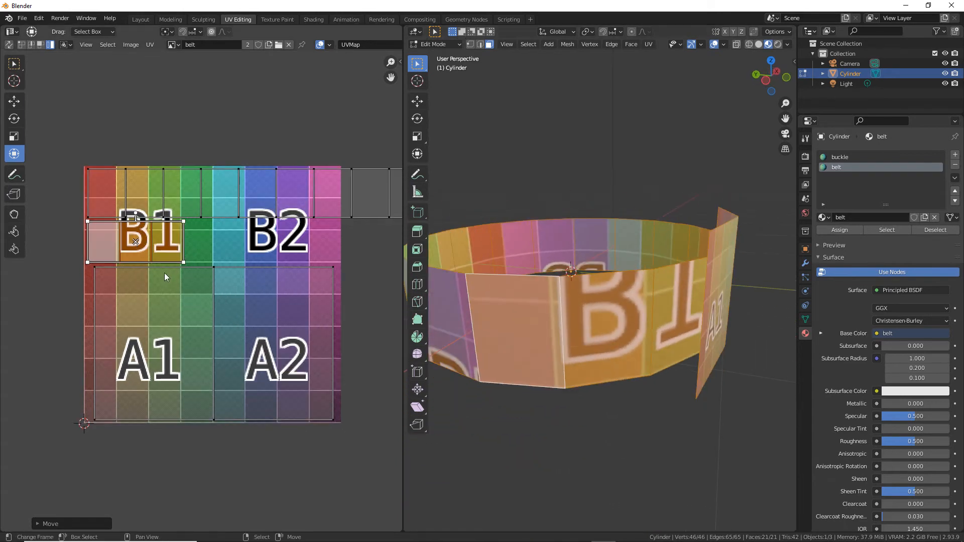
{"action": "scroll", "coordinate": [239, 276], "scroll_direction": "down", "scroll_amount": 1}
{"action": "scroll", "coordinate": [230, 277], "scroll_direction": "up", "scroll_amount": 1}
{"action": "middle_click_drag", "start_coordinate": [189, 235], "coordinate": [190, 245]}
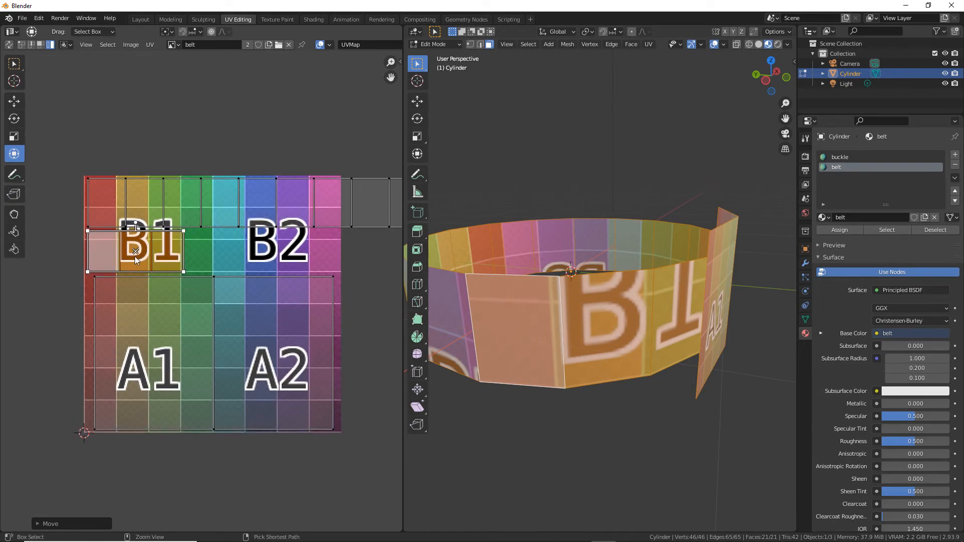
{"action": "mouse_move", "coordinate": [80, 169]}
{"action": "left_mouse_down"}
{"action": "mouse_move", "coordinate": [64, 362]}
{"action": "mouse_move", "coordinate": [228, 445]}
{"action": "mouse_move", "coordinate": [353, 442]}
{"action": "mouse_move", "coordinate": [355, 189]}
{"action": "mouse_move", "coordinate": [271, 151]}
{"action": "mouse_move", "coordinate": [87, 152]}
{"action": "left_mouse_up"}
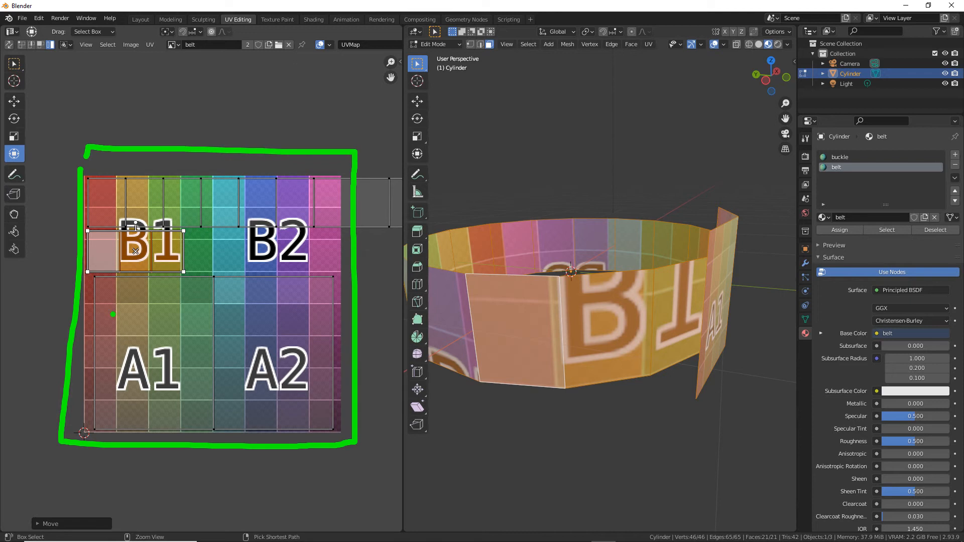
{"action": "mouse_move", "coordinate": [142, 314]}
{"action": "left_mouse_down"}
{"action": "mouse_move", "coordinate": [334, 352]}
{"action": "mouse_move", "coordinate": [346, 391]}
{"action": "left_mouse_up"}
{"action": "mouse_move", "coordinate": [142, 201]}
{"action": "left_mouse_down"}
{"action": "mouse_move", "coordinate": [301, 190]}
{"action": "mouse_move", "coordinate": [303, 206]}
{"action": "left_mouse_up"}
{"action": "left_click_drag", "start_coordinate": [102, 253], "coordinate": [169, 258]}
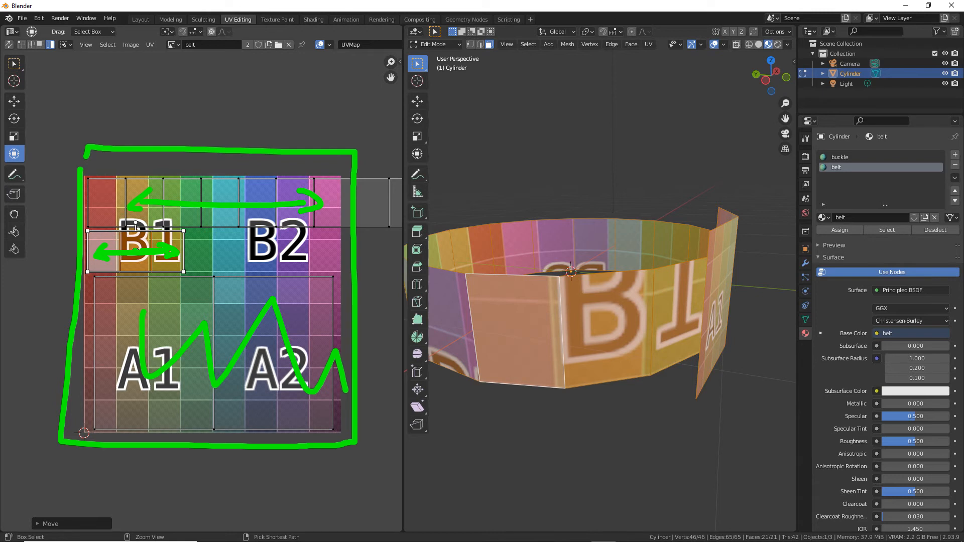
{"action": "key", "text": "Escape"}
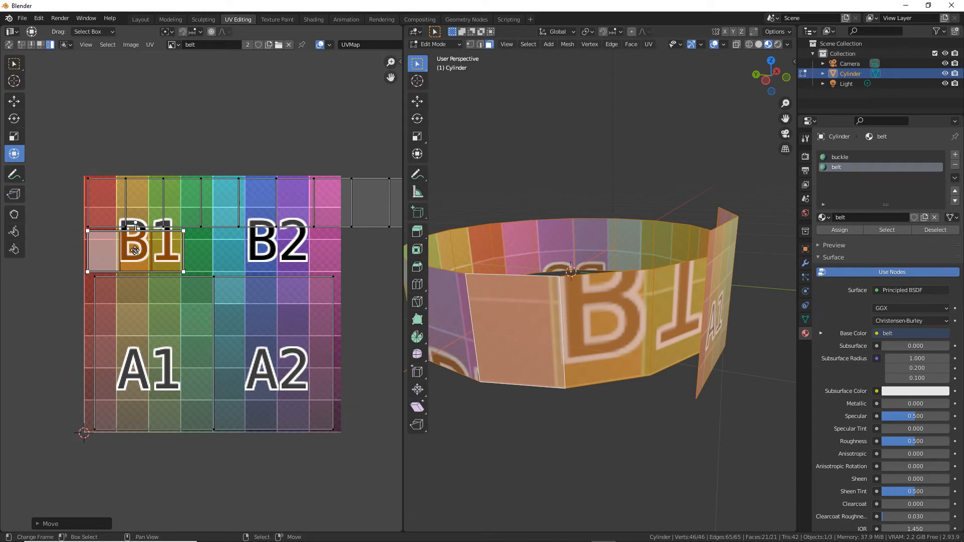
{"action": "mouse_move", "coordinate": [637, 359]}
{"action": "middle_mouse_down"}
{"action": "mouse_move", "coordinate": [644, 352]}
{"action": "mouse_move", "coordinate": [595, 337]}
{"action": "mouse_move", "coordinate": [565, 313]}
{"action": "middle_mouse_up"}
{"action": "scroll", "coordinate": [564, 314], "scroll_direction": "up", "scroll_amount": 1}
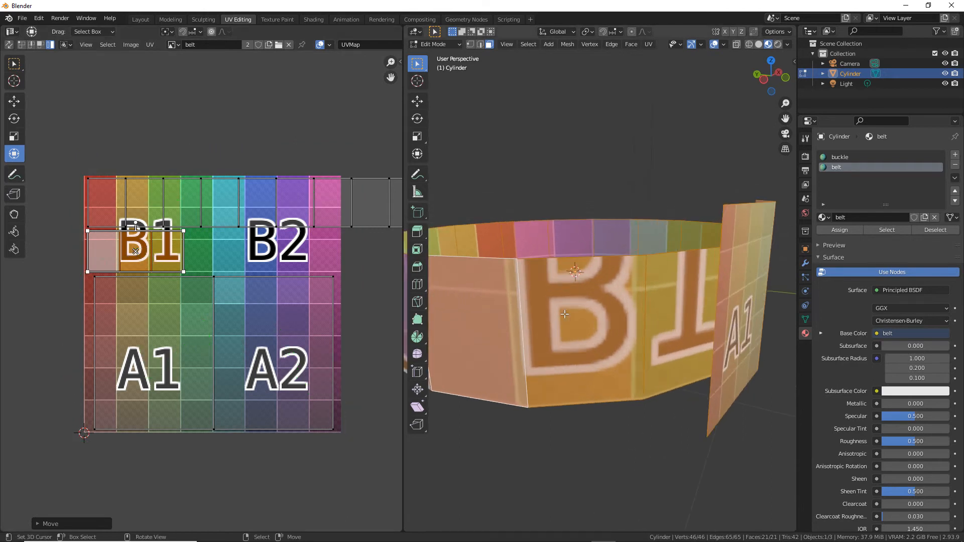
{"action": "key", "text": "ctrl"}
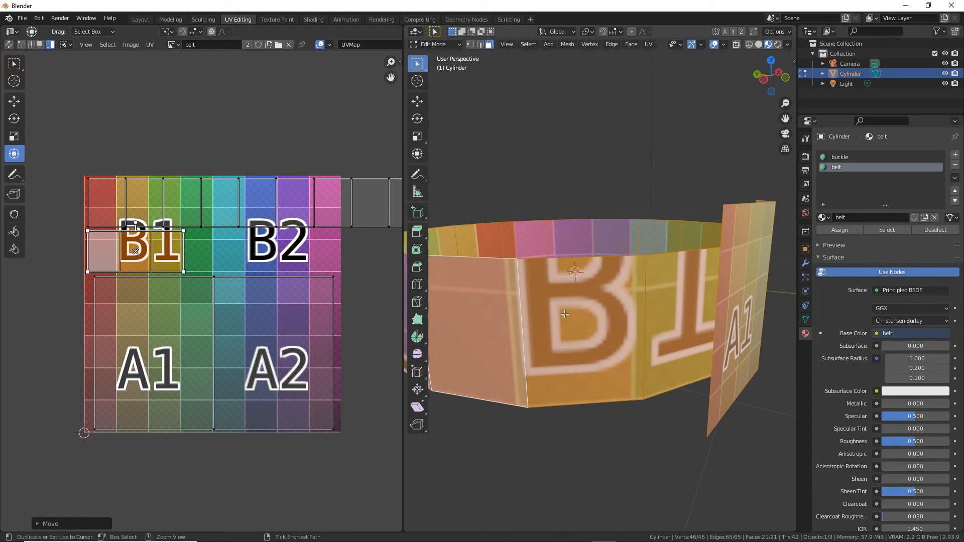
{"action": "mouse_move", "coordinate": [461, 281]}
{"action": "left_mouse_down"}
{"action": "mouse_move", "coordinate": [470, 359]}
{"action": "mouse_move", "coordinate": [695, 366]}
{"action": "mouse_move", "coordinate": [693, 275]}
{"action": "mouse_move", "coordinate": [465, 273]}
{"action": "left_mouse_up"}
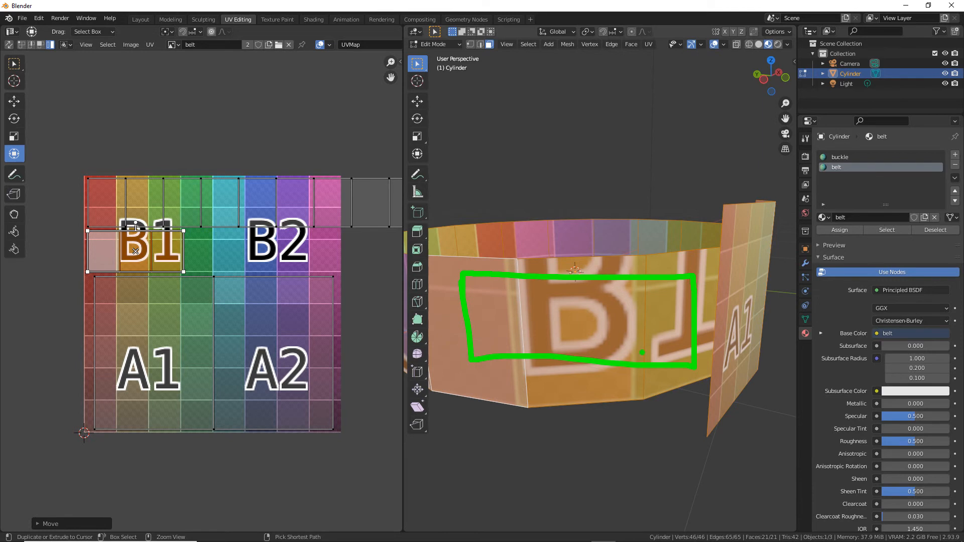
{"action": "key", "text": "Escape"}
Select three adjacent belt faces on the opposite side of the buckle and duplicate them in place.
{"action": "middle_click_drag", "start_coordinate": [709, 357], "coordinate": [578, 357]}
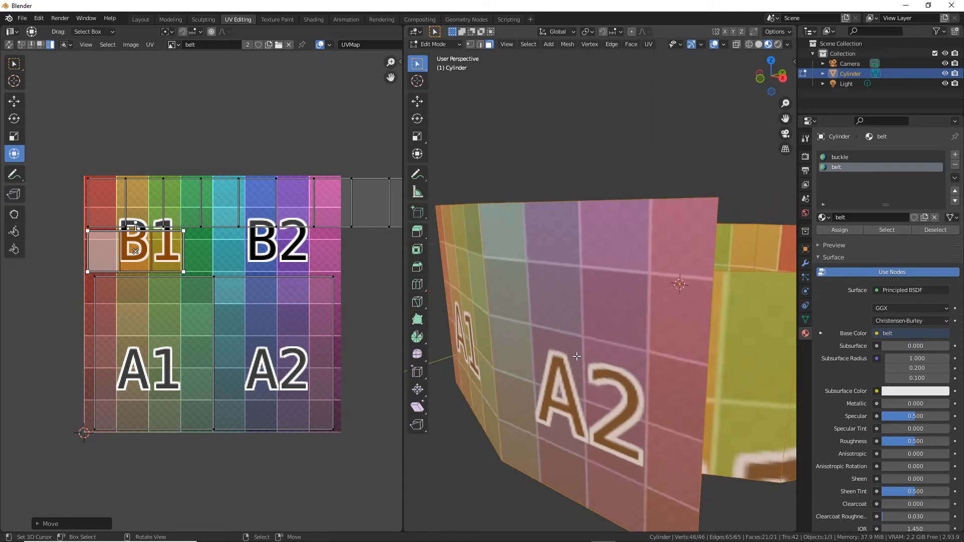
{"action": "scroll", "coordinate": [577, 357], "scroll_direction": "down", "scroll_amount": 3}
{"action": "middle_click_drag", "start_coordinate": [670, 374], "coordinate": [568, 348]}
{"action": "left_click", "coordinate": [554, 332]}
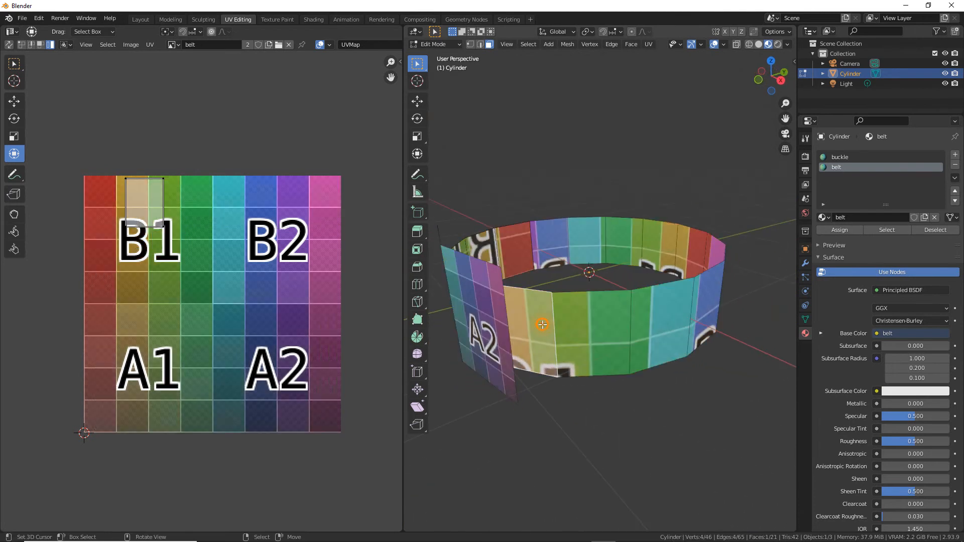
{"action": "left_click", "coordinate": [601, 337], "text": "shift"}
{"action": "left_click", "coordinate": [655, 331], "text": "shift"}
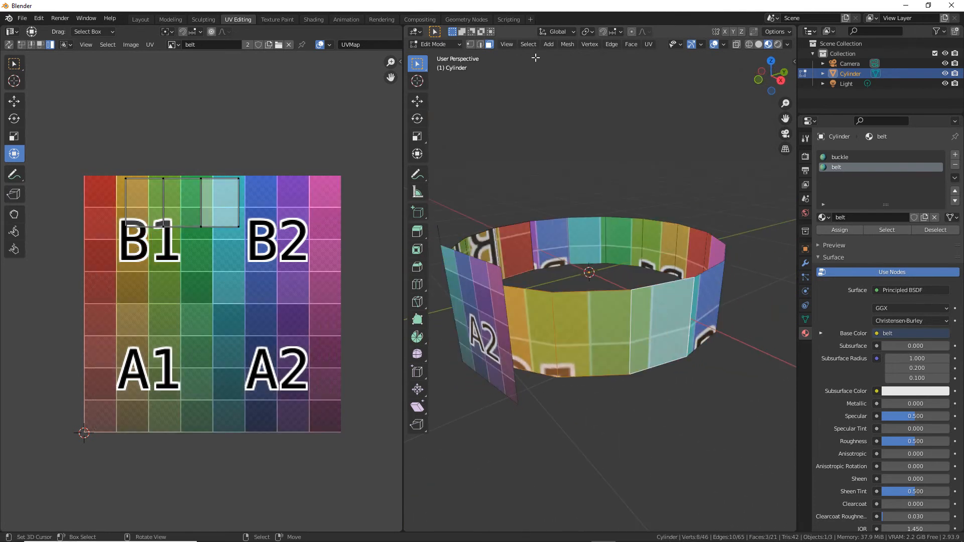
{"action": "left_click", "coordinate": [531, 43]}
{"action": "mouse_move", "coordinate": [565, 46]}
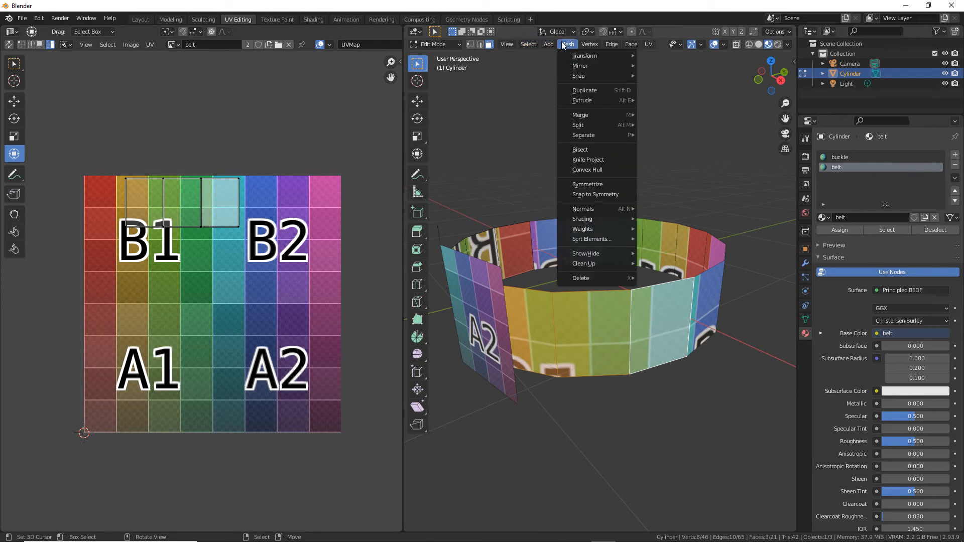
{"action": "left_click", "coordinate": [582, 92]}
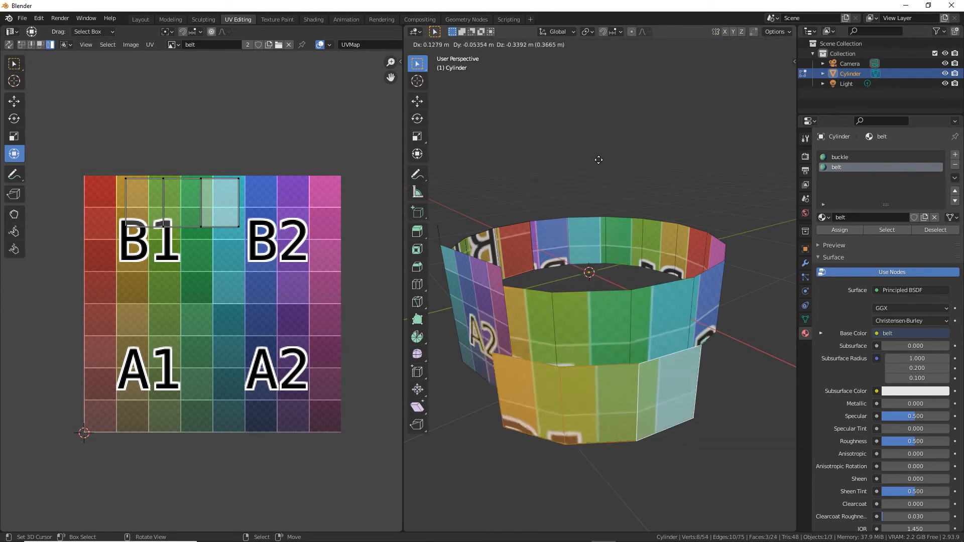
{"action": "right_click", "coordinate": [582, 152]}
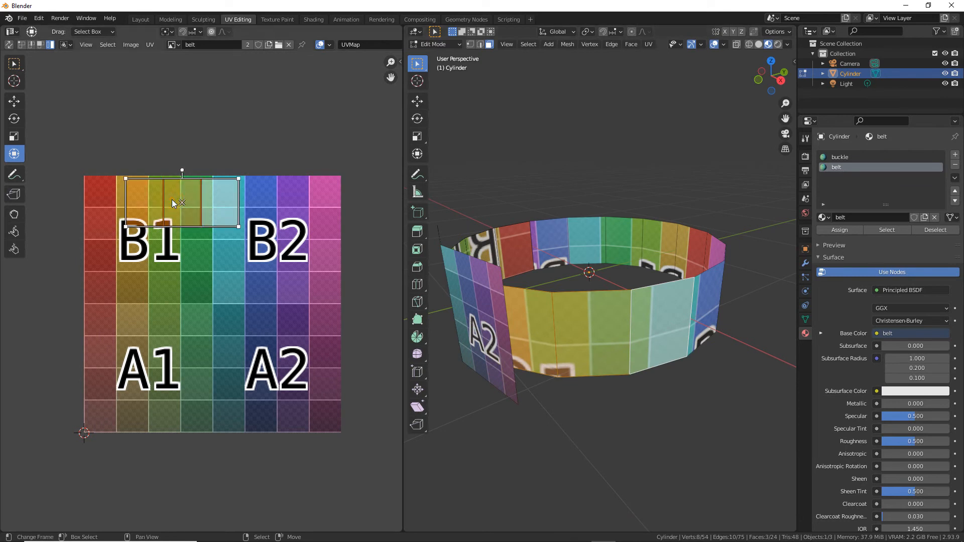
Move the second duplicated section's UV island onto the image just below B2, and select all faces to show every island.
{"action": "left_click_drag", "start_coordinate": [179, 208], "coordinate": [279, 276]}
{"action": "left_click", "coordinate": [529, 45]}
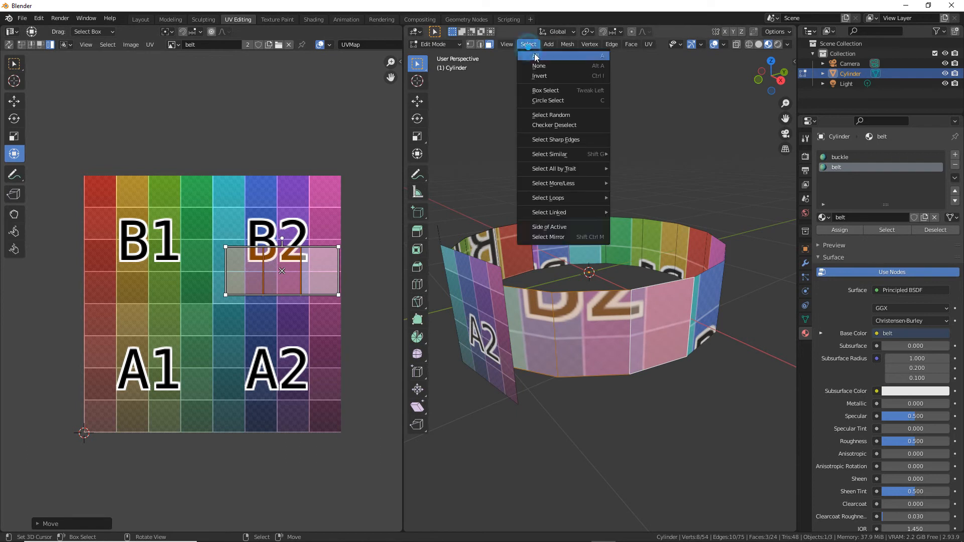
{"action": "left_click", "coordinate": [537, 57]}
Scale the second three-face island down and fit it beside the first one, between the belt strip and the buckle island.
{"action": "scroll", "coordinate": [236, 269], "scroll_direction": "up", "scroll_amount": 2}
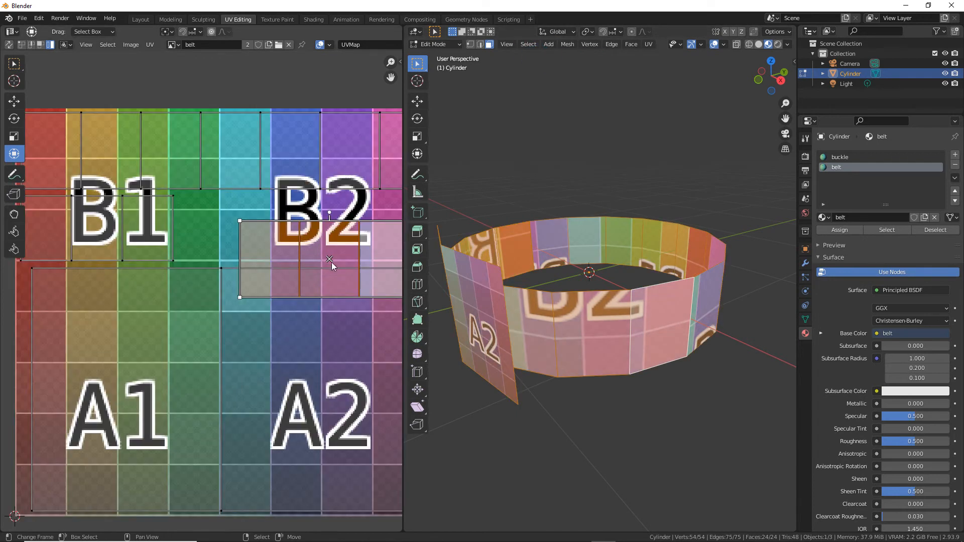
{"action": "left_click_drag", "start_coordinate": [330, 259], "coordinate": [268, 227]}
{"action": "left_click_drag", "start_coordinate": [354, 195], "coordinate": [328, 204]}
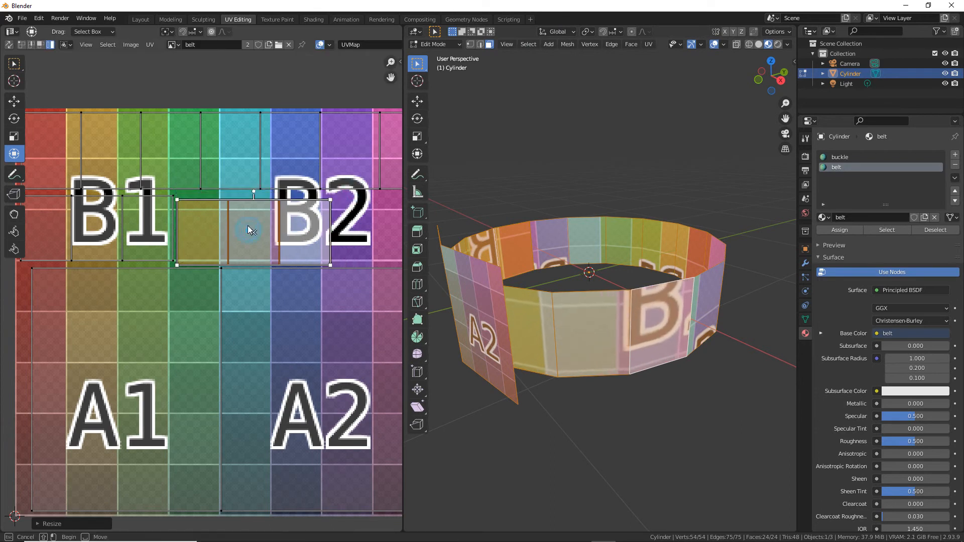
{"action": "right_click", "coordinate": [252, 228], "text": "shift"}
{"action": "right_click", "coordinate": [252, 228], "text": "shift"}
{"action": "left_click_drag", "start_coordinate": [255, 235], "coordinate": [252, 227]}
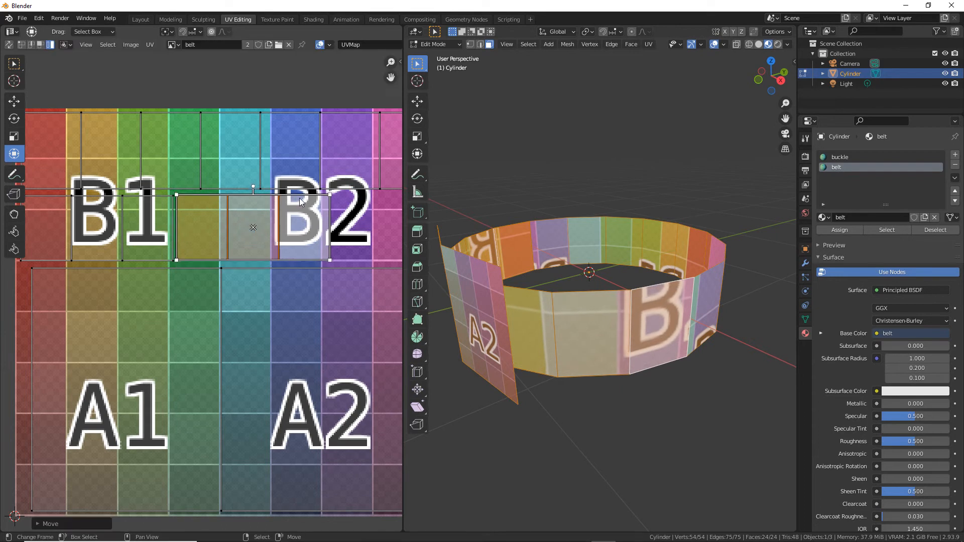
{"action": "left_click_drag", "start_coordinate": [329, 195], "coordinate": [327, 195]}
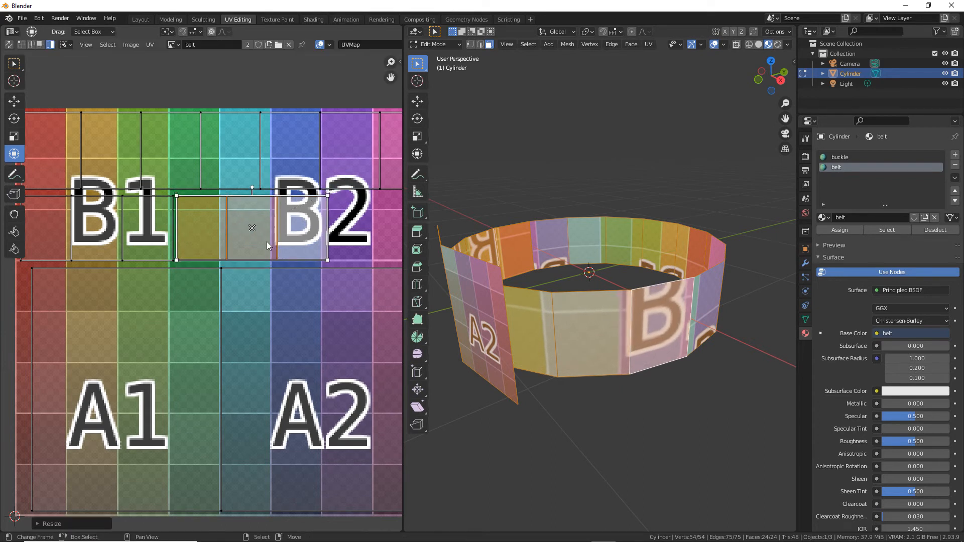
Examine the row of two unique-section islands and compare the tiling and unique parts around the belt.
{"action": "middle_click_drag", "start_coordinate": [140, 305], "coordinate": [187, 293]}
{"action": "middle_click_drag", "start_coordinate": [482, 351], "coordinate": [507, 341]}
{"action": "scroll", "coordinate": [188, 226], "scroll_direction": "down", "scroll_amount": 2}
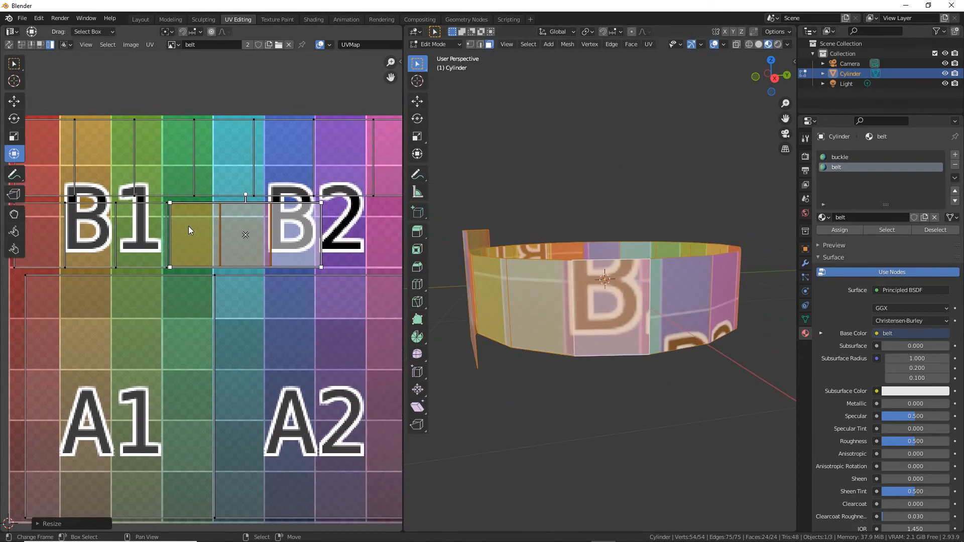
{"action": "middle_click_drag", "start_coordinate": [207, 251], "coordinate": [202, 244]}
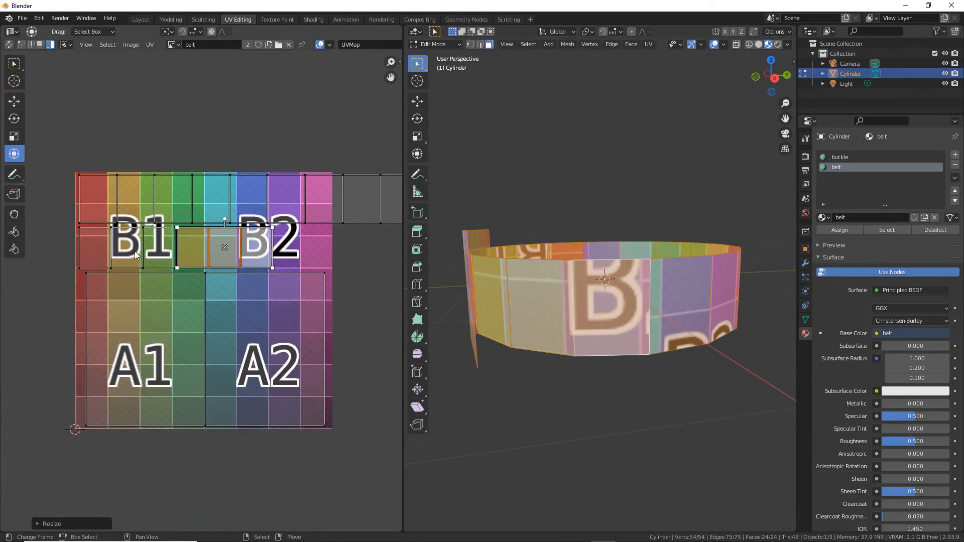
{"action": "mouse_move", "coordinate": [70, 227]}
{"action": "left_mouse_down"}
{"action": "mouse_move", "coordinate": [70, 283]}
{"action": "mouse_move", "coordinate": [323, 282]}
{"action": "mouse_move", "coordinate": [329, 210]}
{"action": "mouse_move", "coordinate": [79, 206]}
{"action": "left_mouse_up"}
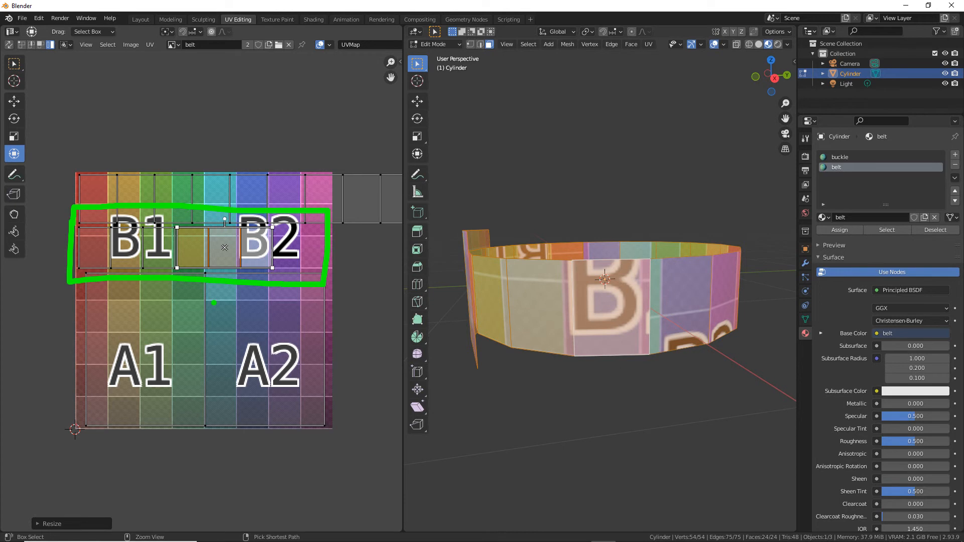
{"action": "key", "text": "Escape"}
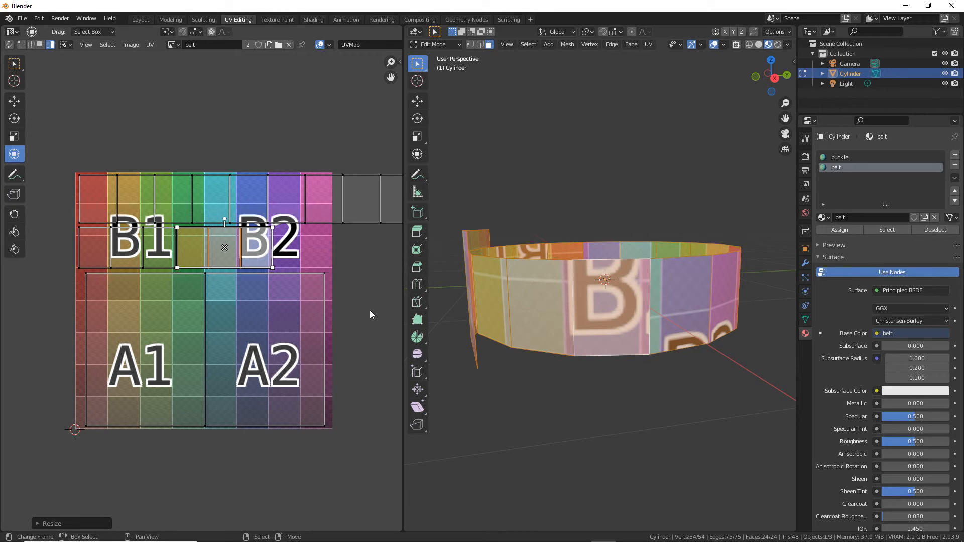
{"action": "middle_click_drag", "start_coordinate": [502, 301], "coordinate": [576, 314]}
{"action": "middle_click_drag", "start_coordinate": [490, 293], "coordinate": [499, 317]}
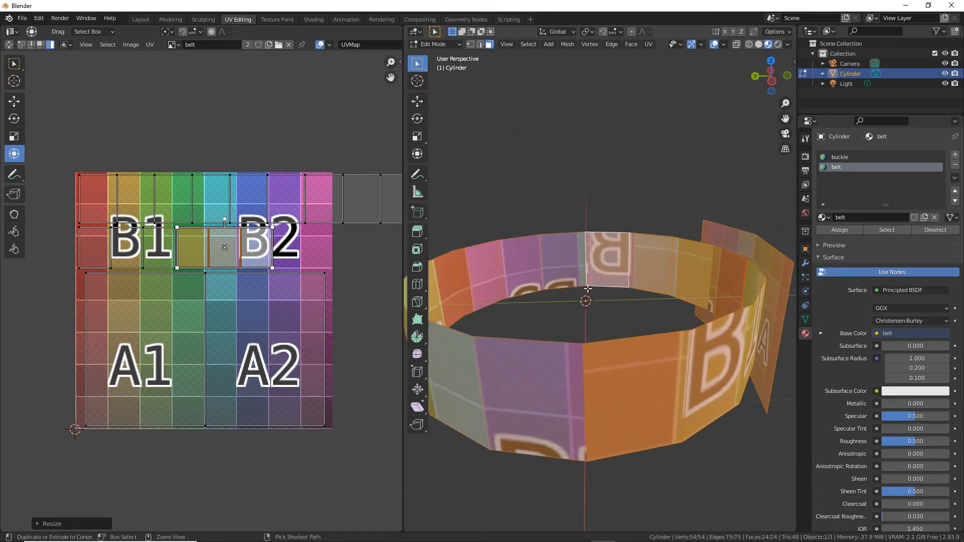
{"action": "mouse_move", "coordinate": [683, 329]}
{"action": "left_mouse_down"}
{"action": "mouse_move", "coordinate": [421, 324]}
{"action": "mouse_move", "coordinate": [734, 261]}
{"action": "mouse_move", "coordinate": [646, 294]}
{"action": "left_mouse_up"}
{"action": "mouse_move", "coordinate": [578, 347]}
{"action": "left_mouse_down"}
{"action": "mouse_move", "coordinate": [678, 341]}
{"action": "mouse_move", "coordinate": [743, 312]}
{"action": "mouse_move", "coordinate": [762, 290]}
{"action": "left_mouse_up"}
{"action": "mouse_move", "coordinate": [750, 367]}
{"action": "left_mouse_down"}
{"action": "mouse_move", "coordinate": [628, 447]}
{"action": "mouse_move", "coordinate": [586, 454]}
{"action": "mouse_move", "coordinate": [583, 344]}
{"action": "left_mouse_up"}
{"action": "left_click_drag", "start_coordinate": [758, 293], "coordinate": [755, 393]}
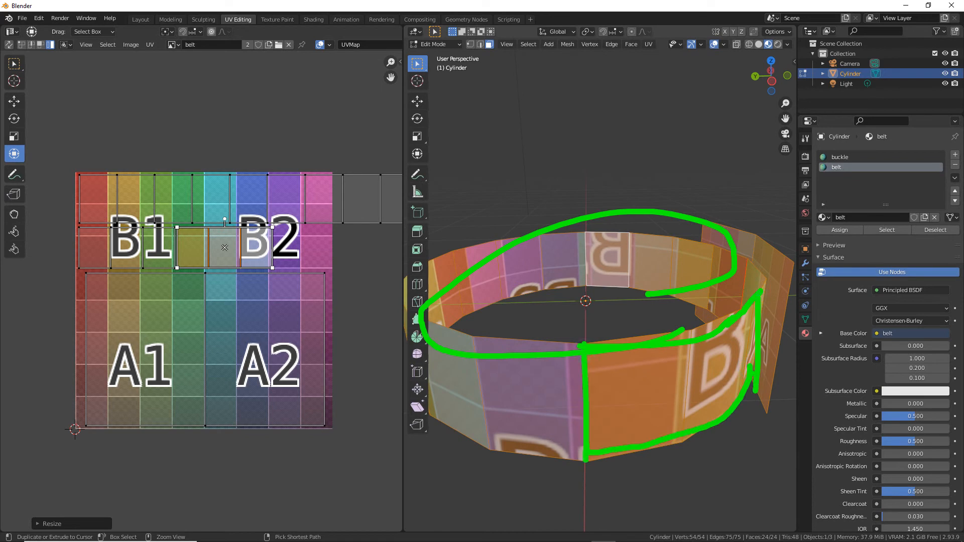
{"action": "key", "text": "Escape"}
{"action": "mouse_move", "coordinate": [727, 374]}
{"action": "middle_mouse_down"}
{"action": "mouse_move", "coordinate": [562, 361]}
{"action": "mouse_move", "coordinate": [556, 351]}
{"action": "mouse_move", "coordinate": [620, 358]}
{"action": "middle_mouse_up"}
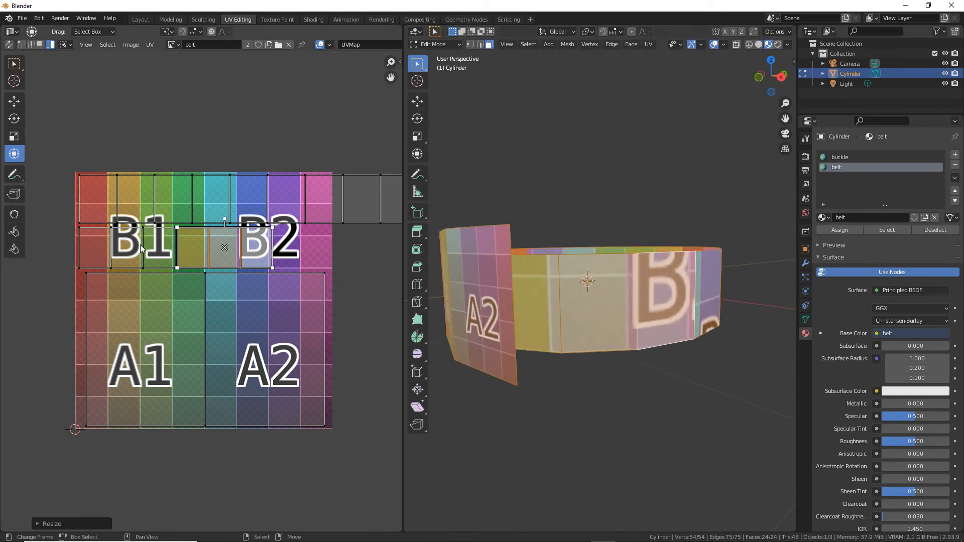
{"action": "middle_click_drag", "start_coordinate": [125, 253], "coordinate": [97, 252]}
Save the project as "fix it friday 24th june.blend" in the accessories Blender 2.8 folder.
{"action": "left_click", "coordinate": [22, 20]}
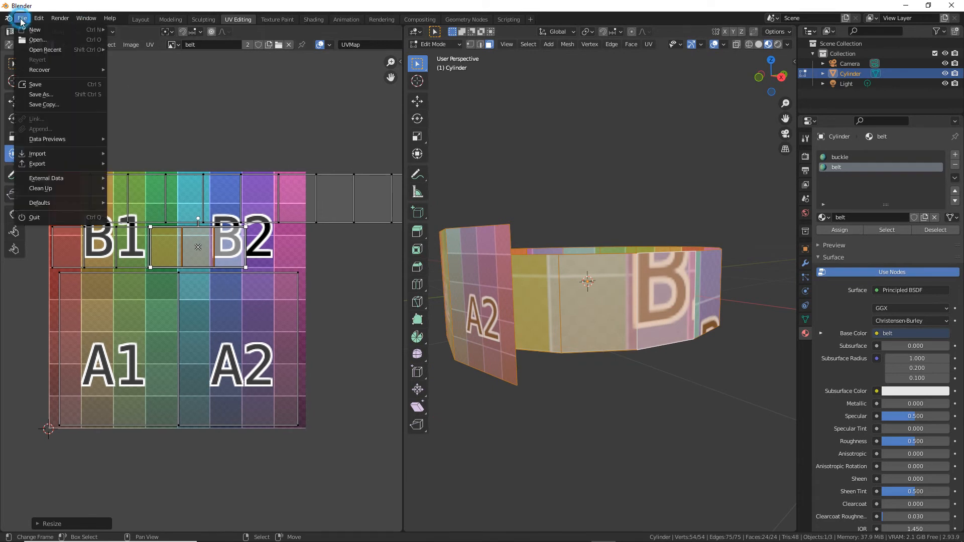
{"action": "left_click", "coordinate": [39, 94]}
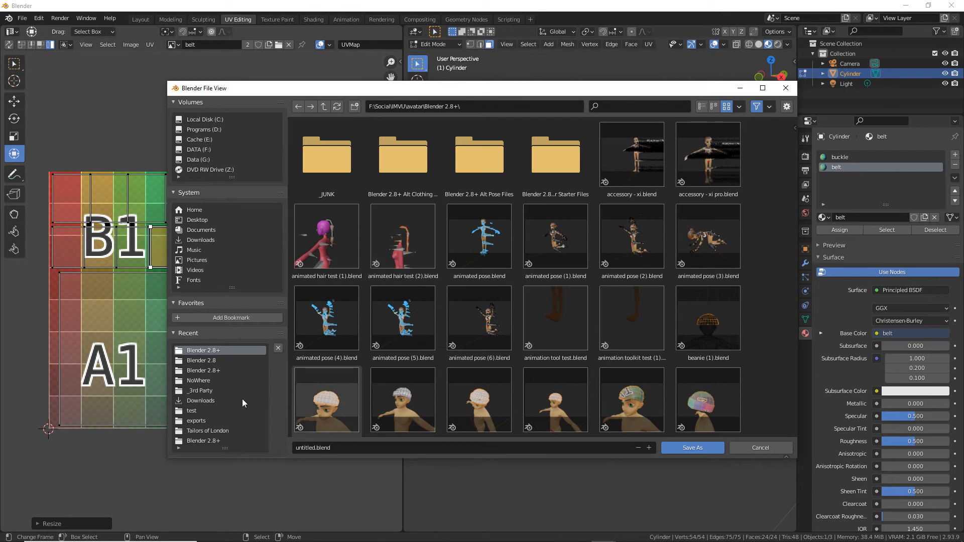
{"action": "left_click", "coordinate": [204, 361]}
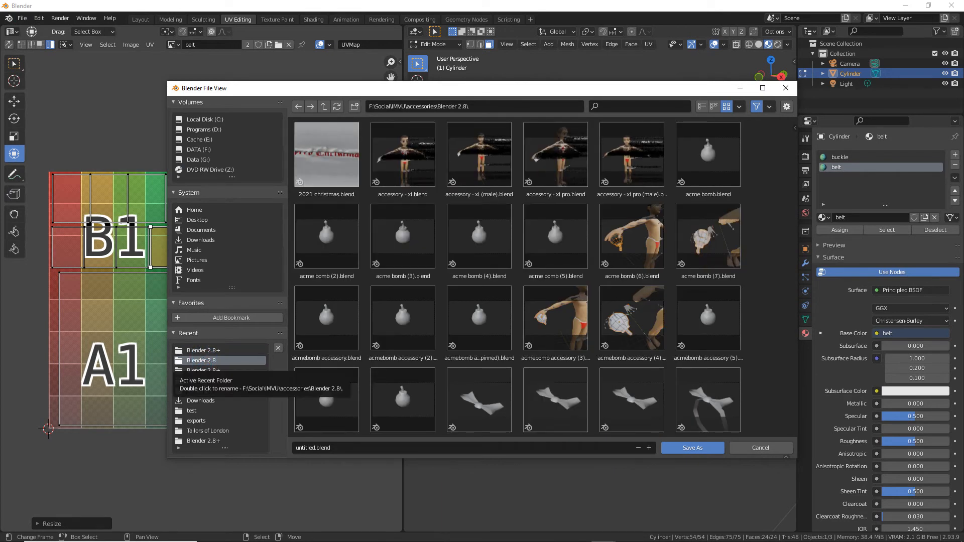
{"action": "left_click", "coordinate": [344, 448]}
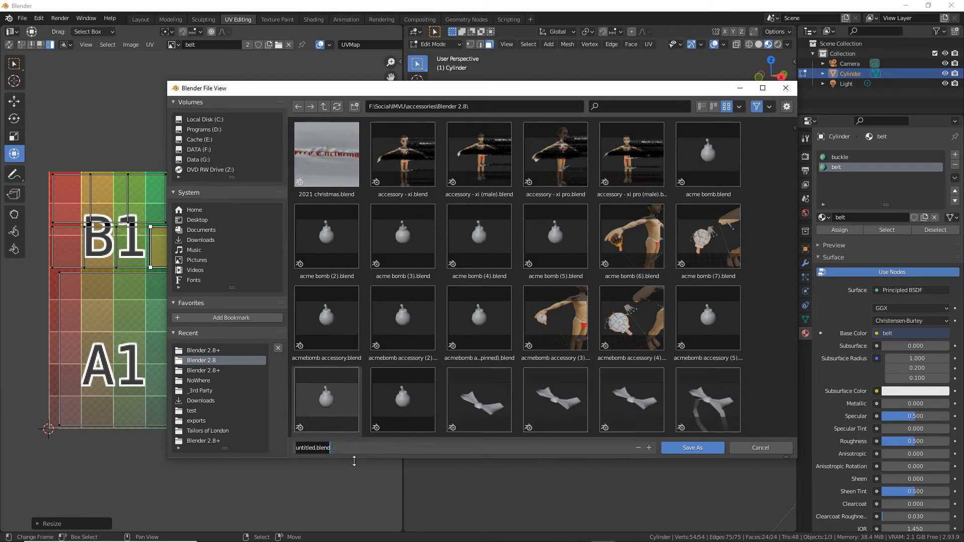
{"action": "type", "text": "fix it friday 24th"}
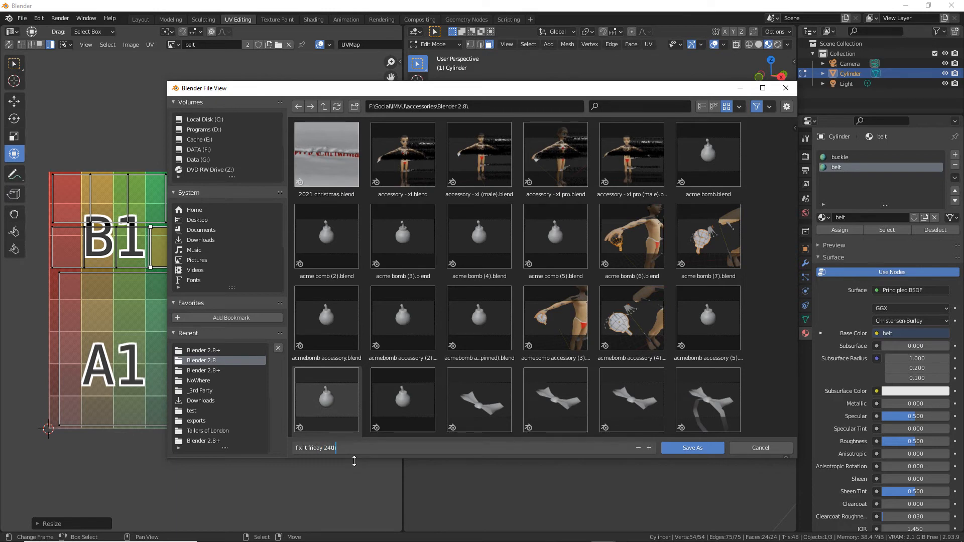
{"action": "type", "text": "june"}
{"action": "key", "text": "Return"}
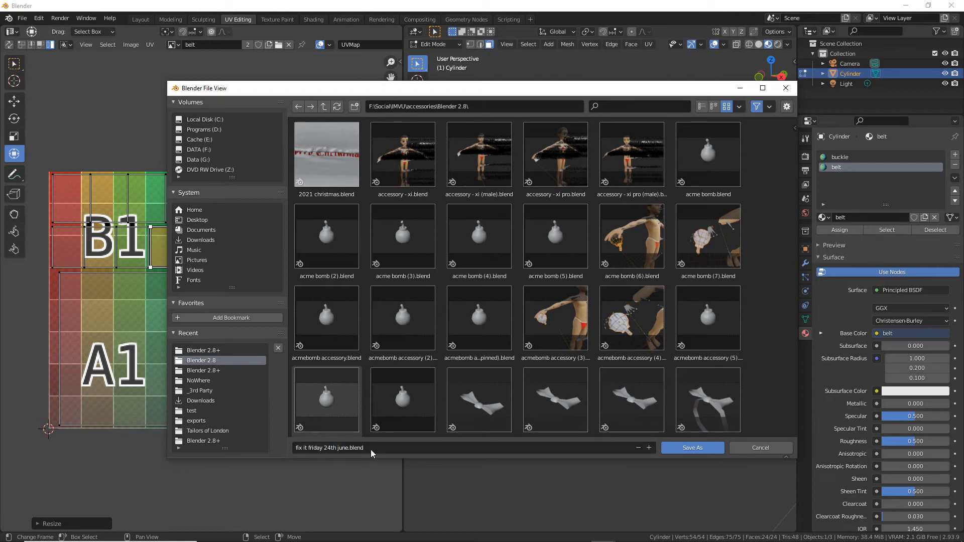
{"action": "left_click", "coordinate": [694, 449]}
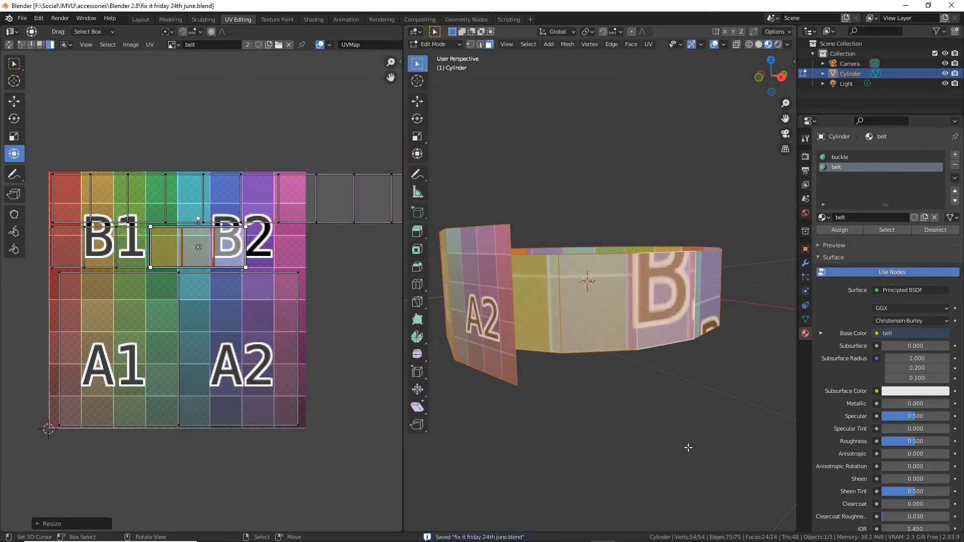
{"action": "middle_click_drag", "start_coordinate": [541, 375], "coordinate": [608, 360]}
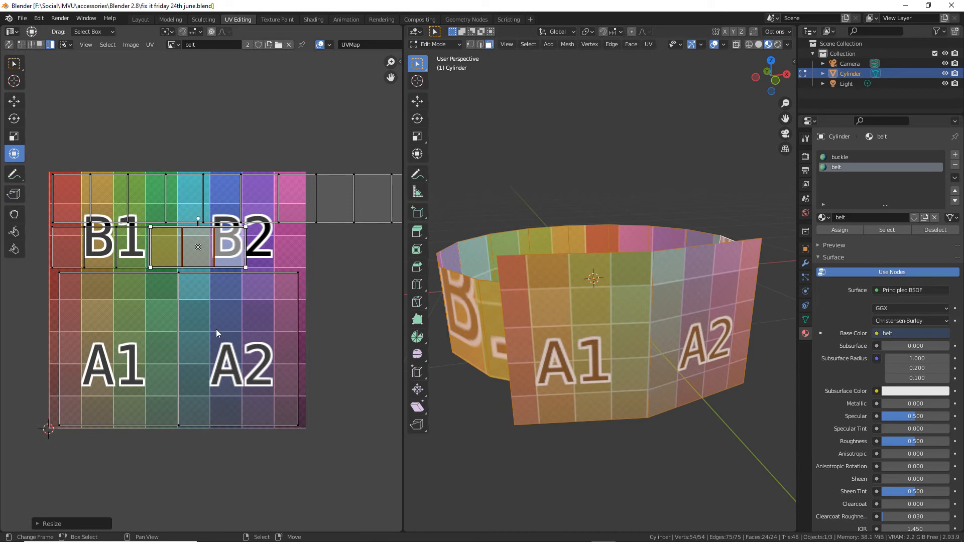
{"action": "middle_click_drag", "start_coordinate": [622, 341], "coordinate": [582, 355]}
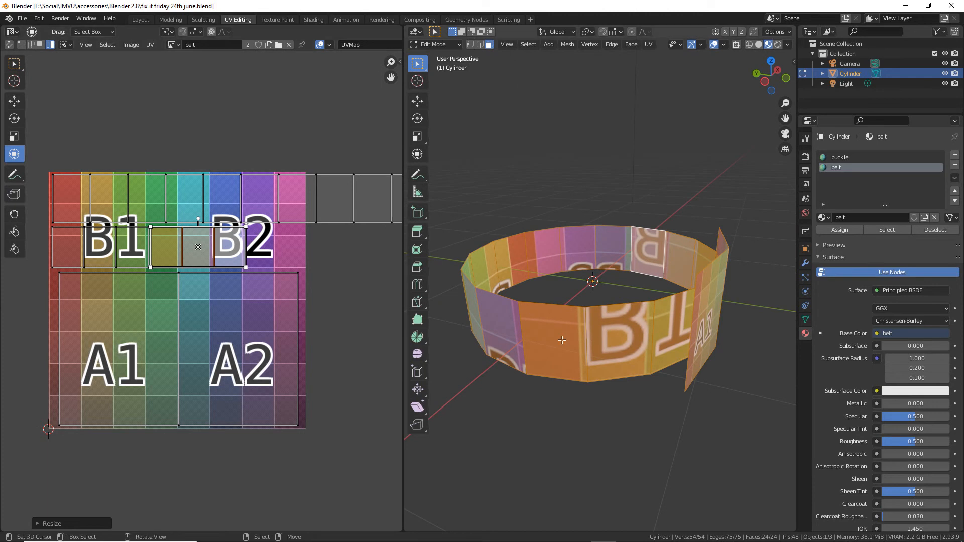
Select the three belt faces mapped to B1 beside the buckle and move them outward, away from the ring.
{"action": "left_click", "coordinate": [568, 342]}
{"action": "left_click", "coordinate": [607, 342], "text": "shift"}
{"action": "left_click", "coordinate": [676, 327], "text": "shift"}
{"action": "middle_click_drag", "start_coordinate": [677, 327], "coordinate": [485, 244]}
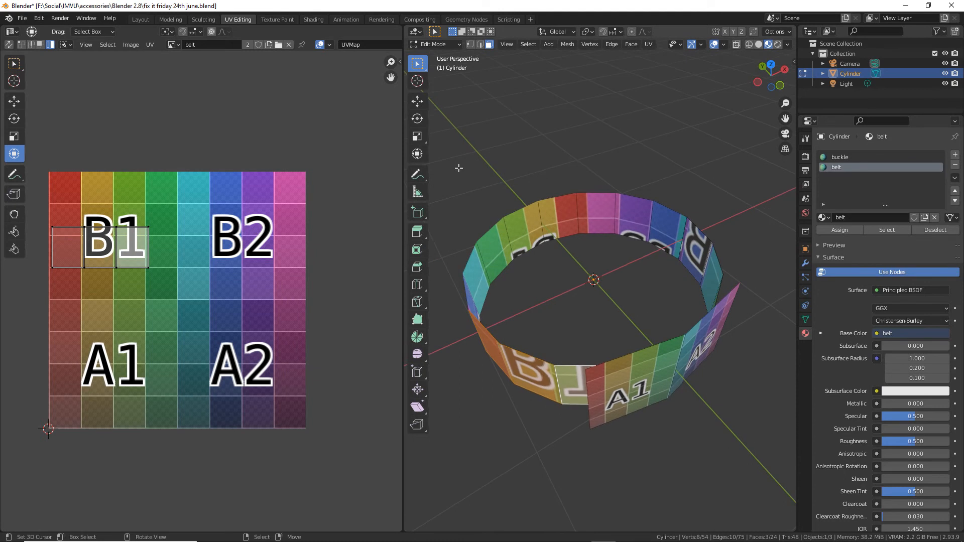
{"action": "left_click", "coordinate": [416, 101]}
{"action": "left_click_drag", "start_coordinate": [574, 348], "coordinate": [472, 378]}
Select the three belt faces on the buckle's other side and move them outward, away from the ring.
{"action": "middle_click_drag", "start_coordinate": [482, 362], "coordinate": [549, 329]}
{"action": "right_click", "coordinate": [550, 330]}
{"action": "right_click", "coordinate": [603, 326], "text": "shift"}
{"action": "right_click", "coordinate": [653, 320], "text": "shift"}
{"action": "middle_click_drag", "start_coordinate": [653, 320], "coordinate": [703, 372]}
{"action": "left_click_drag", "start_coordinate": [711, 371], "coordinate": [415, 414]}
Select the two buckle faces mapped to A1 and A2 and move them forward, away from the belt.
{"action": "scroll", "coordinate": [519, 376], "scroll_direction": "down", "scroll_amount": 3}
{"action": "right_click", "coordinate": [543, 336]}
{"action": "right_click", "coordinate": [582, 338], "text": "shift"}
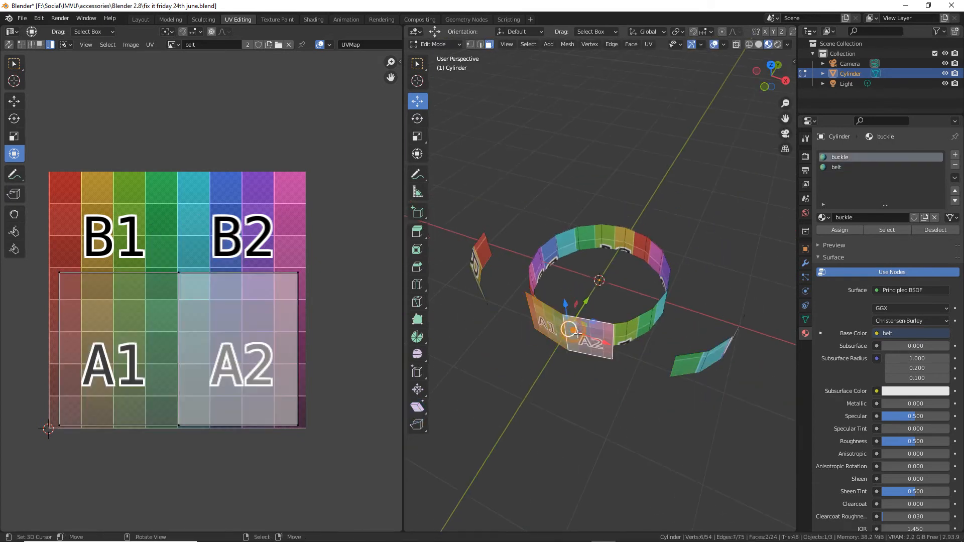
{"action": "left_click_drag", "start_coordinate": [583, 304], "coordinate": [550, 342]}
Examine which UV areas the separated side sections and the buckle faces occupy by selecting individual faces.
{"action": "mouse_move", "coordinate": [557, 331]}
{"action": "middle_mouse_down"}
{"action": "mouse_move", "coordinate": [618, 299]}
{"action": "mouse_move", "coordinate": [563, 322]}
{"action": "middle_mouse_up"}
{"action": "key", "text": "a"}
{"action": "middle_click_drag", "start_coordinate": [580, 324], "coordinate": [570, 309]}
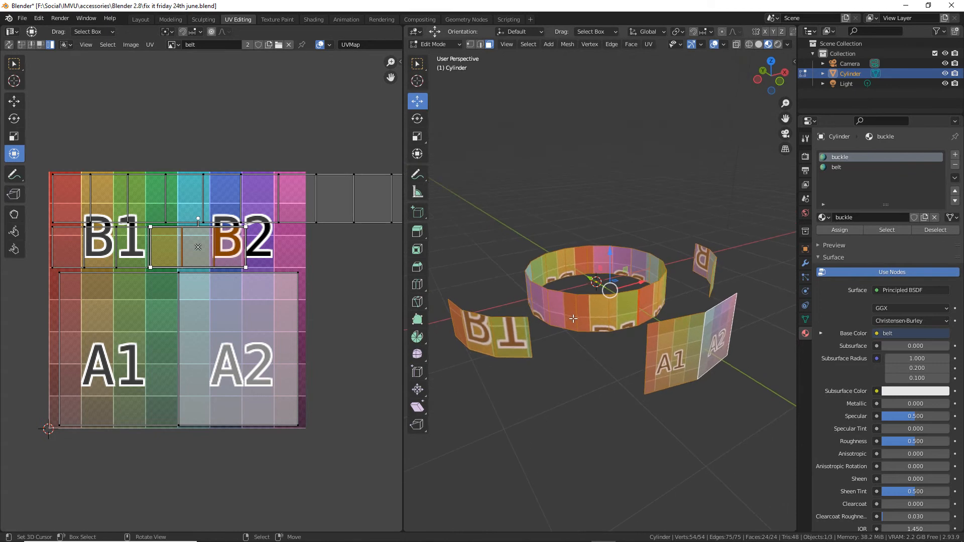
{"action": "left_click", "coordinate": [589, 303]}
{"action": "left_click", "coordinate": [703, 266]}
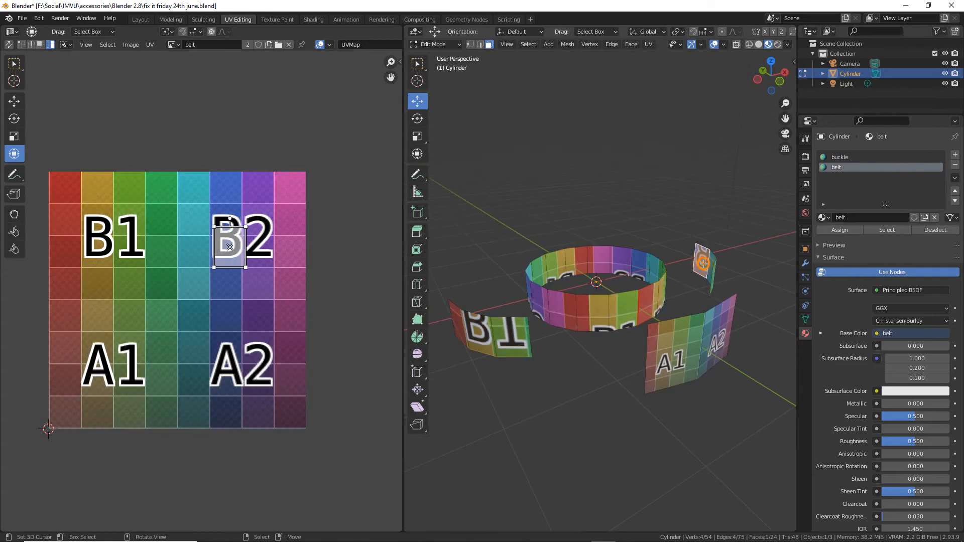
{"action": "left_click", "coordinate": [713, 334]}
{"action": "left_click", "coordinate": [487, 343]}
{"action": "left_click", "coordinate": [509, 336]}
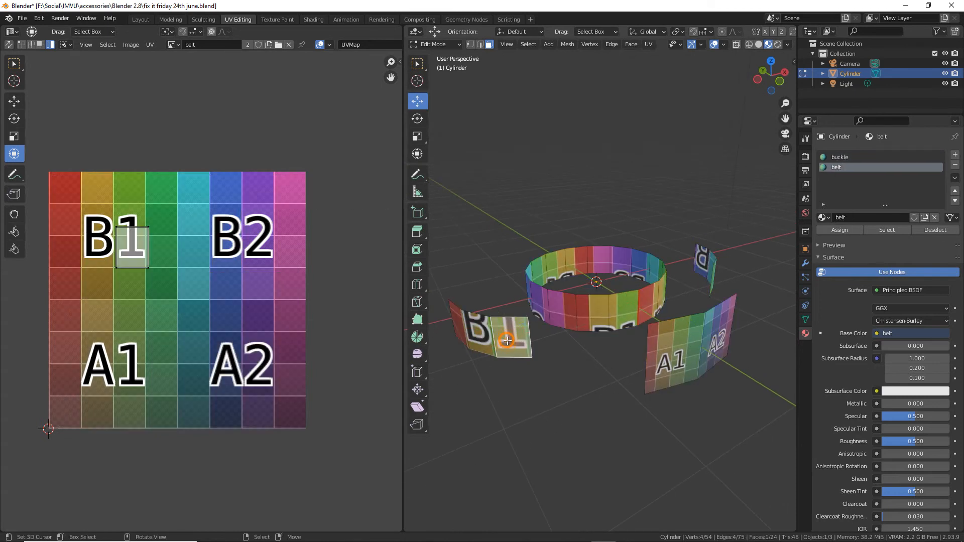
{"action": "left_click", "coordinate": [458, 324]}
{"action": "middle_click_drag", "start_coordinate": [645, 328], "coordinate": [613, 325]}
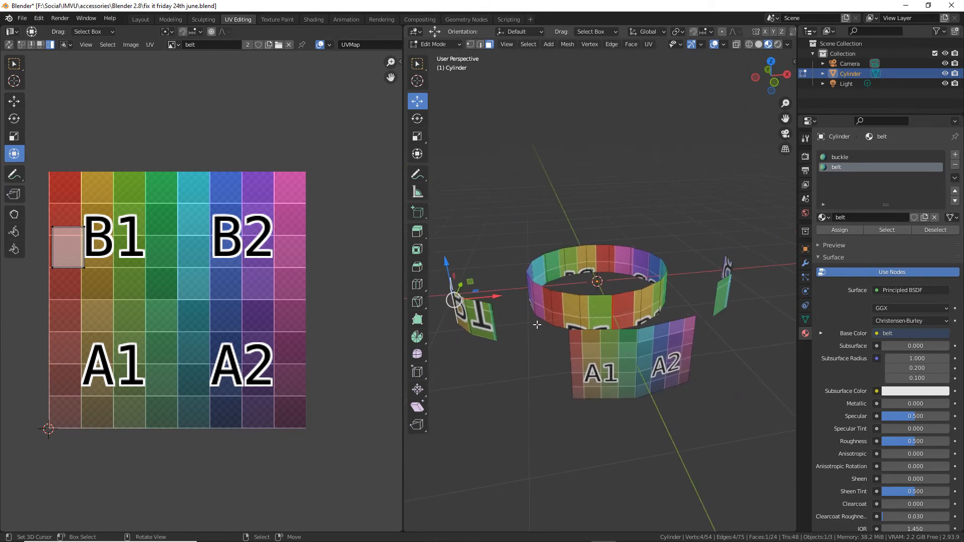
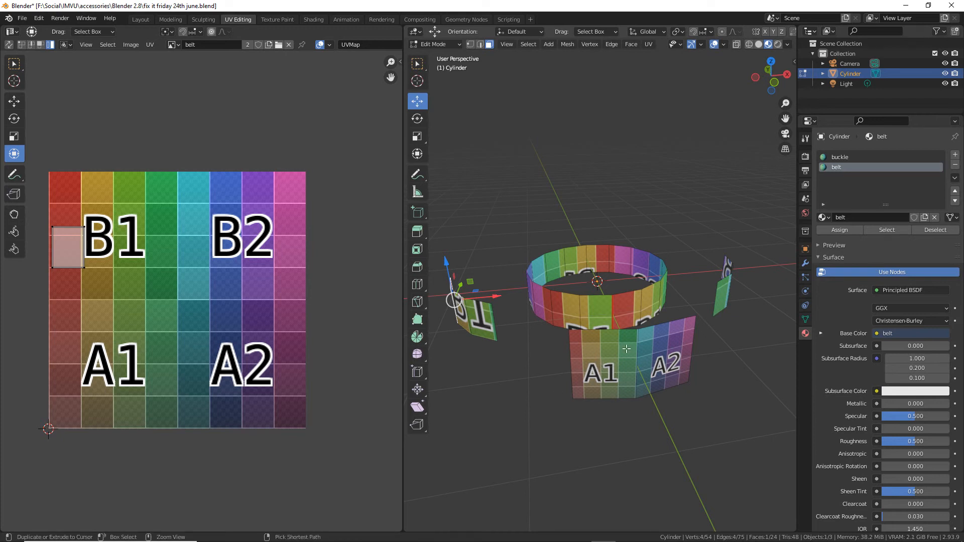
{"action": "left_click_drag", "start_coordinate": [628, 351], "coordinate": [617, 358]}
{"action": "mouse_move", "coordinate": [553, 290]}
{"action": "left_mouse_down"}
{"action": "mouse_move", "coordinate": [650, 312]}
{"action": "mouse_move", "coordinate": [571, 255]}
{"action": "left_mouse_up"}
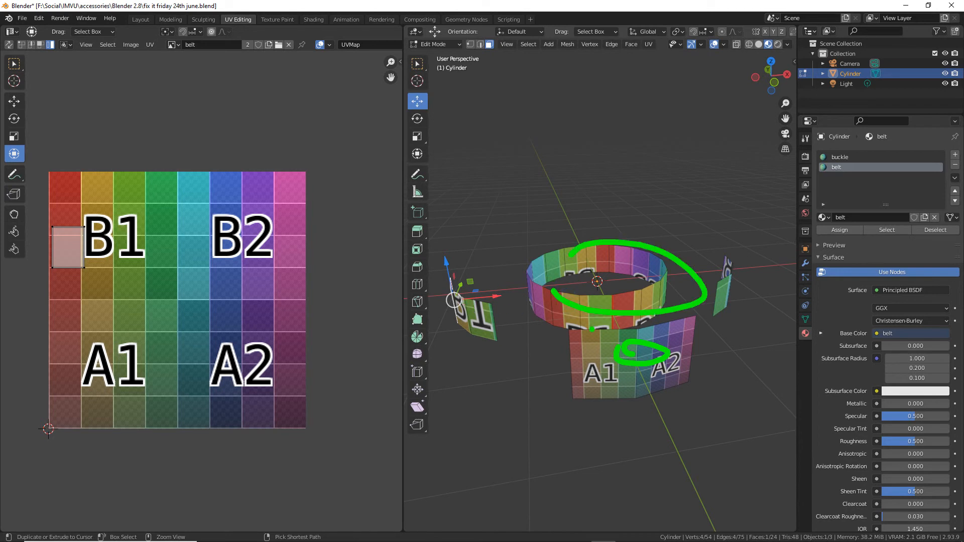
{"action": "key", "text": "Escape"}
Select all faces of the cylinder mesh to display its complete UV layout over the texture.
{"action": "mouse_move", "coordinate": [586, 353]}
{"action": "middle_mouse_down"}
{"action": "mouse_move", "coordinate": [654, 341]}
{"action": "mouse_move", "coordinate": [469, 345]}
{"action": "mouse_move", "coordinate": [513, 75]}
{"action": "middle_mouse_up"}
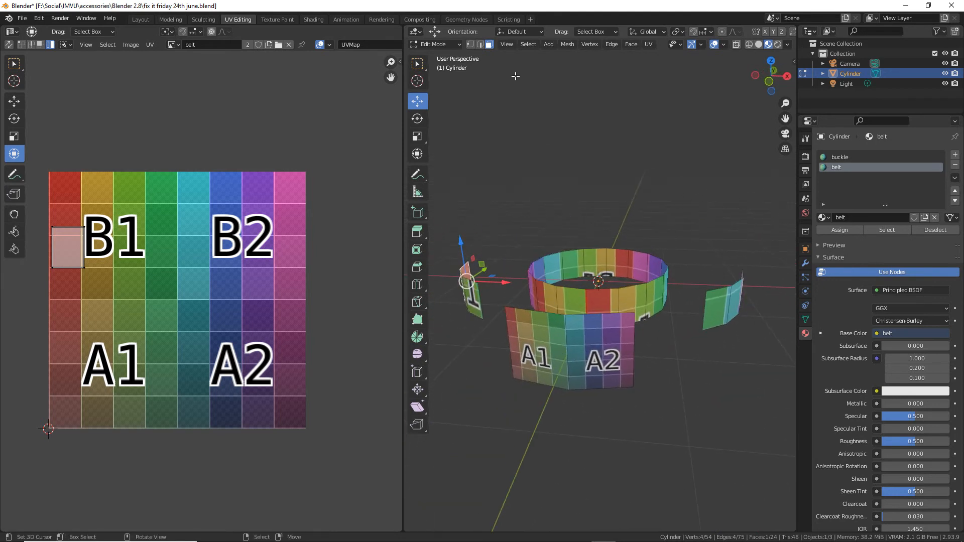
{"action": "left_click", "coordinate": [529, 44]}
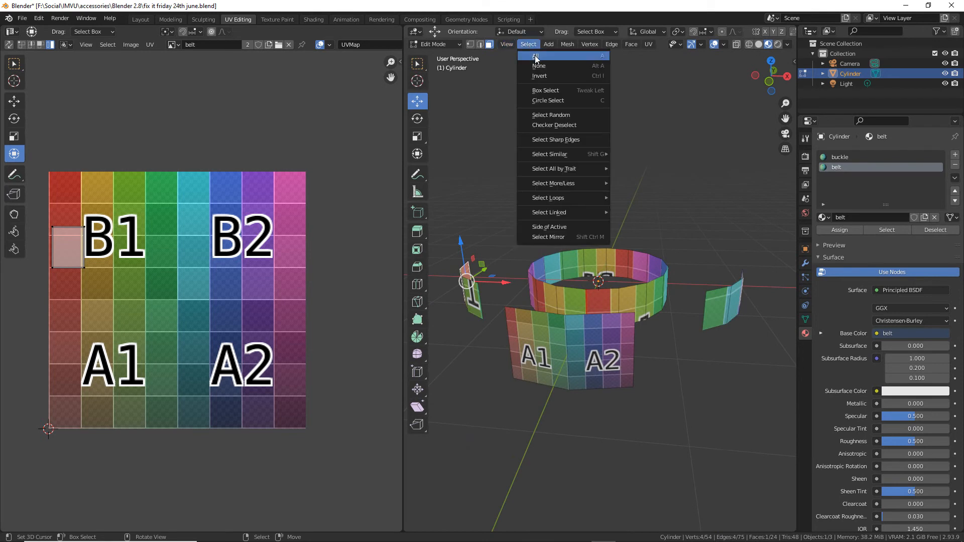
{"action": "left_click", "coordinate": [535, 56]}
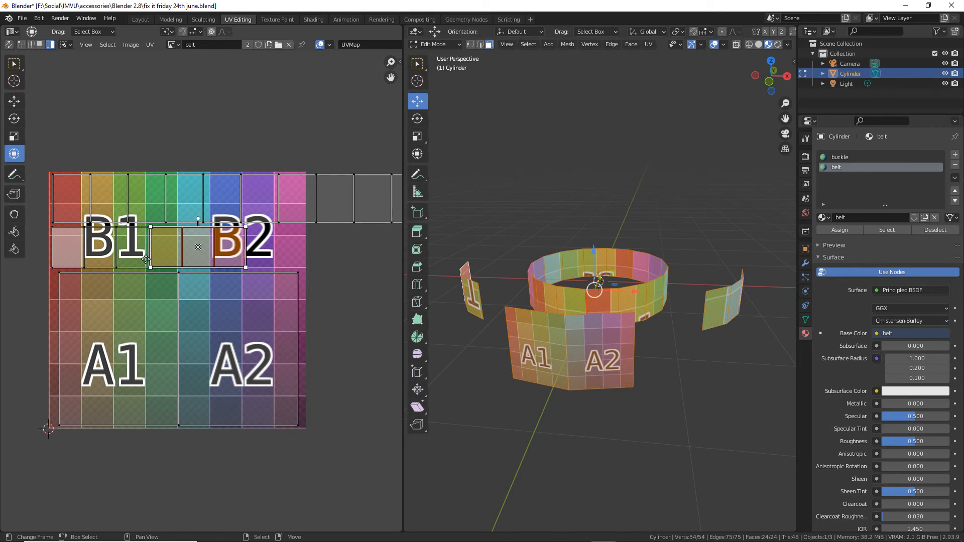
{"action": "middle_click_drag", "start_coordinate": [146, 263], "coordinate": [150, 255]}
{"action": "middle_click_drag", "start_coordinate": [539, 353], "coordinate": [564, 344]}
{"action": "scroll", "coordinate": [565, 345], "scroll_direction": "up", "scroll_amount": 2}
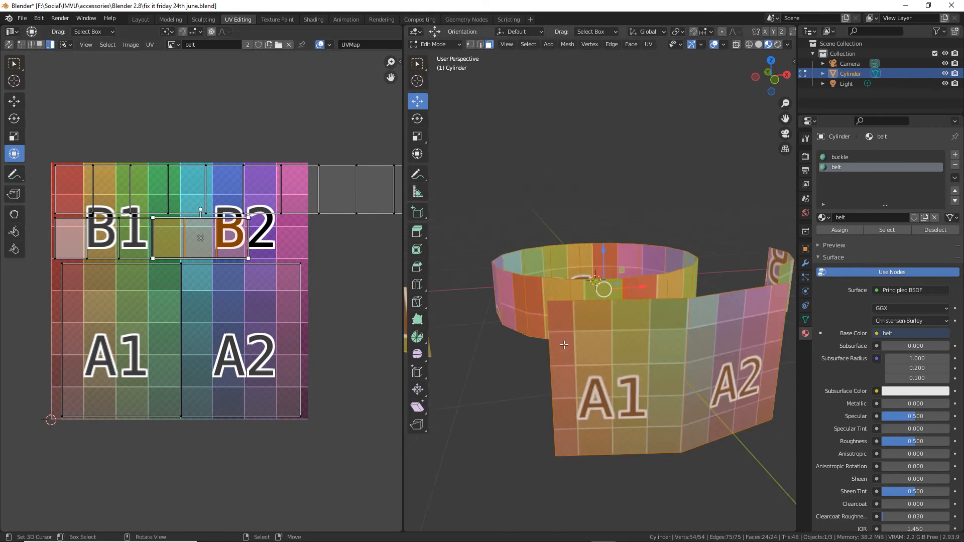
{"action": "scroll", "coordinate": [479, 259], "scroll_direction": "down", "scroll_amount": 1}
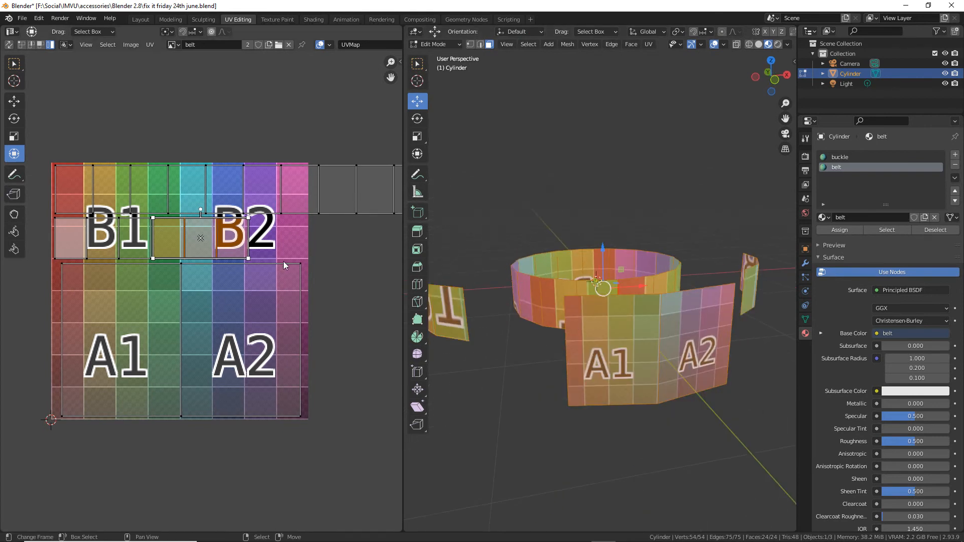
{"action": "middle_click_drag", "start_coordinate": [620, 322], "coordinate": [619, 319]}
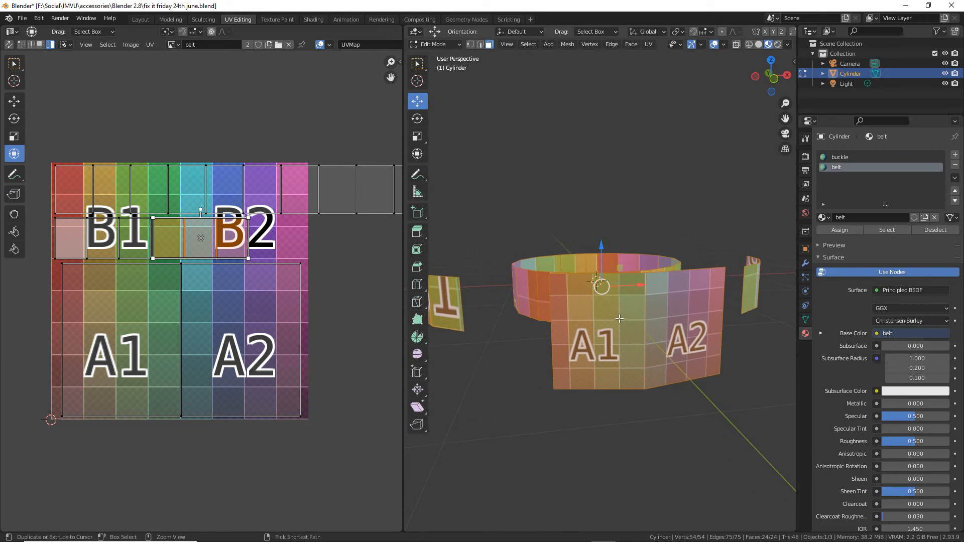
{"action": "mouse_move", "coordinate": [582, 304]}
{"action": "left_mouse_down"}
{"action": "mouse_move", "coordinate": [617, 300]}
{"action": "mouse_move", "coordinate": [680, 324]}
{"action": "mouse_move", "coordinate": [686, 313]}
{"action": "left_mouse_up"}
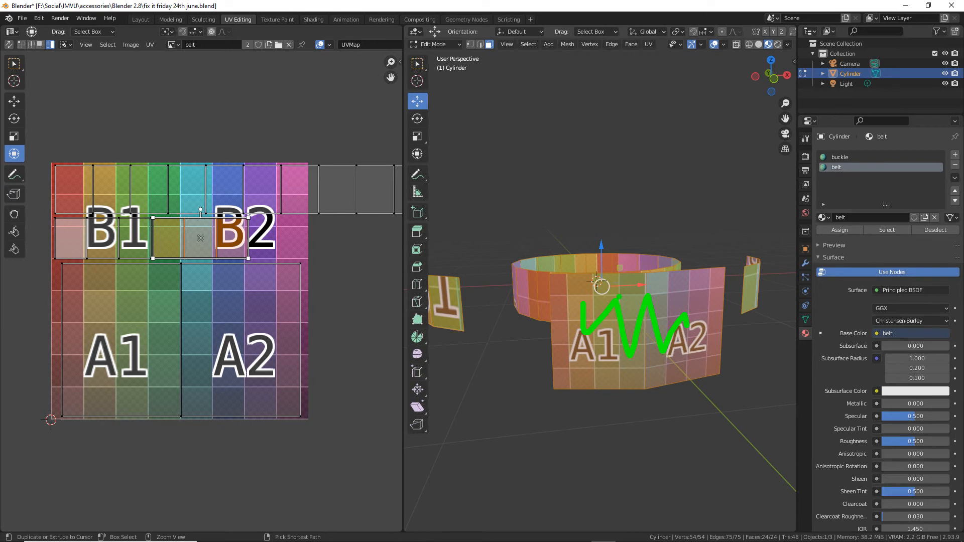
{"action": "mouse_move", "coordinate": [56, 258]}
{"action": "left_mouse_down"}
{"action": "mouse_move", "coordinate": [50, 416]}
{"action": "mouse_move", "coordinate": [283, 430]}
{"action": "mouse_move", "coordinate": [314, 269]}
{"action": "mouse_move", "coordinate": [61, 259]}
{"action": "left_mouse_up"}
{"action": "mouse_move", "coordinate": [117, 177]}
{"action": "left_mouse_down"}
{"action": "mouse_move", "coordinate": [300, 171]}
{"action": "mouse_move", "coordinate": [281, 181]}
{"action": "left_mouse_up"}
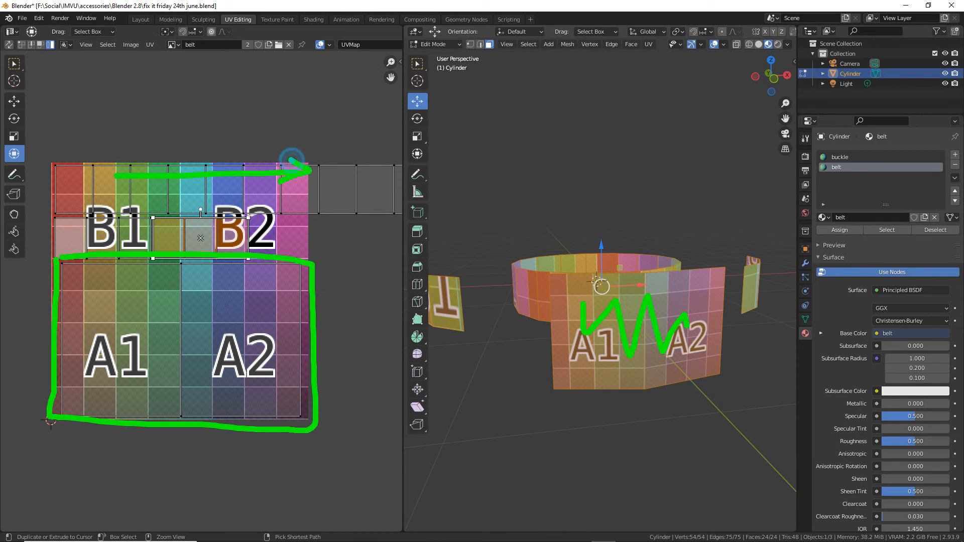
{"action": "left_click_drag", "start_coordinate": [121, 161], "coordinate": [116, 184]}
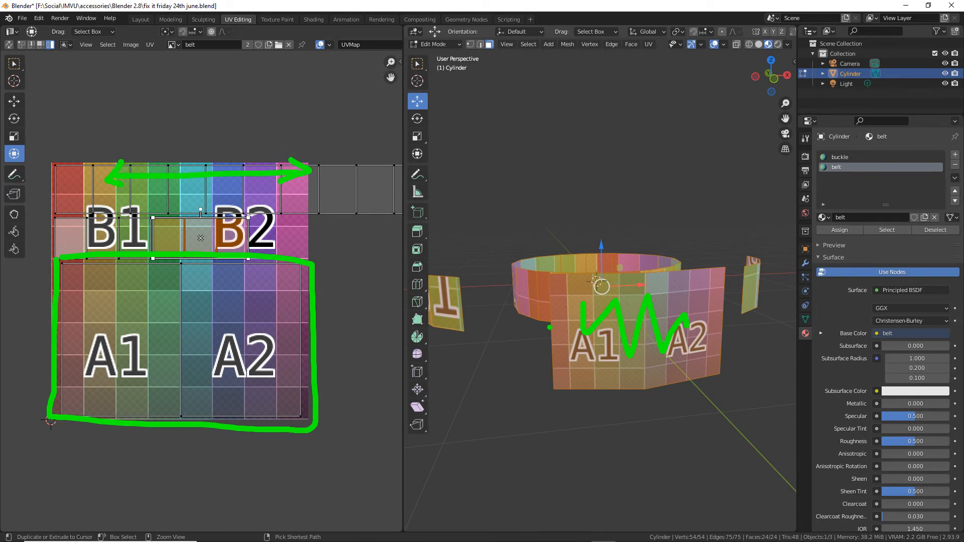
{"action": "key", "text": "Escape"}
{"action": "middle_click_drag", "start_coordinate": [555, 338], "coordinate": [624, 345]}
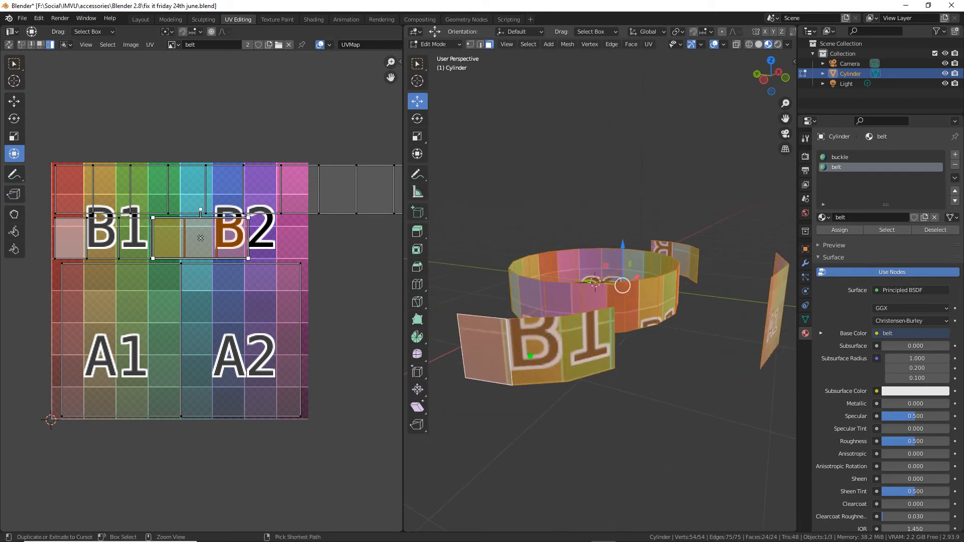
{"action": "left_click_drag", "start_coordinate": [477, 340], "coordinate": [580, 354]}
{"action": "left_click_drag", "start_coordinate": [666, 243], "coordinate": [694, 266]}
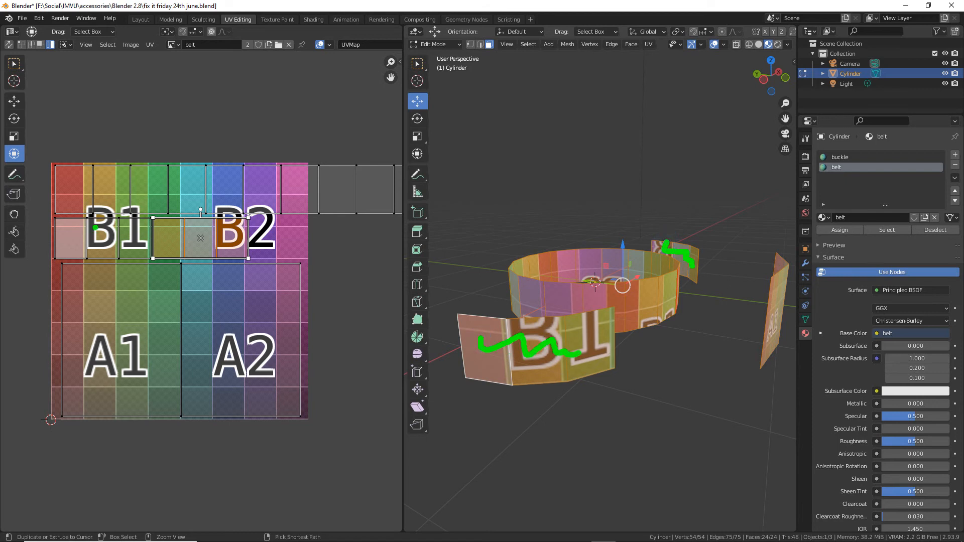
{"action": "mouse_move", "coordinate": [46, 211]}
{"action": "left_mouse_down"}
{"action": "mouse_move", "coordinate": [138, 275]}
{"action": "mouse_move", "coordinate": [152, 214]}
{"action": "mouse_move", "coordinate": [64, 215]}
{"action": "left_mouse_up"}
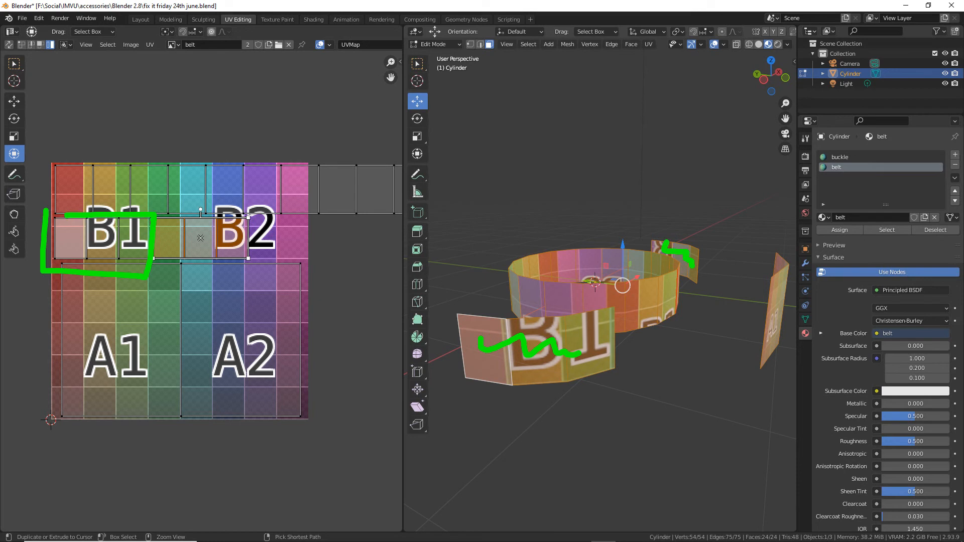
{"action": "mouse_move", "coordinate": [157, 213]}
{"action": "left_mouse_down"}
{"action": "mouse_move", "coordinate": [260, 265]}
{"action": "mouse_move", "coordinate": [124, 269]}
{"action": "left_mouse_up"}
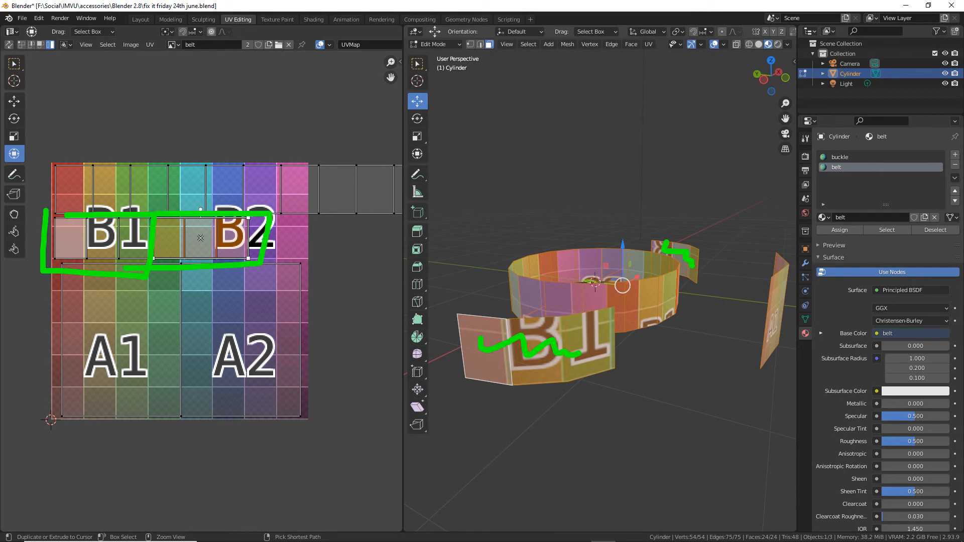
{"action": "mouse_move", "coordinate": [493, 361]}
{"action": "left_mouse_down"}
{"action": "mouse_move", "coordinate": [492, 374]}
{"action": "mouse_move", "coordinate": [583, 351]}
{"action": "left_mouse_up"}
{"action": "left_click_drag", "start_coordinate": [672, 241], "coordinate": [720, 277]}
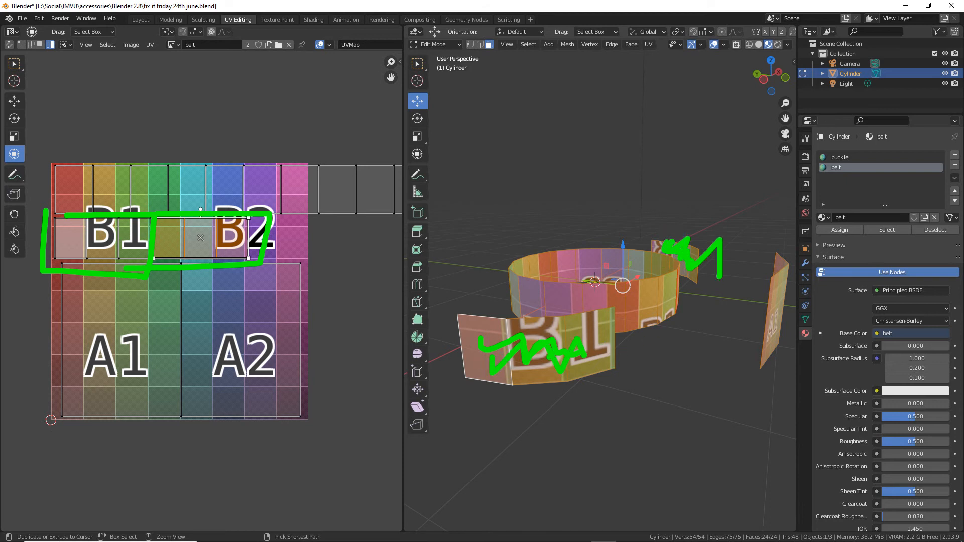
{"action": "mouse_move", "coordinate": [708, 352]}
{"action": "middle_mouse_down"}
{"action": "mouse_move", "coordinate": [556, 354]}
{"action": "mouse_move", "coordinate": [601, 354]}
{"action": "middle_mouse_up"}
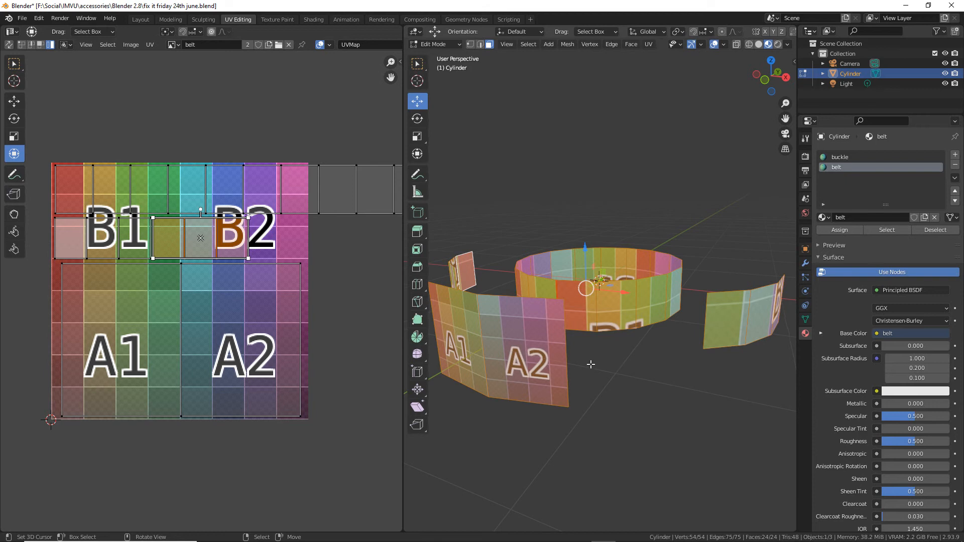
{"action": "mouse_move", "coordinate": [590, 364]}
{"action": "middle_mouse_down"}
{"action": "mouse_move", "coordinate": [628, 365]}
{"action": "mouse_move", "coordinate": [586, 360]}
{"action": "middle_mouse_up"}
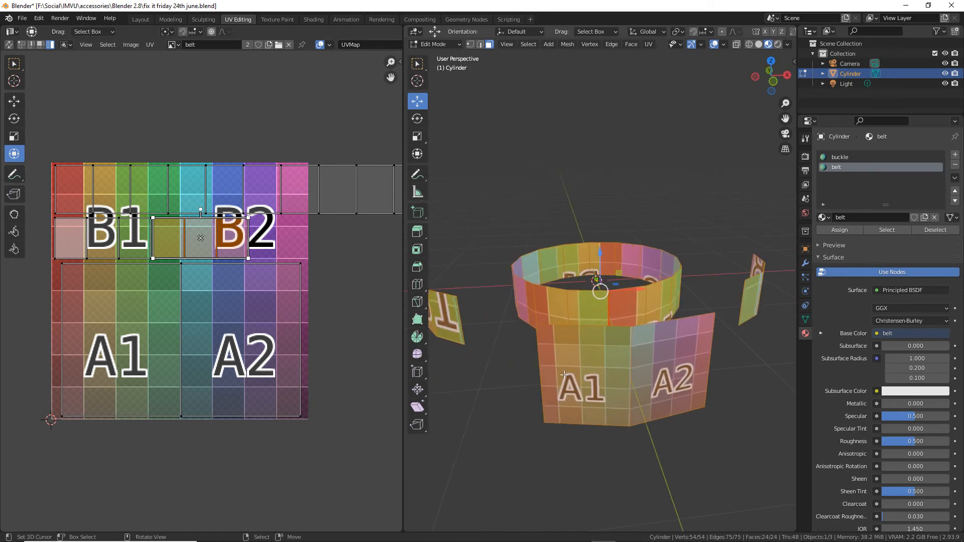
{"action": "middle_click_drag", "start_coordinate": [564, 373], "coordinate": [600, 367]}
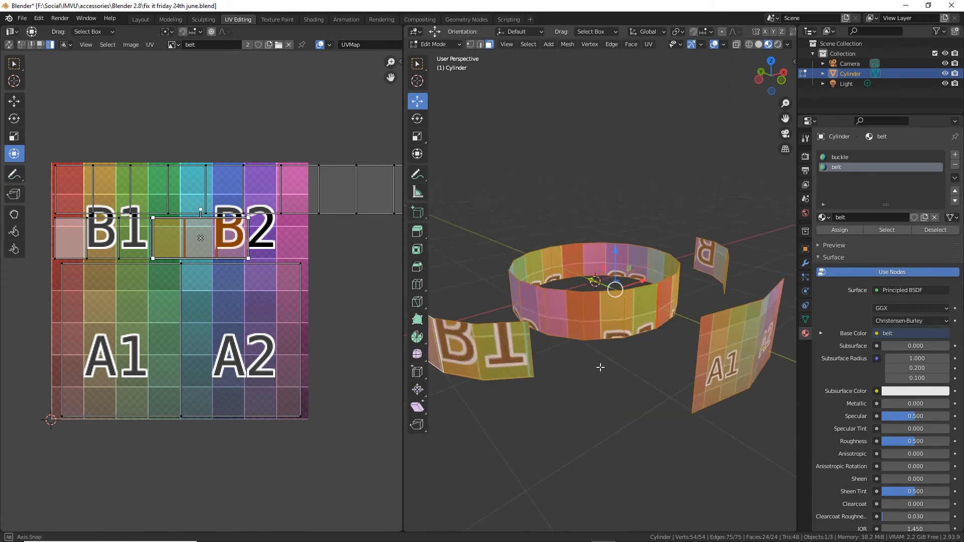
Save a copy of the project as "fix it friday 24th june (2).blend".
{"action": "left_click", "coordinate": [22, 18]}
{"action": "left_click", "coordinate": [42, 94]}
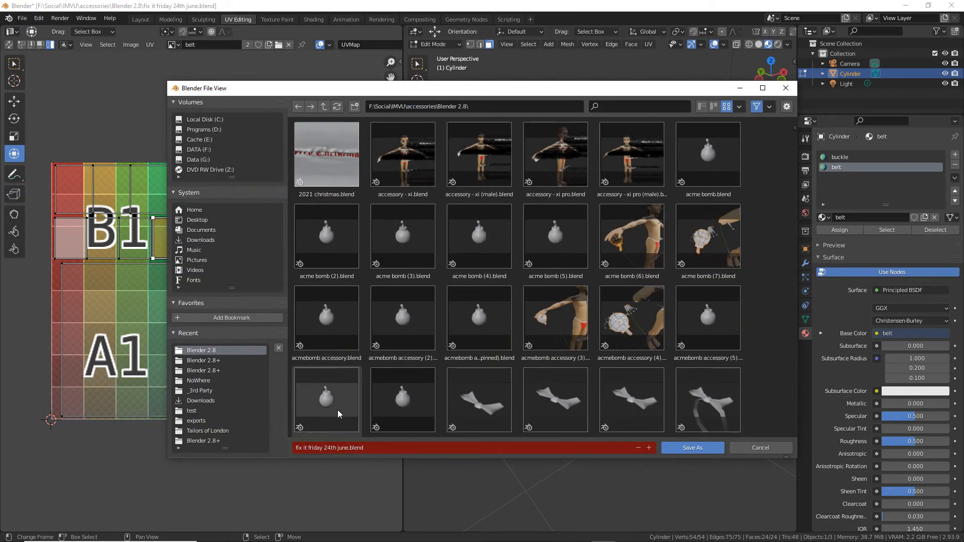
{"action": "left_click", "coordinate": [346, 448]}
{"action": "left_click", "coordinate": [350, 448]}
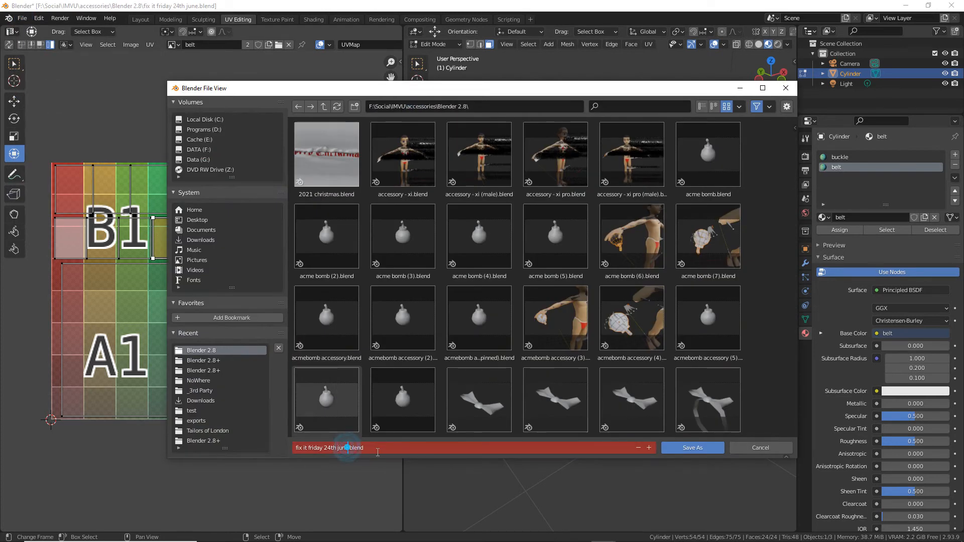
{"action": "type", "text": "(2)"}
{"action": "key", "text": "Return"}
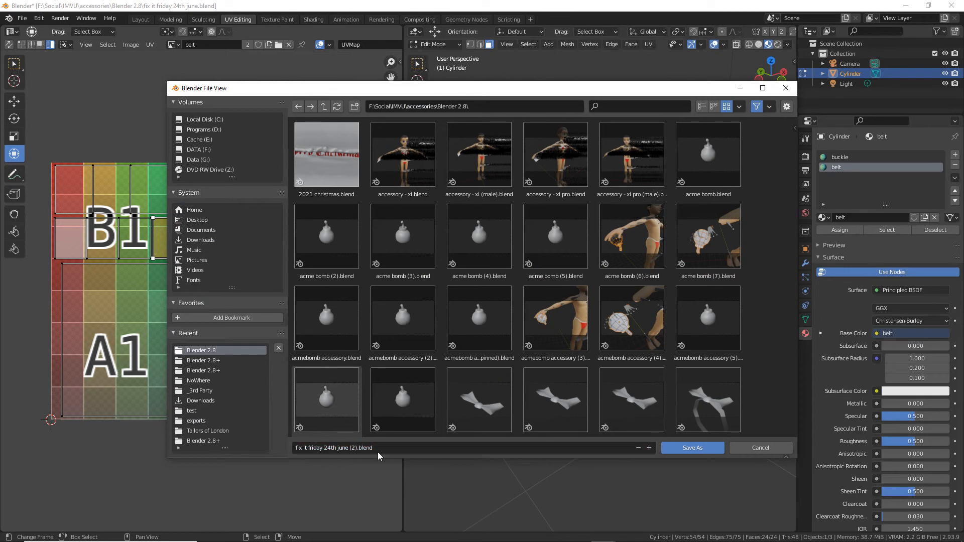
{"action": "left_click", "coordinate": [693, 447]}
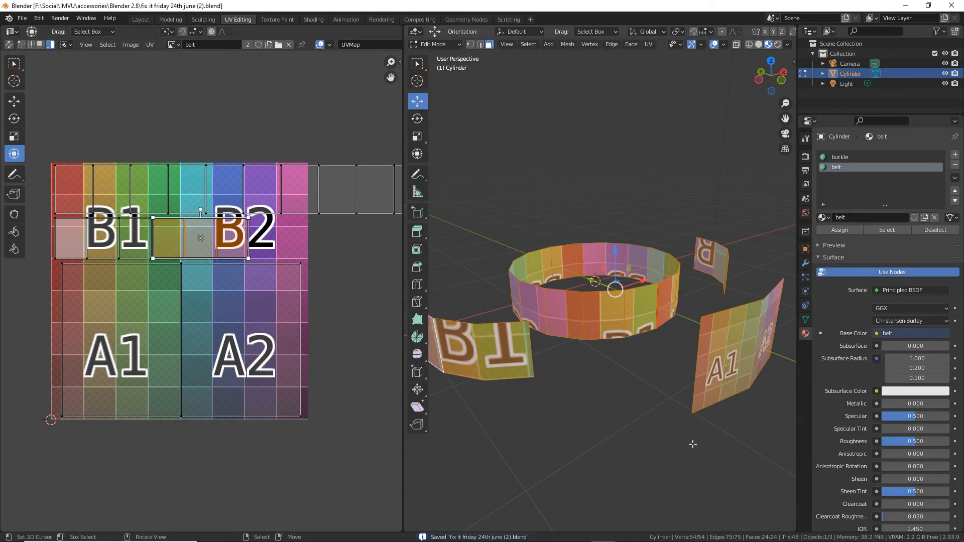
Switch to the Layout workspace and frame the ring with its separated side and buckle sections.
{"action": "left_click", "coordinate": [140, 20]}
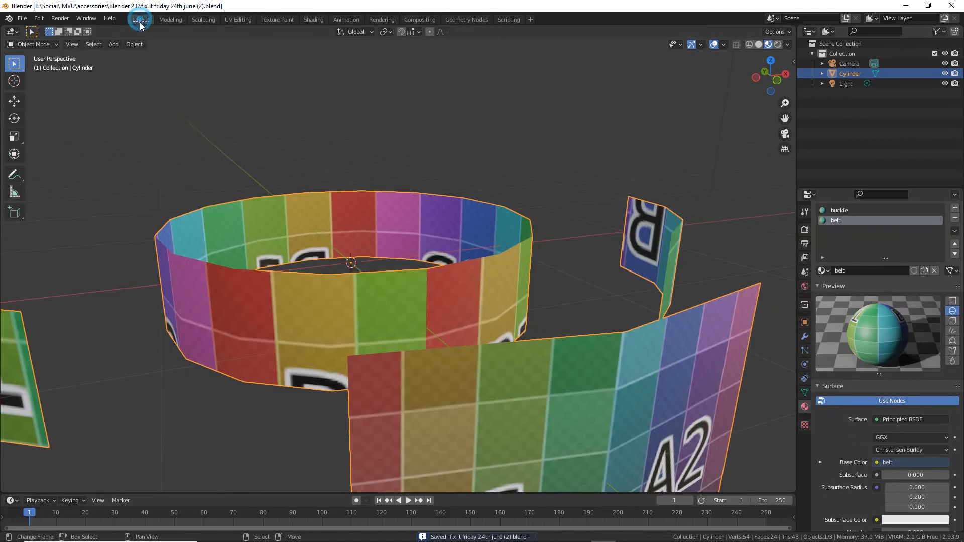
{"action": "scroll", "coordinate": [249, 324], "scroll_direction": "down", "scroll_amount": 4}
{"action": "scroll", "coordinate": [250, 324], "scroll_direction": "up", "scroll_amount": 2}
{"action": "middle_click_drag", "start_coordinate": [291, 320], "coordinate": [312, 323]}
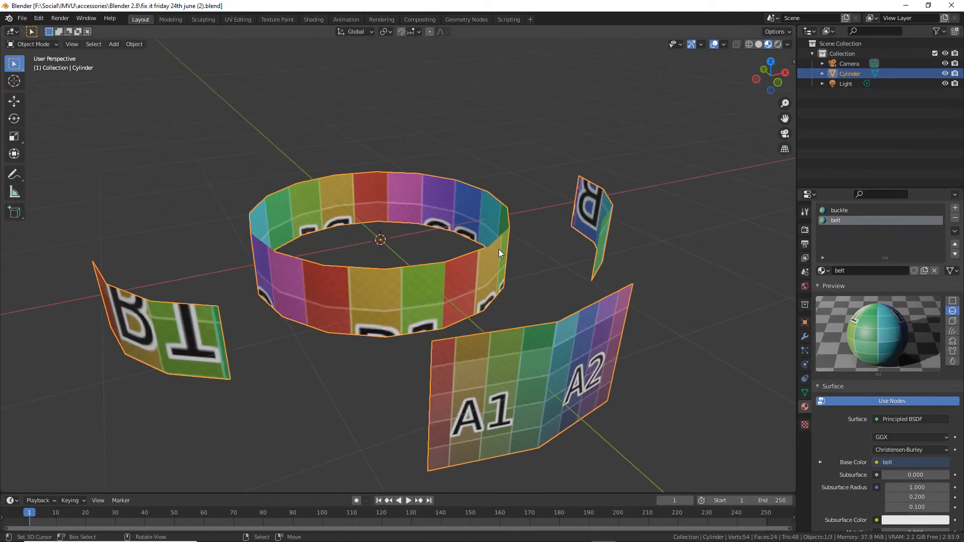
Switch to IMVU Studio, maximize it, and open the Phone 3 Fuchsia draft product for editing.
{"action": "left_click", "coordinate": [909, 5]}
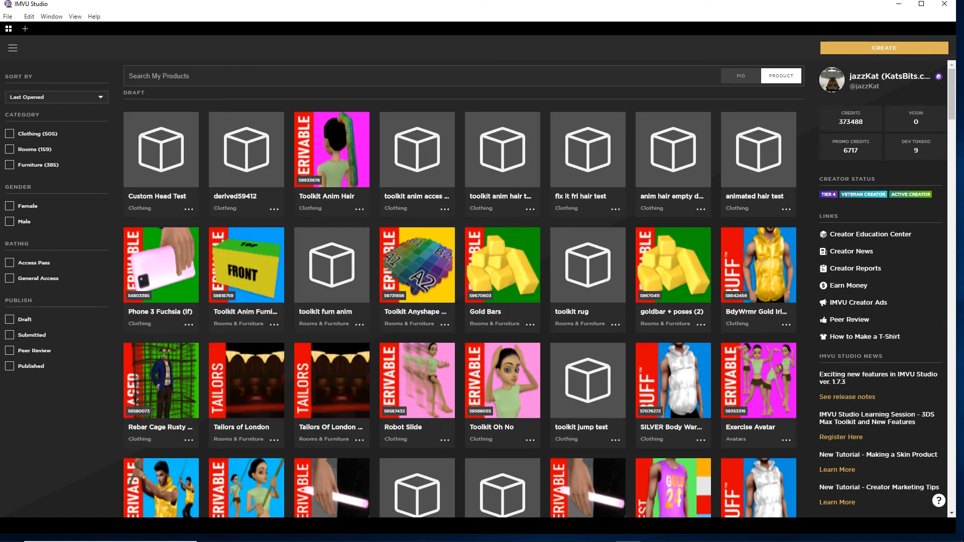
{"action": "left_click", "coordinate": [921, 4]}
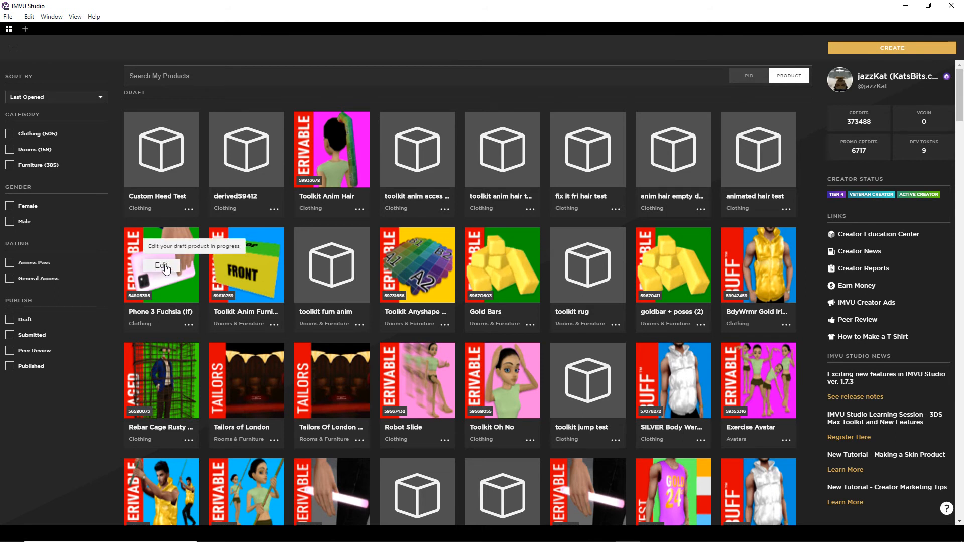
{"action": "left_click", "coordinate": [161, 266]}
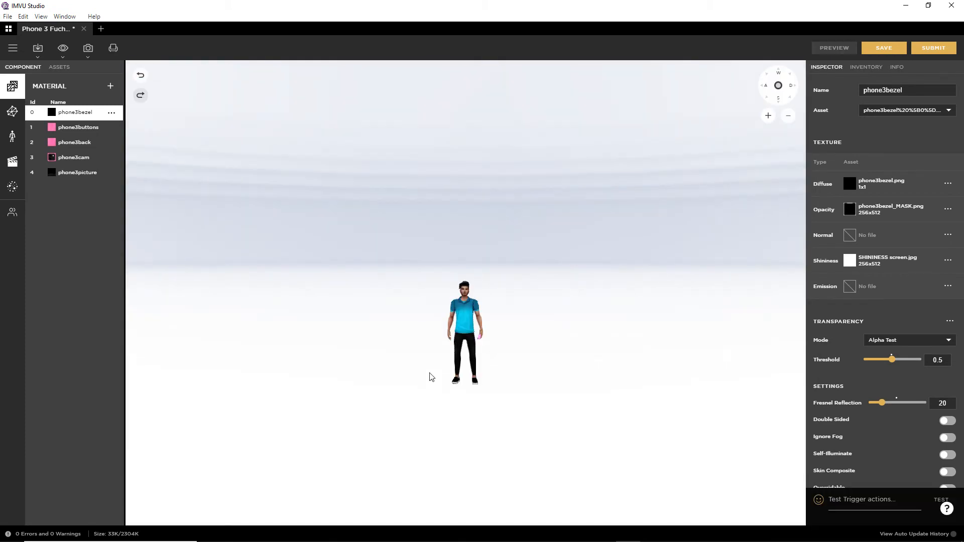
{"action": "scroll", "coordinate": [430, 373], "scroll_direction": "up", "scroll_amount": 5}
{"action": "right_click_drag", "start_coordinate": [579, 399], "coordinate": [499, 316]}
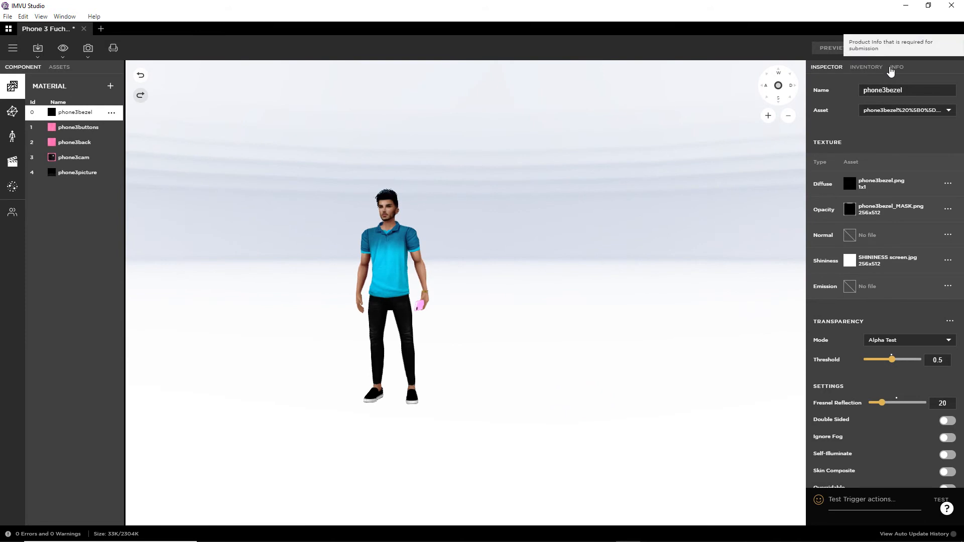
Search the product inventory for "creator".
{"action": "left_click", "coordinate": [866, 67]}
{"action": "left_click", "coordinate": [847, 91]}
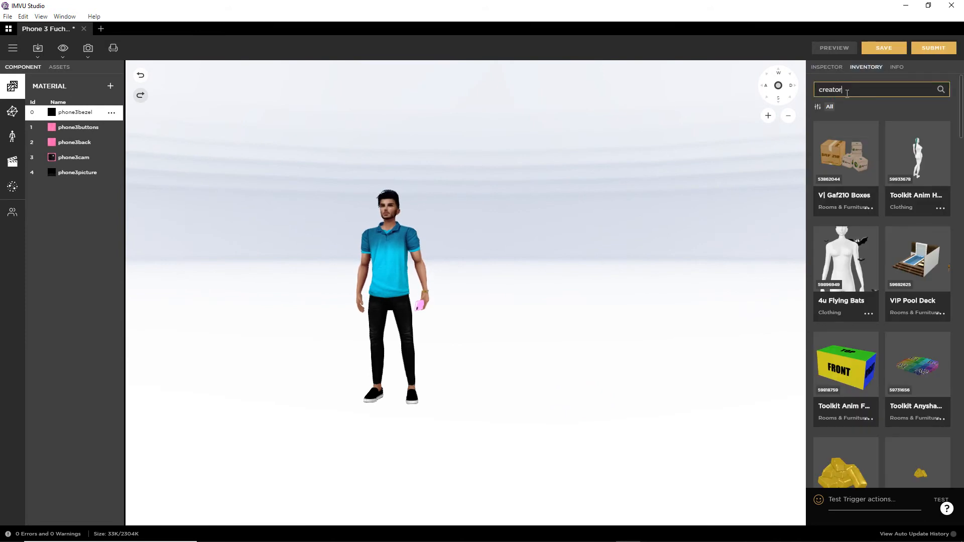
{"action": "key", "text": "Return"}
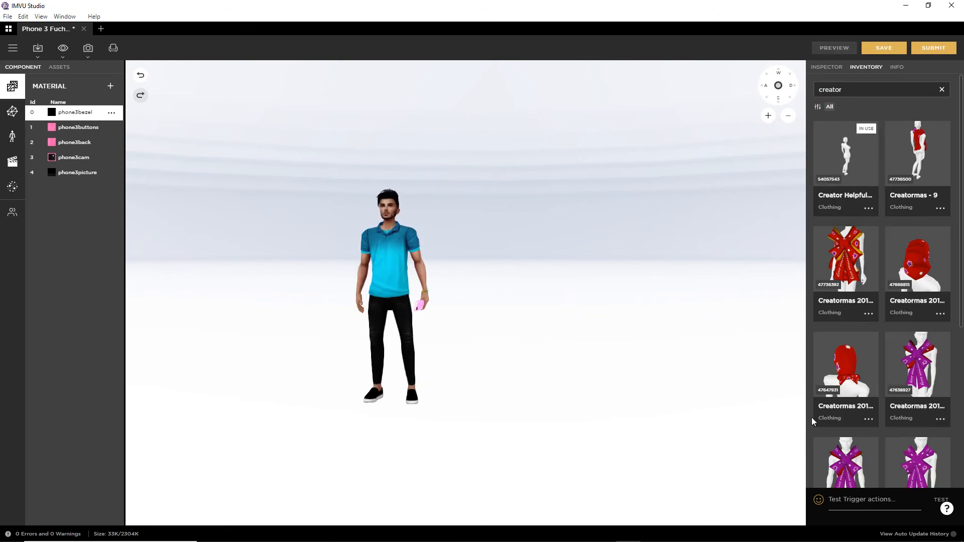
Test the trigger action cr2 to put the avatar in an arms-out pose.
{"action": "left_click", "coordinate": [845, 502]}
{"action": "type", "text": "c"}
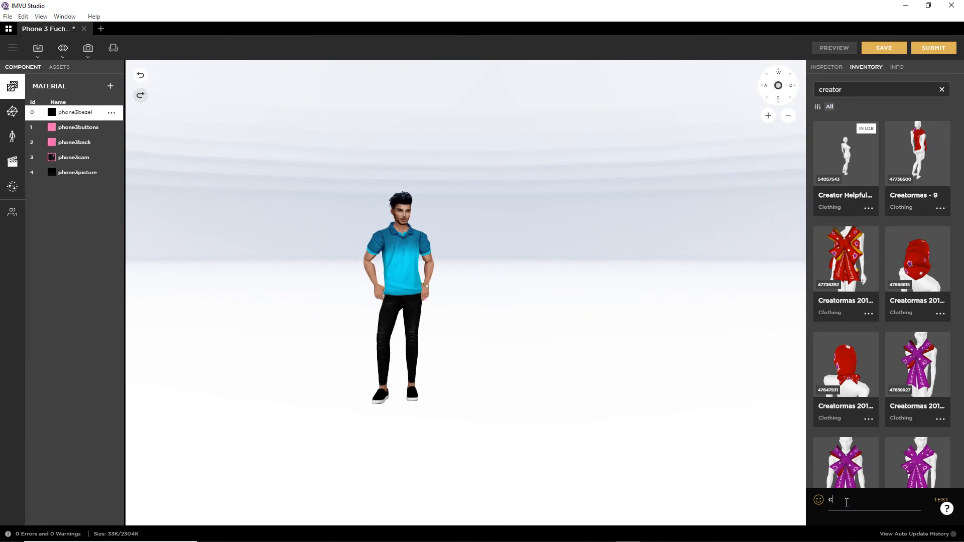
{"action": "type", "text": "r2"}
{"action": "key", "text": "Return"}
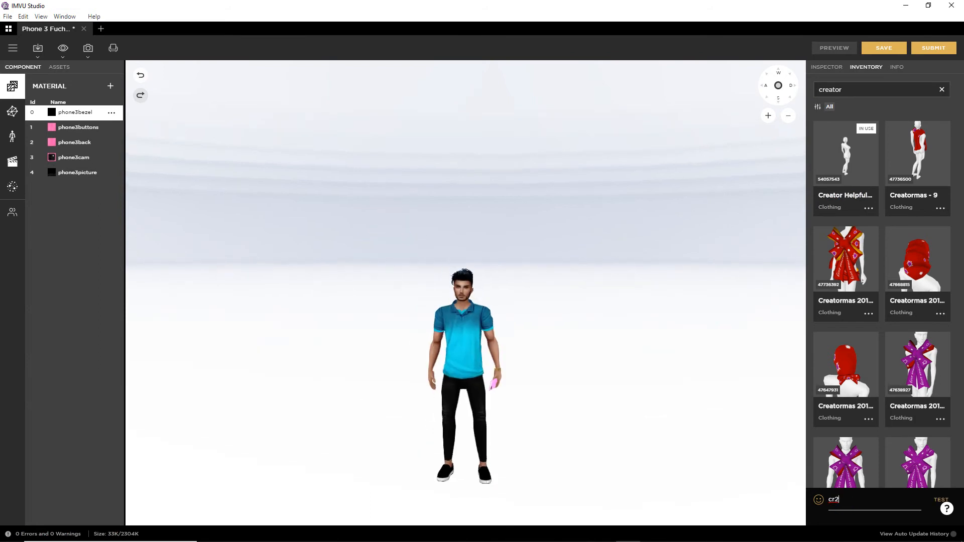
Examine the phone in the avatar's hand up close, viewing its back and camera from different angles.
{"action": "right_click_drag", "start_coordinate": [549, 409], "coordinate": [523, 356]}
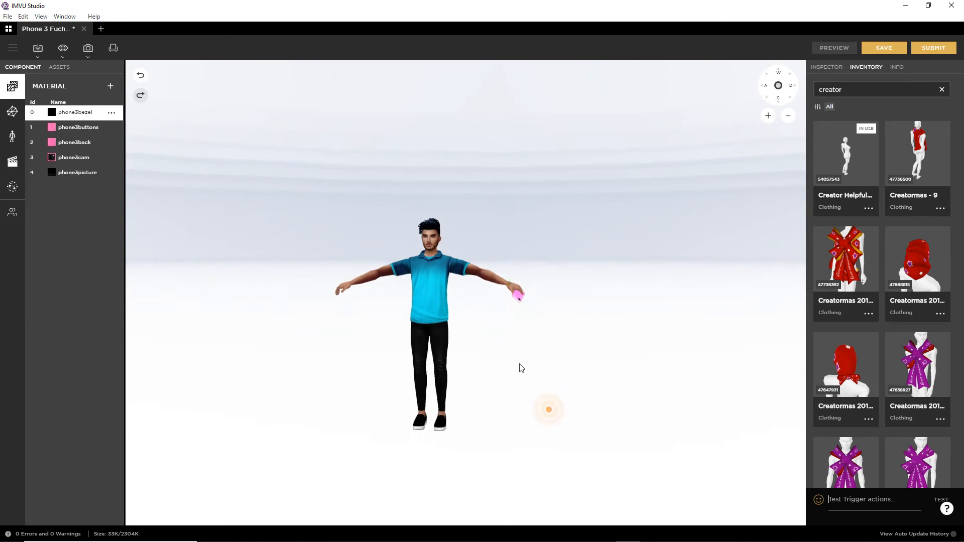
{"action": "scroll", "coordinate": [522, 367], "scroll_direction": "up", "scroll_amount": 4}
{"action": "scroll", "coordinate": [521, 371], "scroll_direction": "up", "scroll_amount": 3}
{"action": "left_click_drag", "start_coordinate": [654, 393], "coordinate": [665, 417]}
{"action": "scroll", "coordinate": [585, 421], "scroll_direction": "up", "scroll_amount": 3}
{"action": "right_click_drag", "start_coordinate": [664, 417], "coordinate": [438, 357]}
{"action": "mouse_move", "coordinate": [439, 365]}
{"action": "left_mouse_down"}
{"action": "mouse_move", "coordinate": [452, 374]}
{"action": "mouse_move", "coordinate": [438, 383]}
{"action": "mouse_move", "coordinate": [439, 374]}
{"action": "left_mouse_up"}
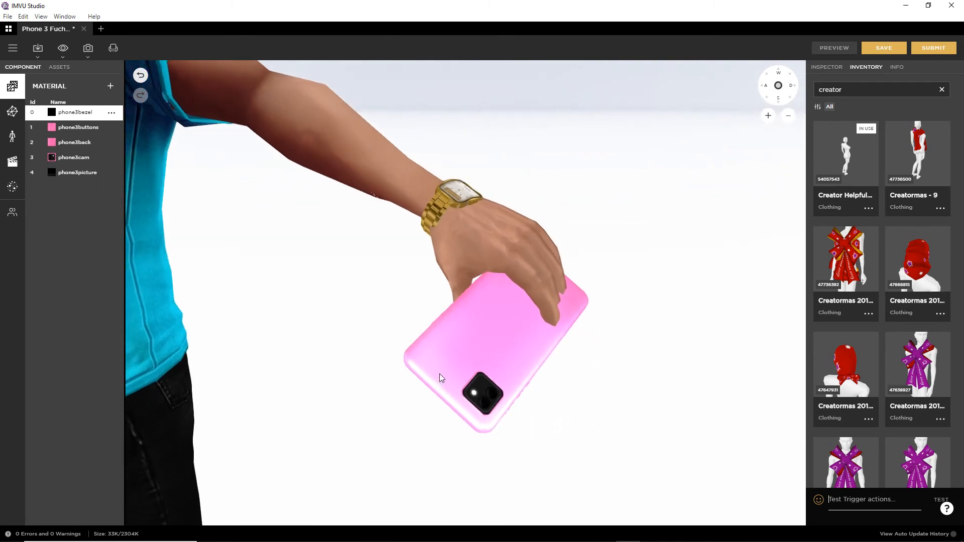
{"action": "scroll", "coordinate": [541, 405], "scroll_direction": "up", "scroll_amount": 3}
{"action": "left_click_drag", "start_coordinate": [541, 404], "coordinate": [506, 401]}
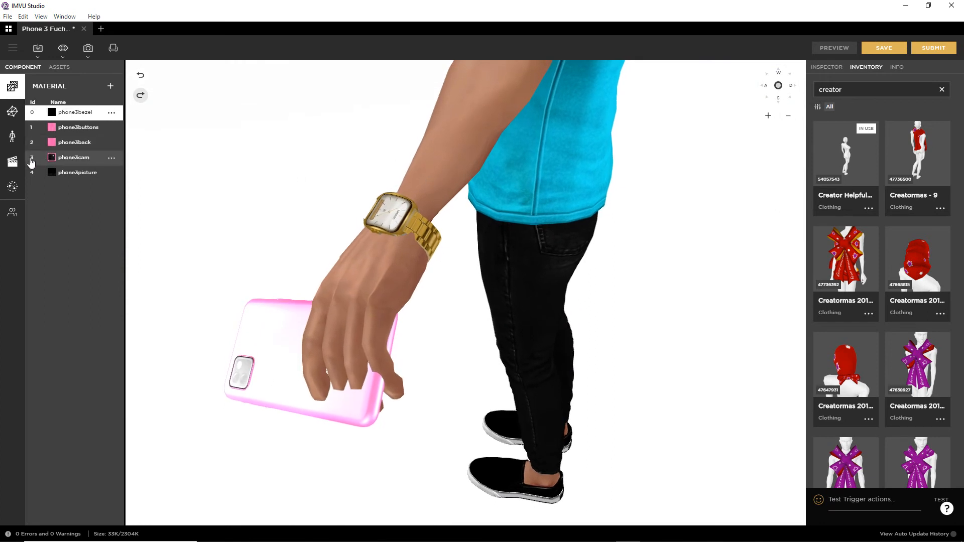
Display the phone3back material's Diffuse and Shininess textures side by side, next to the phone in the preview.
{"action": "left_click", "coordinate": [72, 144]}
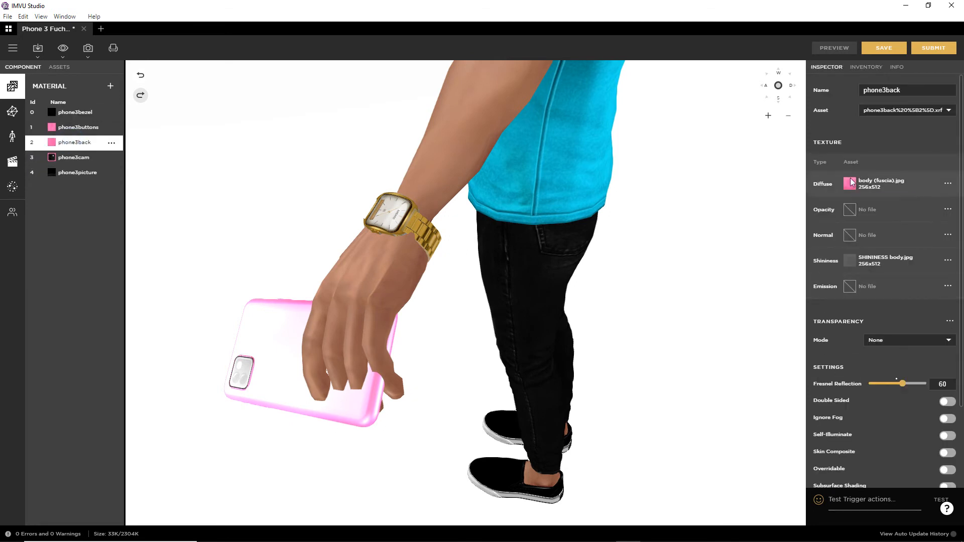
{"action": "mouse_move", "coordinate": [849, 184]}
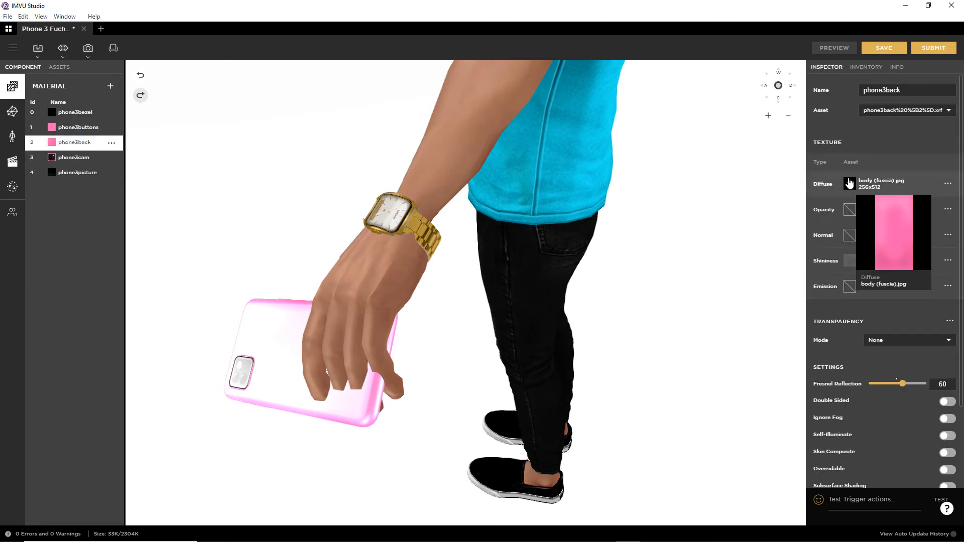
{"action": "left_click", "coordinate": [849, 184]}
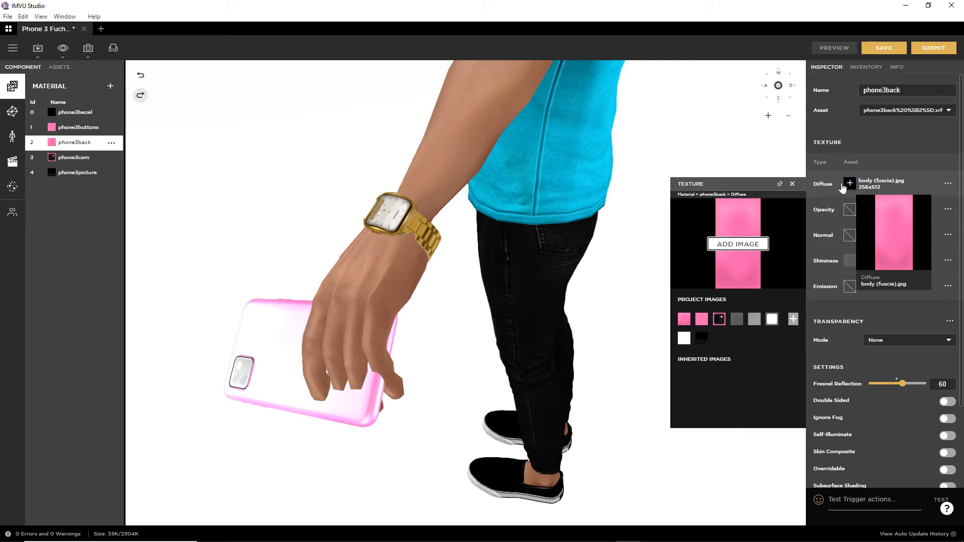
{"action": "left_click_drag", "start_coordinate": [722, 184], "coordinate": [696, 126]}
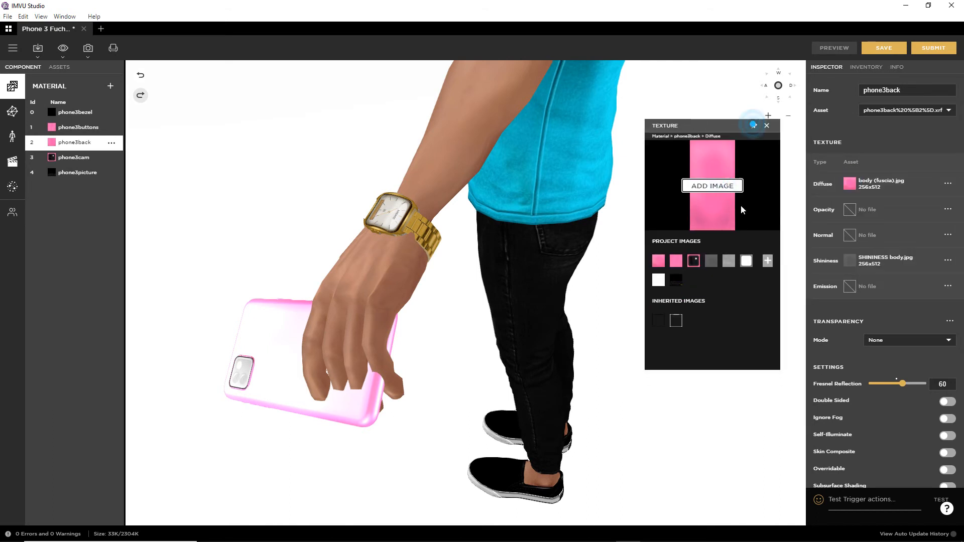
{"action": "left_click", "coordinate": [849, 261]}
{"action": "left_click", "coordinate": [780, 262]}
{"action": "left_click_drag", "start_coordinate": [756, 262], "coordinate": [584, 126]}
{"action": "left_click_drag", "start_coordinate": [353, 410], "coordinate": [261, 379]}
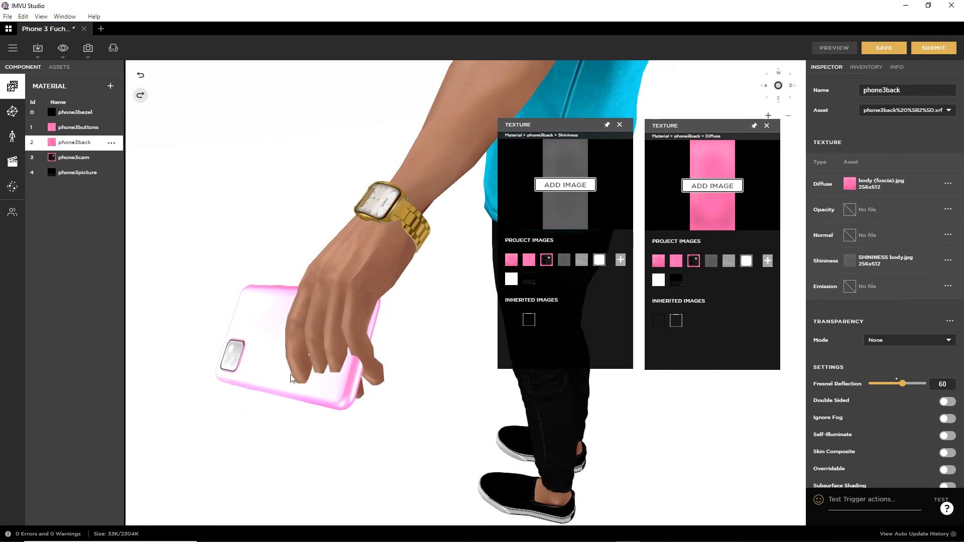
Filter the "creator" inventory results by the Rooms category, and reset the filters.
{"action": "left_click", "coordinate": [866, 67]}
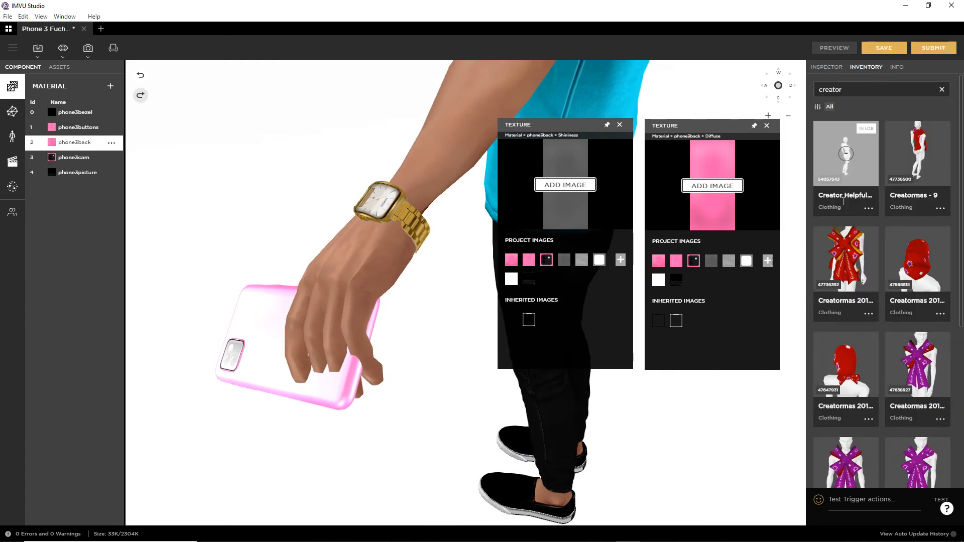
{"action": "mouse_move", "coordinate": [251, 441]}
{"action": "left_mouse_down"}
{"action": "mouse_move", "coordinate": [256, 424]}
{"action": "mouse_move", "coordinate": [243, 426]}
{"action": "mouse_move", "coordinate": [243, 441]}
{"action": "left_mouse_up"}
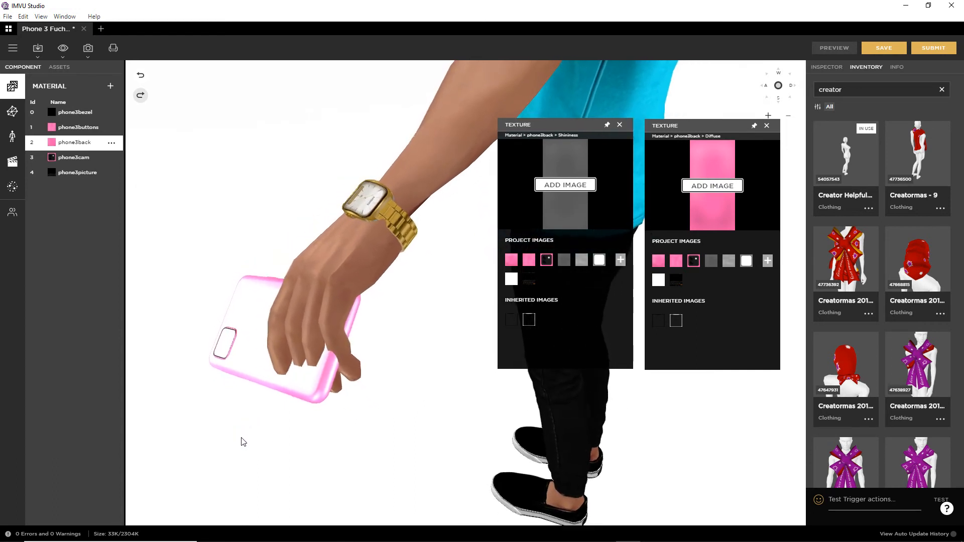
{"action": "left_click", "coordinate": [818, 107]}
{"action": "left_click_drag", "start_coordinate": [724, 110], "coordinate": [710, 184]}
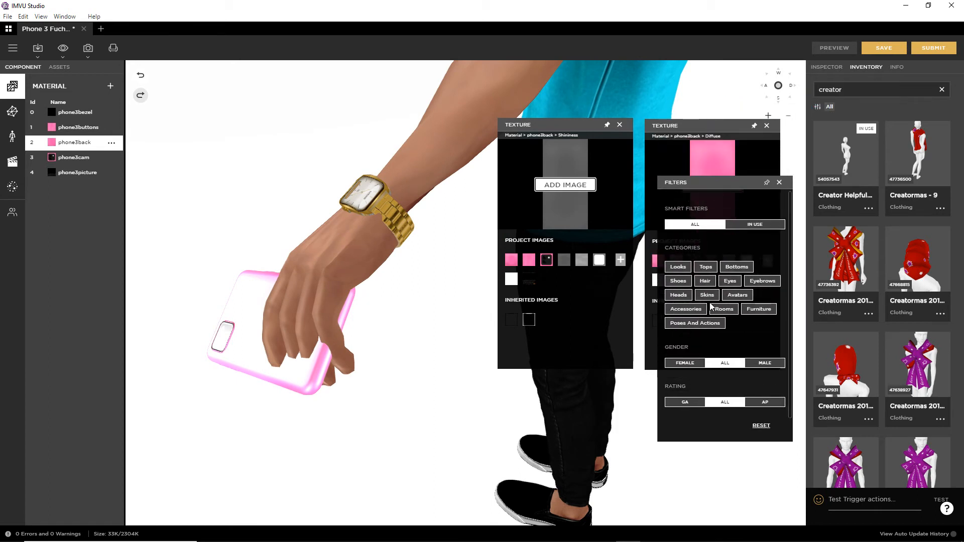
{"action": "left_click", "coordinate": [725, 309]}
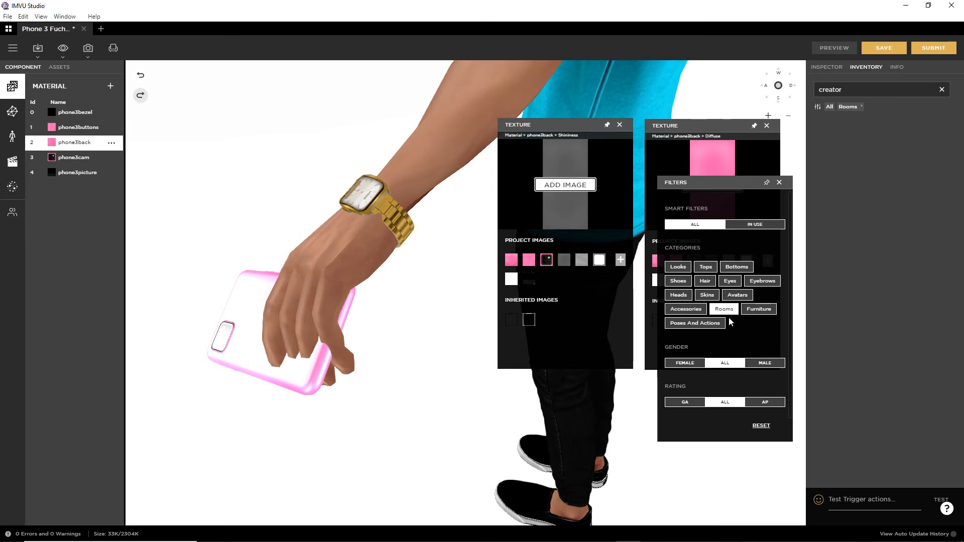
{"action": "left_click", "coordinate": [760, 426]}
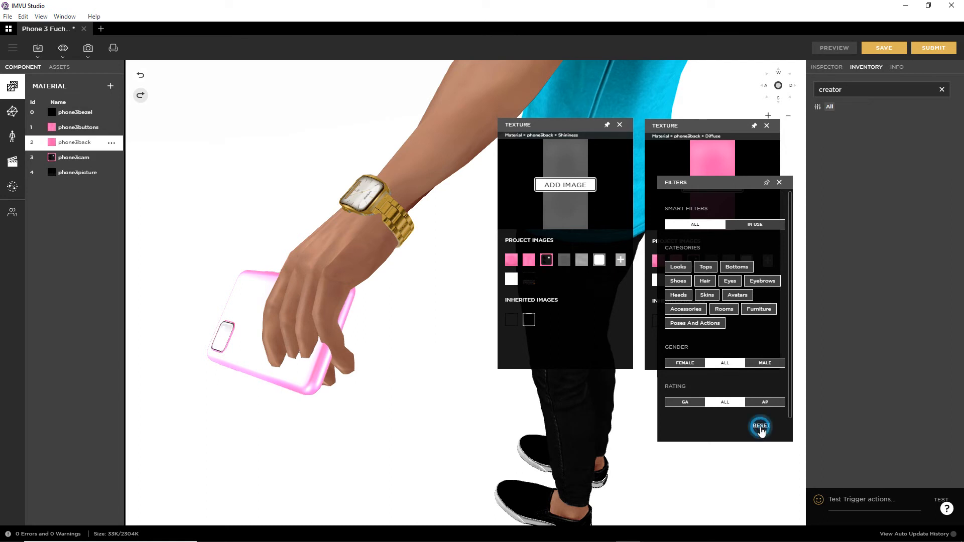
Browse the "creator" inventory results by category: Accessories, Rooms, Furniture, Poses And Actions, Looks, Tops, Bottoms and Eyes.
{"action": "left_click", "coordinate": [686, 309]}
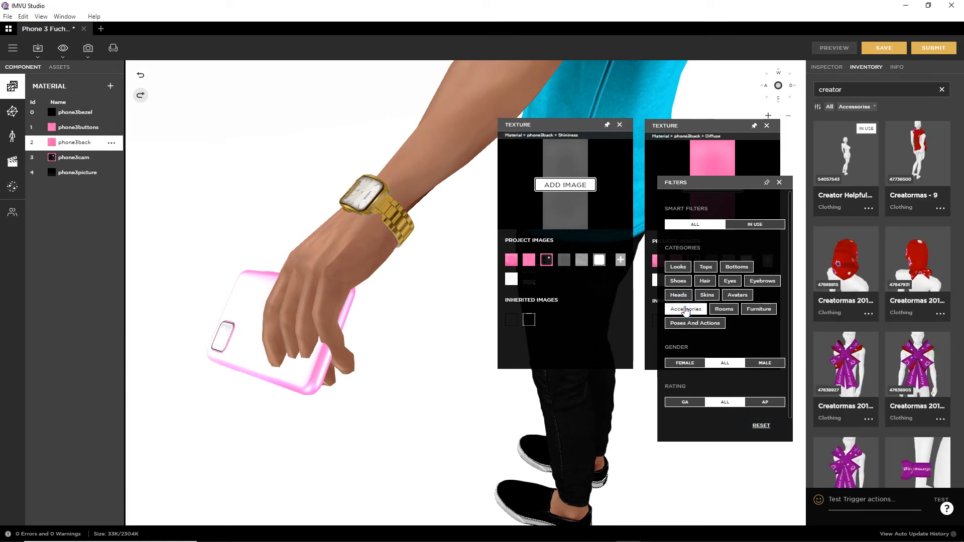
{"action": "left_click", "coordinate": [724, 309]}
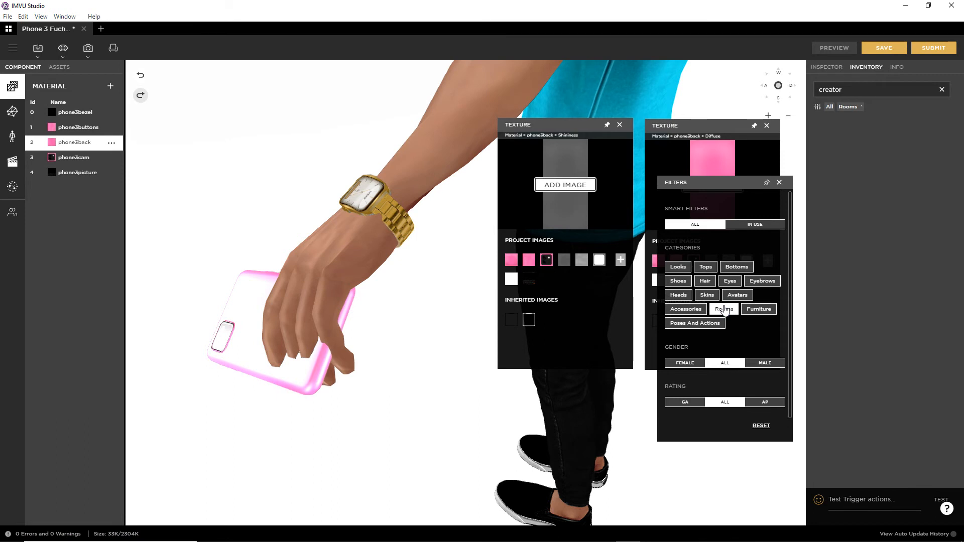
{"action": "left_click", "coordinate": [758, 310]}
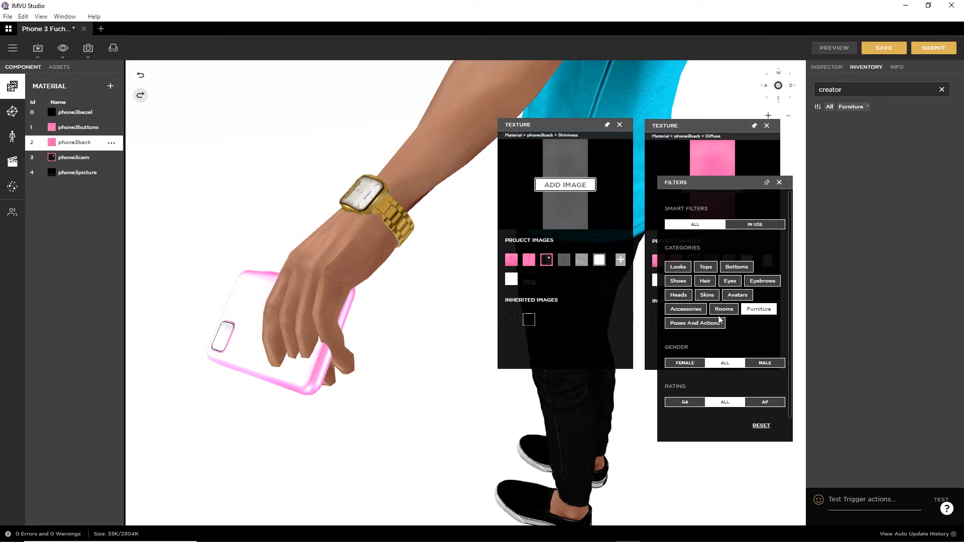
{"action": "left_click", "coordinate": [693, 326]}
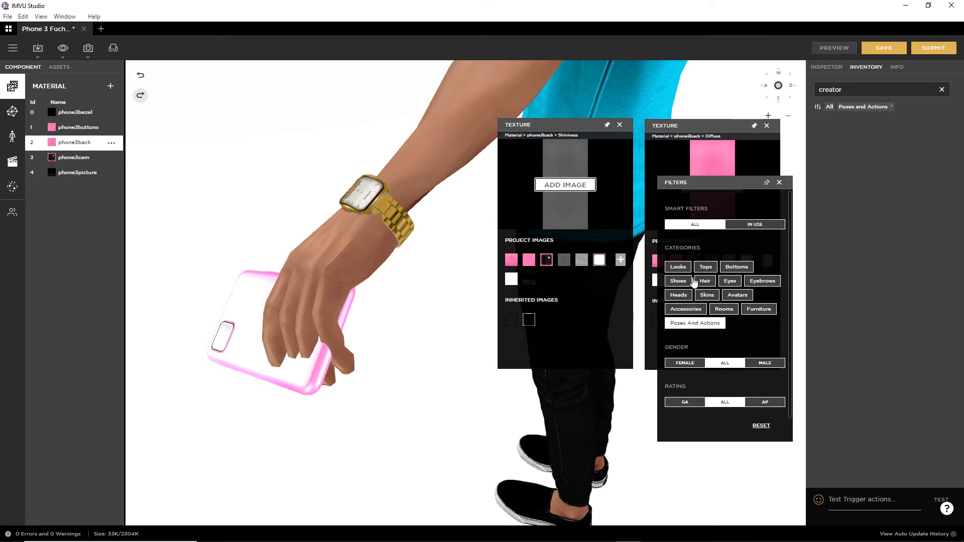
{"action": "left_click", "coordinate": [682, 265]}
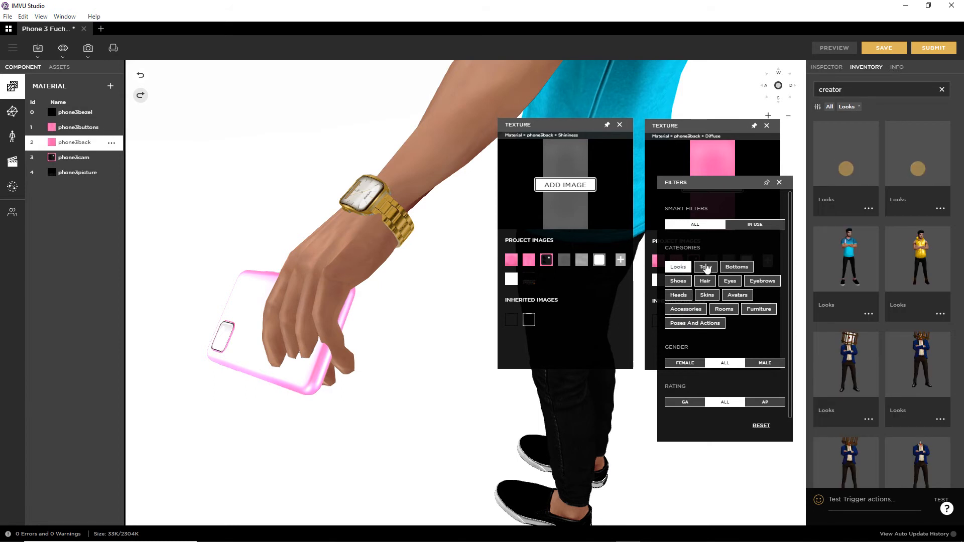
{"action": "left_click", "coordinate": [706, 267]}
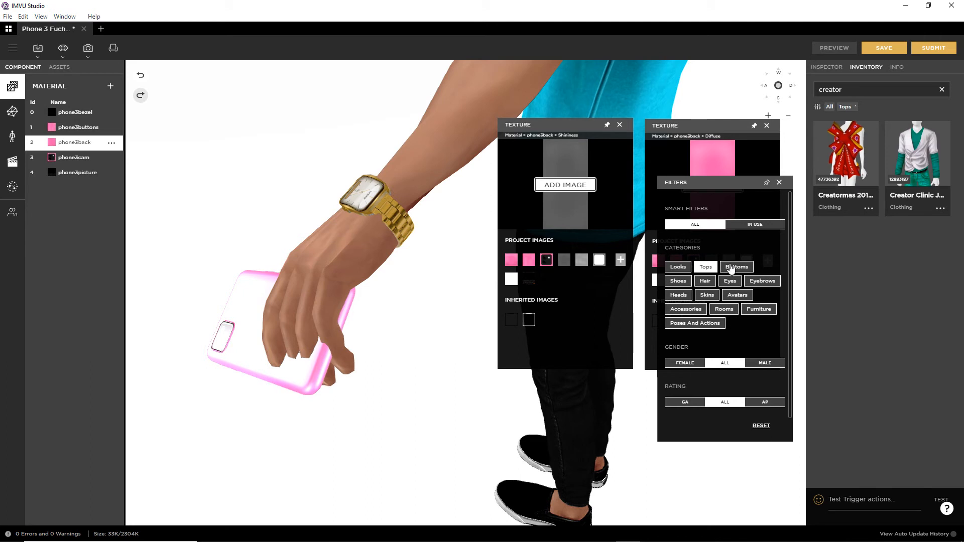
{"action": "left_click", "coordinate": [731, 271]}
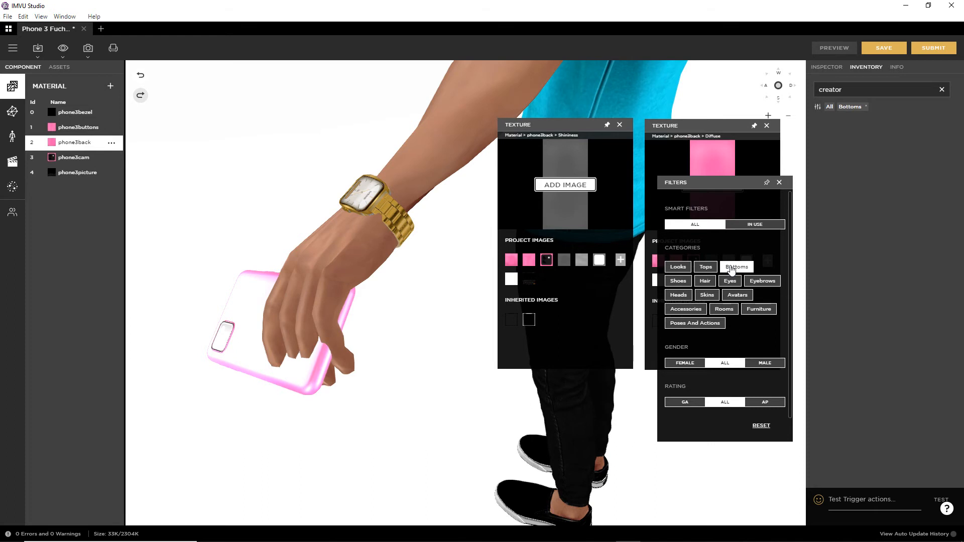
{"action": "left_click", "coordinate": [731, 281]}
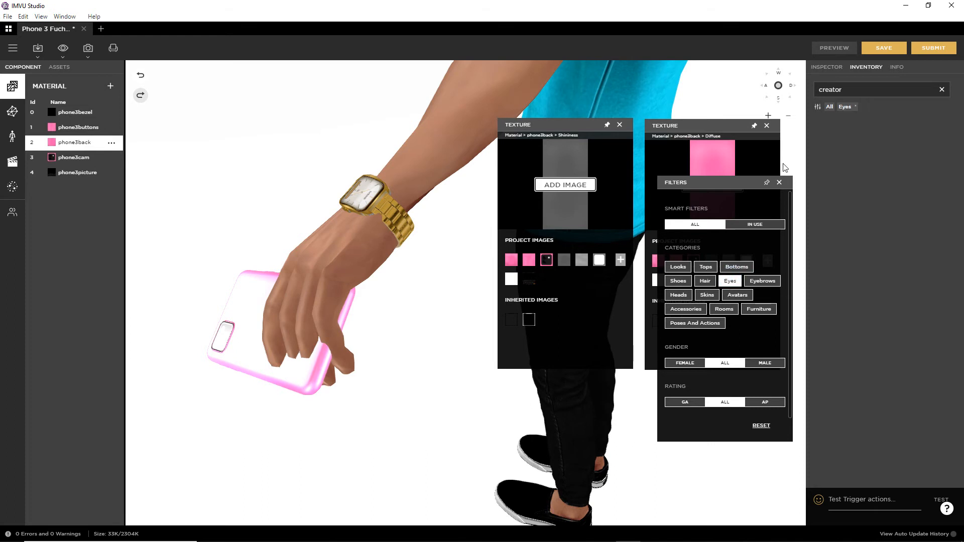
{"action": "left_click", "coordinate": [779, 183]}
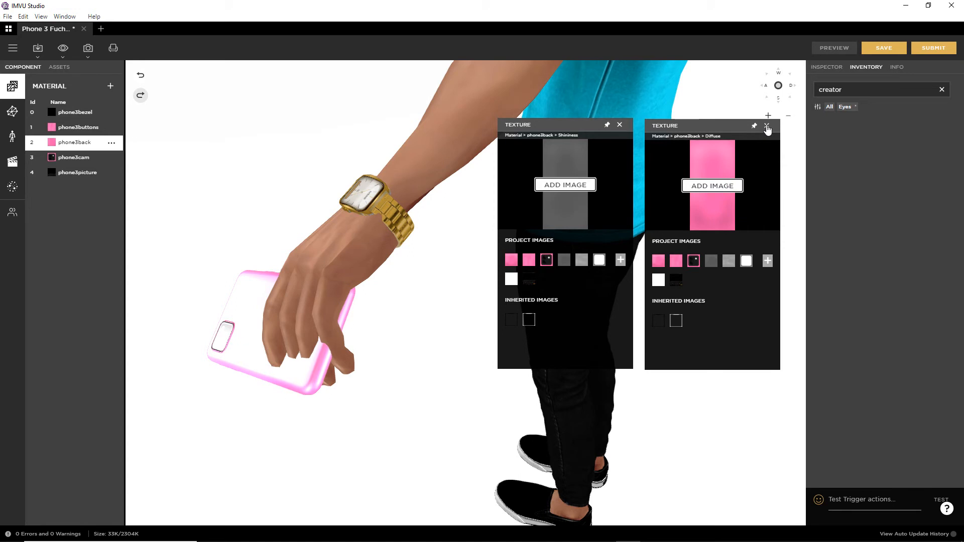
Clear the inventory search, filter the inventory by Rooms, and load the dark PrvRmDrkC room into the preview.
{"action": "left_click", "coordinate": [942, 91]}
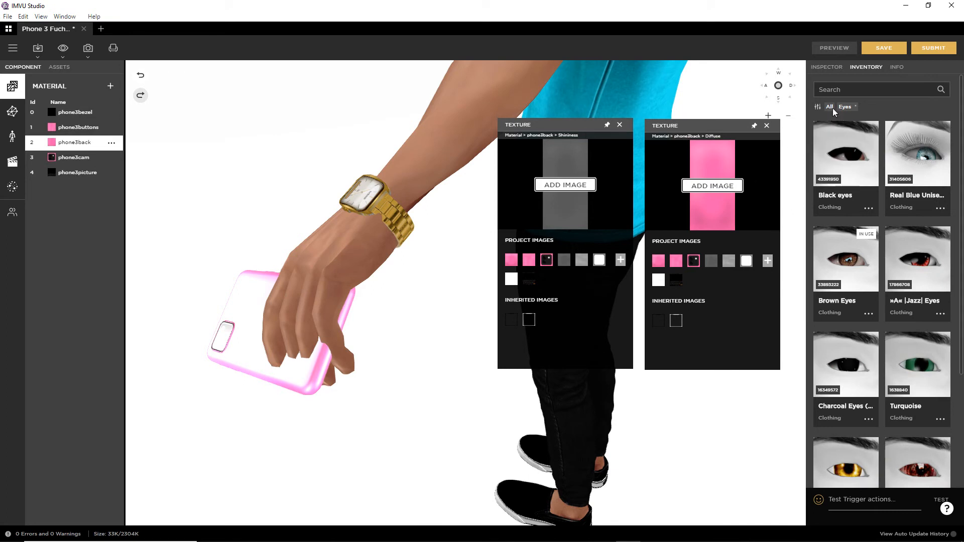
{"action": "left_click", "coordinate": [817, 107]}
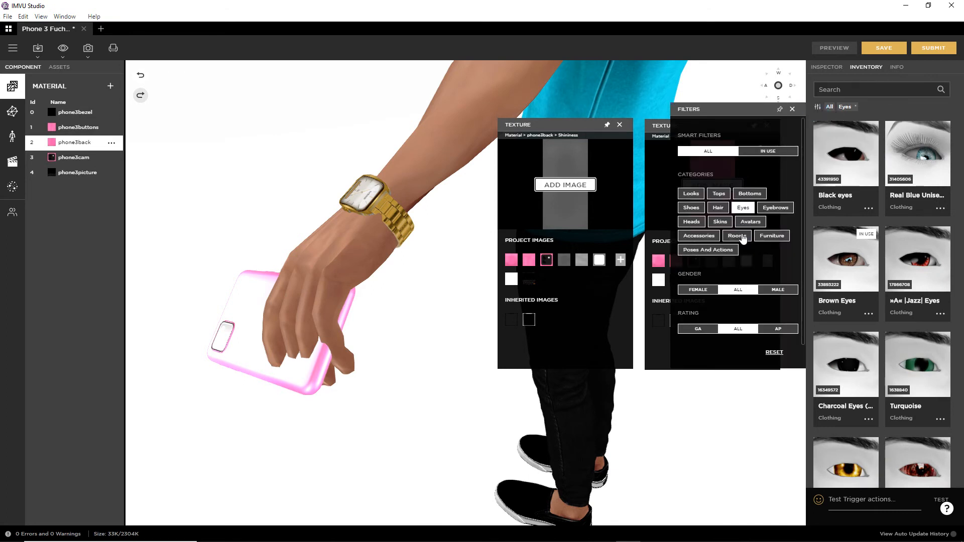
{"action": "left_click", "coordinate": [741, 237]}
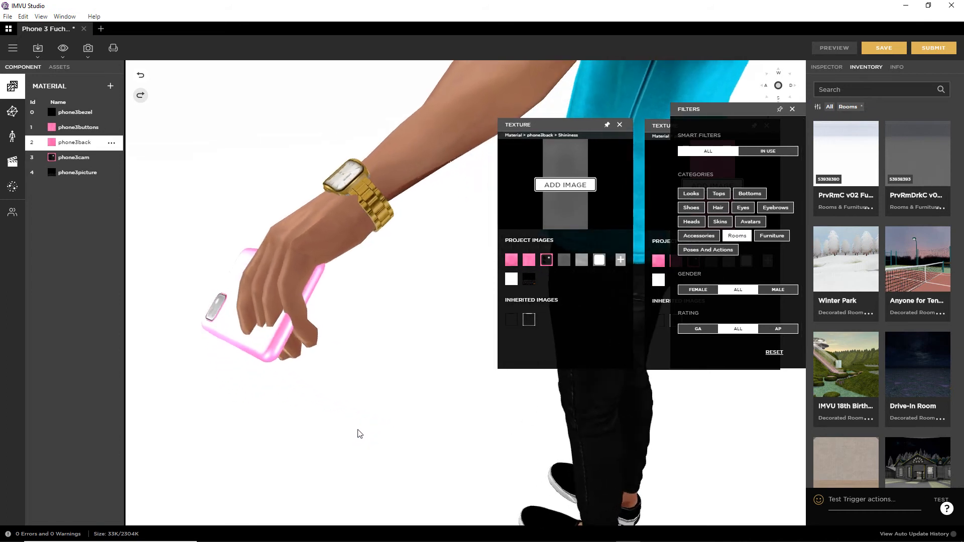
{"action": "mouse_move", "coordinate": [864, 249]}
{"action": "mouse_move", "coordinate": [911, 180]}
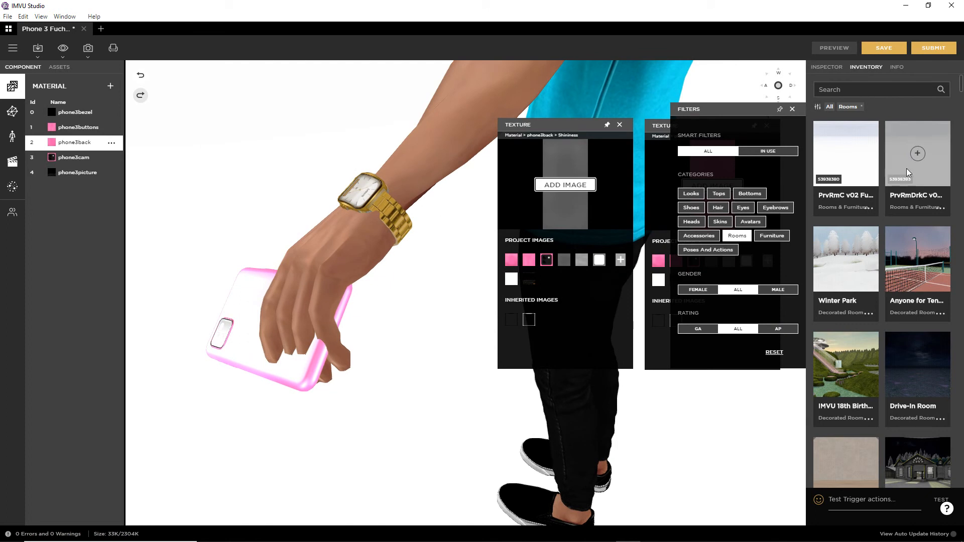
{"action": "left_click", "coordinate": [918, 154]}
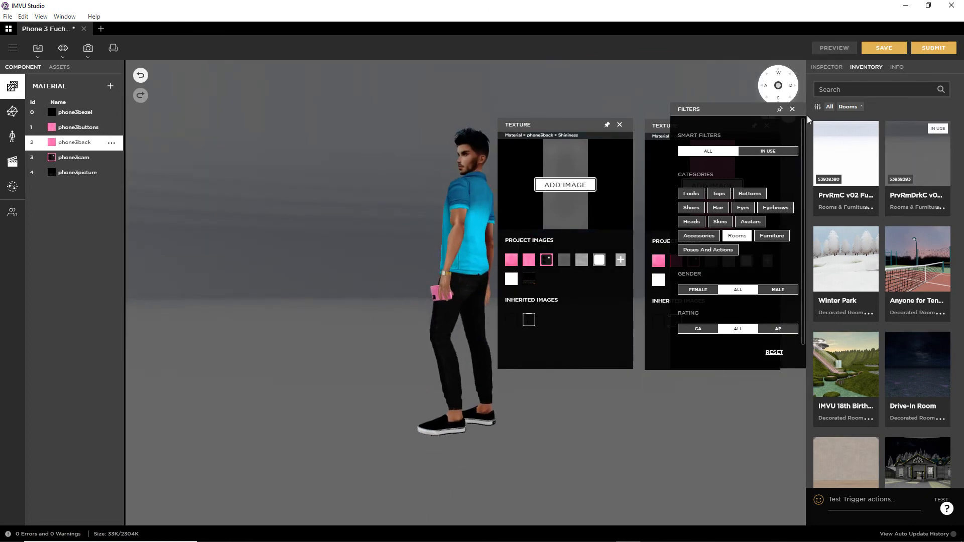
Test the trigger action cr2 in the dark room and inspect the shine on the phone's back up close.
{"action": "left_click", "coordinate": [850, 501]}
{"action": "type", "text": "c"}
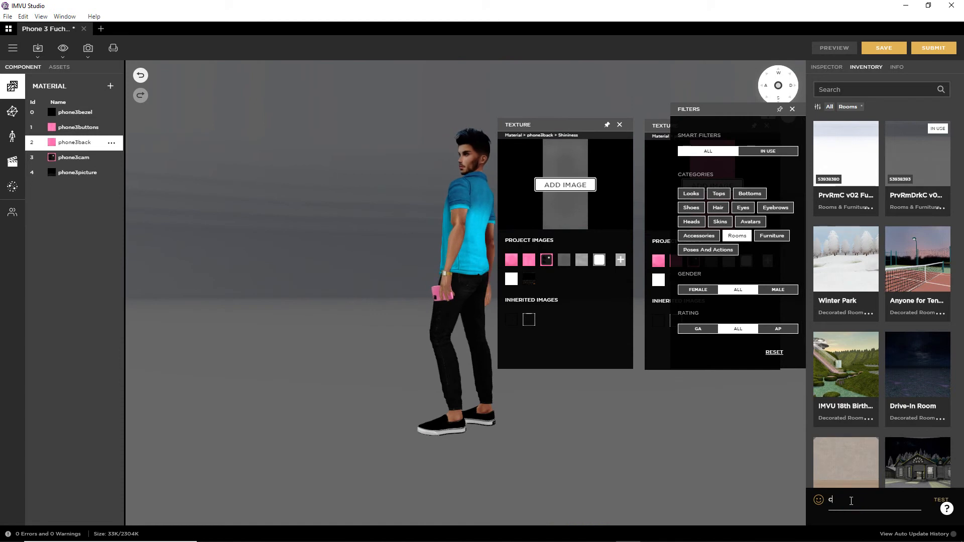
{"action": "type", "text": "r2"}
{"action": "key", "text": "Return"}
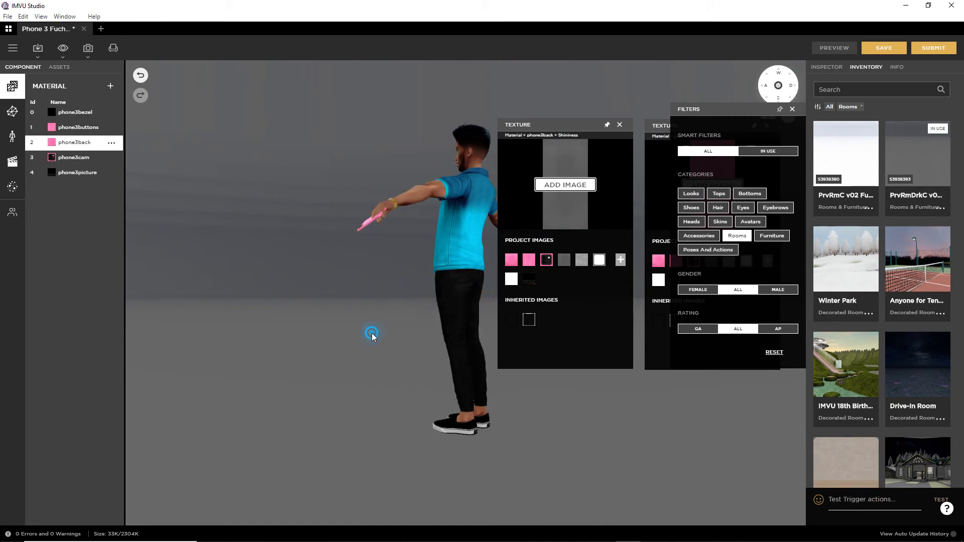
{"action": "right_click_drag", "start_coordinate": [371, 337], "coordinate": [377, 379]}
{"action": "scroll", "coordinate": [383, 360], "scroll_direction": "up", "scroll_amount": 5}
{"action": "left_click_drag", "start_coordinate": [377, 353], "coordinate": [411, 371]}
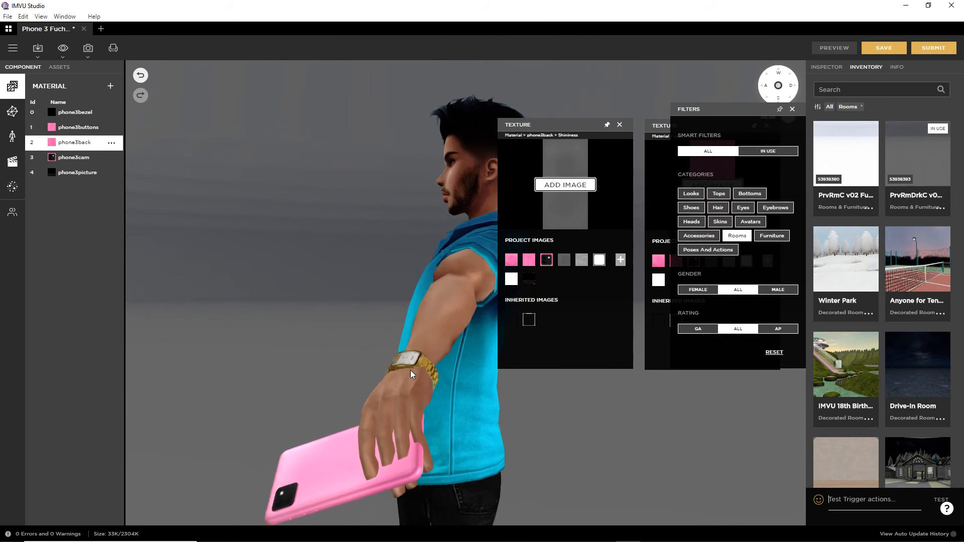
{"action": "right_click_drag", "start_coordinate": [392, 420], "coordinate": [402, 314]}
{"action": "left_click_drag", "start_coordinate": [402, 317], "coordinate": [404, 338]}
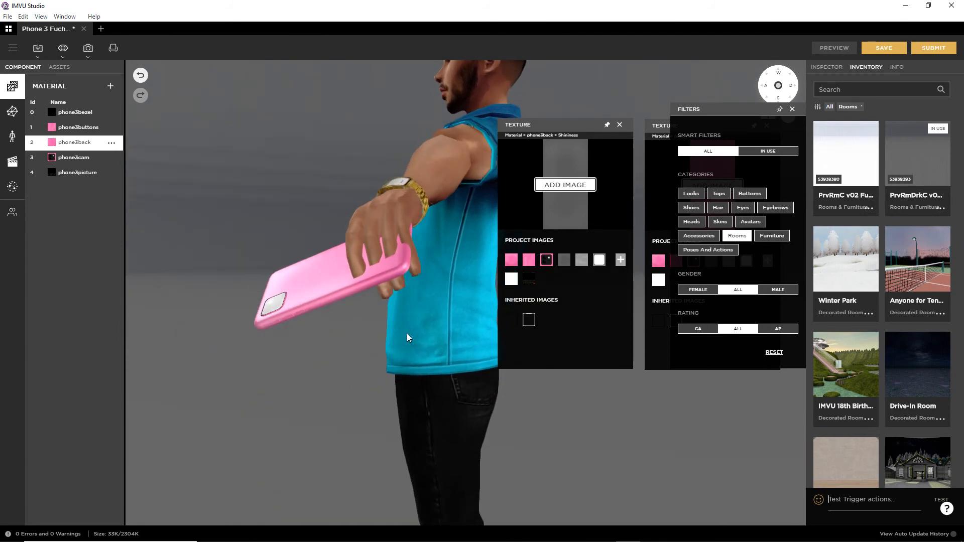
Find the bright PreviewRoom F... room in the Rooms inventory and load it into the preview.
{"action": "scroll", "coordinate": [370, 343], "scroll_direction": "up", "scroll_amount": 3}
{"action": "left_click_drag", "start_coordinate": [349, 352], "coordinate": [361, 356]}
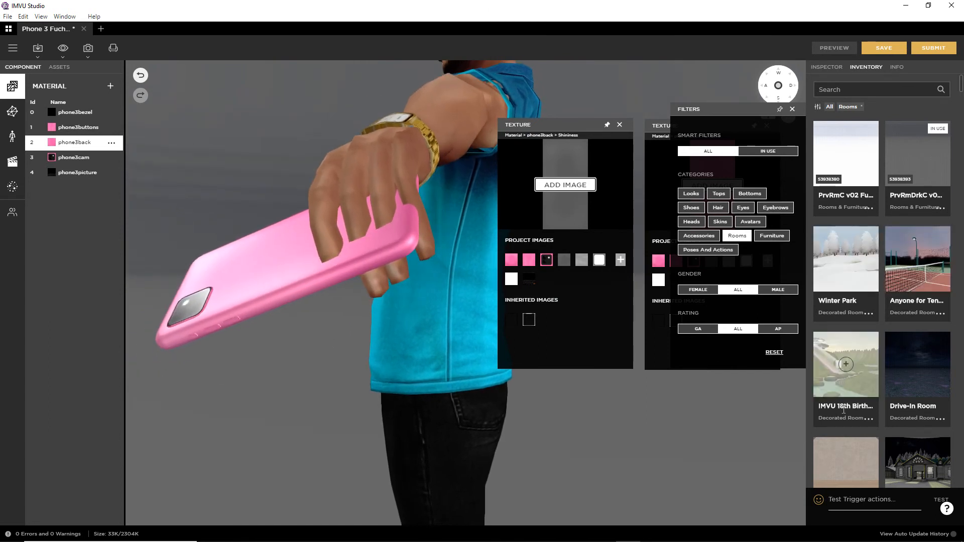
{"action": "scroll", "coordinate": [852, 373], "scroll_direction": "down", "scroll_amount": 1}
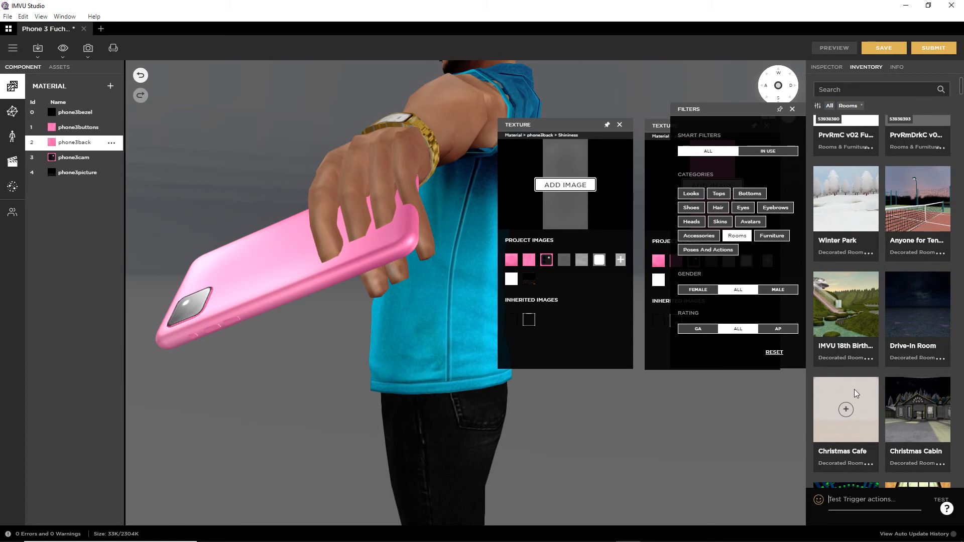
{"action": "scroll", "coordinate": [856, 394], "scroll_direction": "down", "scroll_amount": 5}
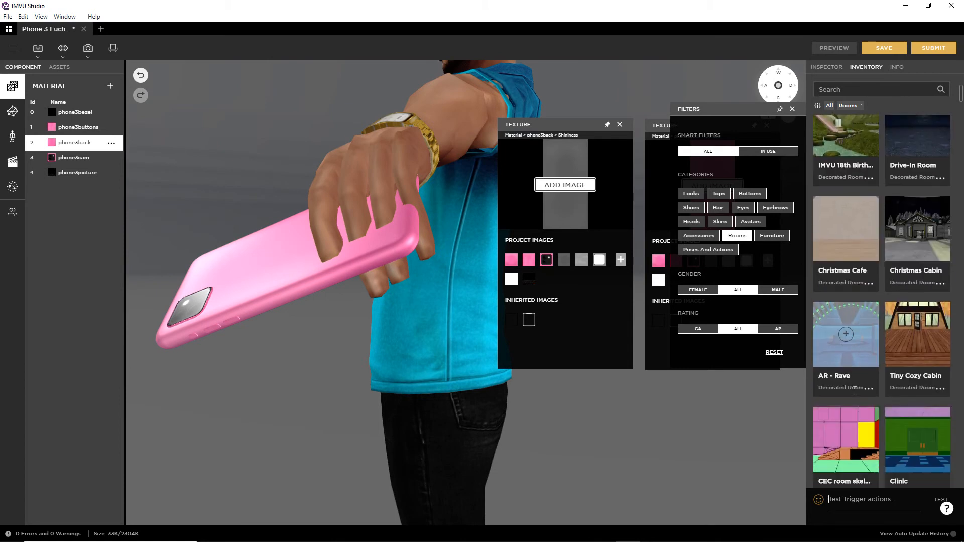
{"action": "scroll", "coordinate": [853, 403], "scroll_direction": "down", "scroll_amount": 5}
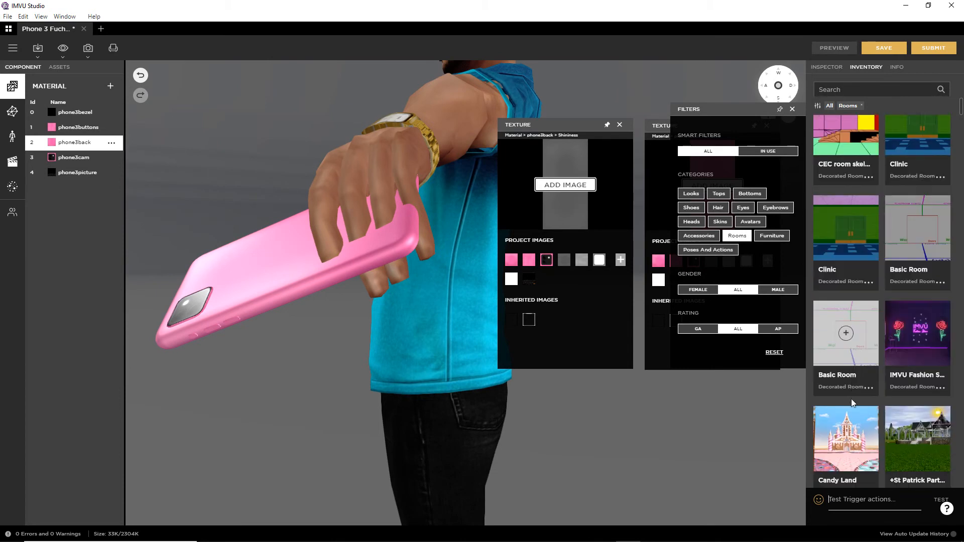
{"action": "scroll", "coordinate": [852, 403], "scroll_direction": "down", "scroll_amount": 4}
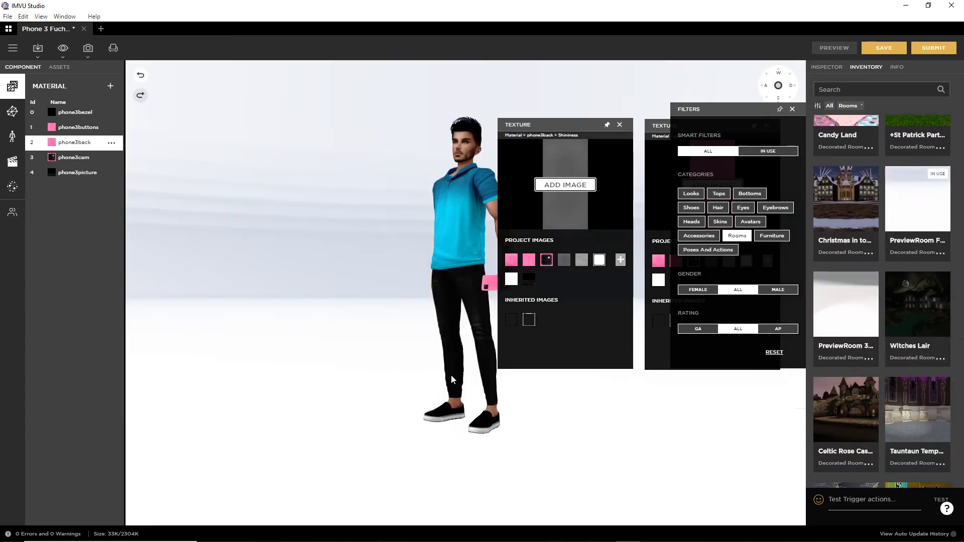
{"action": "left_click", "coordinate": [450, 376]}
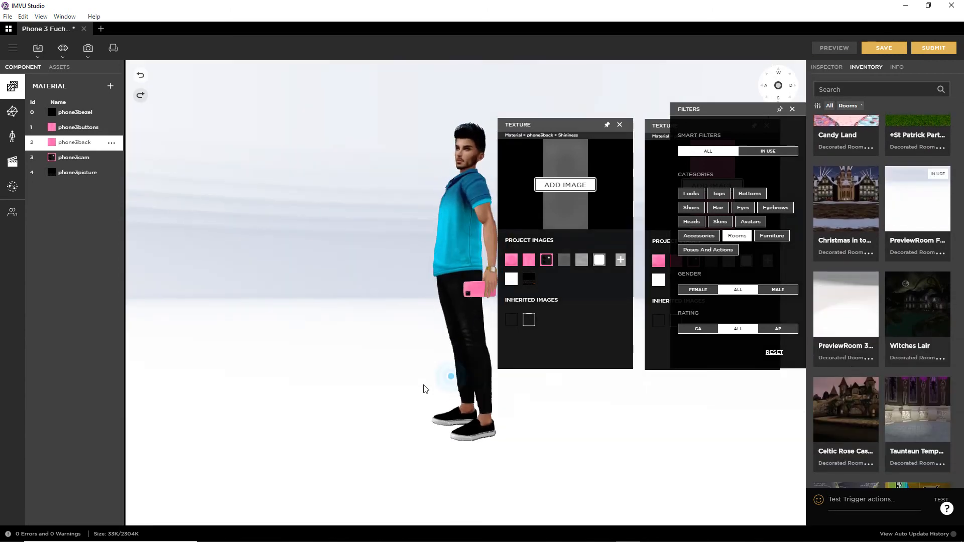
Test the trigger action cr2 in the bright PreviewRoom F... room.
{"action": "left_click", "coordinate": [847, 499]}
{"action": "type", "text": "cr2"}
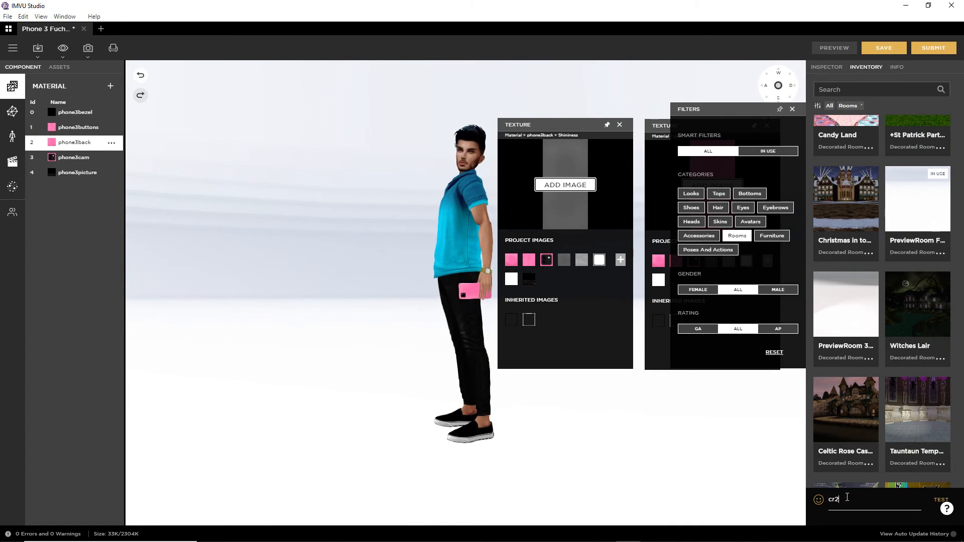
{"action": "key", "text": "Return"}
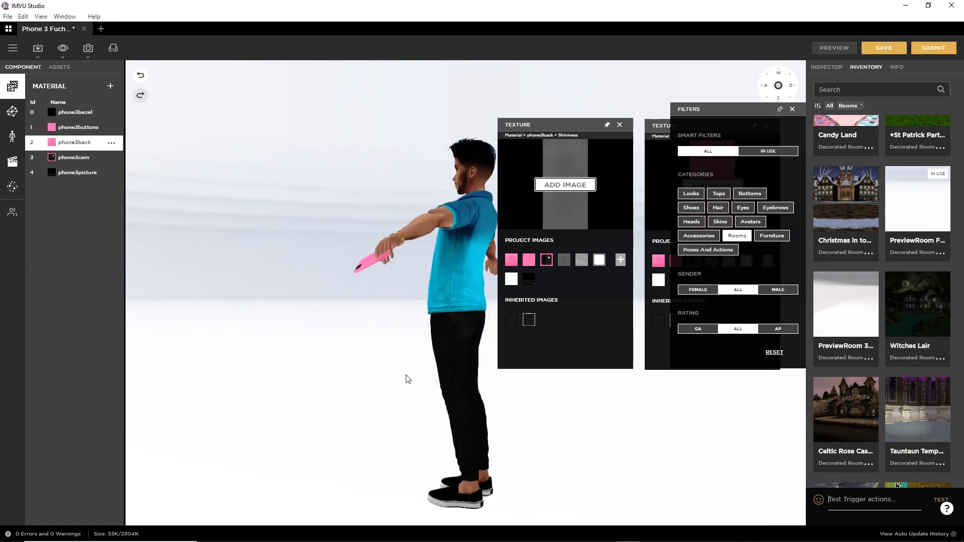
Examine how the phone's back reflects light in the bright room, from several angles and distances.
{"action": "scroll", "coordinate": [412, 367], "scroll_direction": "up", "scroll_amount": 5}
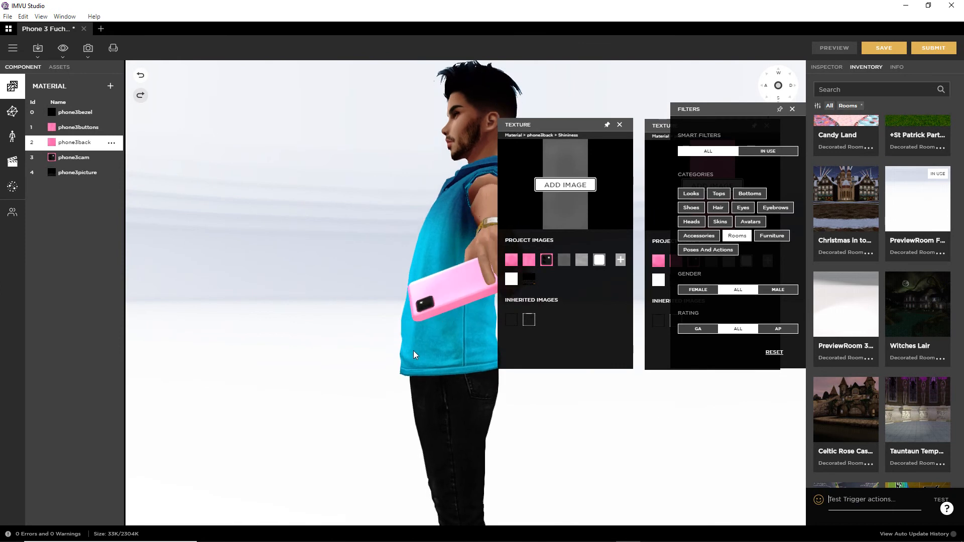
{"action": "right_click_drag", "start_coordinate": [430, 387], "coordinate": [351, 378]}
{"action": "left_click_drag", "start_coordinate": [352, 386], "coordinate": [505, 394]}
{"action": "right_click_drag", "start_coordinate": [506, 394], "coordinate": [333, 370]}
{"action": "left_click_drag", "start_coordinate": [487, 400], "coordinate": [289, 352]}
{"action": "scroll", "coordinate": [426, 408], "scroll_direction": "up", "scroll_amount": 4}
{"action": "right_click_drag", "start_coordinate": [311, 348], "coordinate": [424, 369]}
{"action": "left_click_drag", "start_coordinate": [377, 393], "coordinate": [372, 368]}
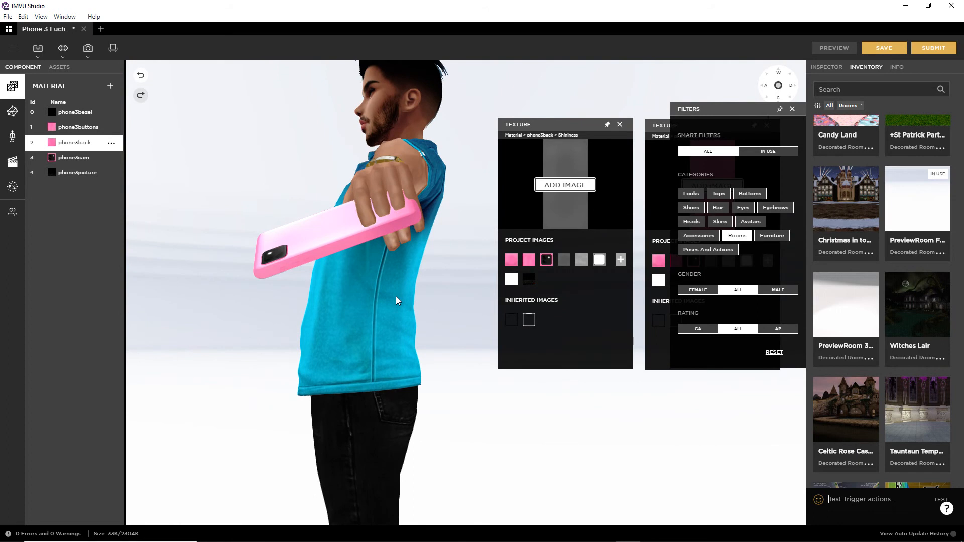
{"action": "mouse_move", "coordinate": [848, 216]}
{"action": "scroll", "coordinate": [357, 276], "scroll_direction": "down", "scroll_amount": 5}
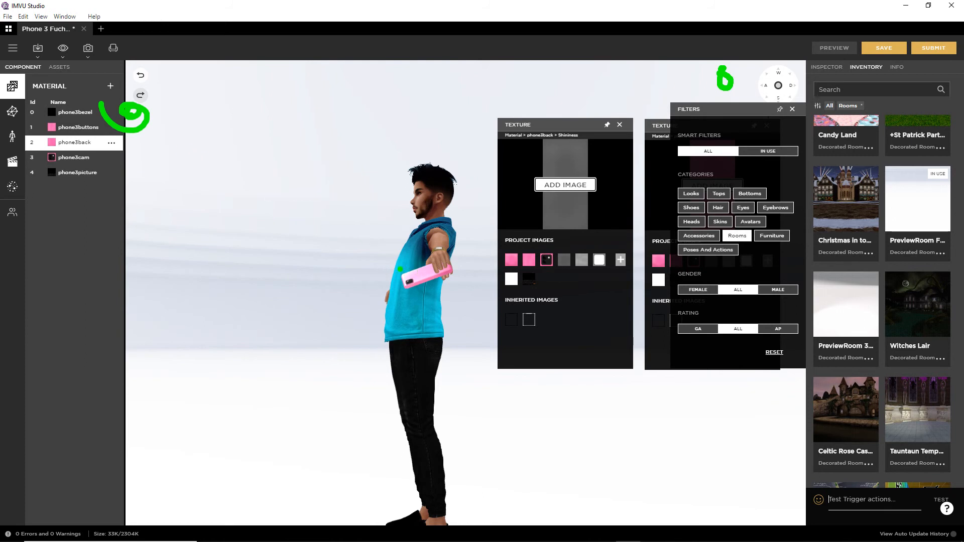
{"action": "left_click_drag", "start_coordinate": [448, 310], "coordinate": [397, 269]}
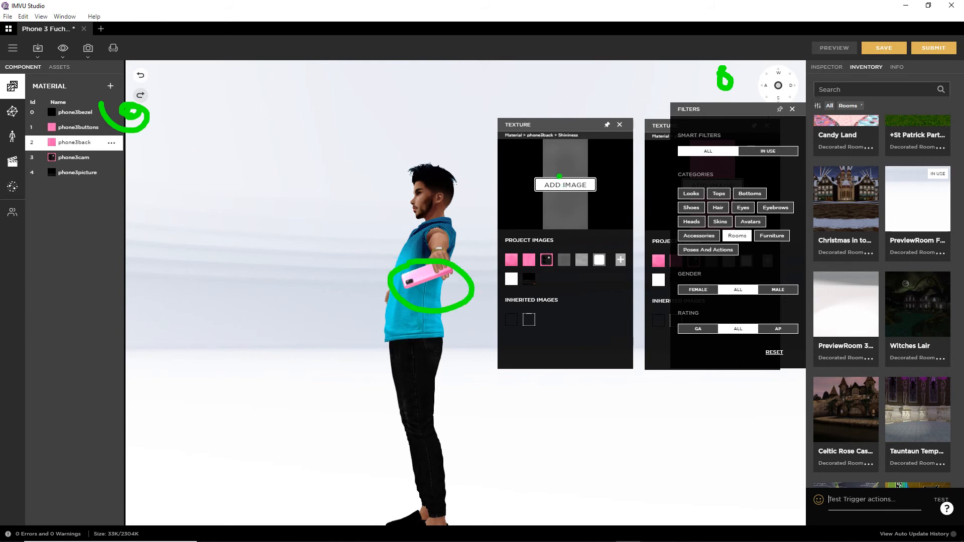
{"action": "key", "text": "Escape"}
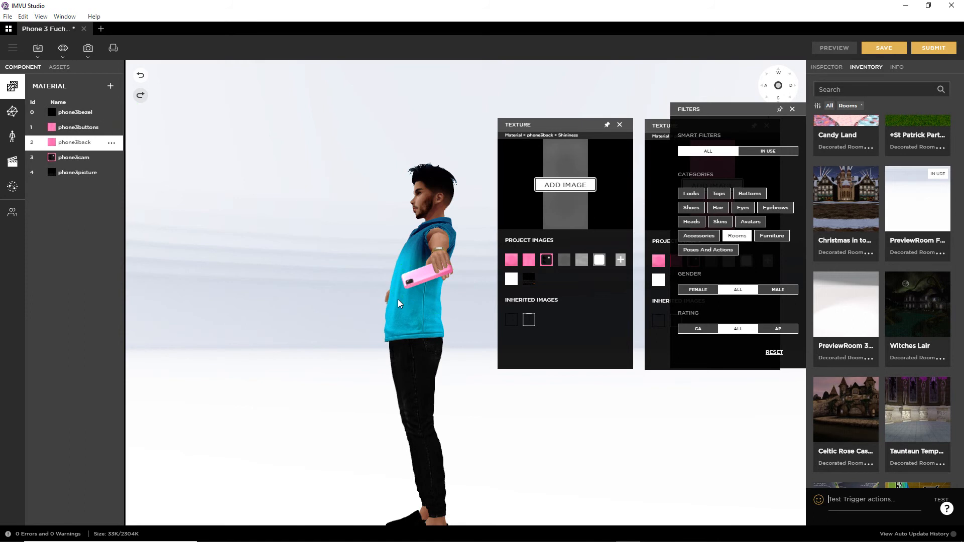
{"action": "scroll", "coordinate": [401, 316], "scroll_direction": "up", "scroll_amount": 5}
{"action": "left_click_drag", "start_coordinate": [350, 285], "coordinate": [360, 294]}
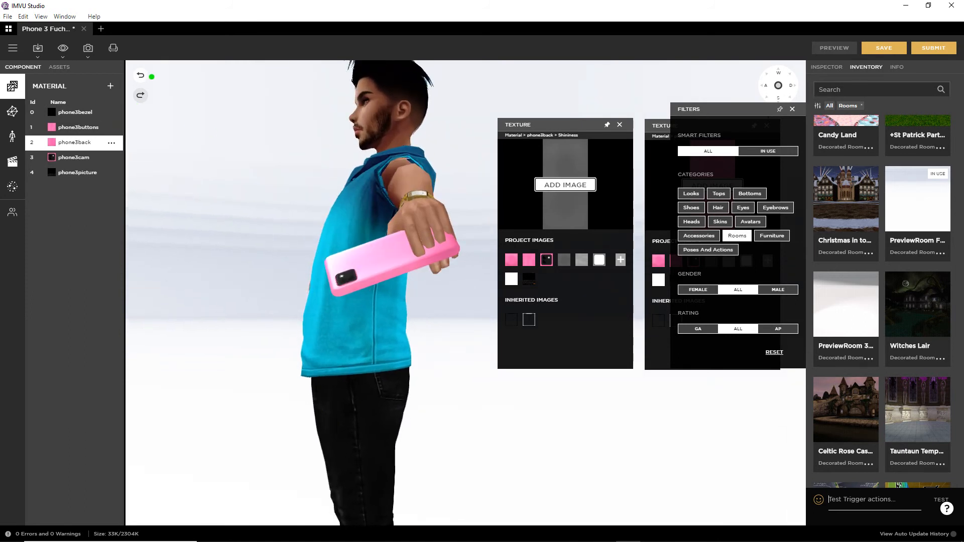
{"action": "left_click_drag", "start_coordinate": [145, 75], "coordinate": [166, 85]}
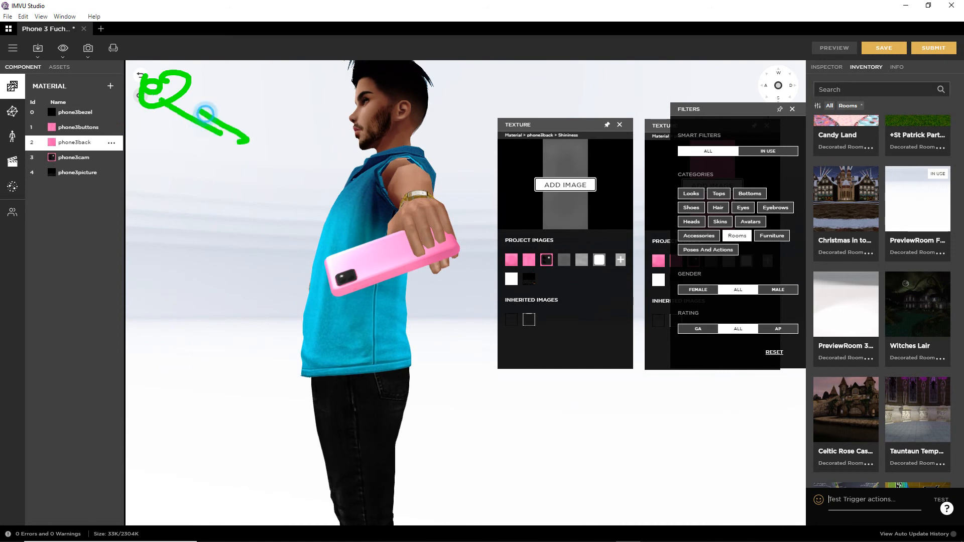
{"action": "key", "text": "Escape"}
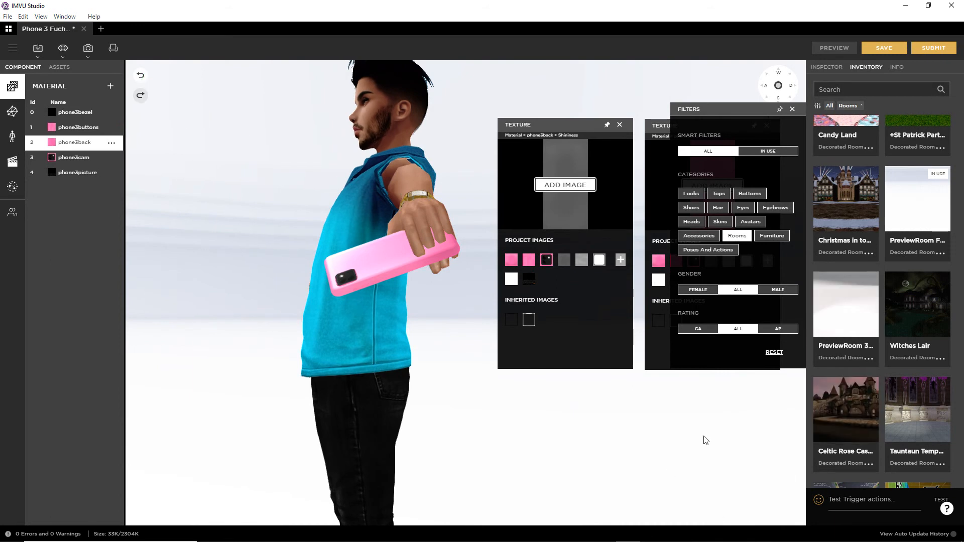
Load the PreviewRoom 3... room and test the trigger action cr2 to inspect the shine on the phone's back up close.
{"action": "left_click", "coordinate": [845, 303]}
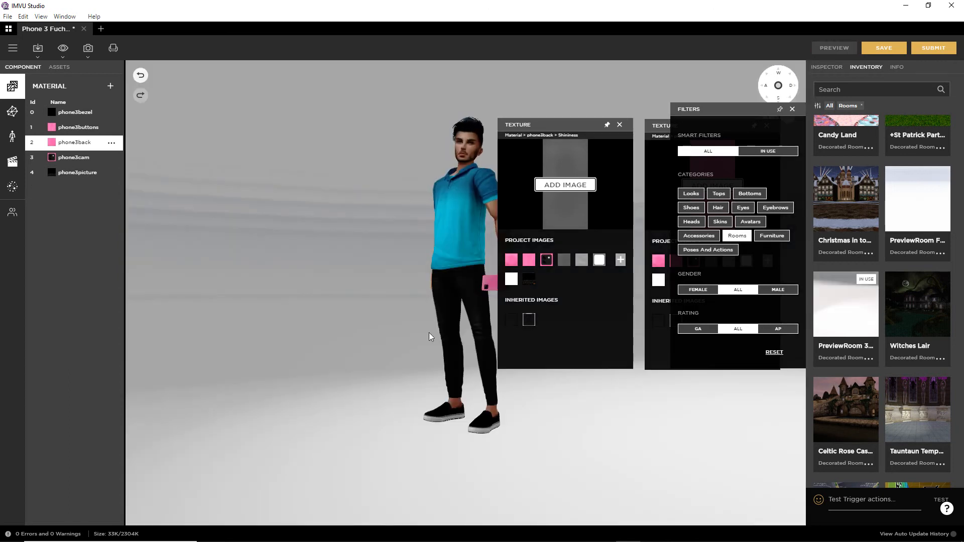
{"action": "left_click", "coordinate": [848, 502]}
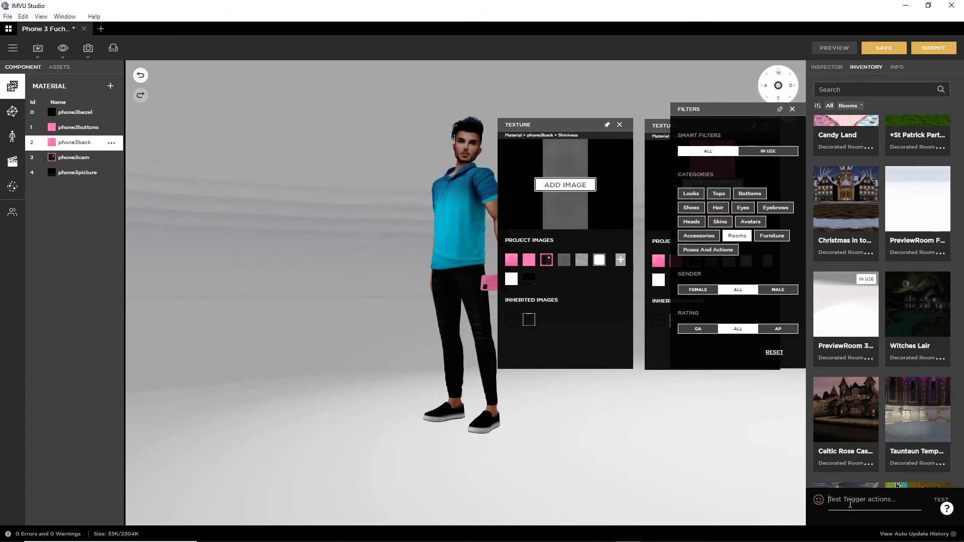
{"action": "type", "text": "cr2"}
{"action": "key", "text": "Return"}
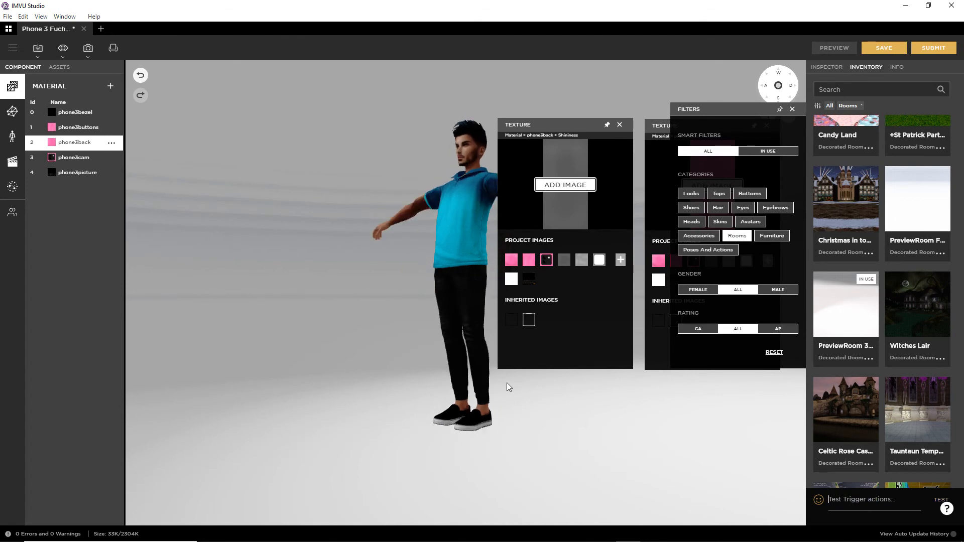
{"action": "scroll", "coordinate": [381, 352], "scroll_direction": "up", "scroll_amount": 5}
{"action": "left_click_drag", "start_coordinate": [358, 302], "coordinate": [352, 343]}
{"action": "scroll", "coordinate": [351, 343], "scroll_direction": "up", "scroll_amount": 4}
{"action": "right_click_drag", "start_coordinate": [350, 399], "coordinate": [417, 306]}
{"action": "left_click_drag", "start_coordinate": [363, 326], "coordinate": [378, 320]}
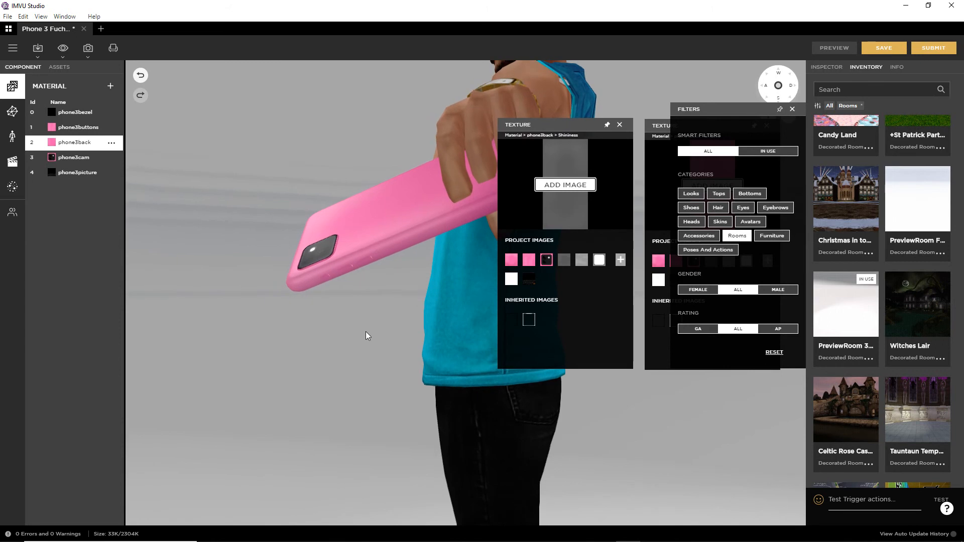
Load the Tauntaun Temp... room into the preview and test the trigger action cr2 in it.
{"action": "scroll", "coordinate": [872, 332], "scroll_direction": "down", "scroll_amount": 3}
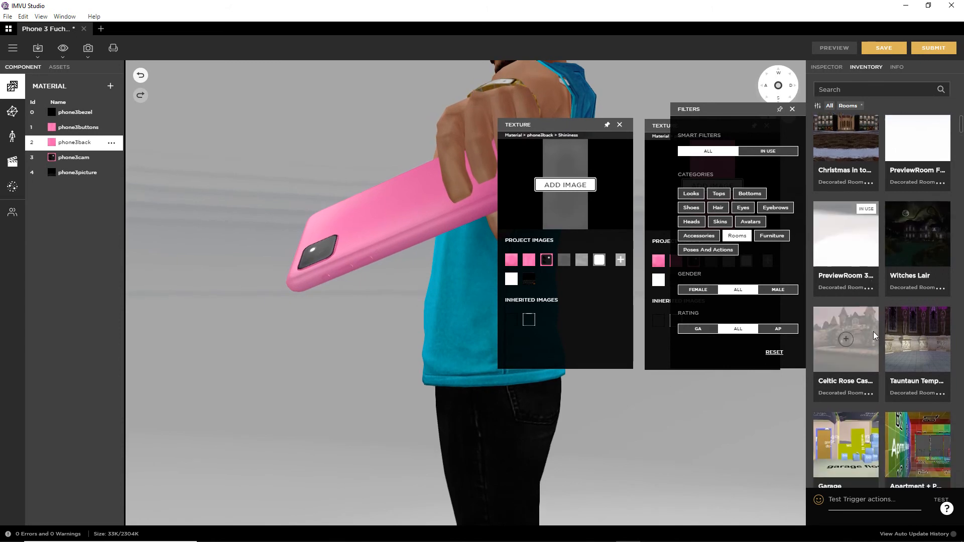
{"action": "left_click", "coordinate": [918, 290]}
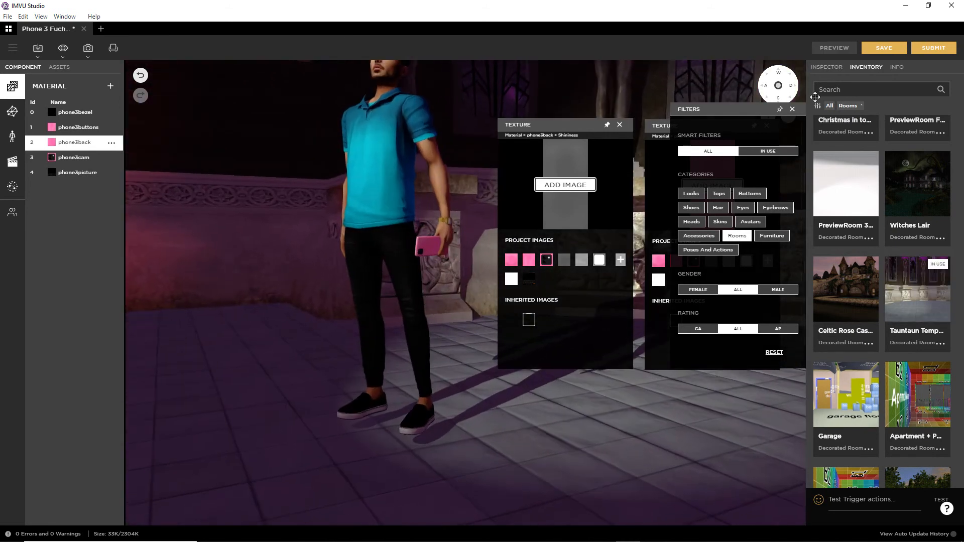
{"action": "left_click", "coordinate": [853, 504]}
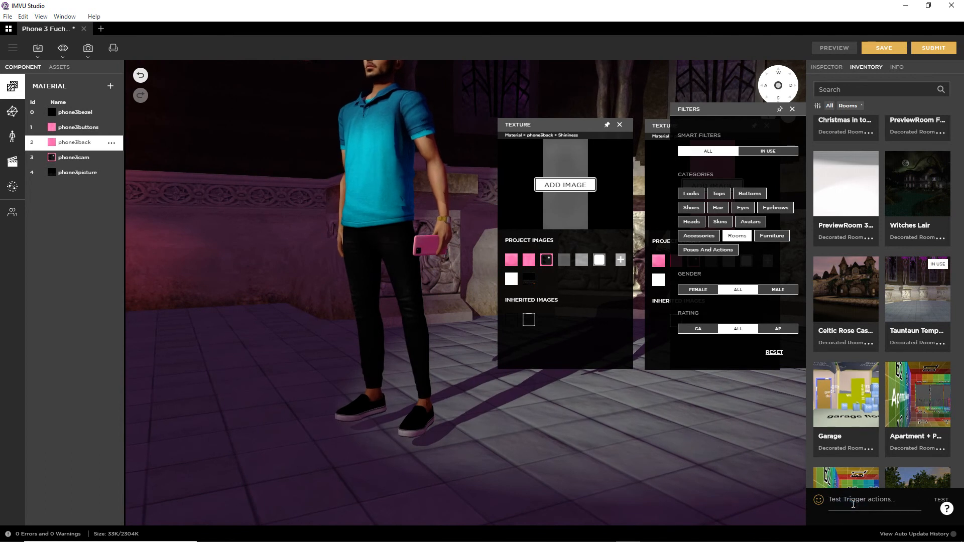
{"action": "type", "text": "cr2"}
{"action": "key", "text": "Return"}
Examine the phone's back and camera up close under the temple room's purple lighting.
{"action": "left_click_drag", "start_coordinate": [490, 423], "coordinate": [391, 402]}
{"action": "right_click_drag", "start_coordinate": [390, 406], "coordinate": [297, 451]}
{"action": "scroll", "coordinate": [312, 400], "scroll_direction": "up", "scroll_amount": 2}
{"action": "right_click_drag", "start_coordinate": [336, 342], "coordinate": [421, 416]}
{"action": "left_click_drag", "start_coordinate": [420, 415], "coordinate": [386, 381]}
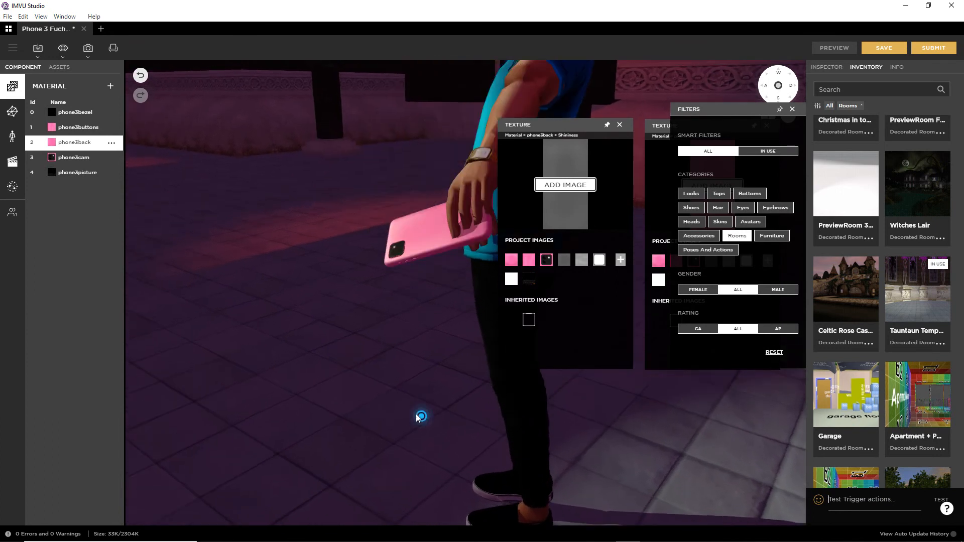
{"action": "scroll", "coordinate": [387, 369], "scroll_direction": "up", "scroll_amount": 3}
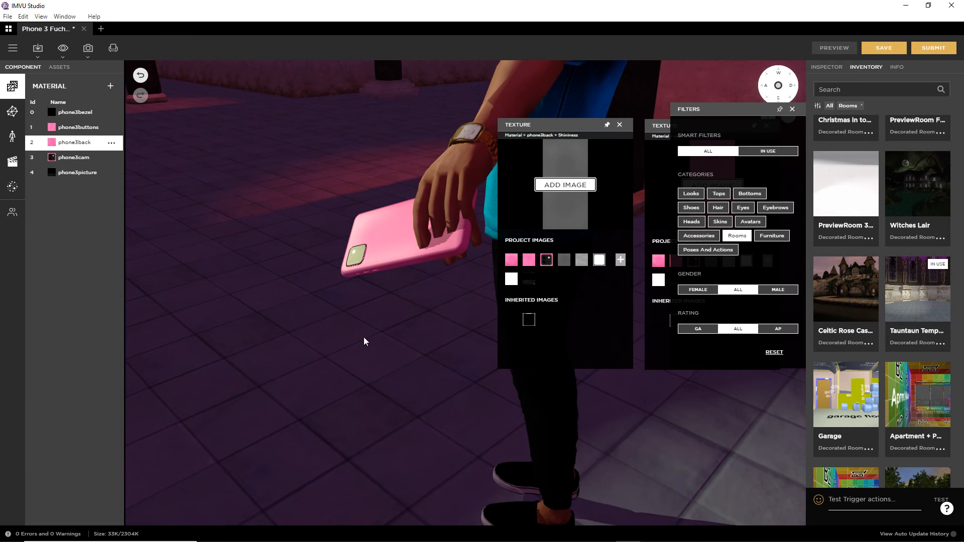
{"action": "left_click_drag", "start_coordinate": [413, 396], "coordinate": [293, 300]}
{"action": "left_click_drag", "start_coordinate": [303, 351], "coordinate": [321, 340]}
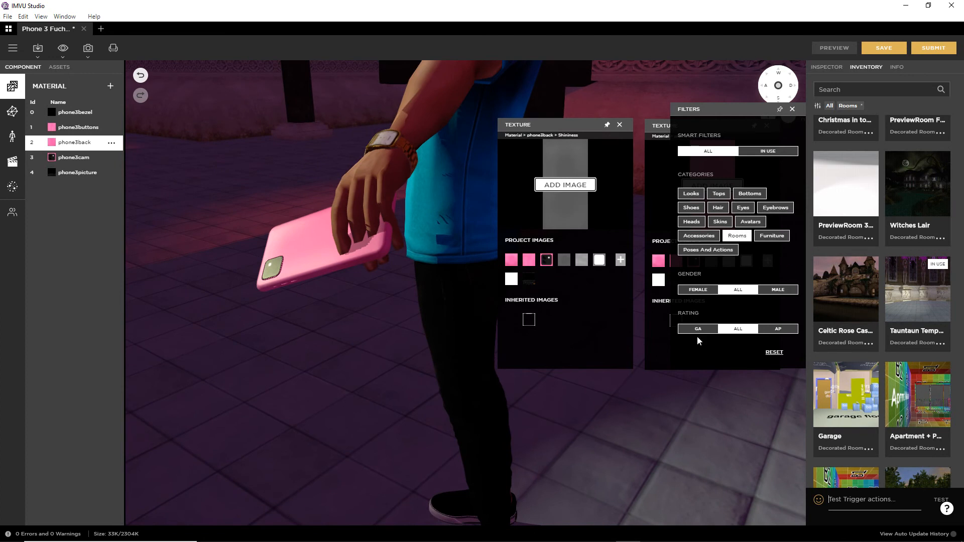
Open the phone3buttons material and review its textures and settings against the phone in the room.
{"action": "left_click", "coordinate": [73, 127]}
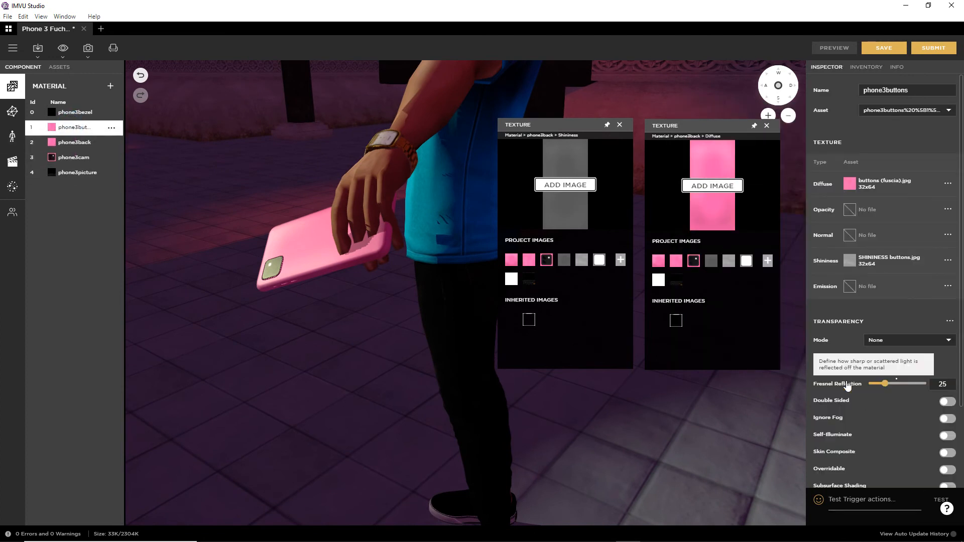
{"action": "left_click_drag", "start_coordinate": [802, 386], "coordinate": [793, 348]}
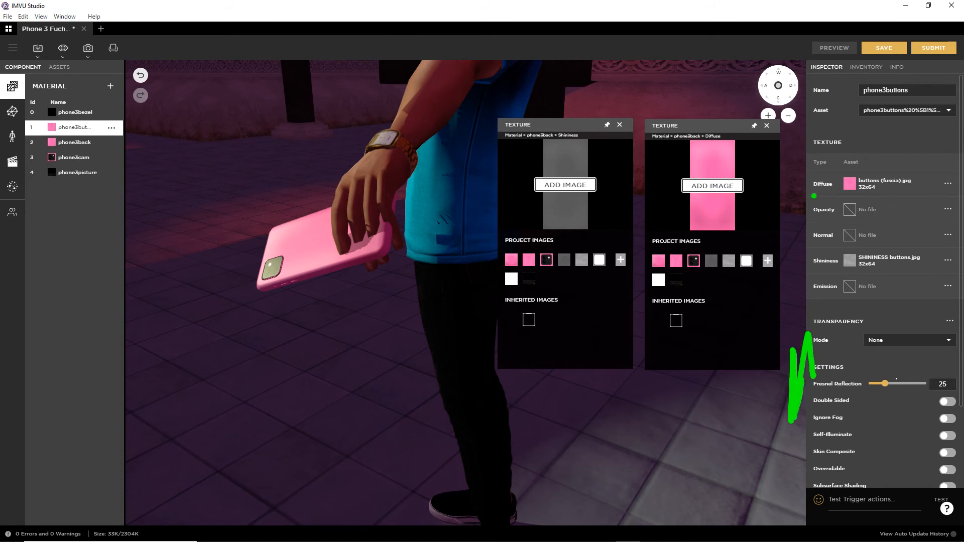
{"action": "left_click_drag", "start_coordinate": [806, 290], "coordinate": [809, 170]}
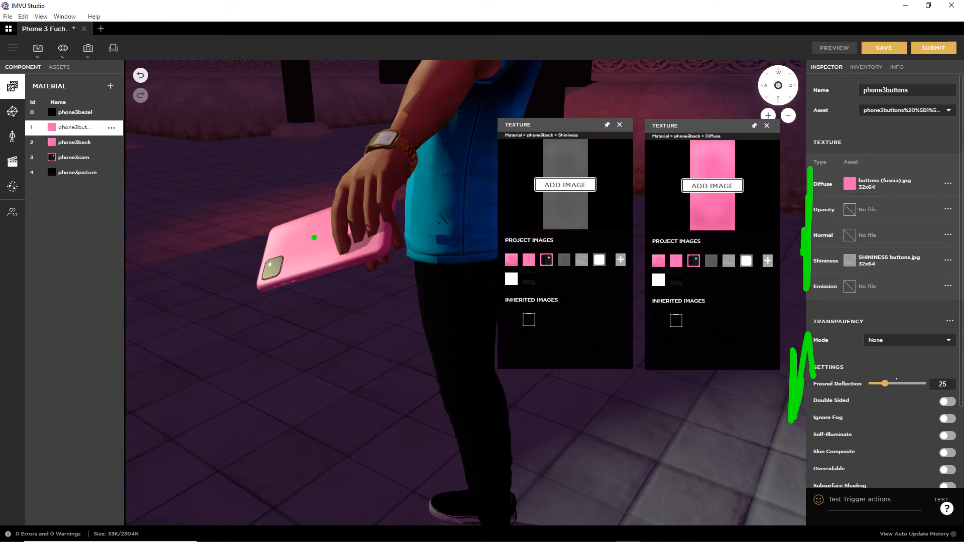
{"action": "mouse_move", "coordinate": [294, 204]}
{"action": "left_mouse_down"}
{"action": "mouse_move", "coordinate": [373, 284]}
{"action": "mouse_move", "coordinate": [313, 205]}
{"action": "left_mouse_up"}
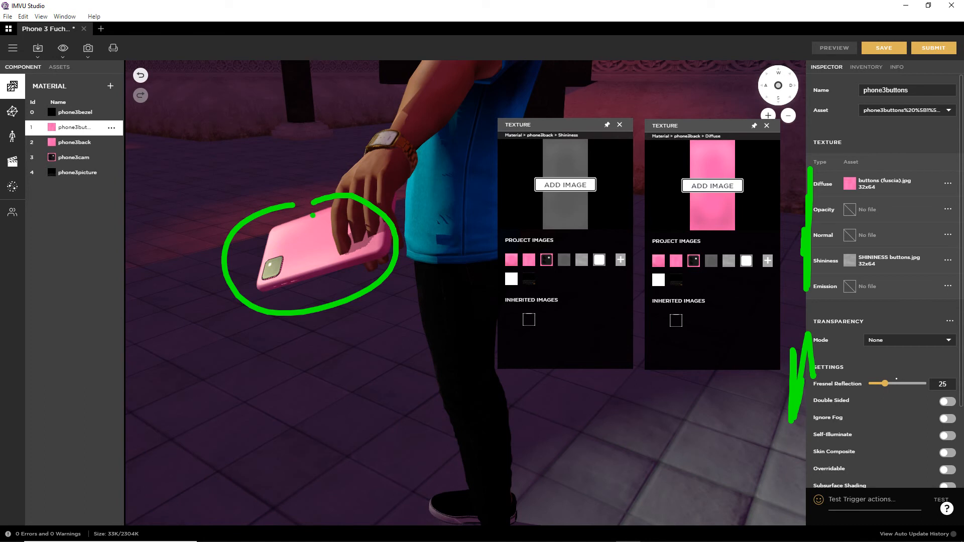
{"action": "key", "text": "Escape"}
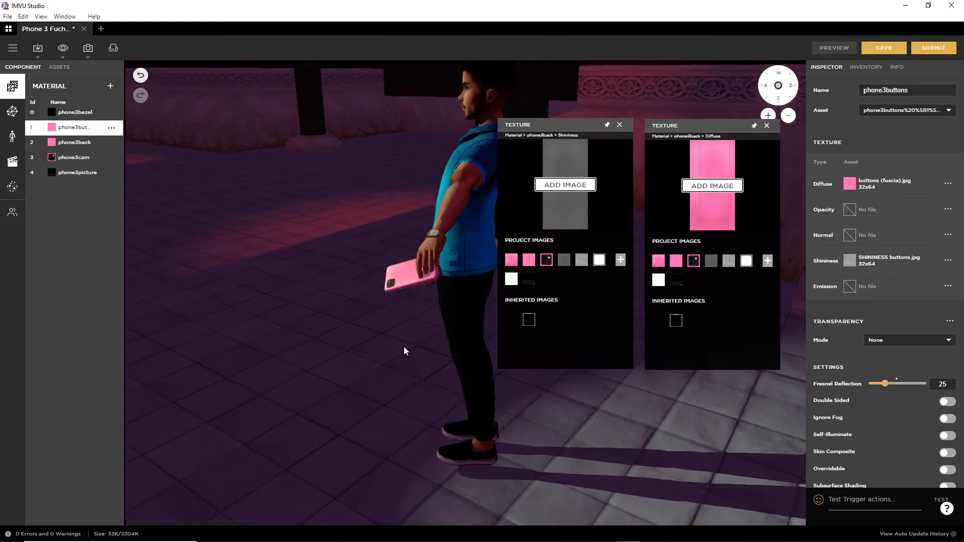
Examine the avatar and phone under the temple room's spotlight, first from a distance and from closer up.
{"action": "left_click", "coordinate": [392, 342]}
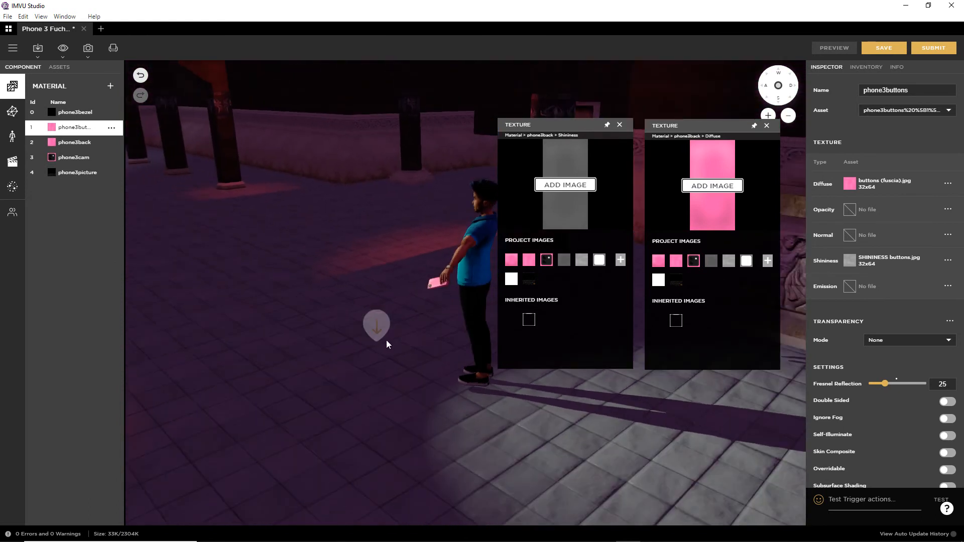
{"action": "left_click", "coordinate": [378, 329]}
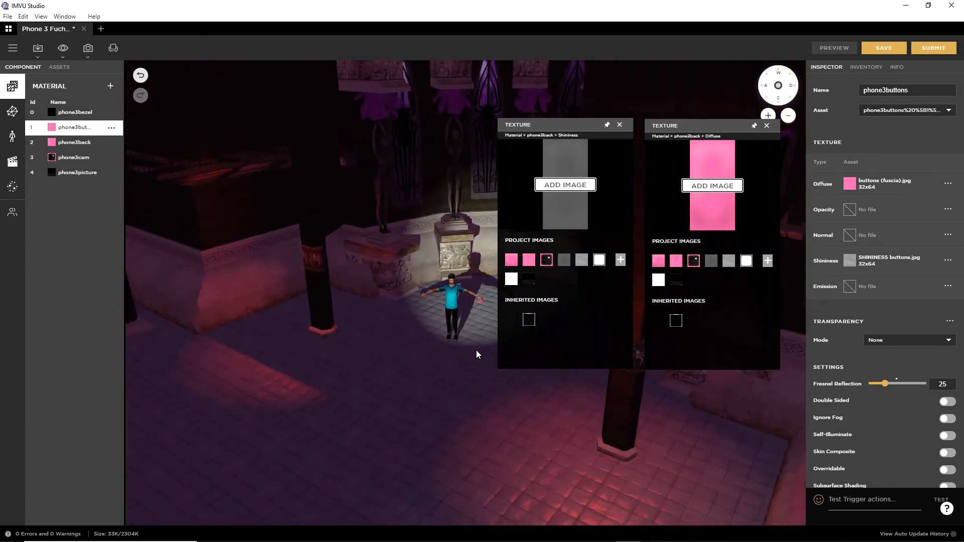
{"action": "mouse_move", "coordinate": [487, 353]}
{"action": "right_mouse_down"}
{"action": "mouse_move", "coordinate": [370, 382]}
{"action": "mouse_move", "coordinate": [487, 369]}
{"action": "right_mouse_up"}
{"action": "scroll", "coordinate": [381, 381], "scroll_direction": "up", "scroll_amount": 3}
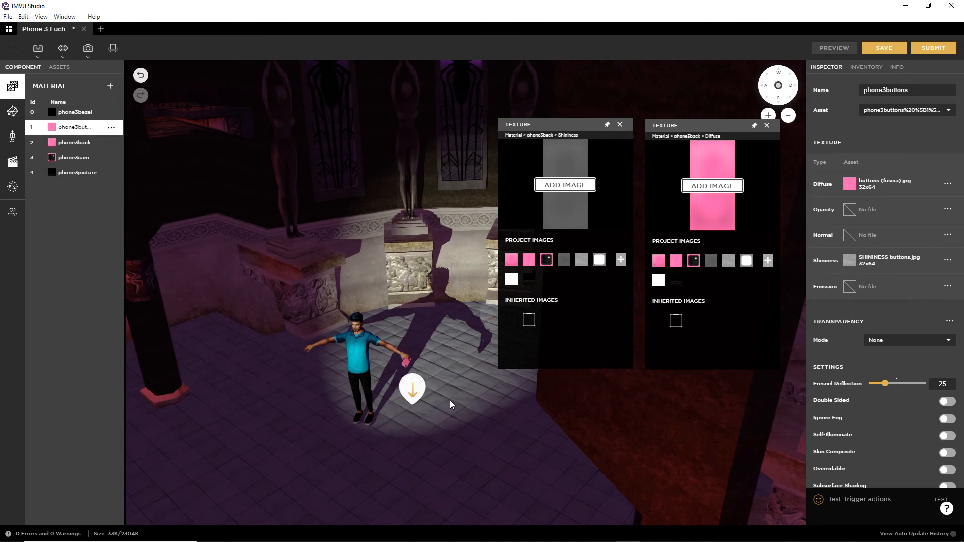
{"action": "scroll", "coordinate": [424, 391], "scroll_direction": "up", "scroll_amount": 3}
{"action": "right_click_drag", "start_coordinate": [426, 412], "coordinate": [511, 311]}
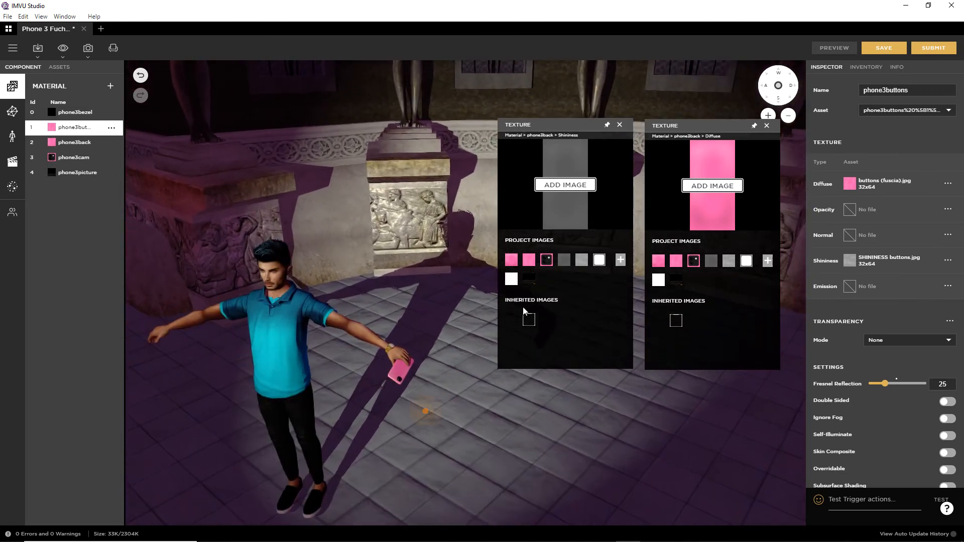
Examine the phone's back, camera and edges from the avatar's side in the darker area of the temple room.
{"action": "left_click_drag", "start_coordinate": [471, 398], "coordinate": [387, 393]}
{"action": "scroll", "coordinate": [386, 392], "scroll_direction": "up", "scroll_amount": 2}
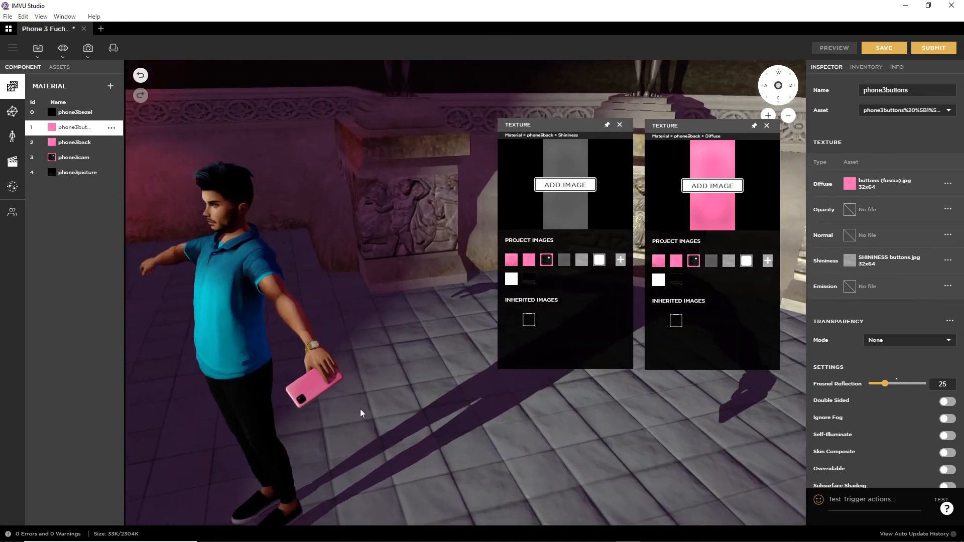
{"action": "right_click_drag", "start_coordinate": [360, 408], "coordinate": [502, 328]}
{"action": "left_click_drag", "start_coordinate": [472, 440], "coordinate": [400, 435]}
{"action": "scroll", "coordinate": [399, 432], "scroll_direction": "up", "scroll_amount": 5}
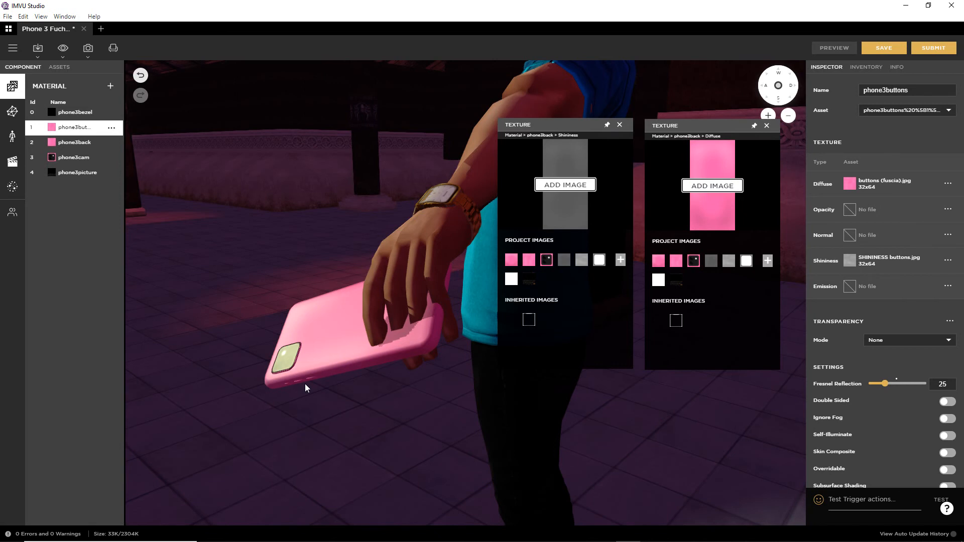
{"action": "mouse_move", "coordinate": [386, 407]}
{"action": "left_mouse_down"}
{"action": "mouse_move", "coordinate": [360, 402]}
{"action": "mouse_move", "coordinate": [370, 394]}
{"action": "mouse_move", "coordinate": [384, 403]}
{"action": "left_mouse_up"}
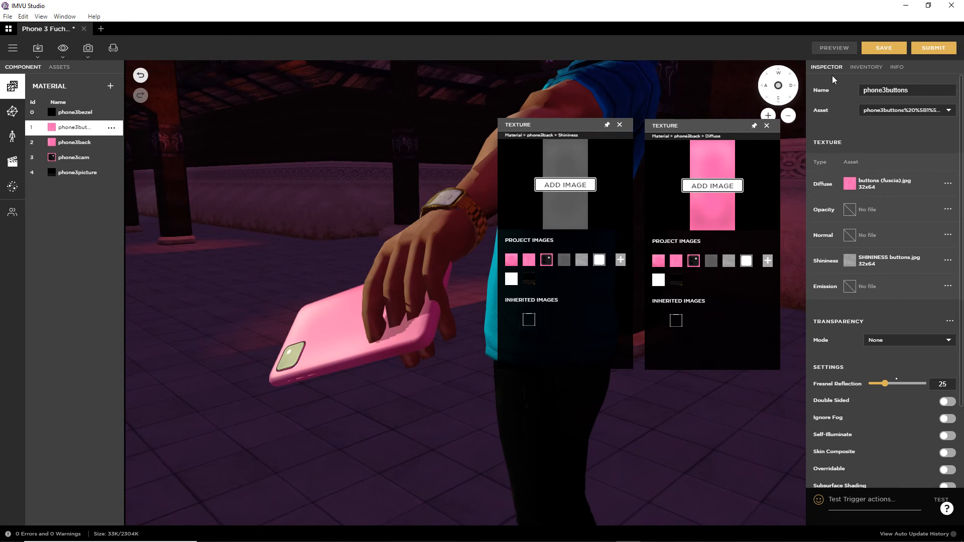
Load the Tiny Cozy Cabin room from the inventory into the preview.
{"action": "left_click", "coordinate": [865, 72]}
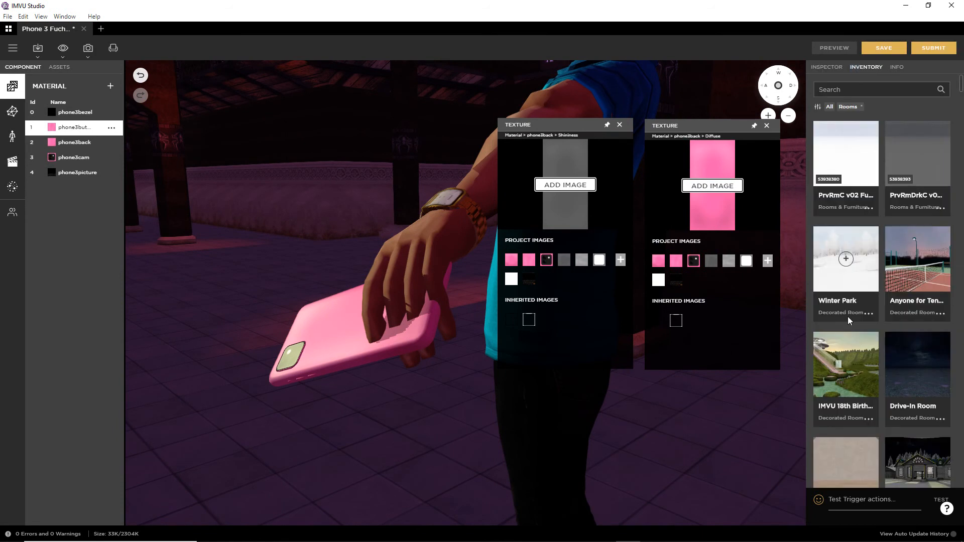
{"action": "scroll", "coordinate": [847, 317], "scroll_direction": "down", "scroll_amount": 8}
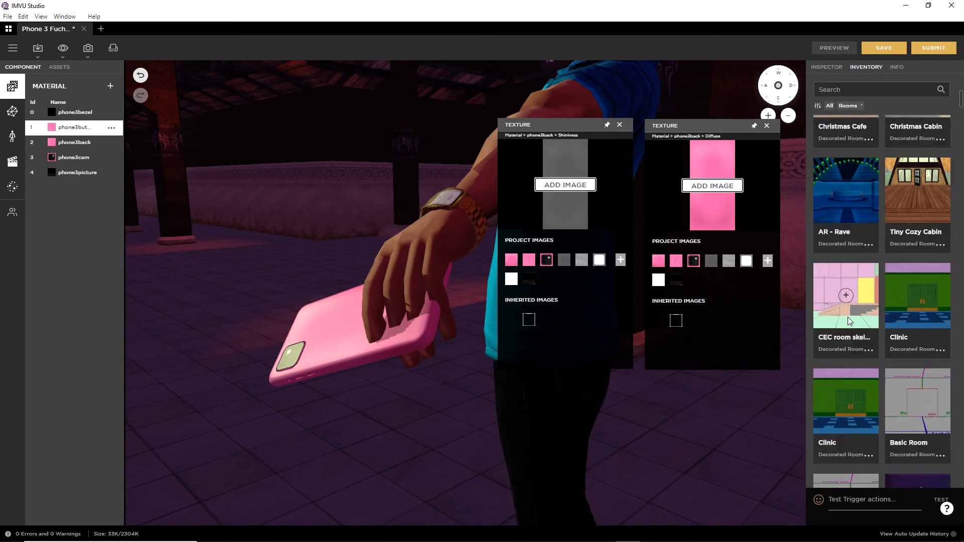
{"action": "scroll", "coordinate": [848, 317], "scroll_direction": "up", "scroll_amount": 3}
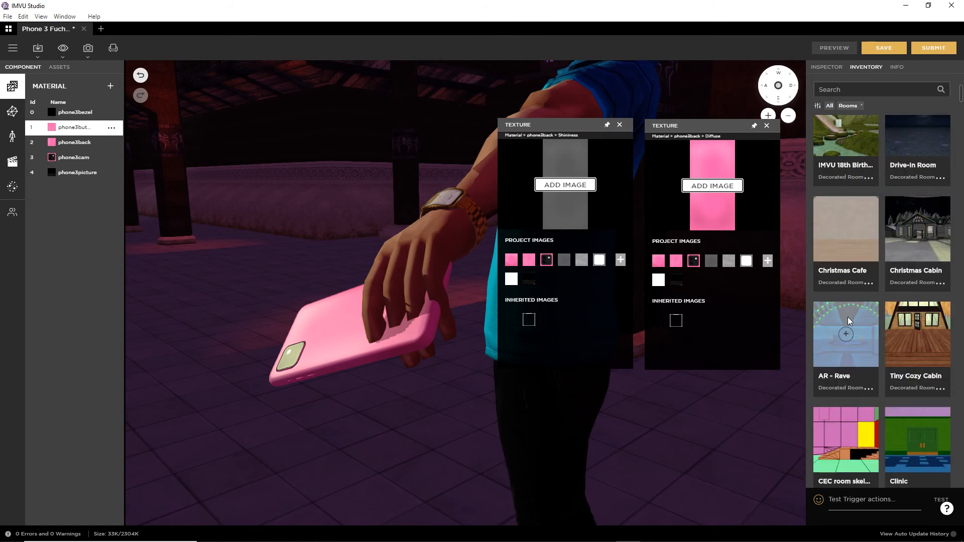
{"action": "left_click", "coordinate": [918, 335]}
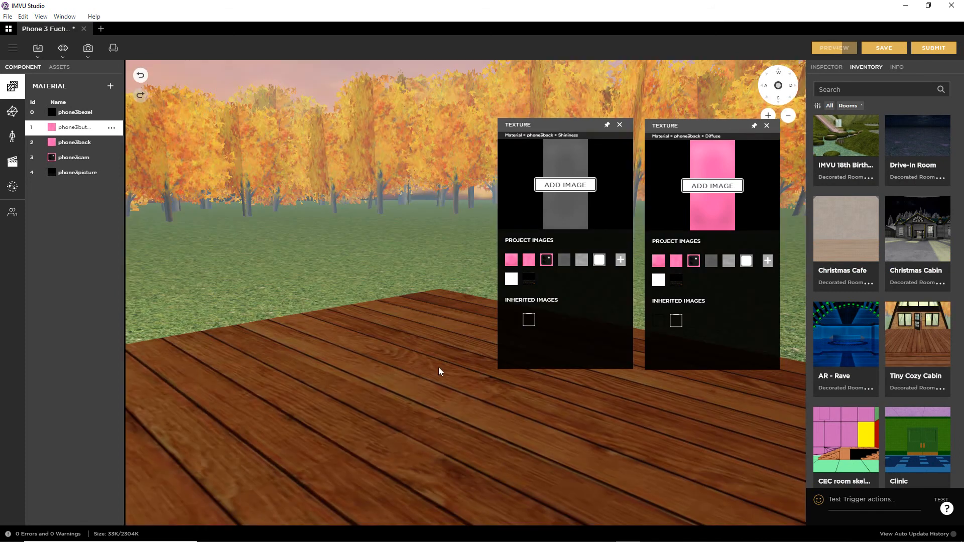
Examine the avatar and the phone on the cabin's wooden deck, from close up and further away.
{"action": "left_click_drag", "start_coordinate": [478, 372], "coordinate": [319, 370]}
{"action": "right_click_drag", "start_coordinate": [346, 384], "coordinate": [604, 390]}
{"action": "scroll", "coordinate": [602, 391], "scroll_direction": "down", "scroll_amount": 5}
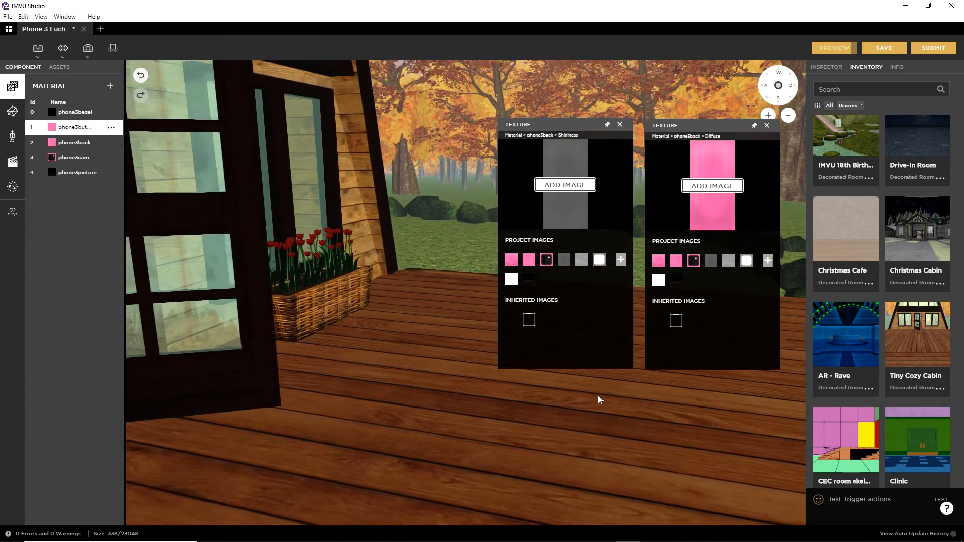
{"action": "left_click_drag", "start_coordinate": [318, 402], "coordinate": [243, 399]}
{"action": "left_click_drag", "start_coordinate": [435, 315], "coordinate": [297, 361]}
{"action": "scroll", "coordinate": [349, 406], "scroll_direction": "up", "scroll_amount": 5}
{"action": "right_click_drag", "start_coordinate": [348, 407], "coordinate": [507, 271]}
{"action": "right_click_drag", "start_coordinate": [327, 421], "coordinate": [386, 389]}
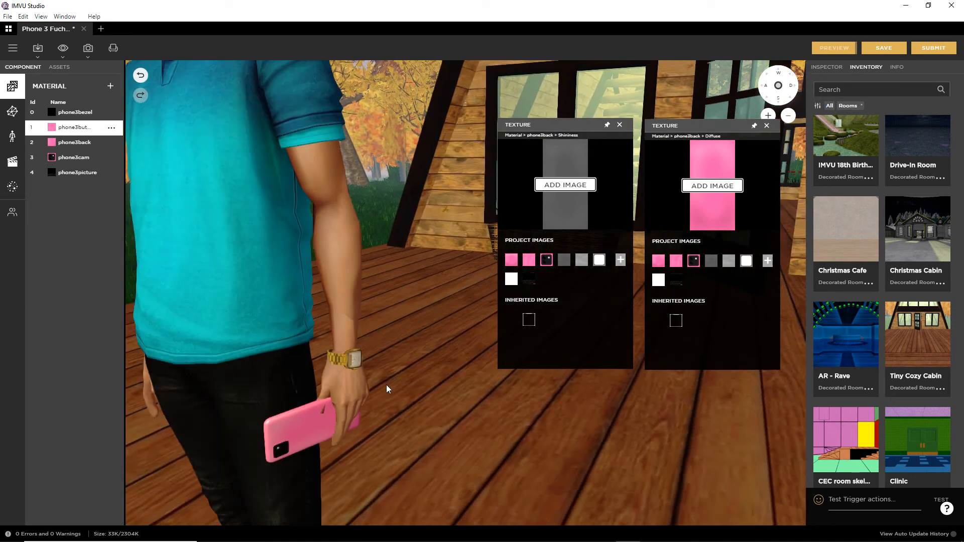
{"action": "scroll", "coordinate": [386, 386], "scroll_direction": "down", "scroll_amount": 3}
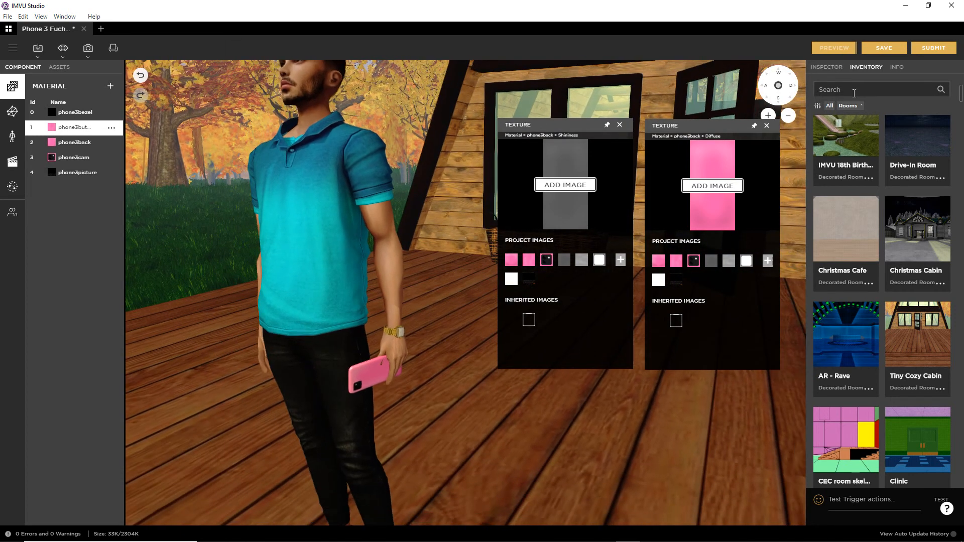
Test the trigger action cr2 on the avatar in the cabin room.
{"action": "left_click", "coordinate": [848, 504]}
{"action": "type", "text": "cr2"}
{"action": "key", "text": "Return"}
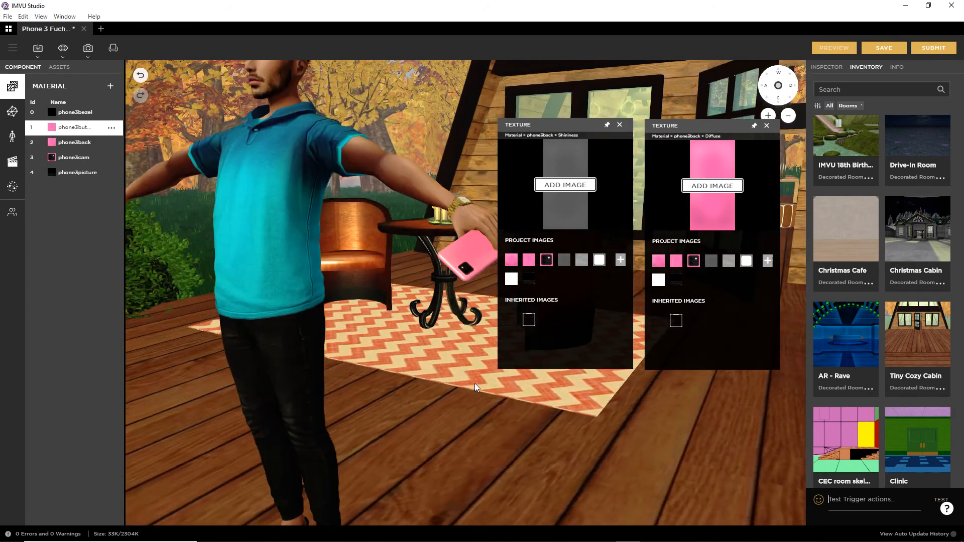
Examine the back, edge and camera of the phone in the avatar's raised hand under the cabin room's lighting.
{"action": "mouse_move", "coordinate": [475, 384]}
{"action": "left_mouse_down"}
{"action": "mouse_move", "coordinate": [417, 395]}
{"action": "mouse_move", "coordinate": [331, 388]}
{"action": "left_mouse_up"}
{"action": "left_click_drag", "start_coordinate": [596, 376], "coordinate": [387, 449]}
{"action": "scroll", "coordinate": [343, 405], "scroll_direction": "up", "scroll_amount": 4}
{"action": "scroll", "coordinate": [387, 448], "scroll_direction": "up", "scroll_amount": 2}
{"action": "right_click_drag", "start_coordinate": [396, 451], "coordinate": [444, 390]}
{"action": "scroll", "coordinate": [393, 418], "scroll_direction": "up", "scroll_amount": 3}
{"action": "left_click_drag", "start_coordinate": [380, 419], "coordinate": [473, 359]}
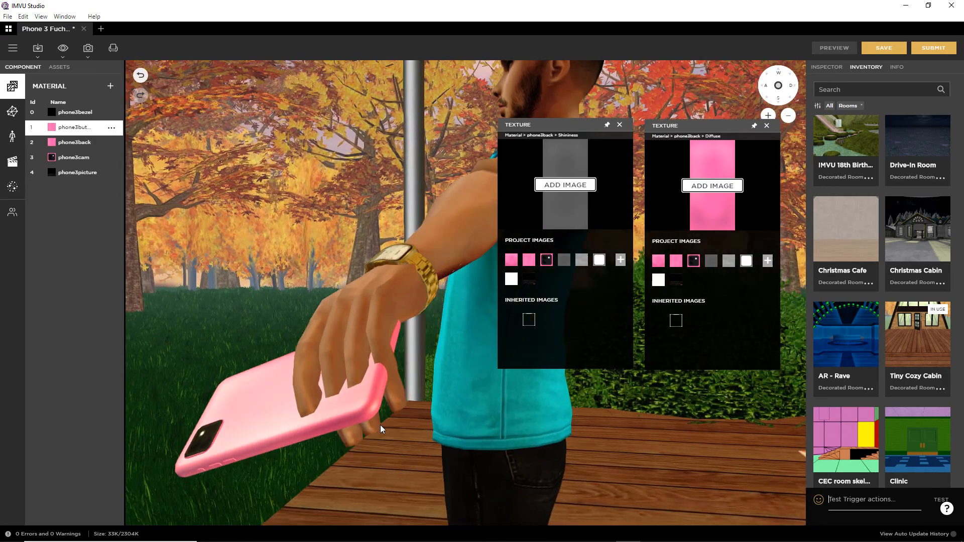
{"action": "scroll", "coordinate": [389, 294], "scroll_direction": "down", "scroll_amount": 5}
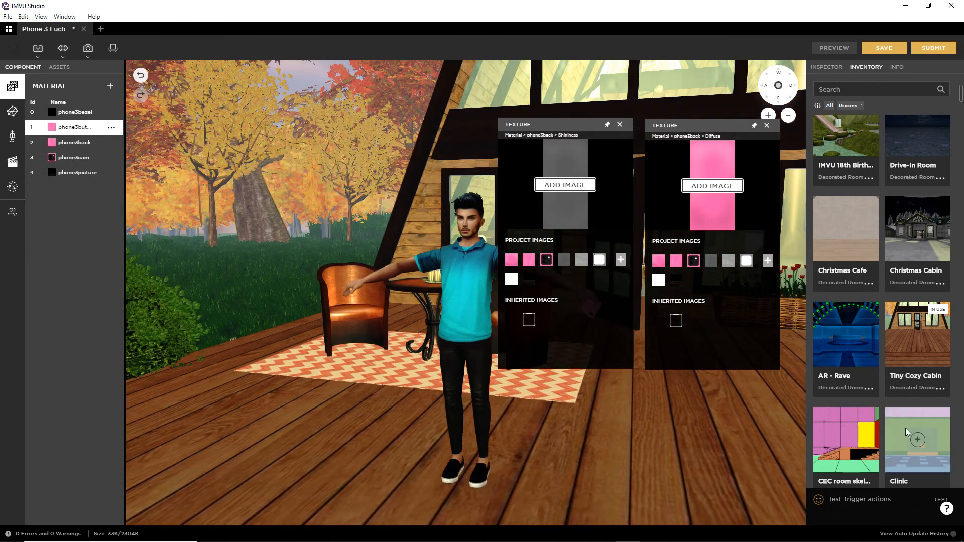
Browse the room inventory and load the Tauntaun Temp... room back into the preview.
{"action": "scroll", "coordinate": [898, 416], "scroll_direction": "down", "scroll_amount": 5}
{"action": "scroll", "coordinate": [883, 449], "scroll_direction": "down", "scroll_amount": 4}
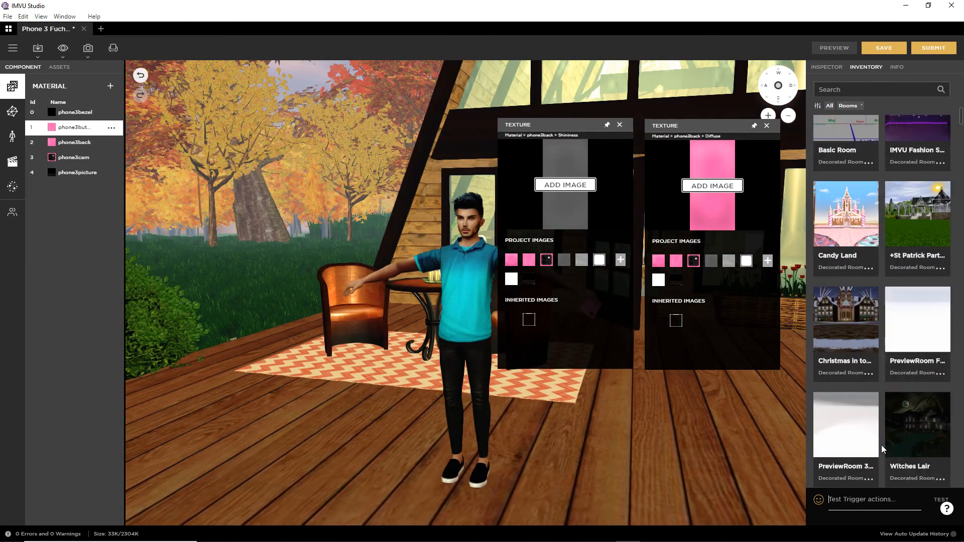
{"action": "scroll", "coordinate": [883, 448], "scroll_direction": "down", "scroll_amount": 4}
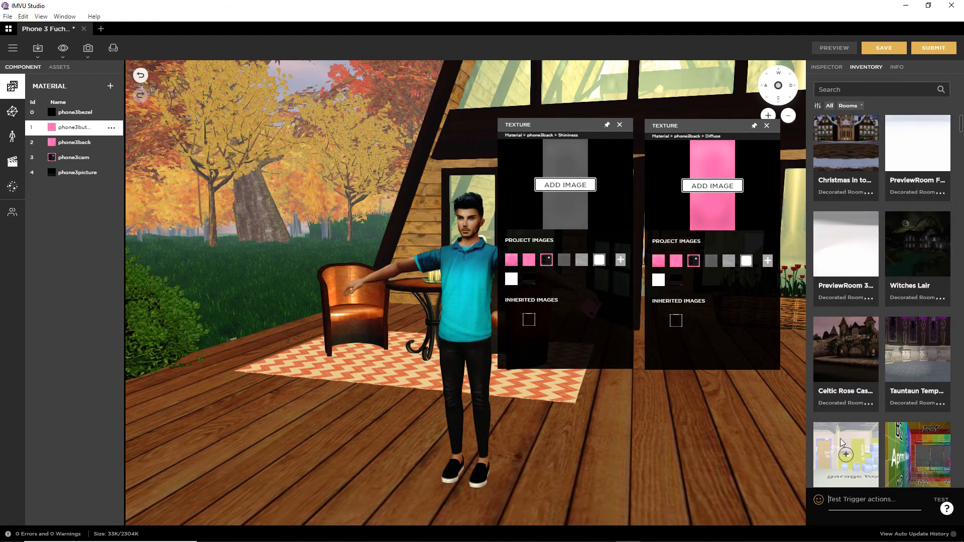
{"action": "scroll", "coordinate": [839, 438], "scroll_direction": "down", "scroll_amount": 4}
{"action": "scroll", "coordinate": [840, 439], "scroll_direction": "down", "scroll_amount": 3}
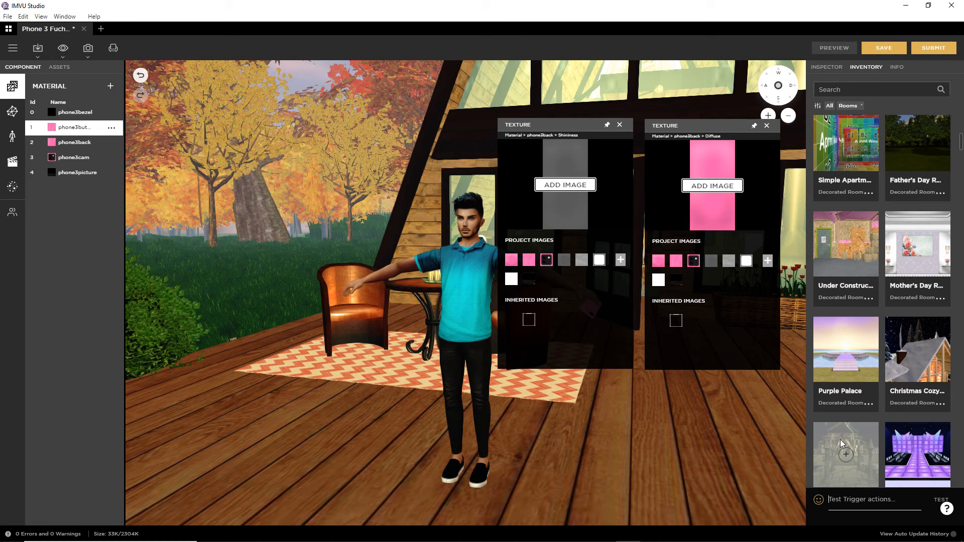
{"action": "scroll", "coordinate": [839, 439], "scroll_direction": "down", "scroll_amount": 3}
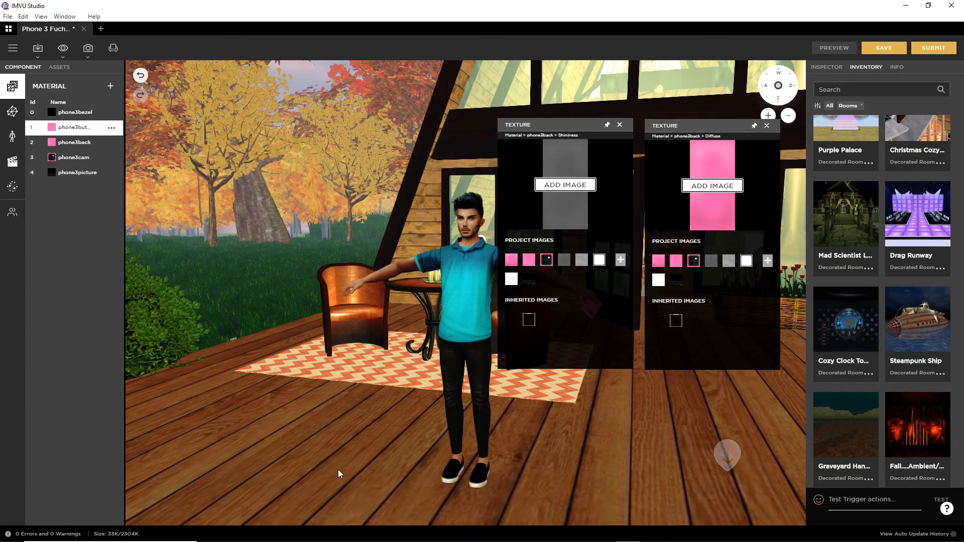
{"action": "scroll", "coordinate": [892, 266], "scroll_direction": "up", "scroll_amount": 5}
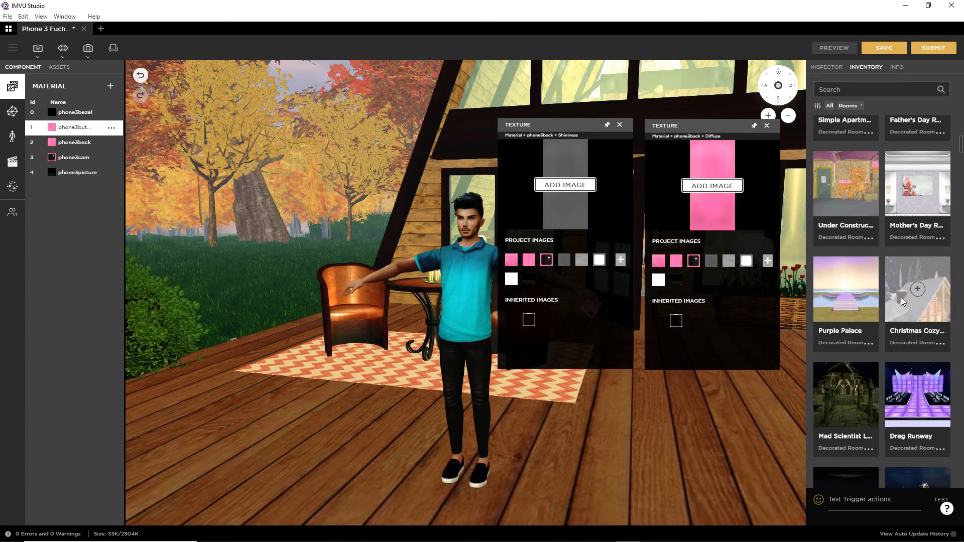
{"action": "scroll", "coordinate": [885, 296], "scroll_direction": "up", "scroll_amount": 2}
{"action": "scroll", "coordinate": [913, 412], "scroll_direction": "down", "scroll_amount": 1}
{"action": "left_click", "coordinate": [918, 350]}
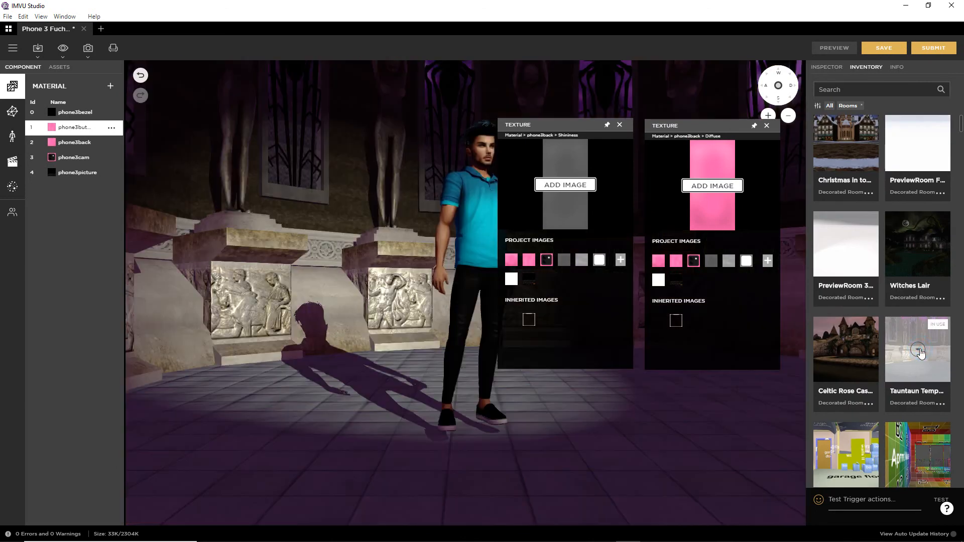
Bring the avatar's phone side into view in the temple room and test the trigger action cr2.
{"action": "left_click_drag", "start_coordinate": [511, 409], "coordinate": [381, 422]}
{"action": "right_click_drag", "start_coordinate": [495, 408], "coordinate": [412, 413]}
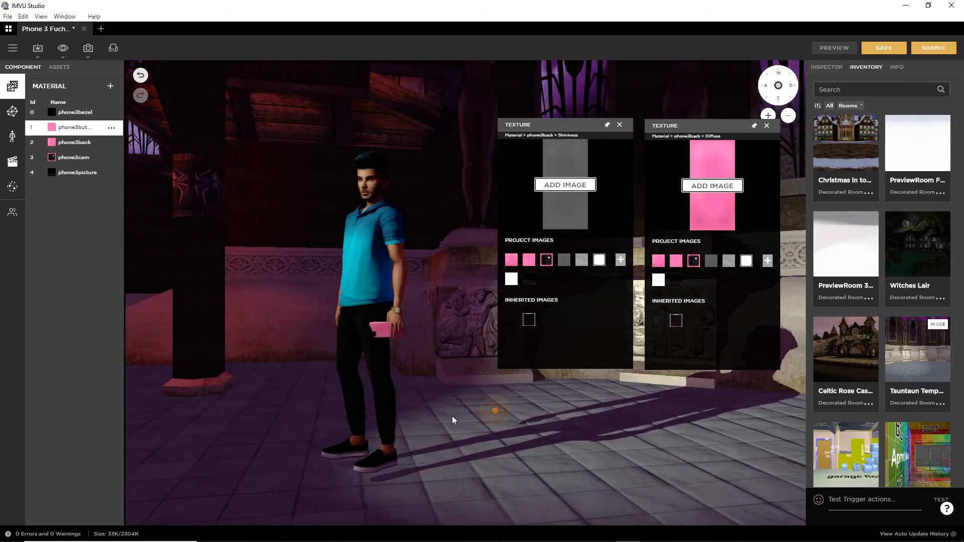
{"action": "left_click", "coordinate": [859, 500]}
{"action": "type", "text": "cr2"}
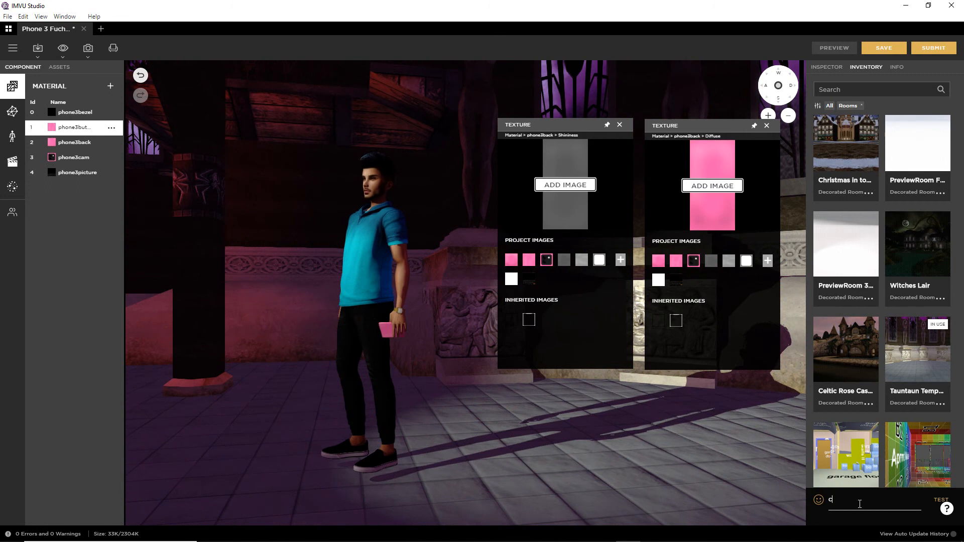
{"action": "key", "text": "Return"}
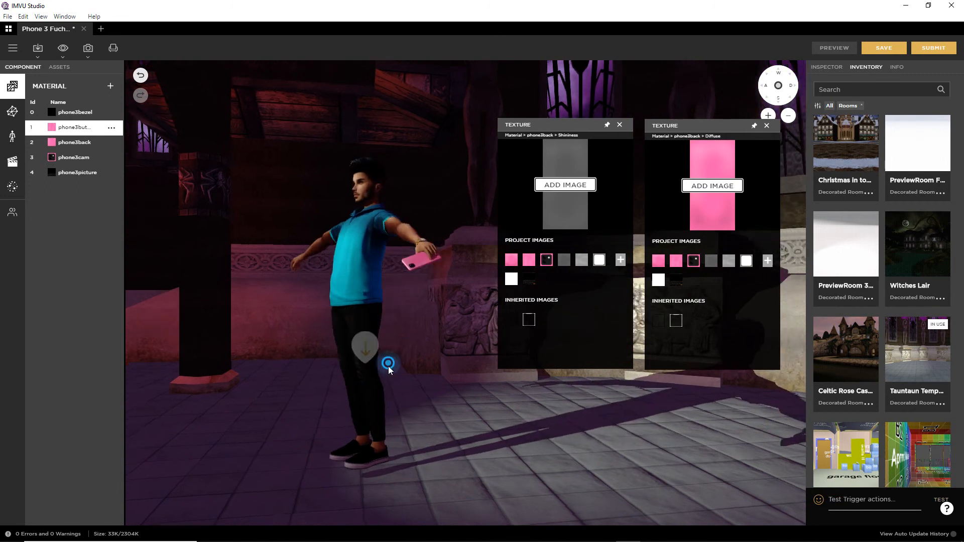
Examine the phone's back and camera up close under the temple's dim lighting for comparison with the cabin.
{"action": "left_click_drag", "start_coordinate": [394, 357], "coordinate": [384, 386]}
{"action": "scroll", "coordinate": [383, 385], "scroll_direction": "up", "scroll_amount": 5}
{"action": "right_click_drag", "start_coordinate": [336, 376], "coordinate": [519, 384]}
{"action": "left_click_drag", "start_coordinate": [568, 436], "coordinate": [316, 366]}
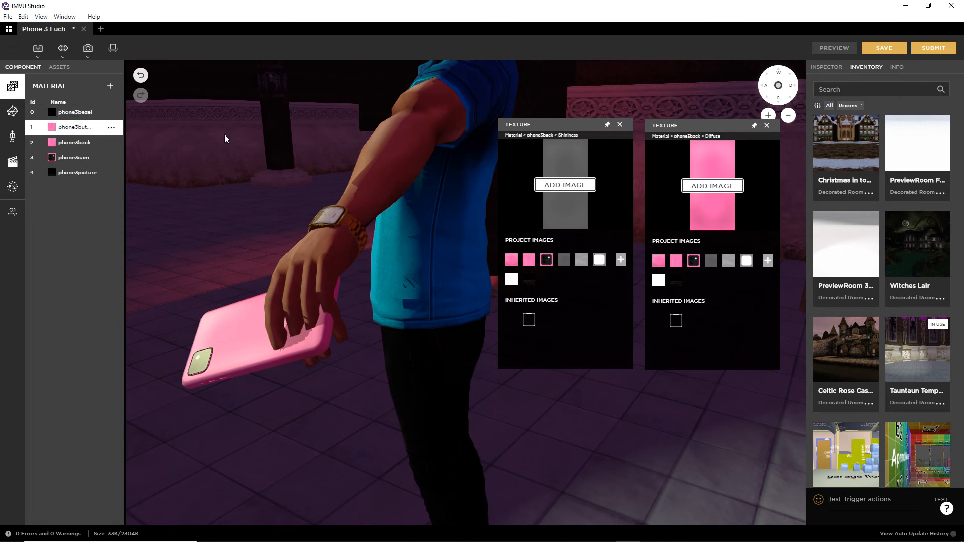
Open the Shininess texture of the phone3buttons material and place its window over the two phone3back texture windows.
{"action": "left_click", "coordinate": [827, 67]}
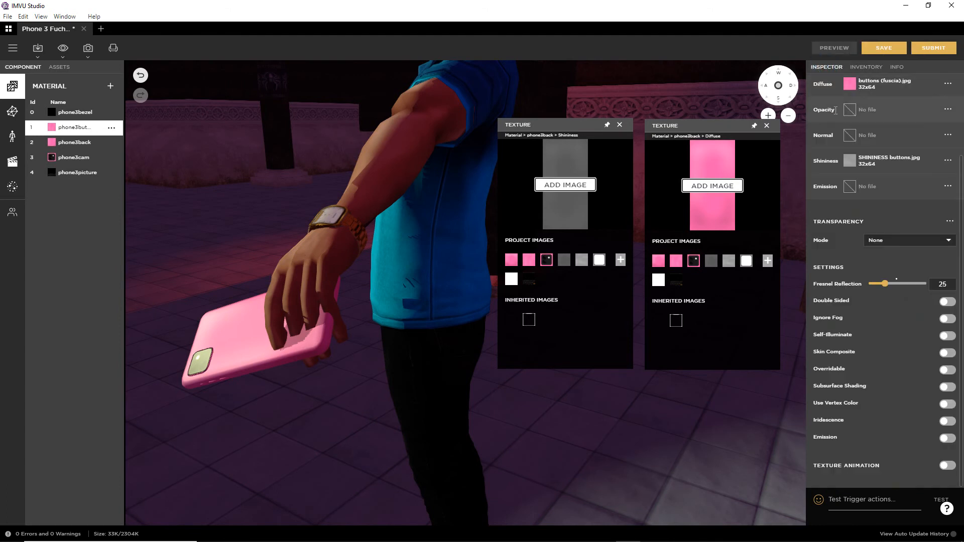
{"action": "scroll", "coordinate": [881, 224], "scroll_direction": "up", "scroll_amount": 2}
{"action": "mouse_move", "coordinate": [856, 194]}
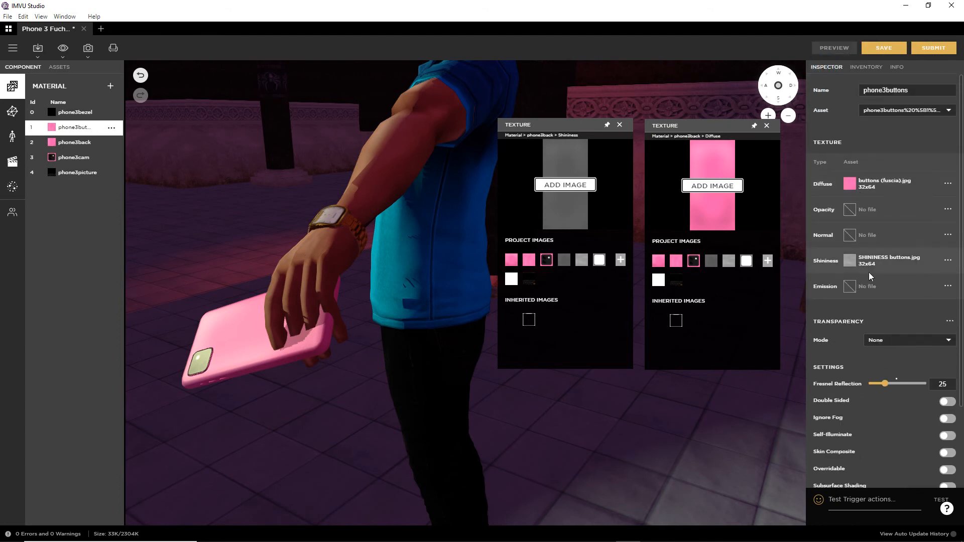
{"action": "mouse_move", "coordinate": [850, 263]}
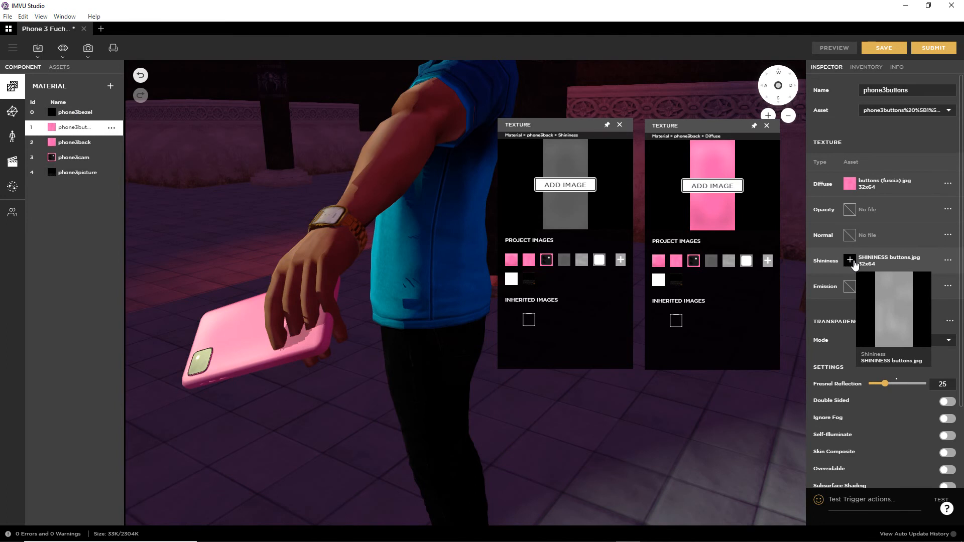
{"action": "left_click", "coordinate": [850, 261]}
{"action": "left_click_drag", "start_coordinate": [729, 259], "coordinate": [640, 250]}
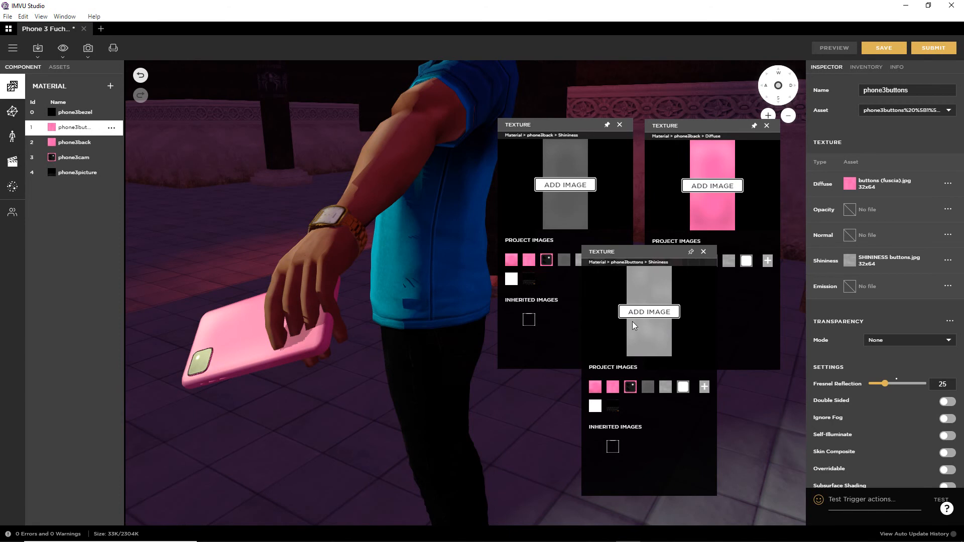
Look through the draft products in My Projects for other examples and return to the Phone 3 Fuchsia project.
{"action": "left_click", "coordinate": [10, 32]}
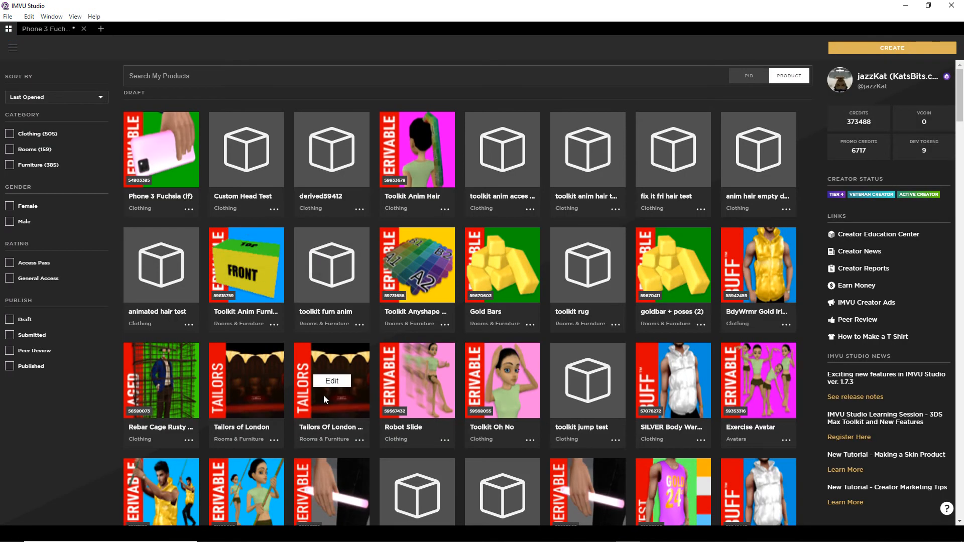
{"action": "scroll", "coordinate": [321, 394], "scroll_direction": "down", "scroll_amount": 4}
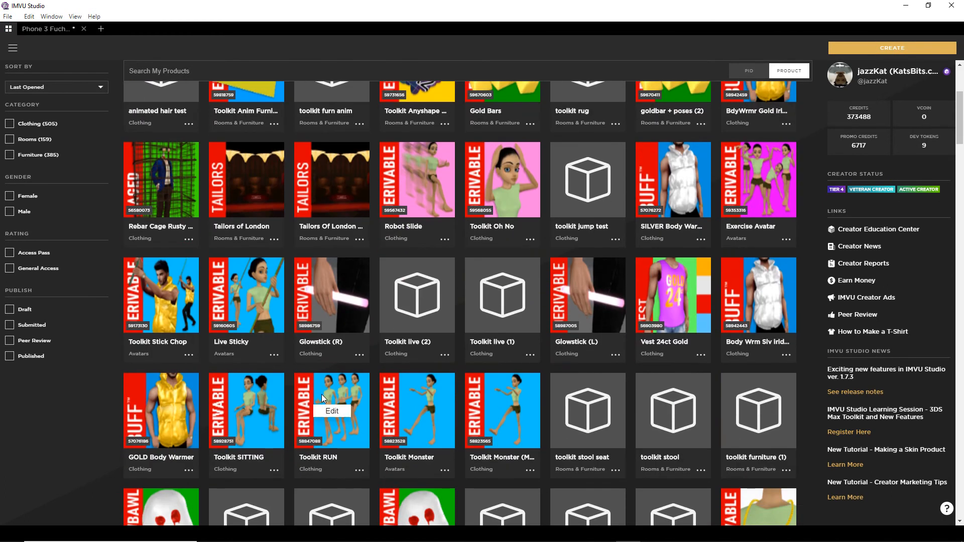
{"action": "scroll", "coordinate": [321, 394], "scroll_direction": "down", "scroll_amount": 3}
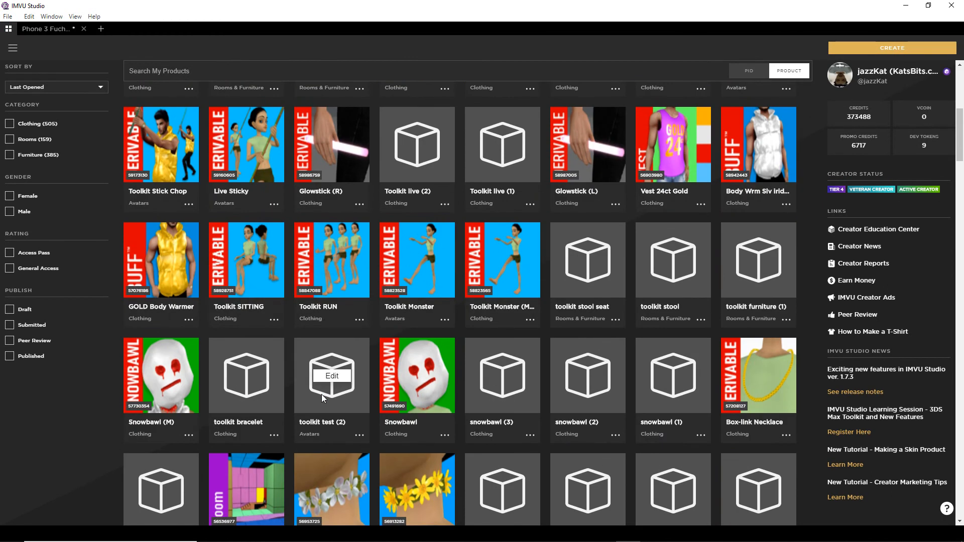
{"action": "scroll", "coordinate": [322, 394], "scroll_direction": "down", "scroll_amount": 4}
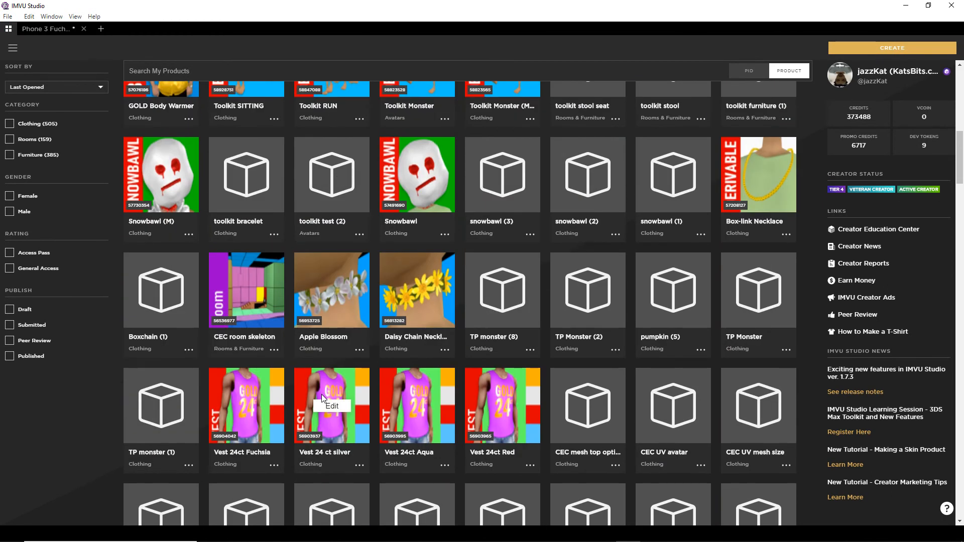
{"action": "scroll", "coordinate": [322, 398], "scroll_direction": "up", "scroll_amount": 5}
{"action": "scroll", "coordinate": [321, 394], "scroll_direction": "up", "scroll_amount": 6}
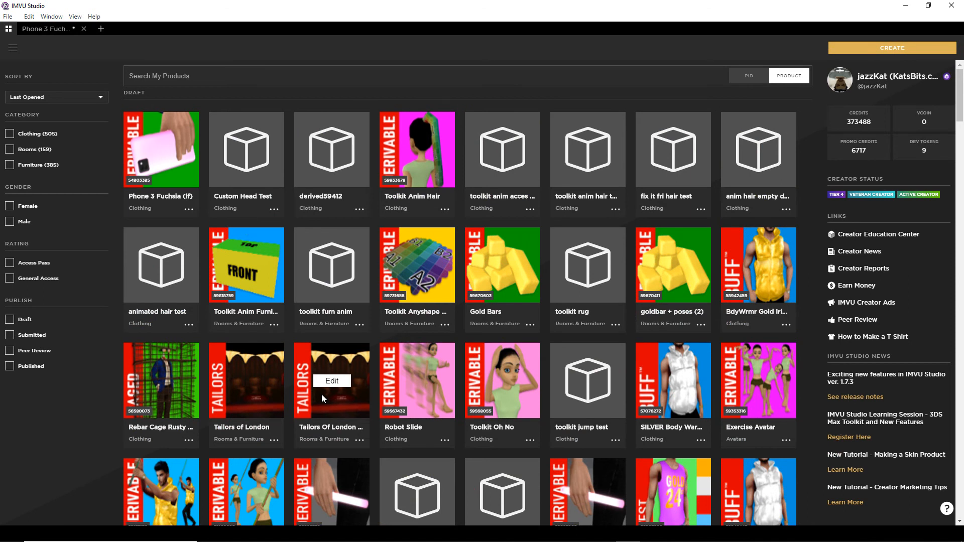
{"action": "scroll", "coordinate": [321, 394], "scroll_direction": "down", "scroll_amount": 2}
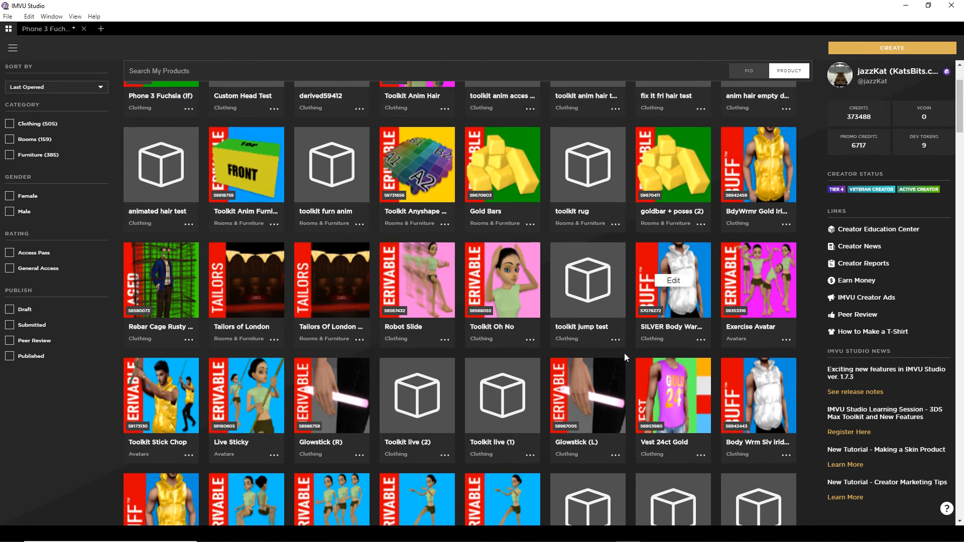
{"action": "scroll", "coordinate": [387, 345], "scroll_direction": "down", "scroll_amount": 11}
{"action": "scroll", "coordinate": [388, 345], "scroll_direction": "down", "scroll_amount": 12}
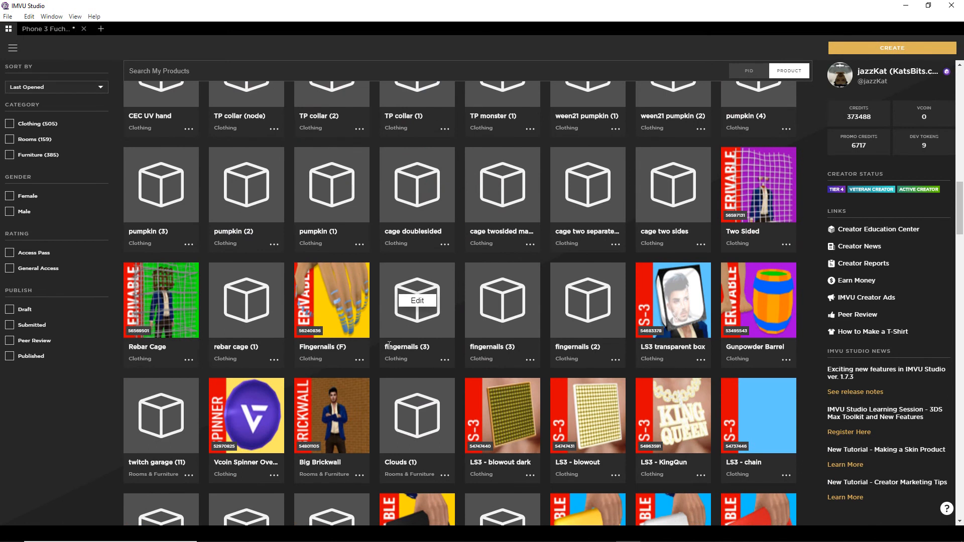
{"action": "scroll", "coordinate": [388, 345], "scroll_direction": "down", "scroll_amount": 6}
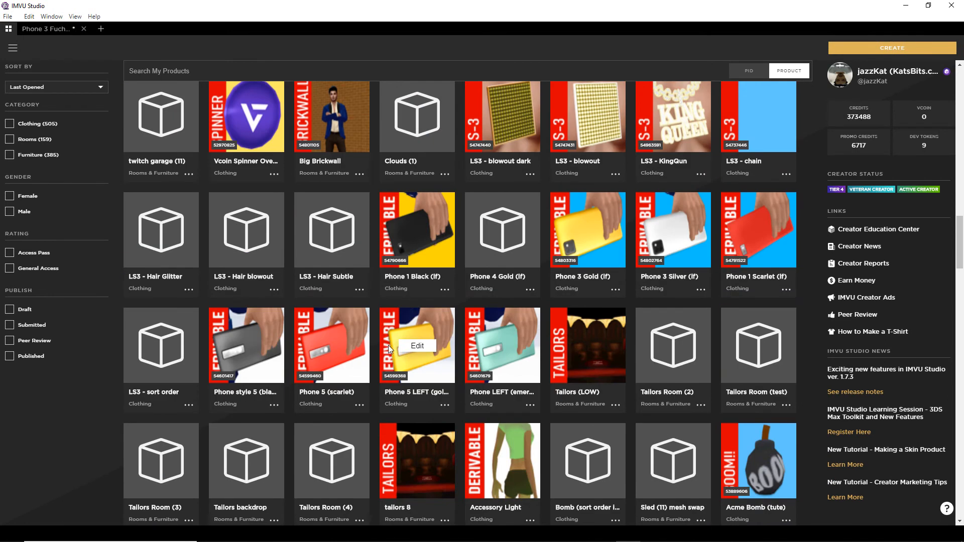
{"action": "scroll", "coordinate": [387, 345], "scroll_direction": "down", "scroll_amount": 7}
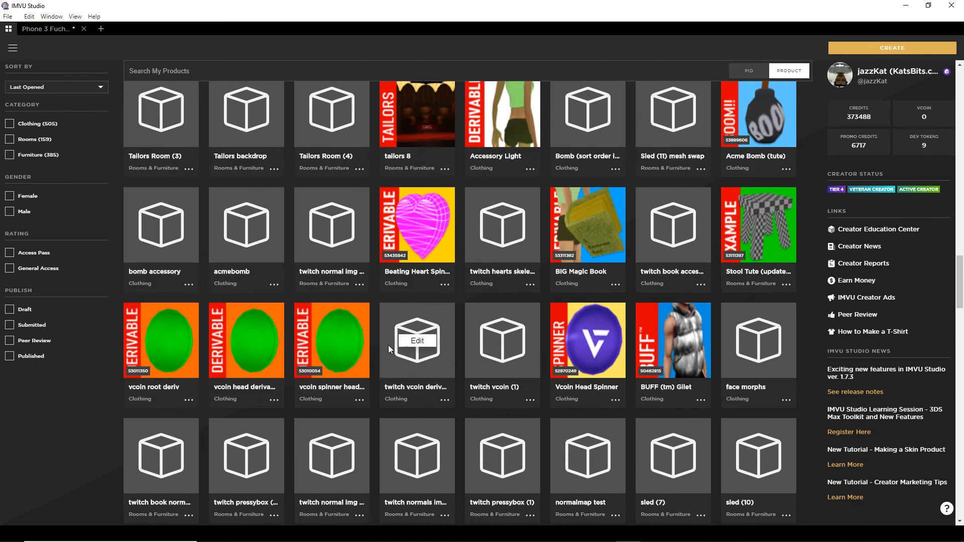
{"action": "scroll", "coordinate": [387, 345], "scroll_direction": "up", "scroll_amount": 11}
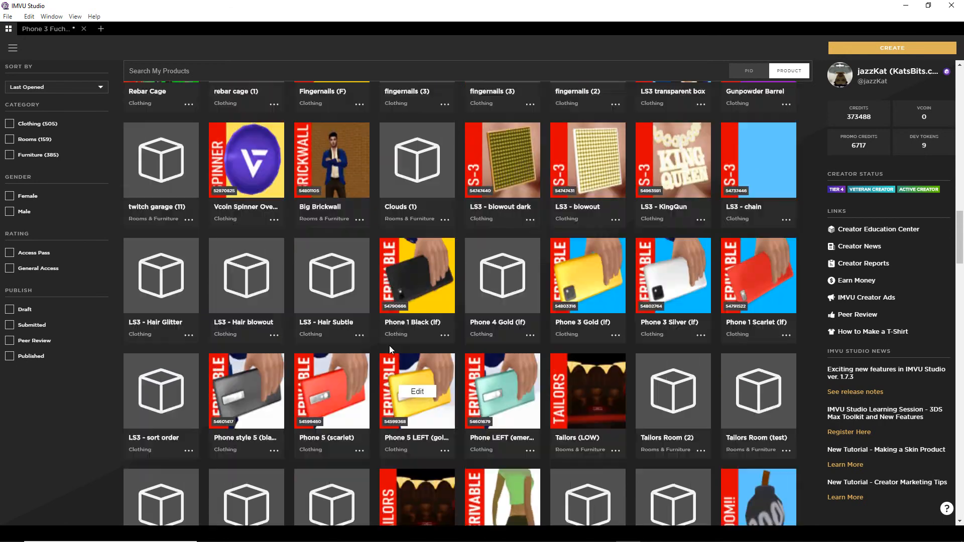
{"action": "scroll", "coordinate": [390, 345], "scroll_direction": "up", "scroll_amount": 20}
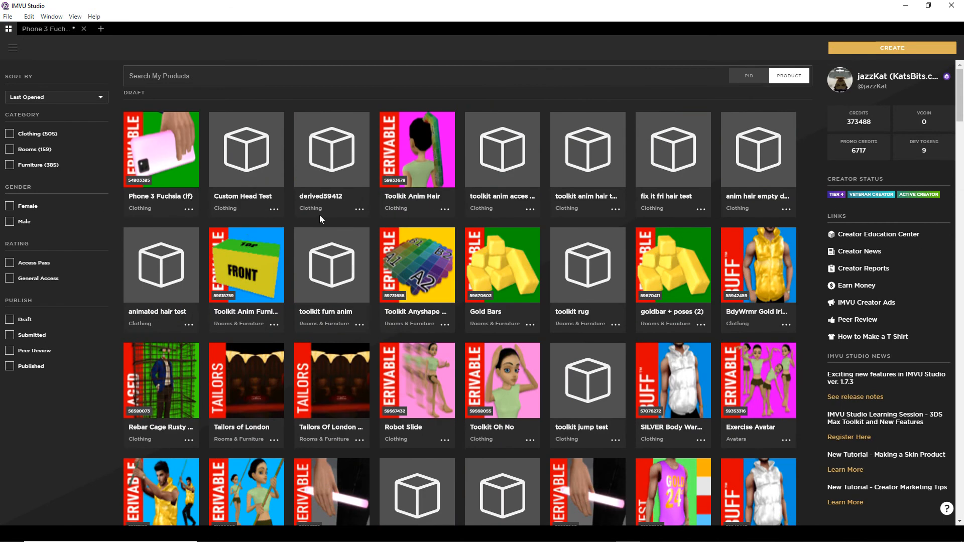
{"action": "left_click", "coordinate": [48, 29]}
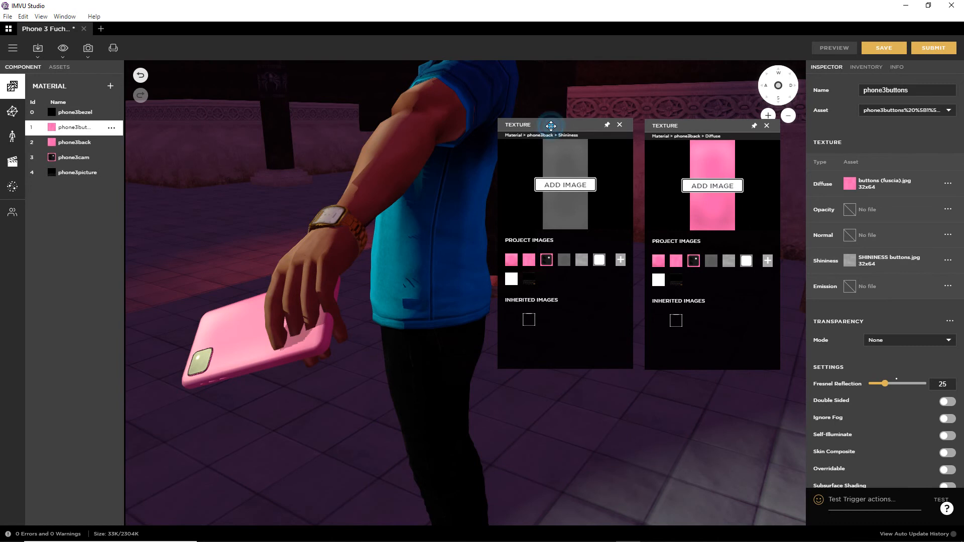
Inspect the Combine Textures options for the phone3back material's Shininess texture and close them without applying anything.
{"action": "left_click", "coordinate": [66, 143]}
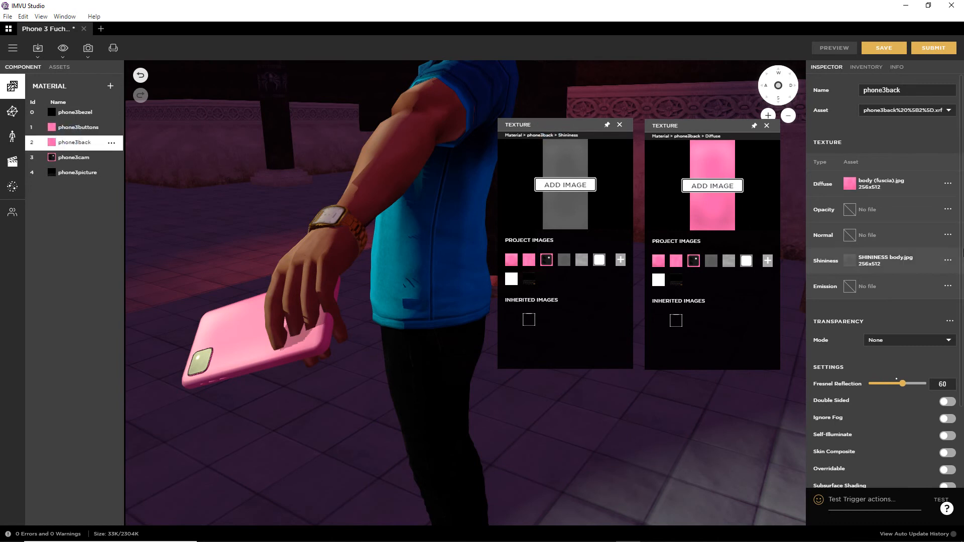
{"action": "left_click", "coordinate": [948, 261]}
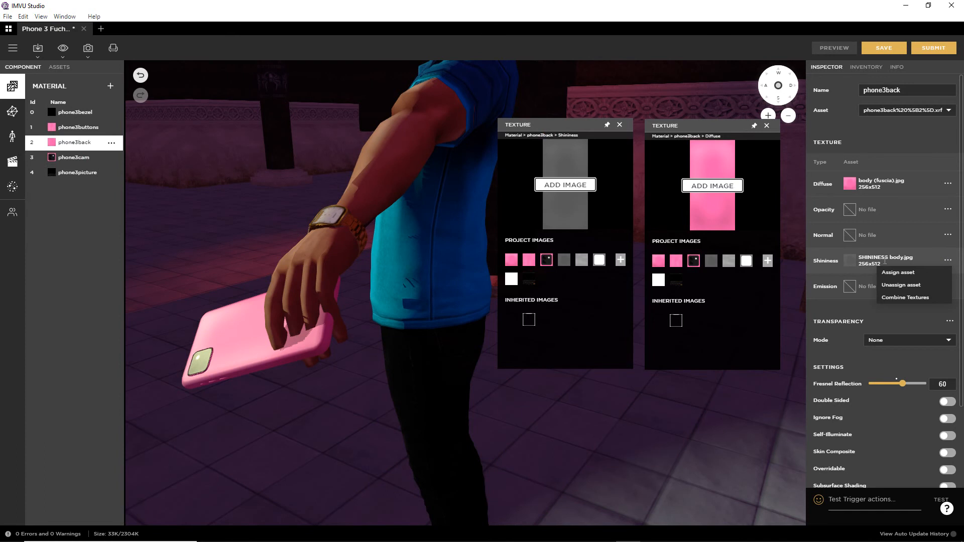
{"action": "mouse_move", "coordinate": [850, 186]}
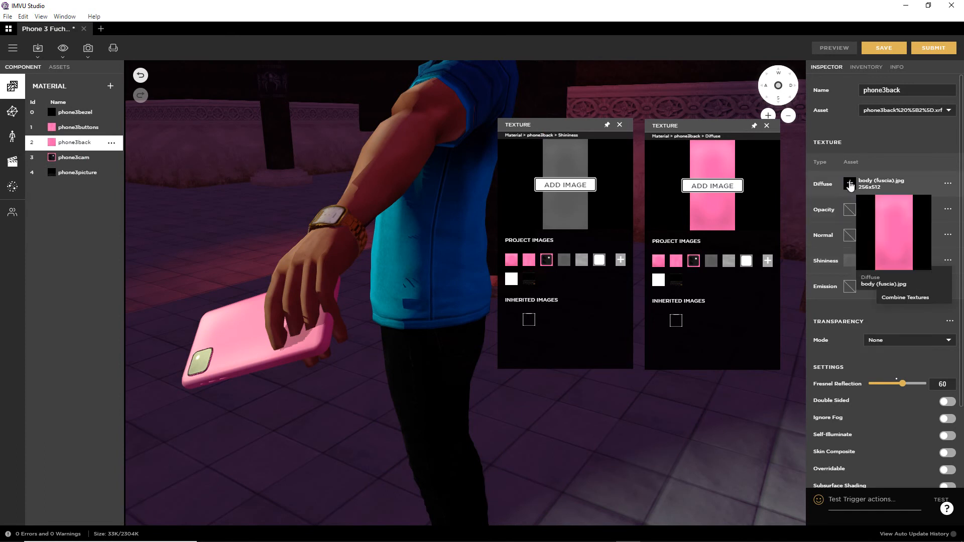
{"action": "left_click", "coordinate": [947, 184]}
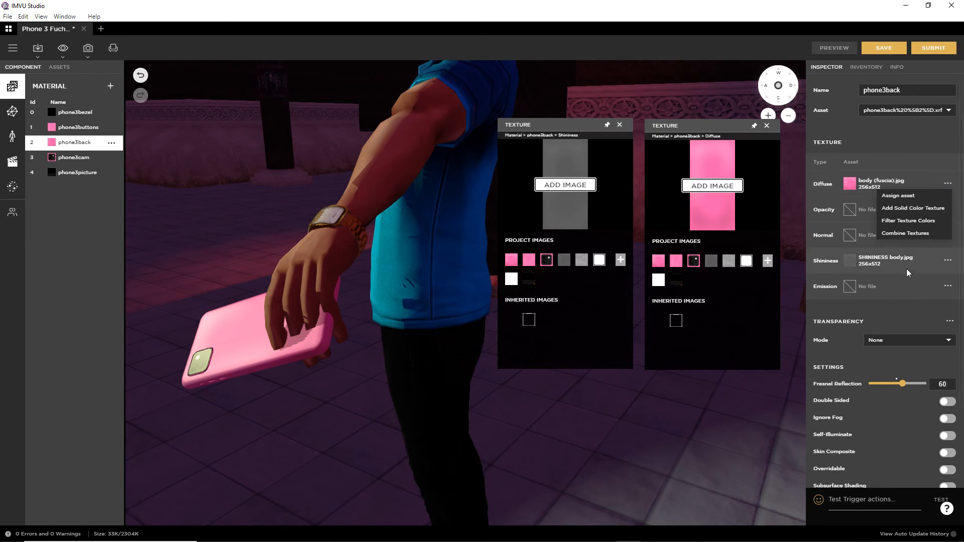
{"action": "left_click", "coordinate": [947, 261]}
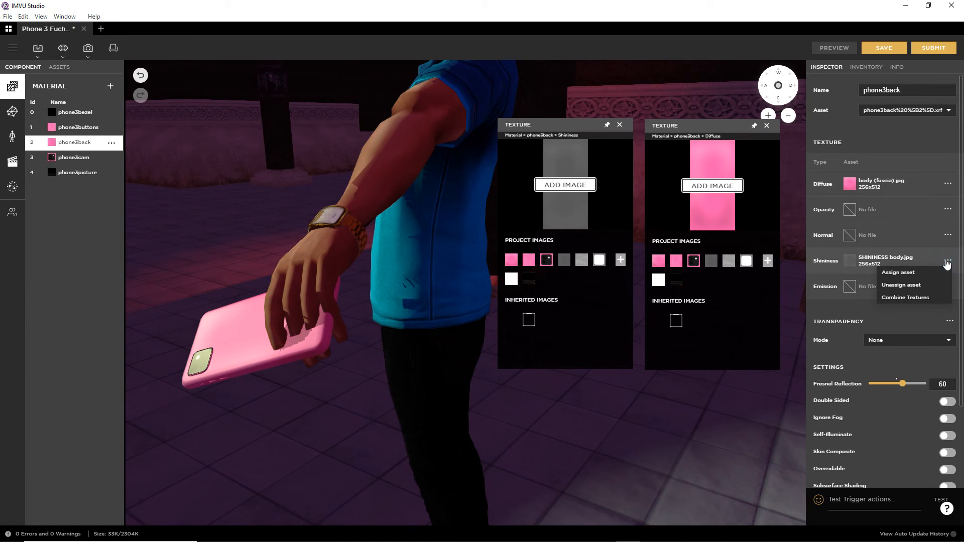
{"action": "left_click", "coordinate": [922, 299]}
{"action": "left_click_drag", "start_coordinate": [737, 257], "coordinate": [638, 173]}
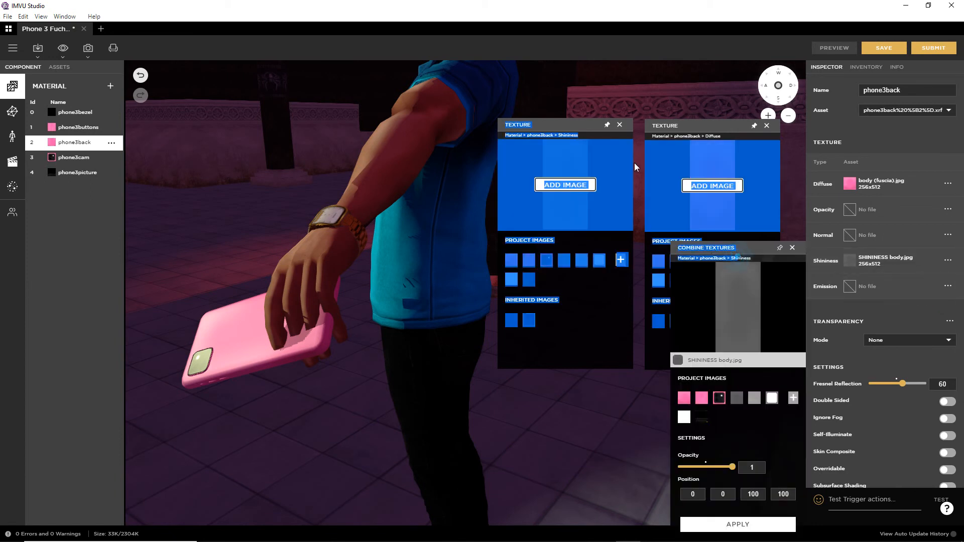
{"action": "left_click_drag", "start_coordinate": [757, 249], "coordinate": [663, 205]}
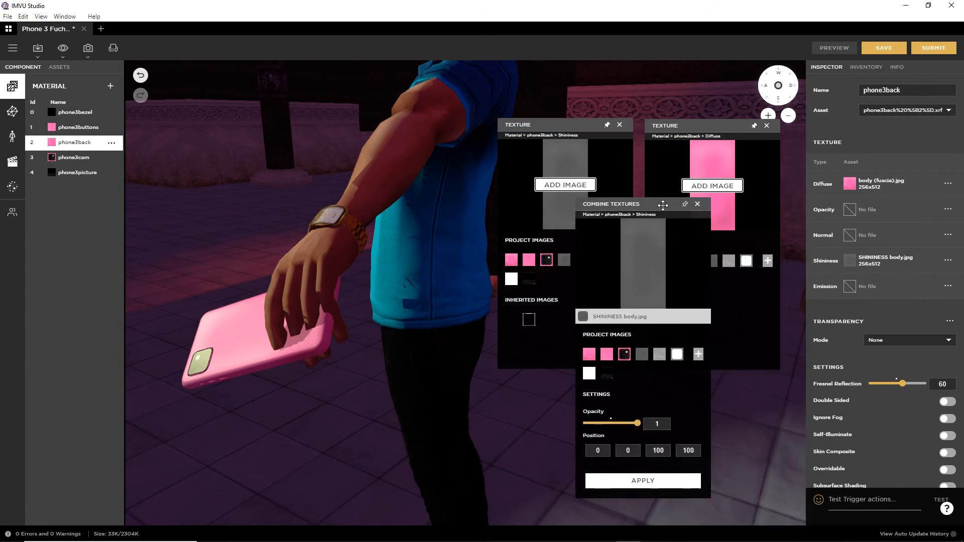
{"action": "left_click", "coordinate": [697, 204]}
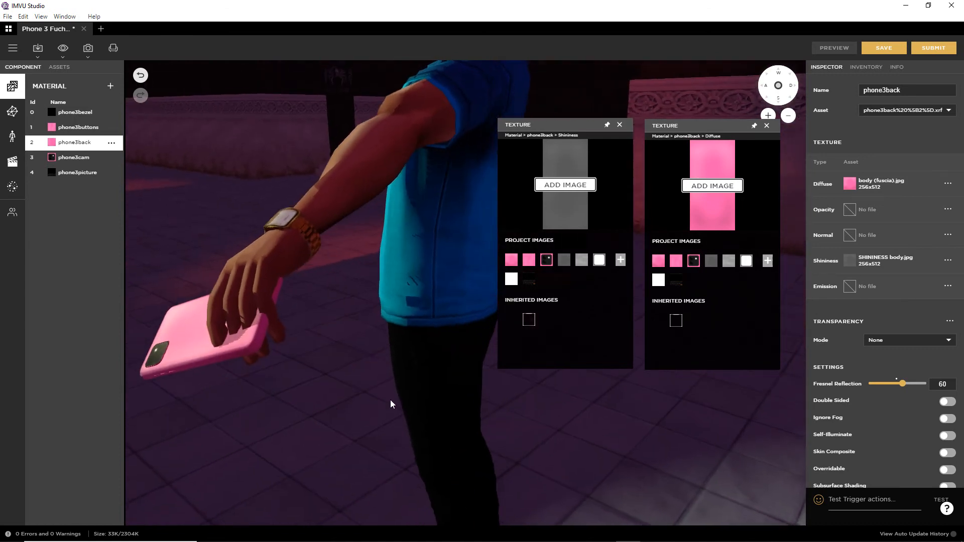
Load the PrvRmC v02 Fu... room from the inventory into the preview and frame the phone up close.
{"action": "left_click", "coordinate": [865, 67]}
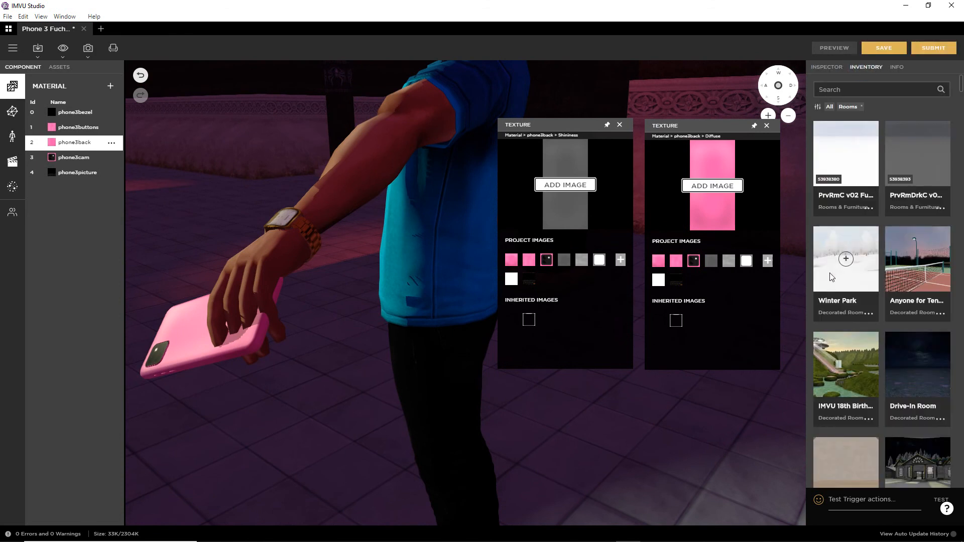
{"action": "left_click", "coordinate": [846, 153]}
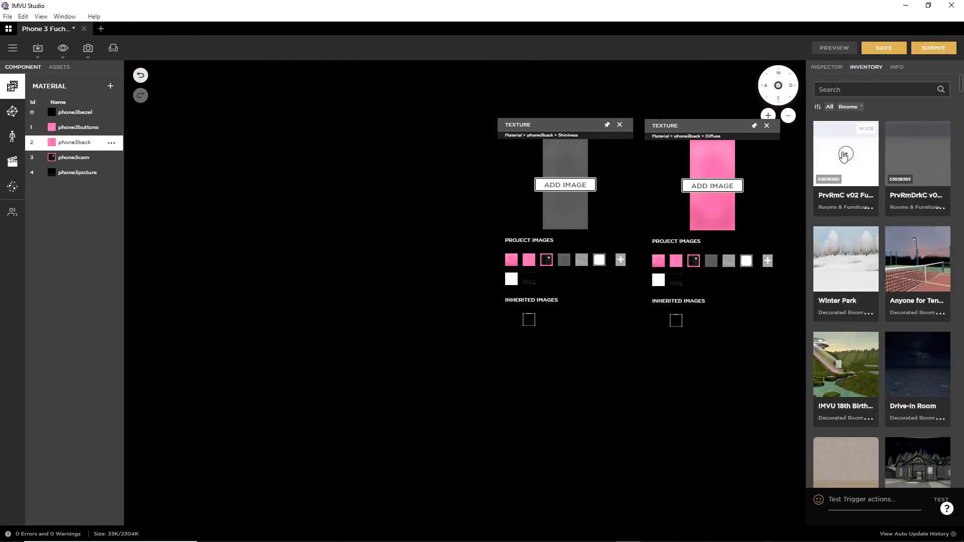
{"action": "scroll", "coordinate": [456, 385], "scroll_direction": "up", "scroll_amount": 5}
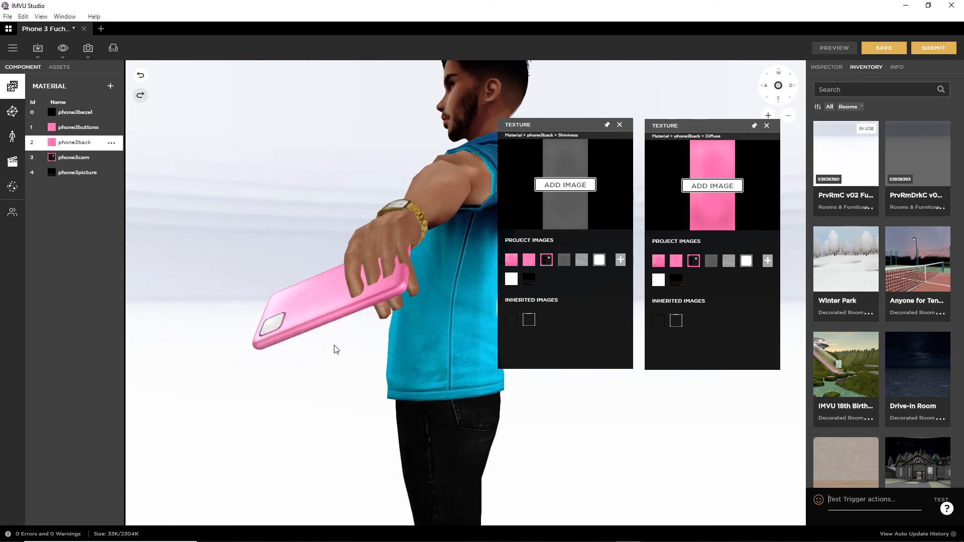
{"action": "scroll", "coordinate": [333, 372], "scroll_direction": "up", "scroll_amount": 2}
{"action": "left_click_drag", "start_coordinate": [305, 395], "coordinate": [335, 394]}
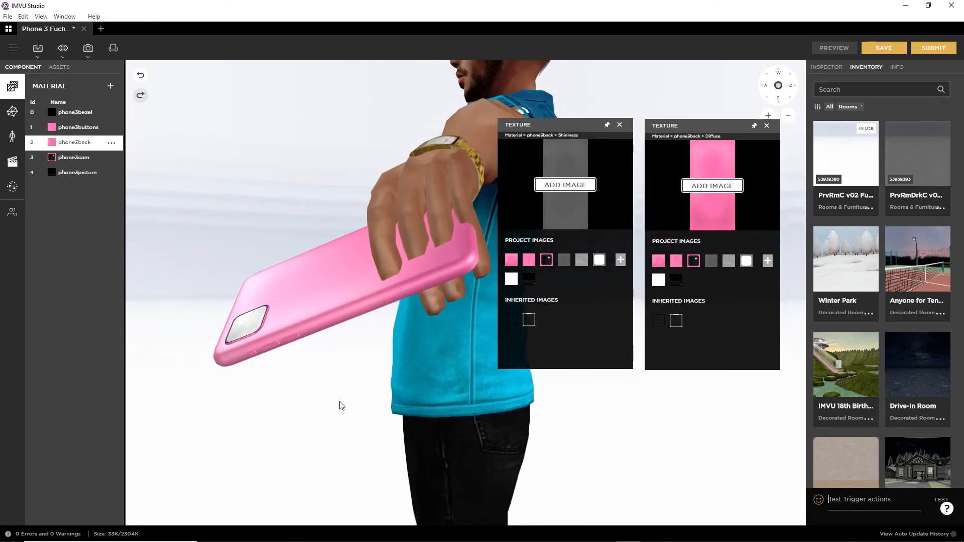
Browse the room inventory for further preview and decorated rooms.
{"action": "mouse_move", "coordinate": [904, 340]}
{"action": "scroll", "coordinate": [903, 341], "scroll_direction": "down", "scroll_amount": 3}
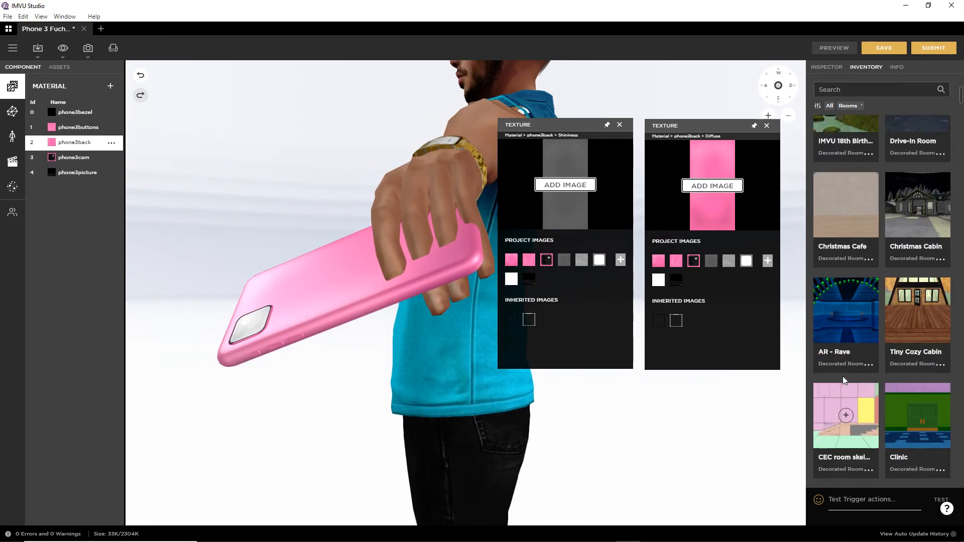
{"action": "scroll", "coordinate": [847, 382], "scroll_direction": "down", "scroll_amount": 5}
{"action": "scroll", "coordinate": [847, 384], "scroll_direction": "down", "scroll_amount": 5}
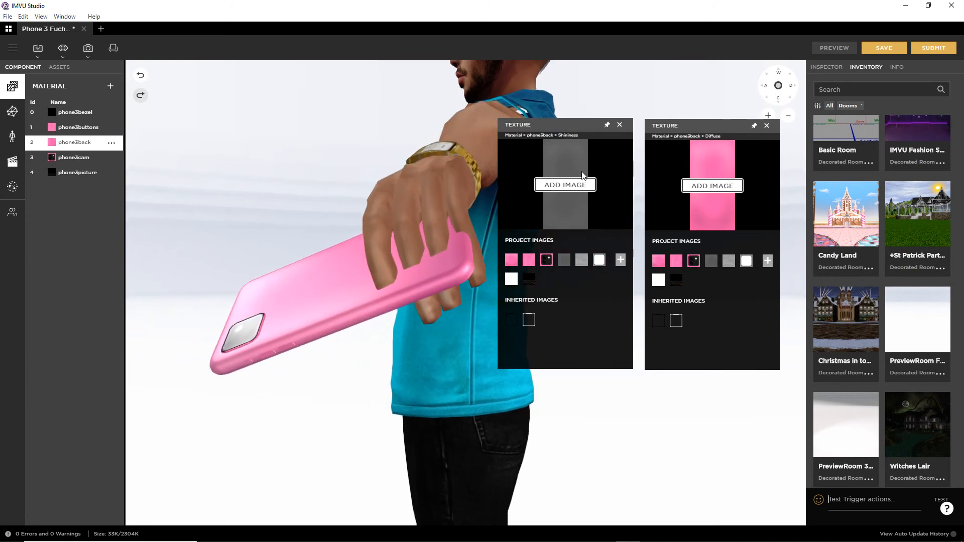
{"action": "mouse_move", "coordinate": [563, 136]}
{"action": "left_mouse_down"}
{"action": "mouse_move", "coordinate": [522, 196]}
{"action": "mouse_move", "coordinate": [605, 151]}
{"action": "mouse_move", "coordinate": [553, 134]}
{"action": "left_mouse_up"}
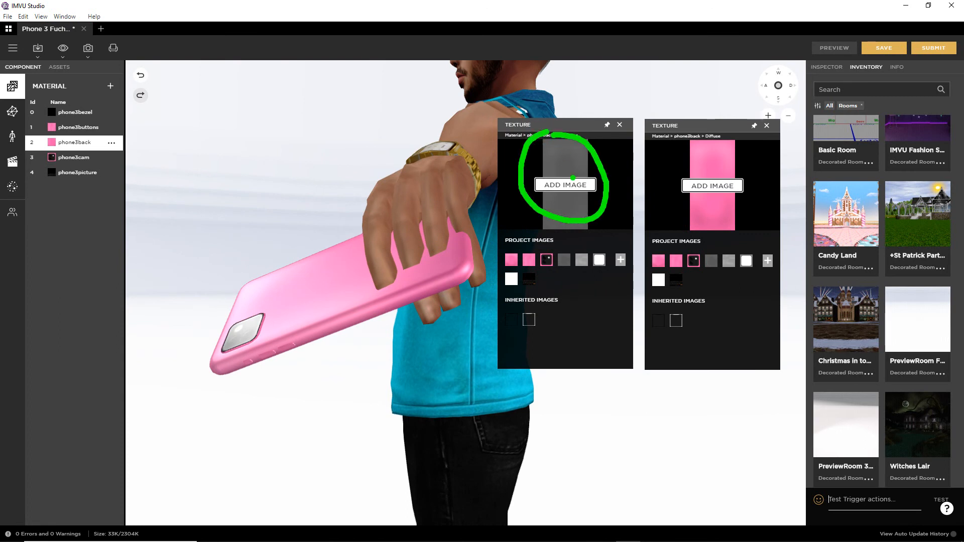
{"action": "mouse_move", "coordinate": [238, 309]}
{"action": "left_mouse_down"}
{"action": "mouse_move", "coordinate": [269, 282]}
{"action": "mouse_move", "coordinate": [412, 262]}
{"action": "left_mouse_up"}
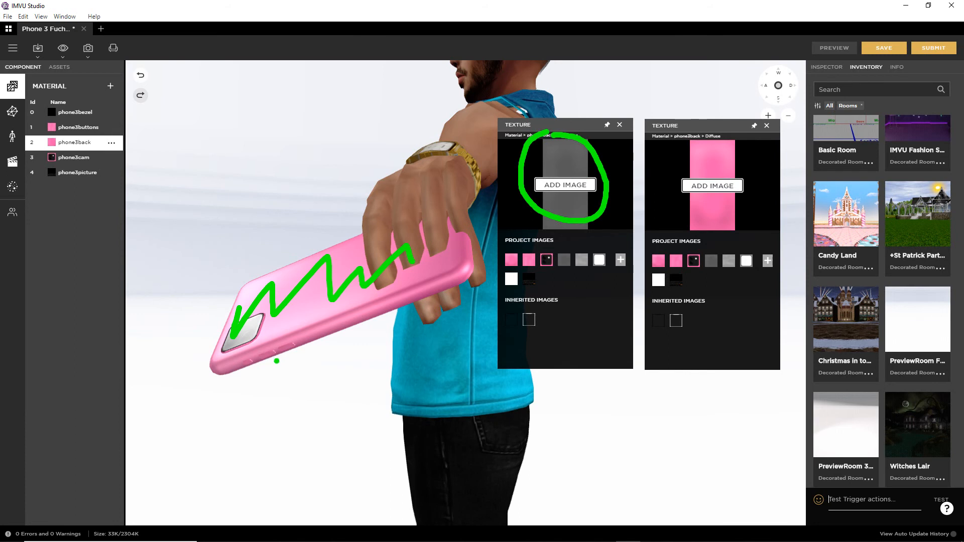
{"action": "key", "text": "Escape"}
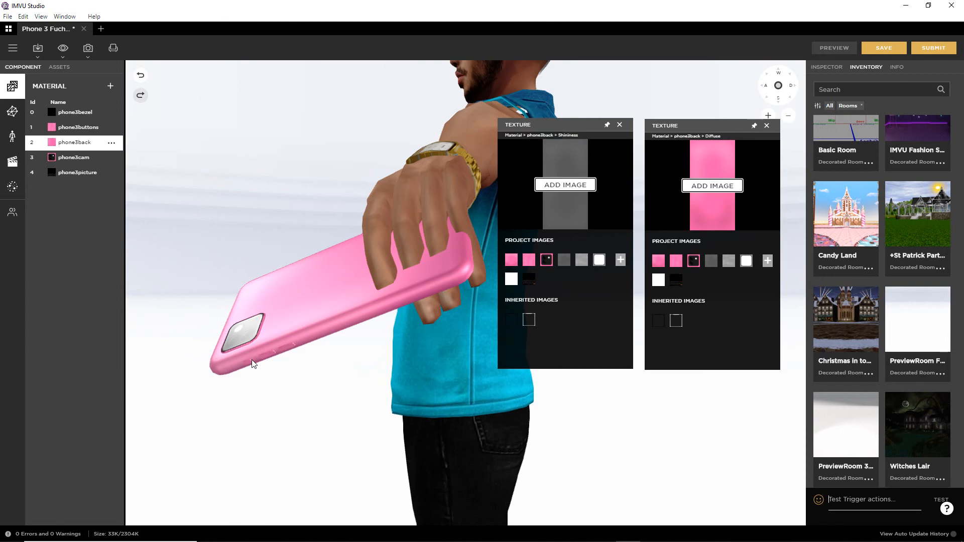
Examine the phone's back and camera from behind and check the textures of the phone3buttons and phone3back materials.
{"action": "left_click_drag", "start_coordinate": [267, 352], "coordinate": [318, 363]}
{"action": "left_click_drag", "start_coordinate": [575, 418], "coordinate": [391, 417]}
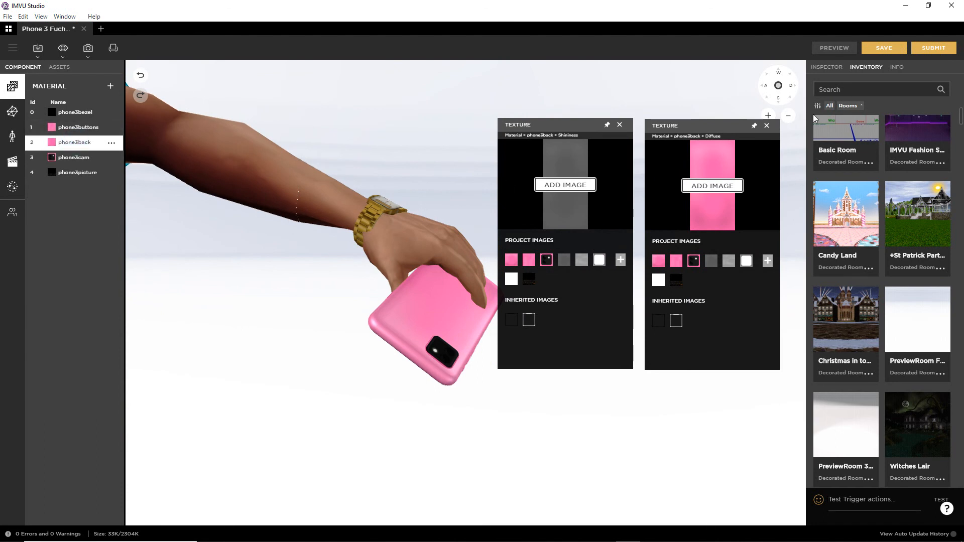
{"action": "left_click", "coordinate": [76, 142]}
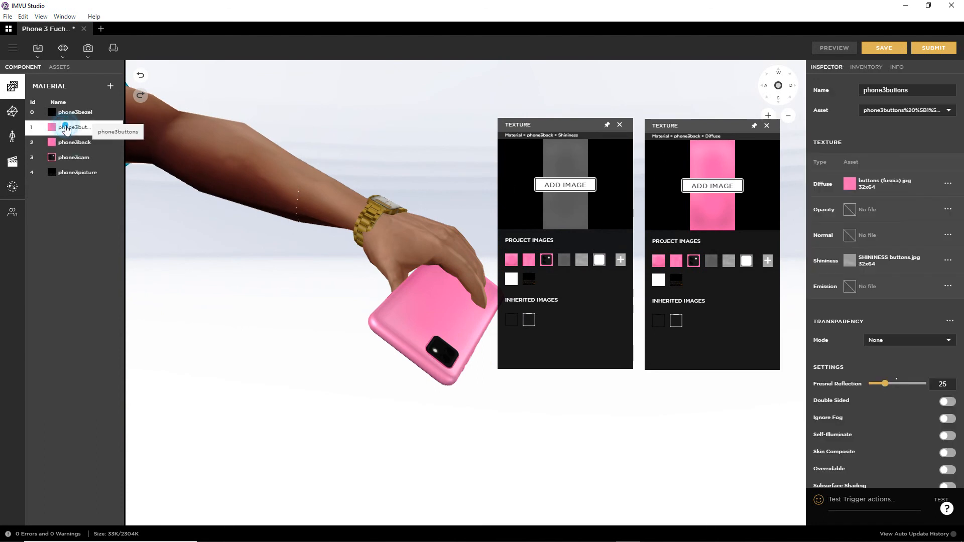
{"action": "mouse_move", "coordinate": [849, 262]}
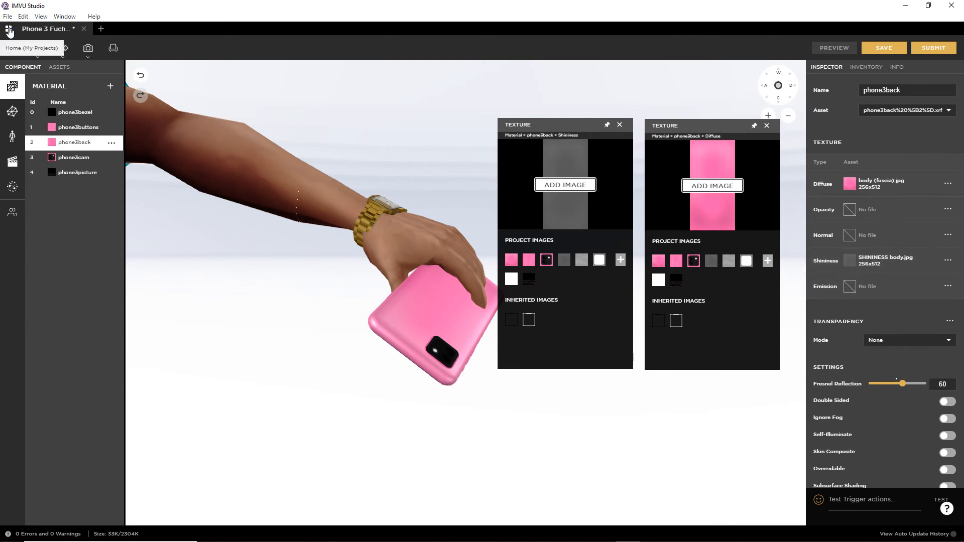
Open the Gold Bars project from My Projects and bring the pile of gold bars into close view.
{"action": "left_click", "coordinate": [8, 29]}
{"action": "left_click", "coordinate": [506, 262]}
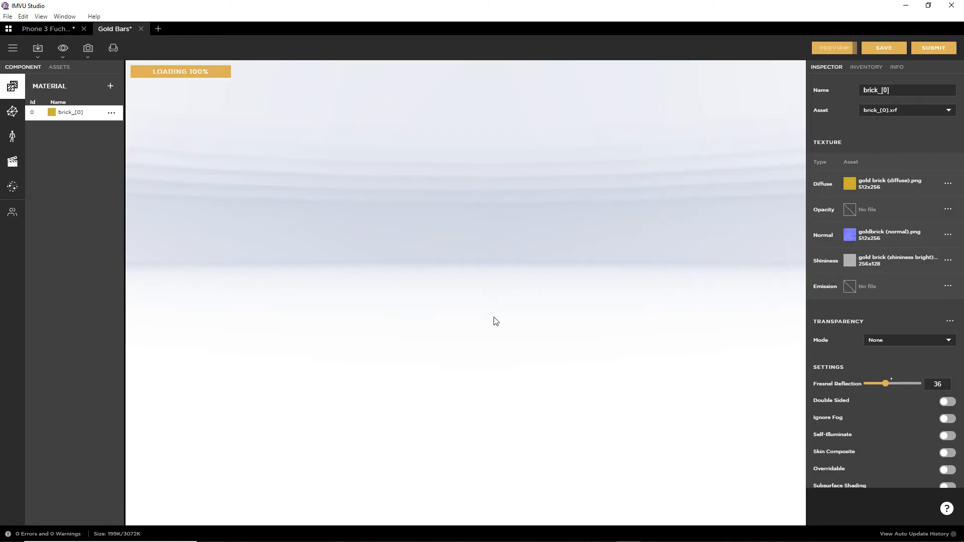
{"action": "scroll", "coordinate": [504, 391], "scroll_direction": "up", "scroll_amount": 3}
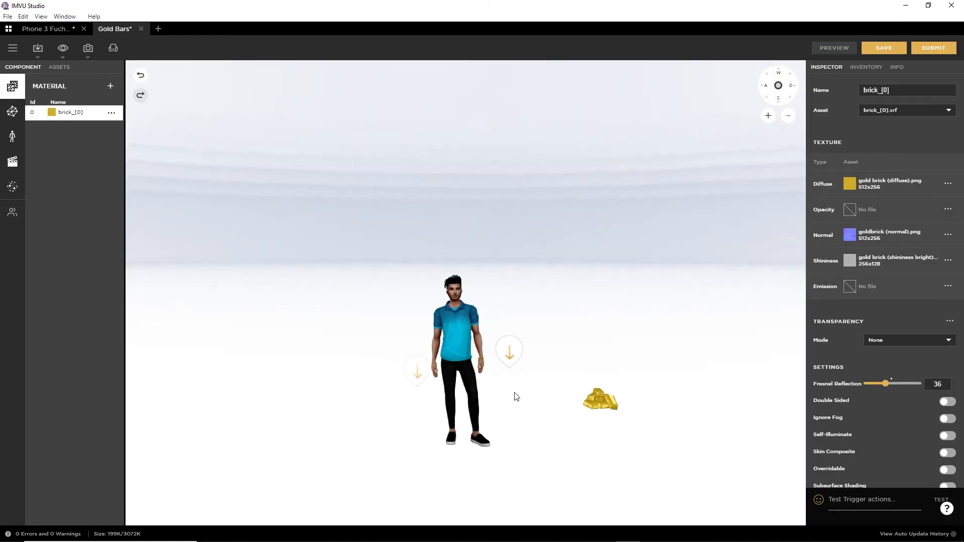
{"action": "left_click", "coordinate": [592, 404]}
{"action": "left_click", "coordinate": [512, 377]}
{"action": "scroll", "coordinate": [486, 331], "scroll_direction": "up", "scroll_amount": 5}
{"action": "left_click", "coordinate": [409, 371]}
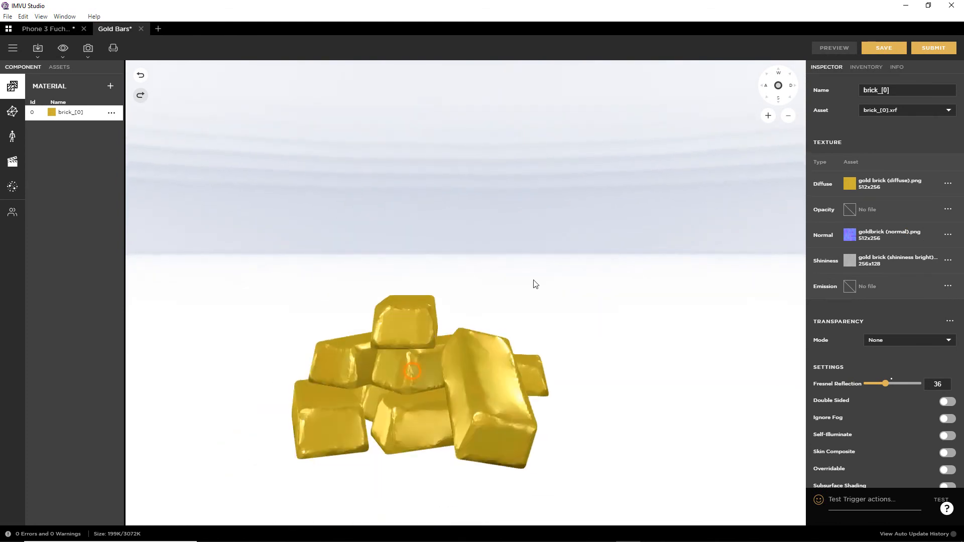
Open the Shininess texture of the brick_[0] material and compare it with the highlights on the gold bars from several angles.
{"action": "left_click_drag", "start_coordinate": [616, 372], "coordinate": [528, 367]}
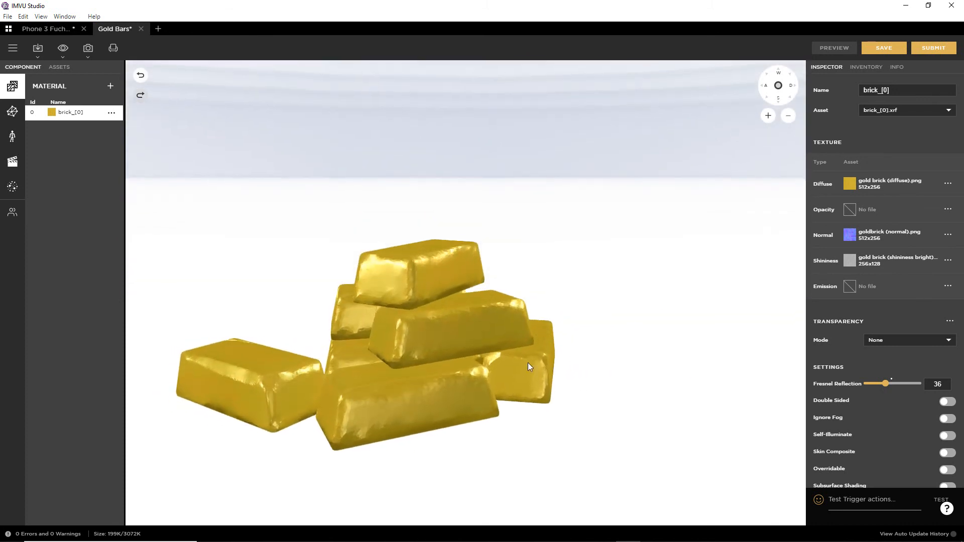
{"action": "left_click", "coordinate": [848, 262]}
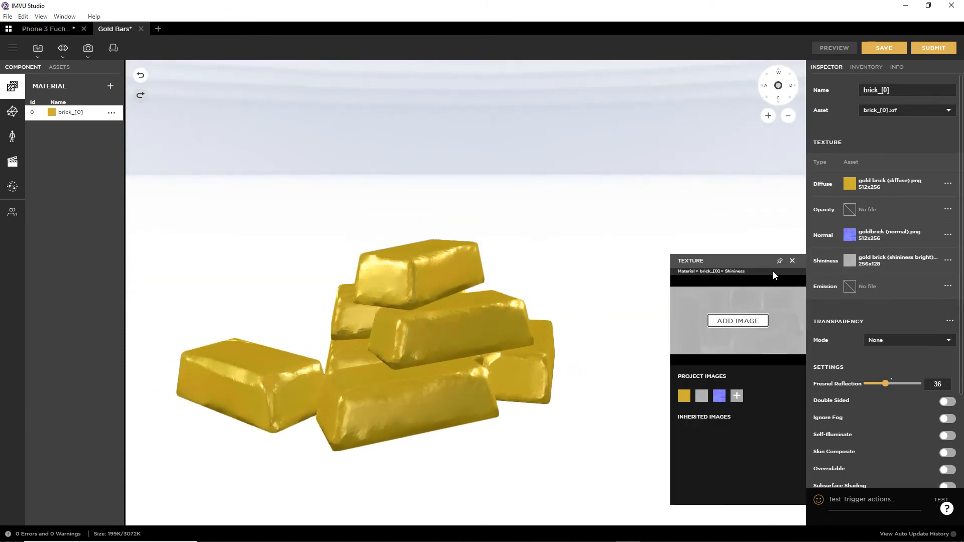
{"action": "left_click_drag", "start_coordinate": [755, 259], "coordinate": [687, 167]}
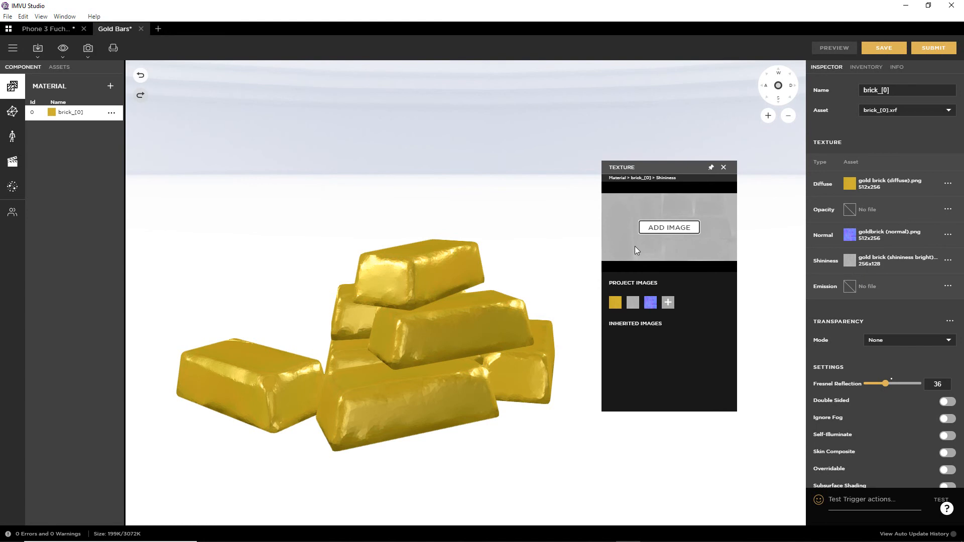
{"action": "left_click_drag", "start_coordinate": [370, 333], "coordinate": [552, 269]}
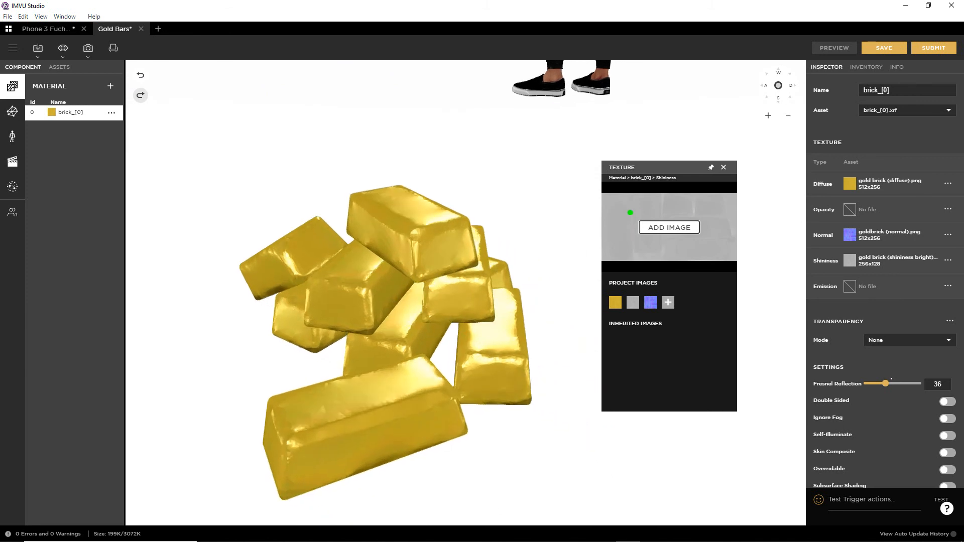
{"action": "left_click_drag", "start_coordinate": [657, 208], "coordinate": [620, 203]}
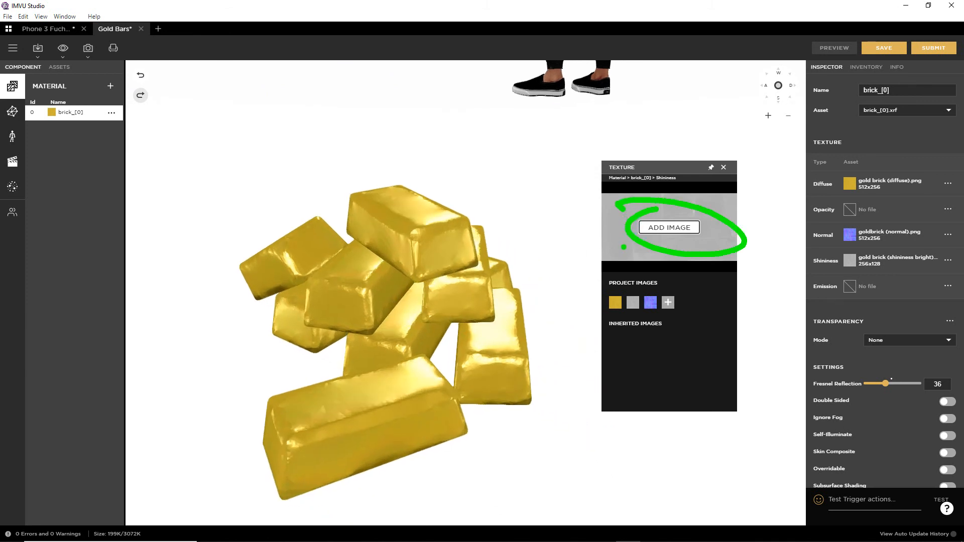
{"action": "mouse_move", "coordinate": [460, 270]}
{"action": "left_mouse_down"}
{"action": "mouse_move", "coordinate": [451, 287]}
{"action": "mouse_move", "coordinate": [473, 288]}
{"action": "mouse_move", "coordinate": [398, 290]}
{"action": "mouse_move", "coordinate": [432, 207]}
{"action": "left_mouse_up"}
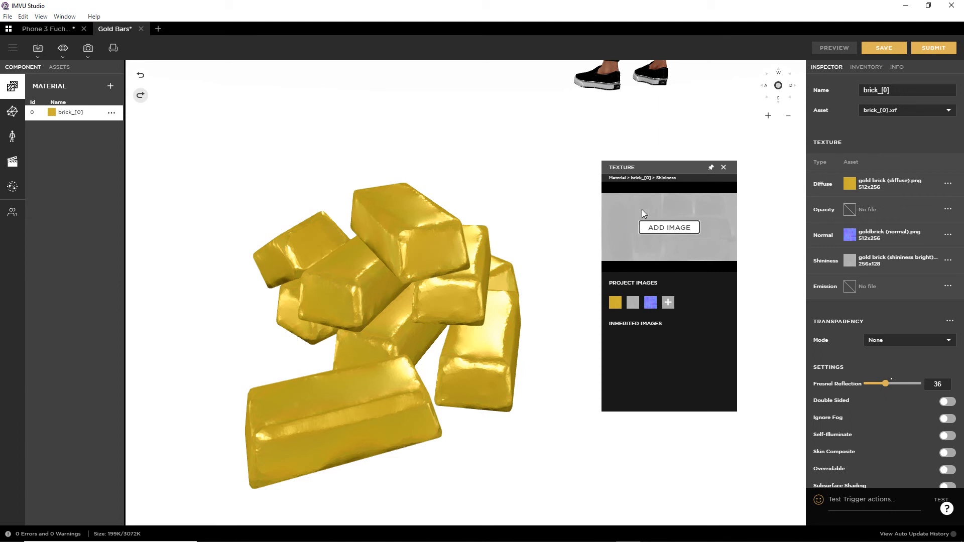
{"action": "left_click_drag", "start_coordinate": [636, 201], "coordinate": [700, 251]}
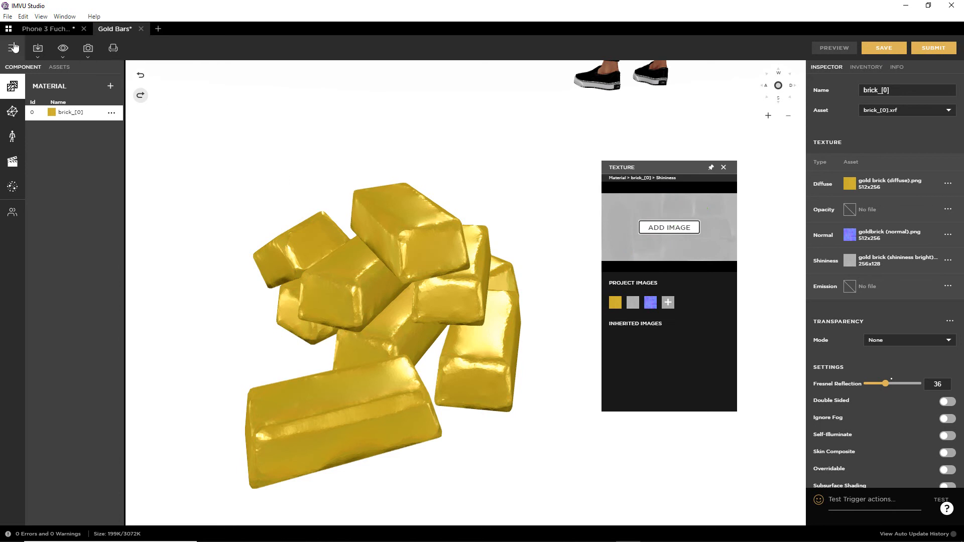
Open the Vcoin Spinner Overhead project from the product list and bring the coin above the avatar's head into close view.
{"action": "left_click", "coordinate": [8, 28]}
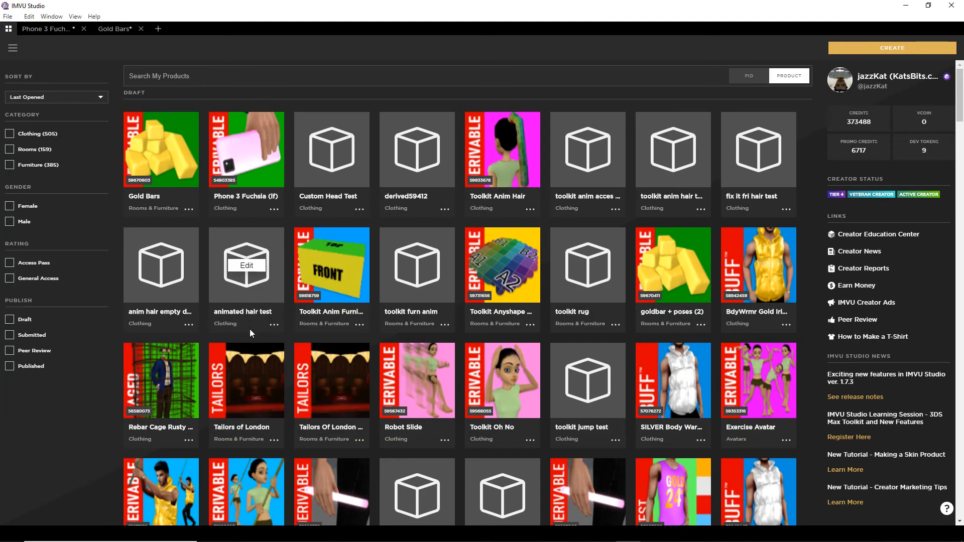
{"action": "scroll", "coordinate": [381, 337], "scroll_direction": "down", "scroll_amount": 5}
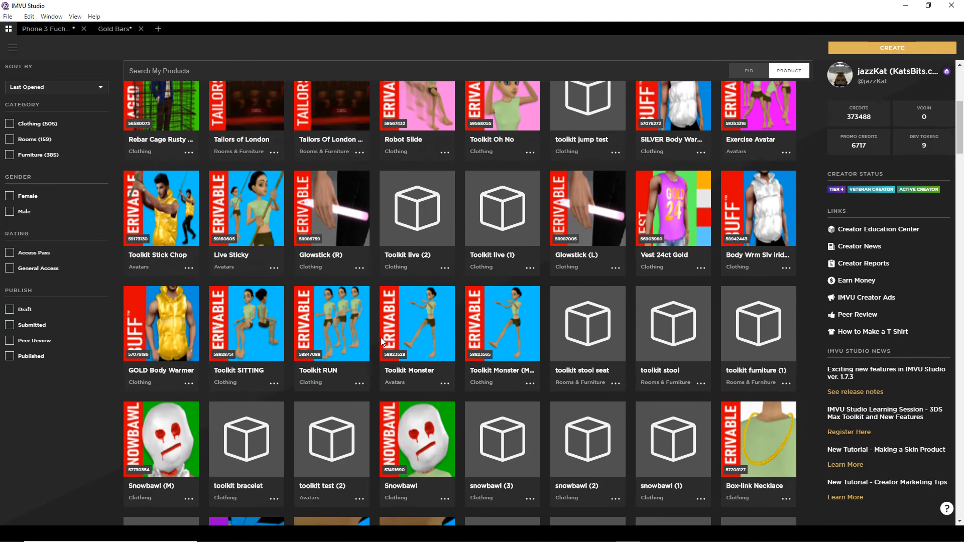
{"action": "scroll", "coordinate": [381, 338], "scroll_direction": "down", "scroll_amount": 10}
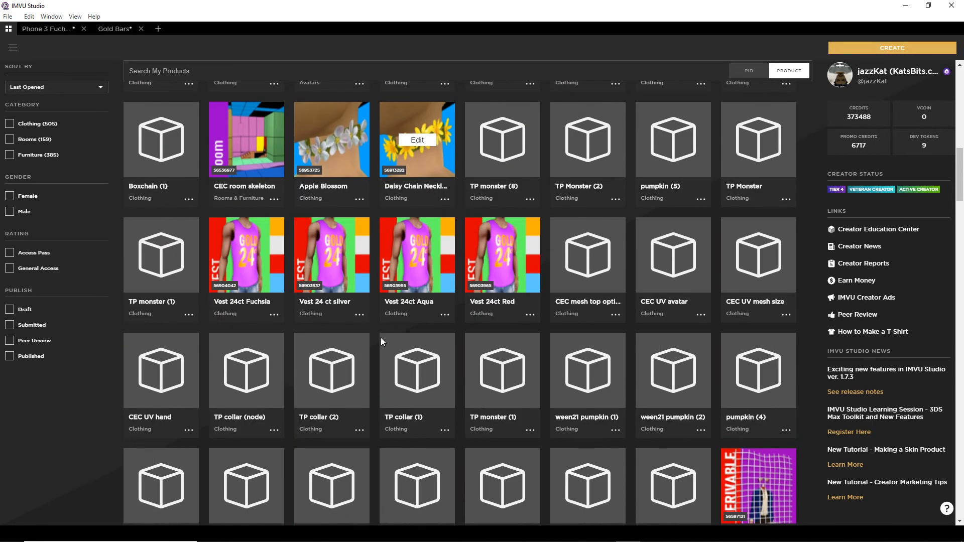
{"action": "scroll", "coordinate": [381, 341], "scroll_direction": "down", "scroll_amount": 2}
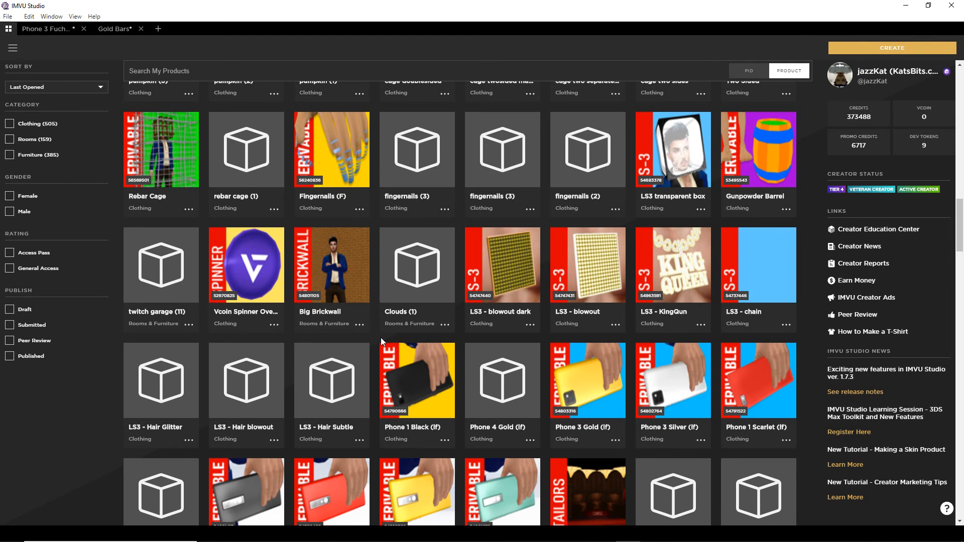
{"action": "scroll", "coordinate": [380, 338], "scroll_direction": "down", "scroll_amount": 3}
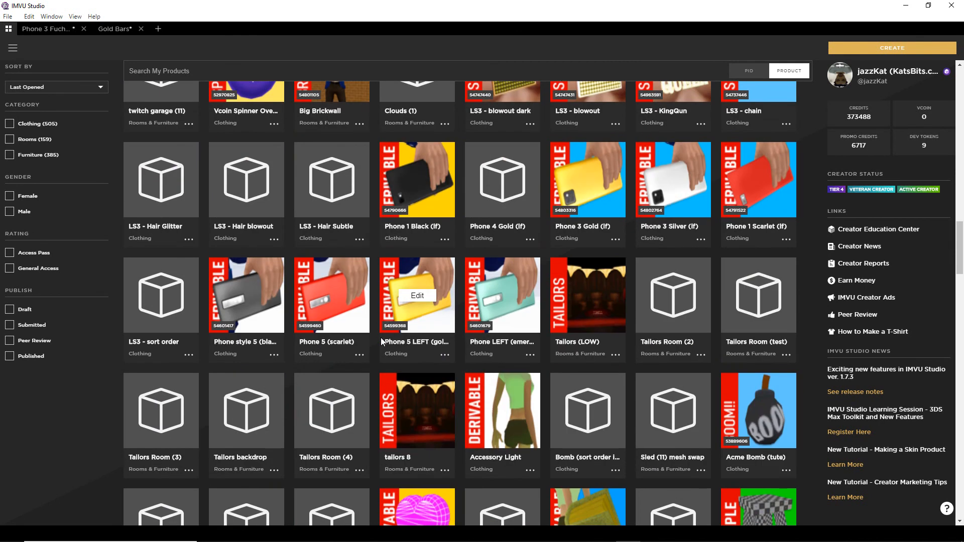
{"action": "scroll", "coordinate": [351, 346], "scroll_direction": "up", "scroll_amount": 3}
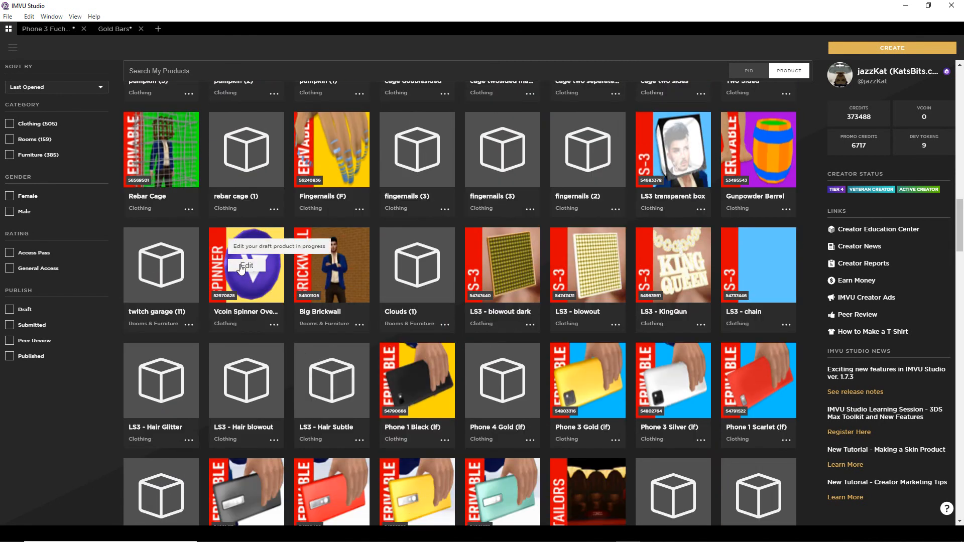
{"action": "left_click", "coordinate": [241, 267]}
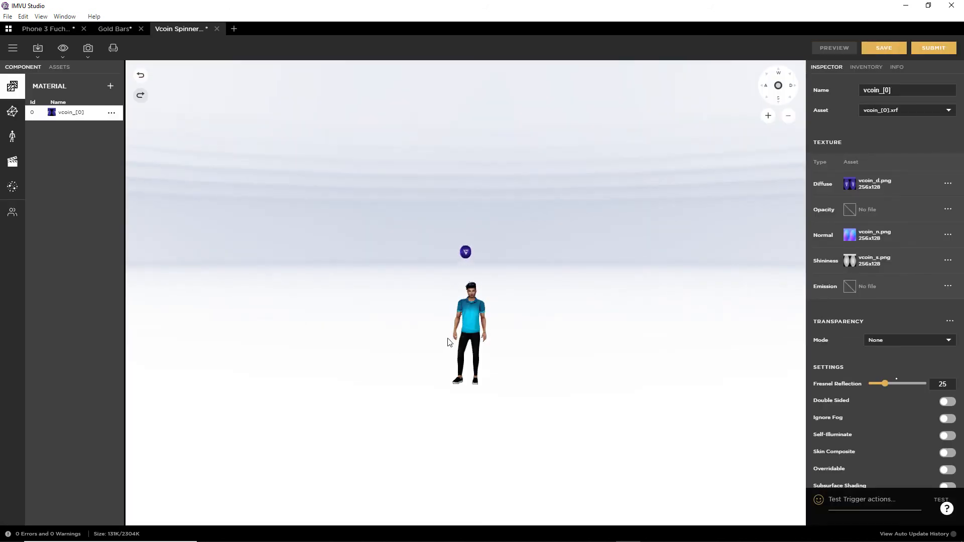
{"action": "scroll", "coordinate": [447, 335], "scroll_direction": "up", "scroll_amount": 6}
{"action": "right_click_drag", "start_coordinate": [469, 232], "coordinate": [428, 390]}
{"action": "left_click_drag", "start_coordinate": [406, 284], "coordinate": [422, 264]}
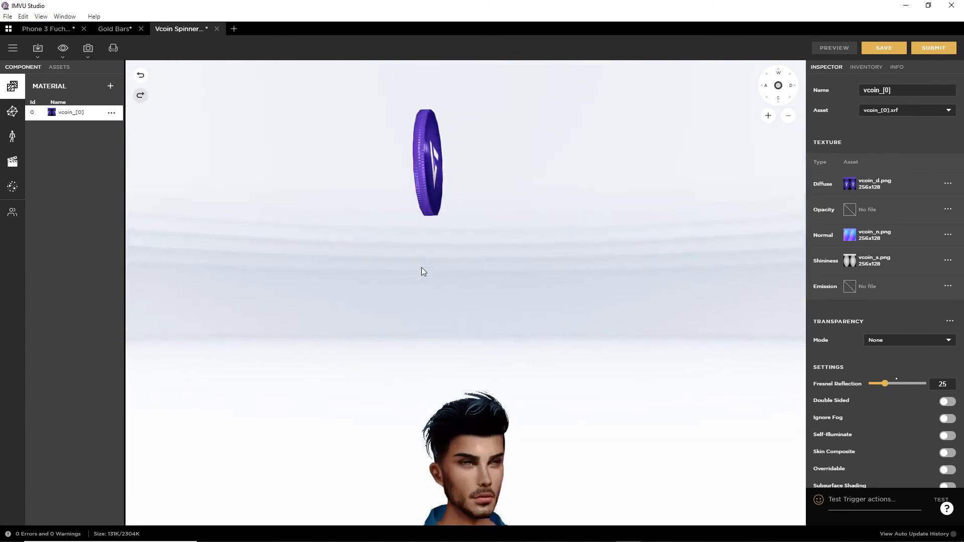
{"action": "mouse_move", "coordinate": [463, 305]}
{"action": "left_mouse_down"}
{"action": "mouse_move", "coordinate": [484, 288]}
{"action": "mouse_move", "coordinate": [445, 256]}
{"action": "mouse_move", "coordinate": [475, 295]}
{"action": "left_mouse_up"}
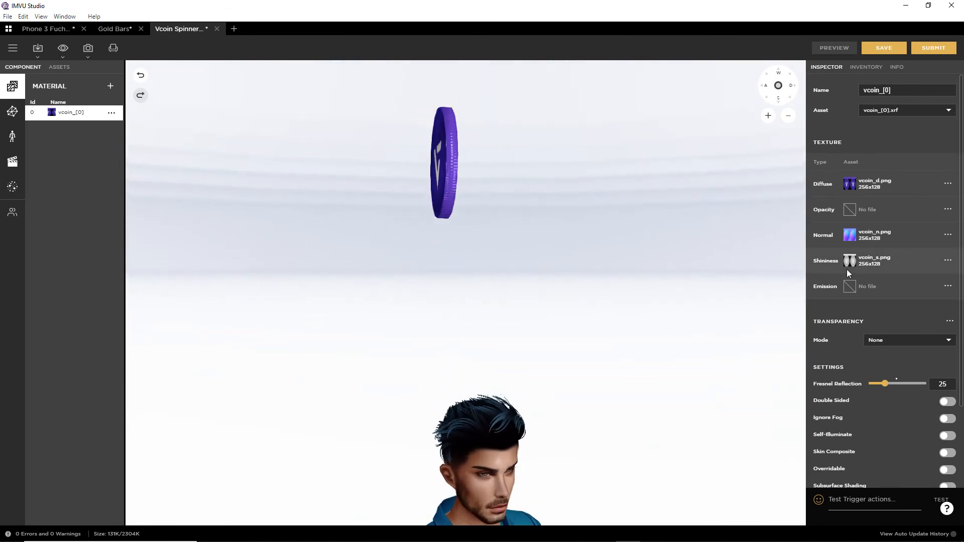
Open the Shininess texture of the vcoin_[0] material and point out the logo areas on both coin faces.
{"action": "left_click", "coordinate": [850, 261]}
{"action": "left_click_drag", "start_coordinate": [721, 261], "coordinate": [605, 135]}
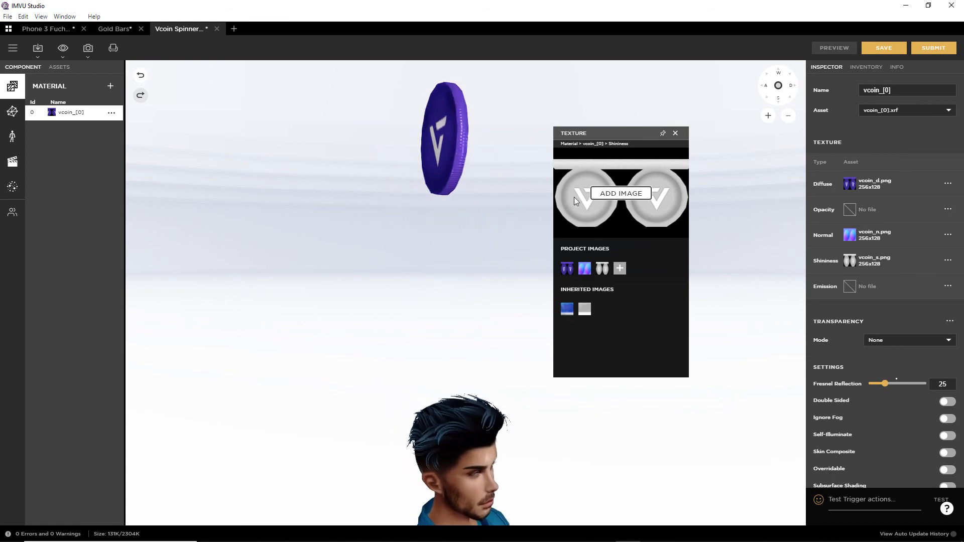
{"action": "left_click_drag", "start_coordinate": [585, 185], "coordinate": [612, 208]}
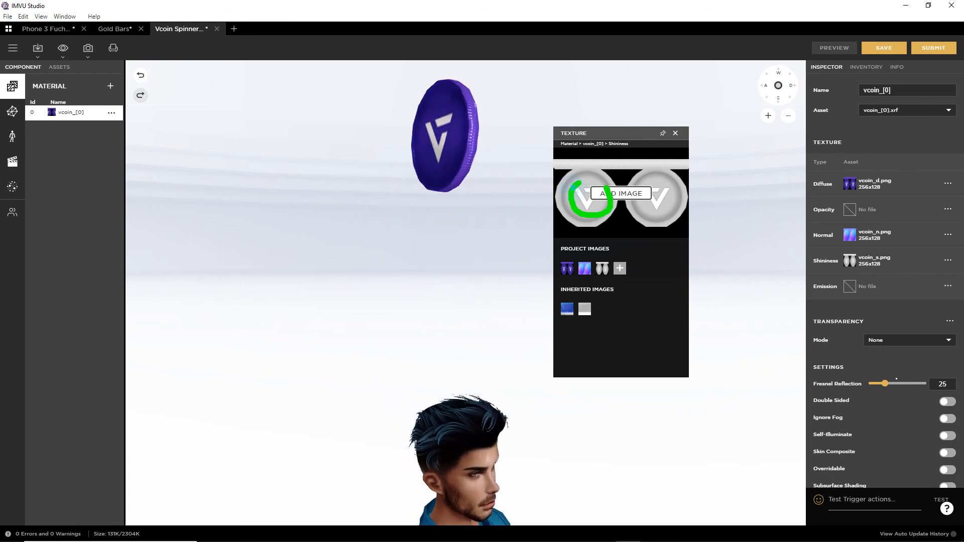
{"action": "left_click_drag", "start_coordinate": [660, 182], "coordinate": [650, 188]}
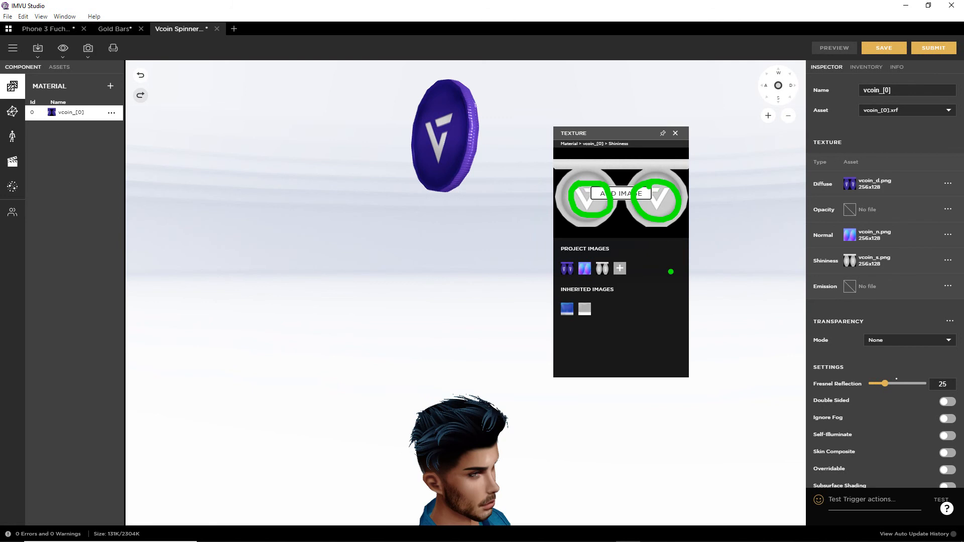
{"action": "key", "text": "Escape"}
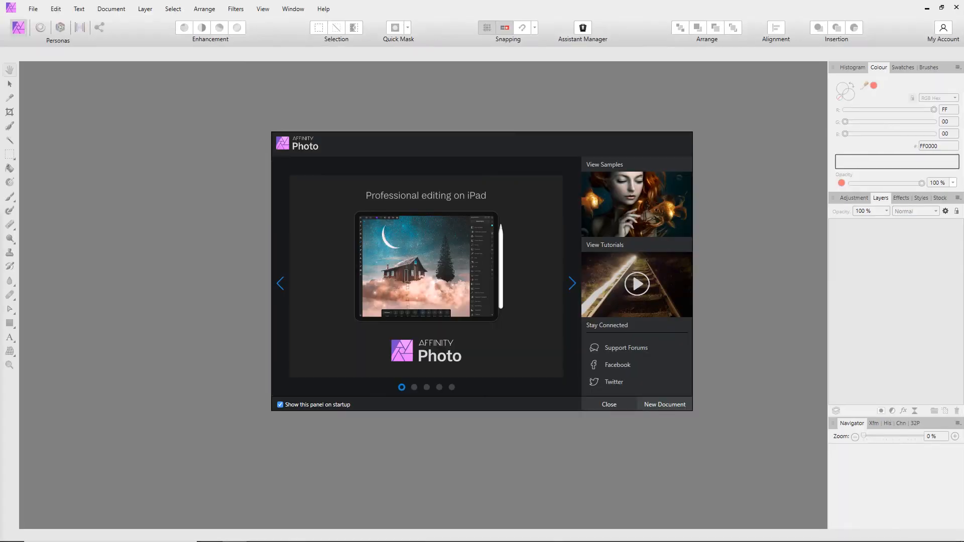
Switch to Affinity Photo, view vcoin (AO 2) shininess.png and mark the black areas around the two coin faces.
{"action": "left_click", "coordinate": [616, 404]}
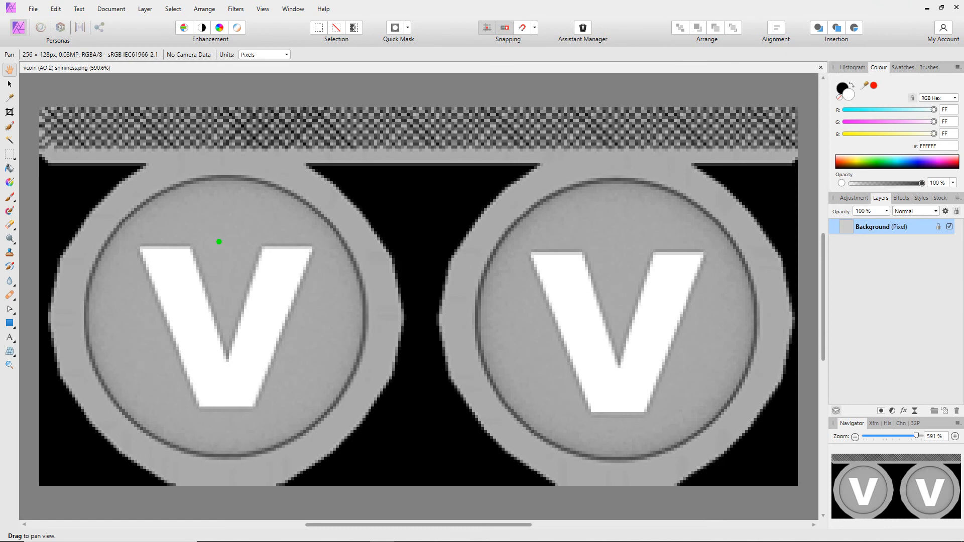
{"action": "mouse_move", "coordinate": [65, 171]}
{"action": "left_mouse_down"}
{"action": "mouse_move", "coordinate": [39, 190]}
{"action": "mouse_move", "coordinate": [102, 177]}
{"action": "left_mouse_up"}
{"action": "left_click_drag", "start_coordinate": [53, 399], "coordinate": [79, 463]}
{"action": "mouse_move", "coordinate": [343, 444]}
{"action": "left_mouse_down"}
{"action": "mouse_move", "coordinate": [407, 474]}
{"action": "mouse_move", "coordinate": [408, 435]}
{"action": "left_mouse_up"}
{"action": "left_click_drag", "start_coordinate": [399, 188], "coordinate": [415, 258]}
{"action": "left_click_drag", "start_coordinate": [777, 178], "coordinate": [784, 206]}
{"action": "left_click_drag", "start_coordinate": [795, 420], "coordinate": [759, 465]}
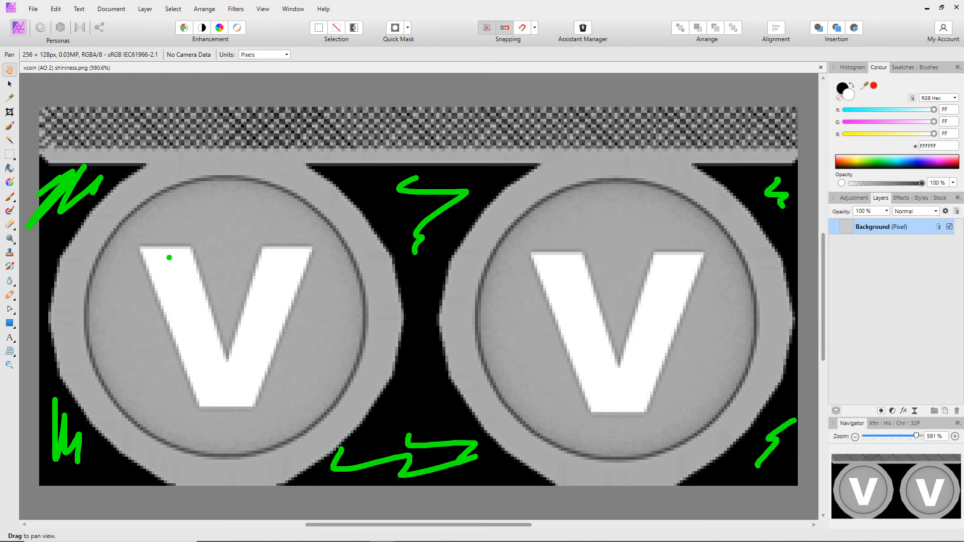
Mark the grey disc and the white V of one coin face in the shininess image, and clear all marks.
{"action": "mouse_move", "coordinate": [163, 174]}
{"action": "left_mouse_down"}
{"action": "mouse_move", "coordinate": [83, 279]}
{"action": "mouse_move", "coordinate": [121, 439]}
{"action": "mouse_move", "coordinate": [366, 337]}
{"action": "mouse_move", "coordinate": [239, 161]}
{"action": "mouse_move", "coordinate": [132, 175]}
{"action": "left_mouse_up"}
{"action": "left_click", "coordinate": [157, 239]}
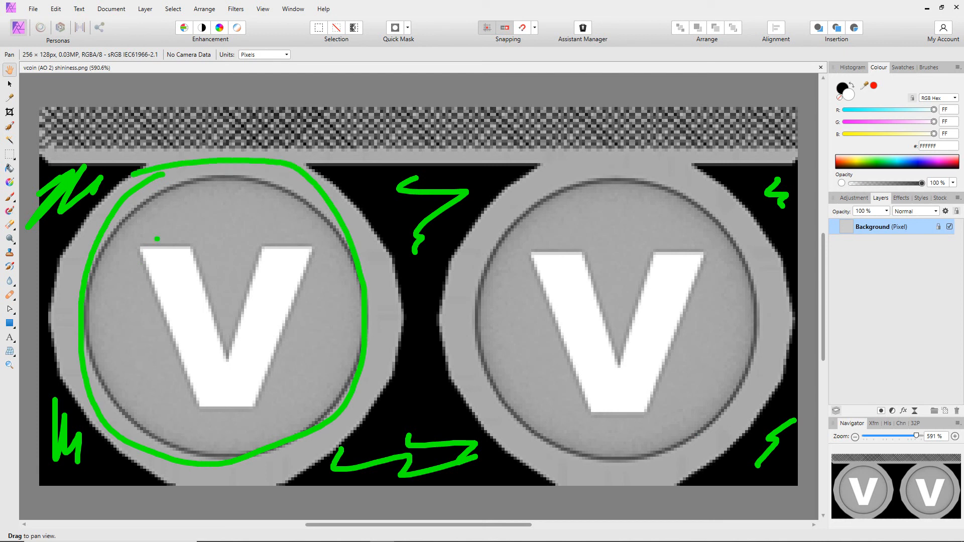
{"action": "mouse_move", "coordinate": [169, 255]}
{"action": "left_mouse_down"}
{"action": "mouse_move", "coordinate": [231, 389]}
{"action": "mouse_move", "coordinate": [267, 289]}
{"action": "left_mouse_up"}
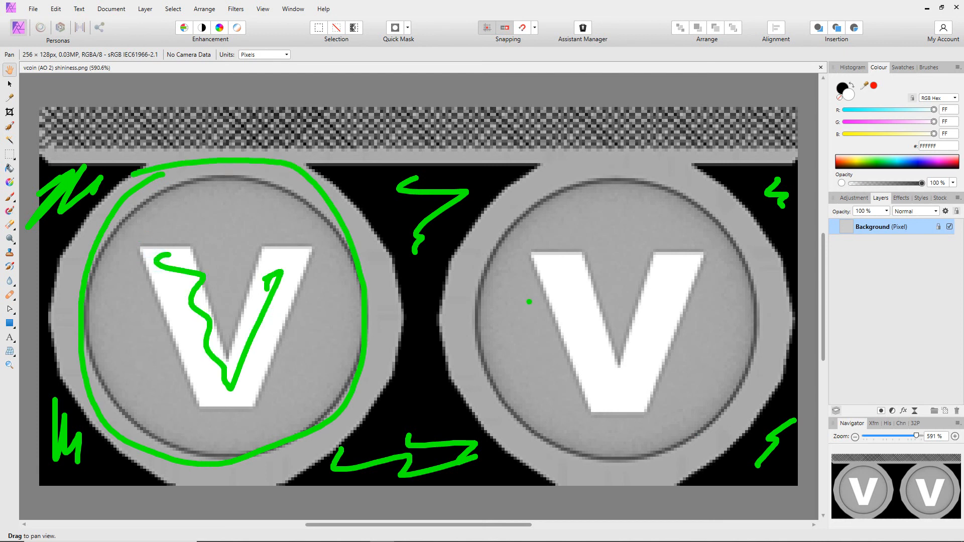
{"action": "key", "text": "Escape"}
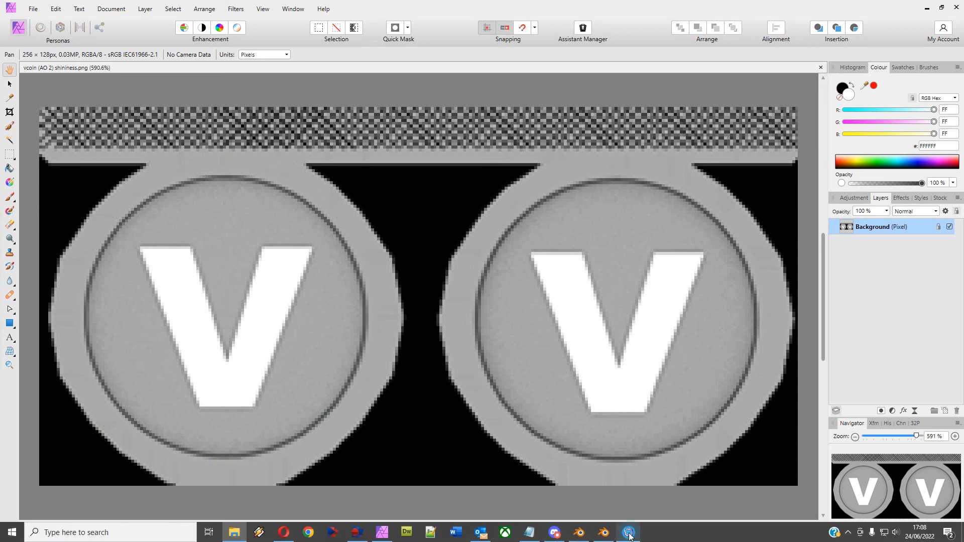
Return to IMVU Studio and examine the shine on the coin's face, logo and ridged edge up close.
{"action": "left_click", "coordinate": [628, 532]}
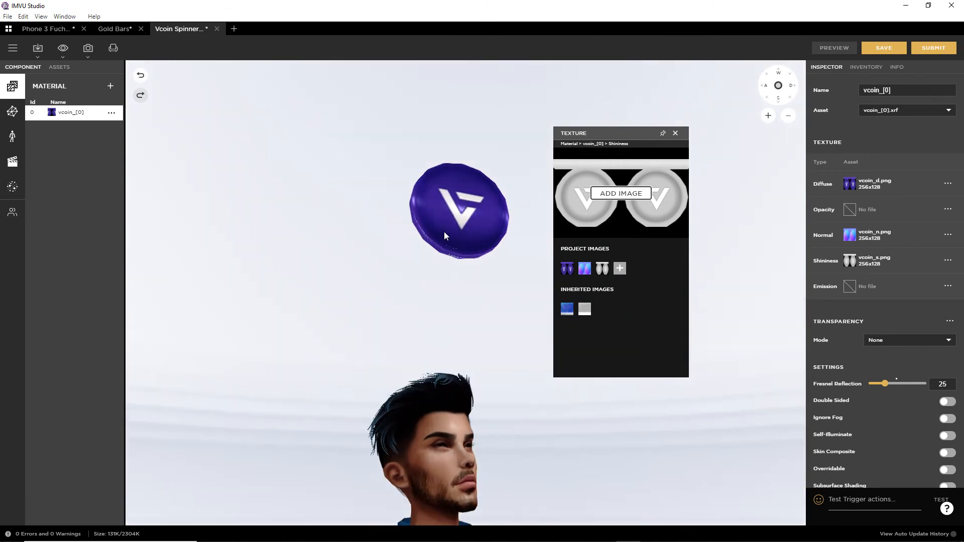
{"action": "scroll", "coordinate": [450, 247], "scroll_direction": "up", "scroll_amount": 3}
{"action": "right_click_drag", "start_coordinate": [477, 219], "coordinate": [438, 474]}
{"action": "left_click_drag", "start_coordinate": [439, 351], "coordinate": [426, 374]}
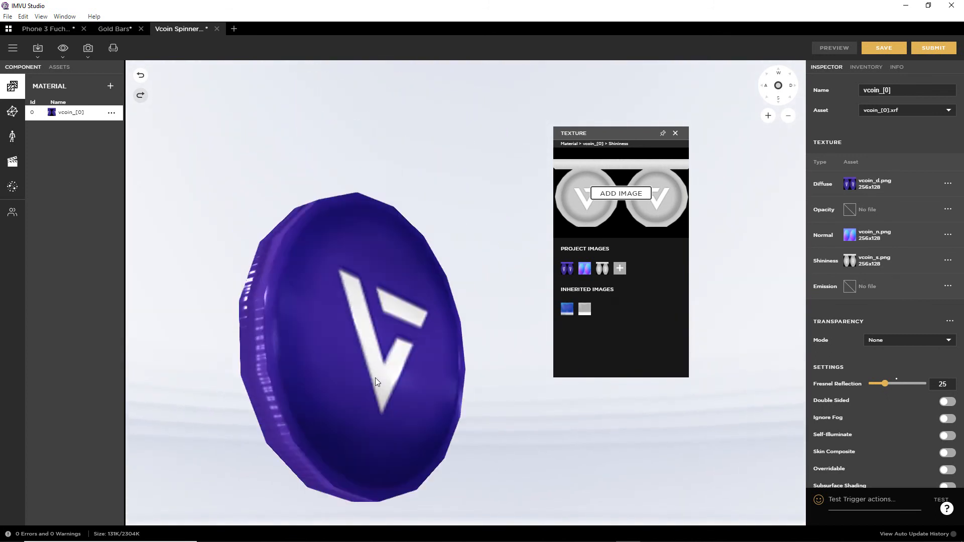
{"action": "left_click_drag", "start_coordinate": [376, 379], "coordinate": [376, 403]}
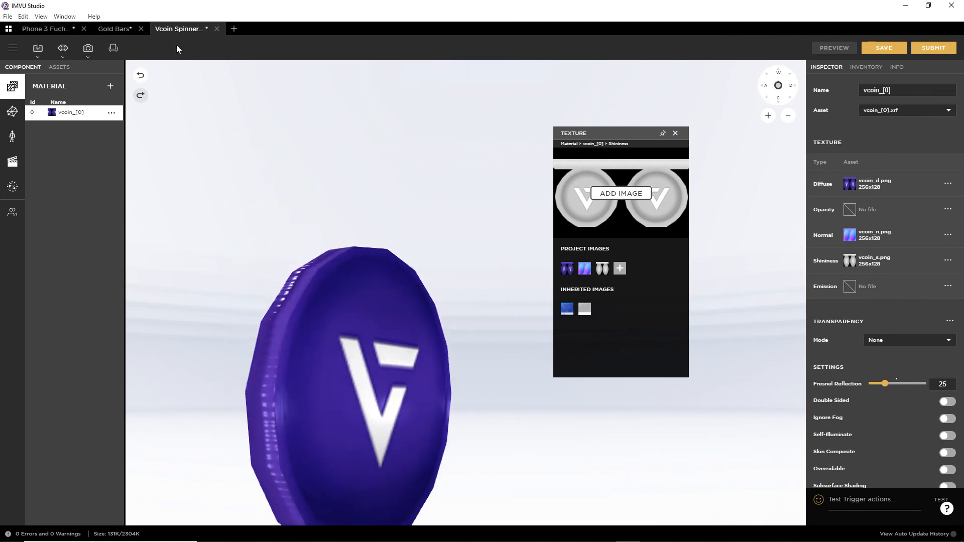
{"action": "left_click", "coordinate": [12, 31]}
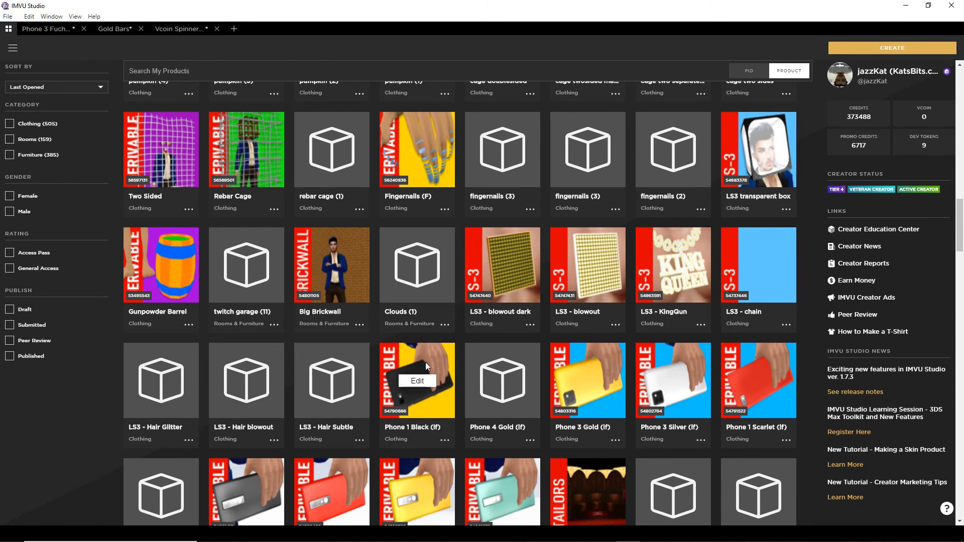
{"action": "scroll", "coordinate": [426, 362], "scroll_direction": "down", "scroll_amount": 10}
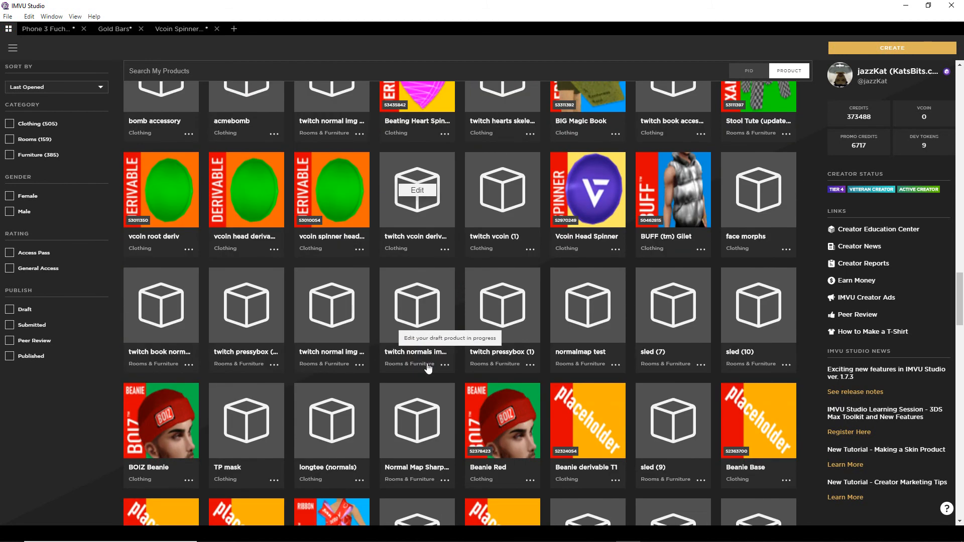
{"action": "mouse_move", "coordinate": [560, 254]}
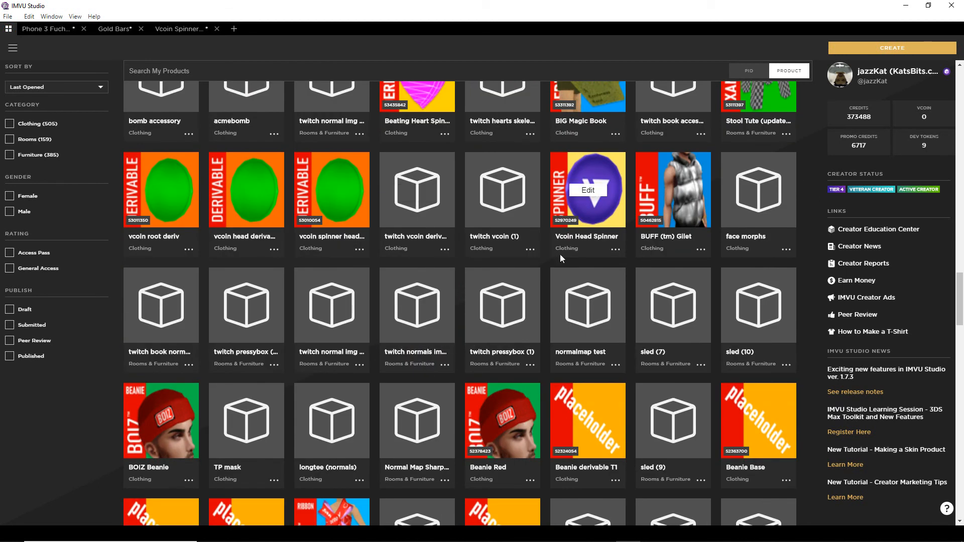
{"action": "left_click", "coordinate": [593, 192]}
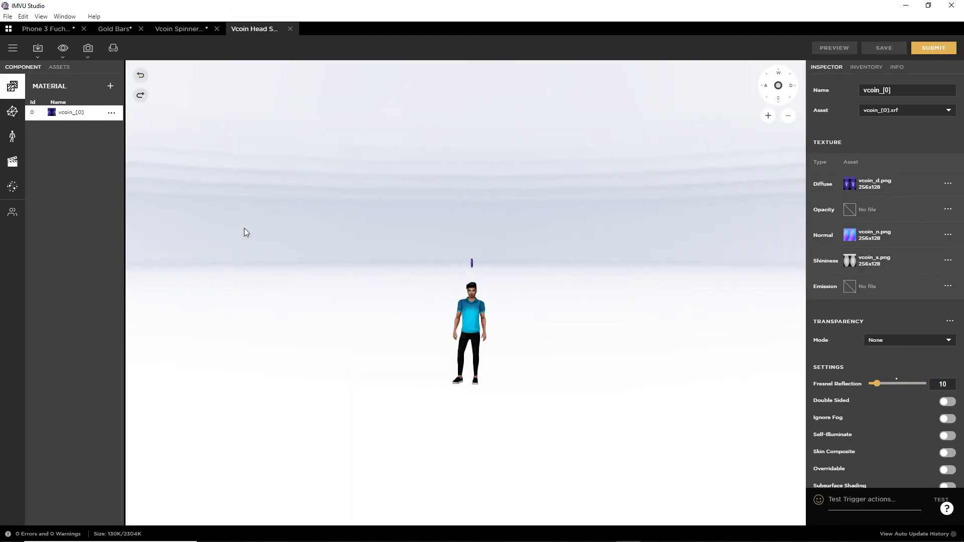
{"action": "left_click", "coordinate": [290, 29]}
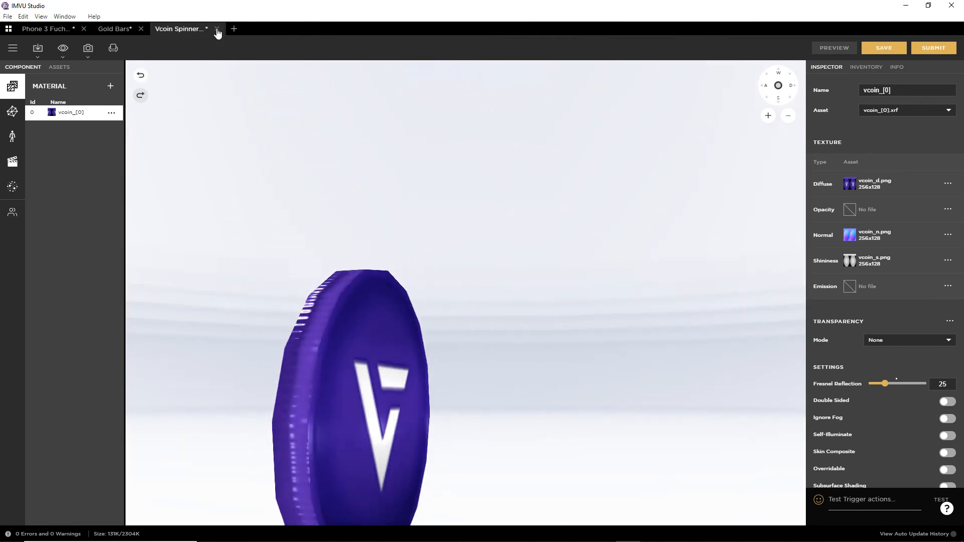
Close the Vcoin Spinner Overhead project without saving its changes.
{"action": "left_click", "coordinate": [216, 29]}
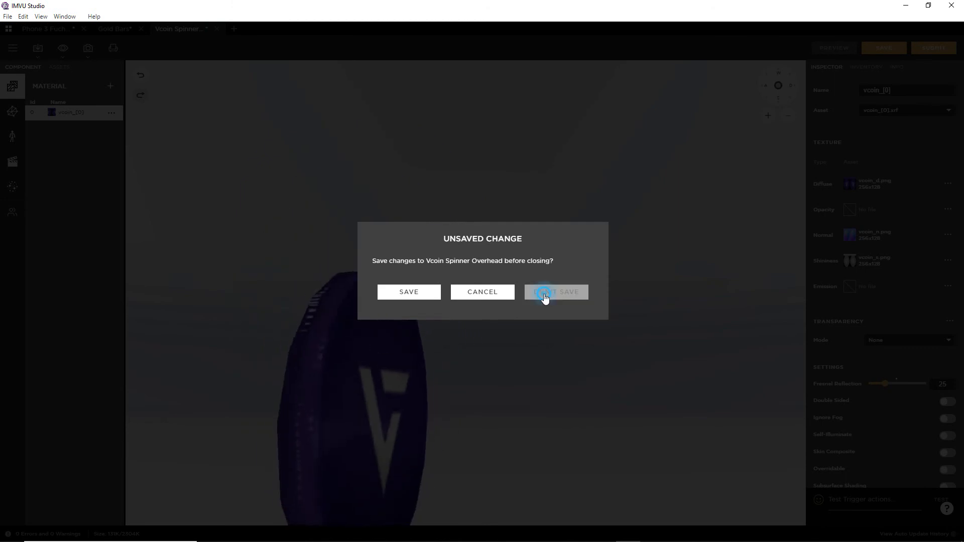
{"action": "left_click", "coordinate": [546, 295]}
{"action": "mouse_move", "coordinate": [486, 534]}
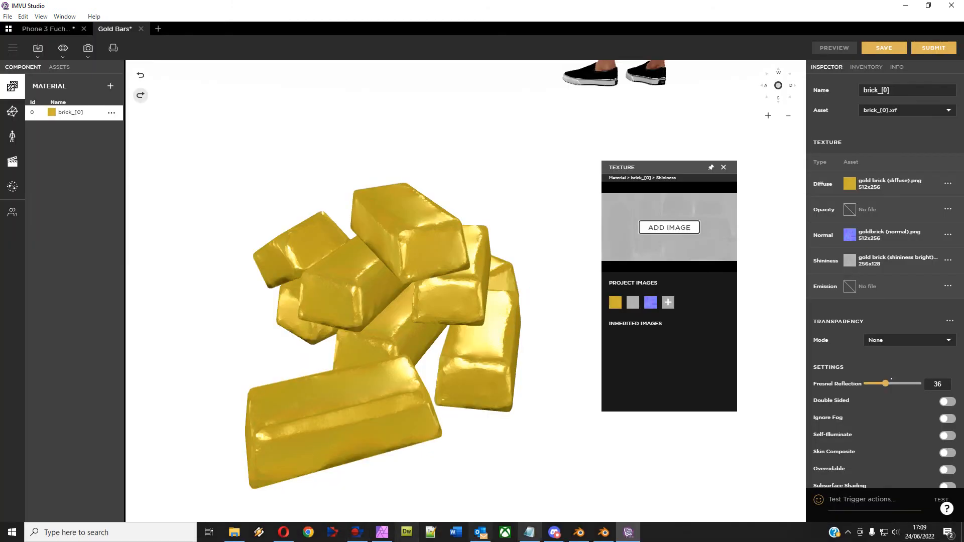
Switch to the Blender window with the belt scene and open twitch vcoin (10).blend from the Blender 2.8 folder.
{"action": "left_click", "coordinate": [580, 533]}
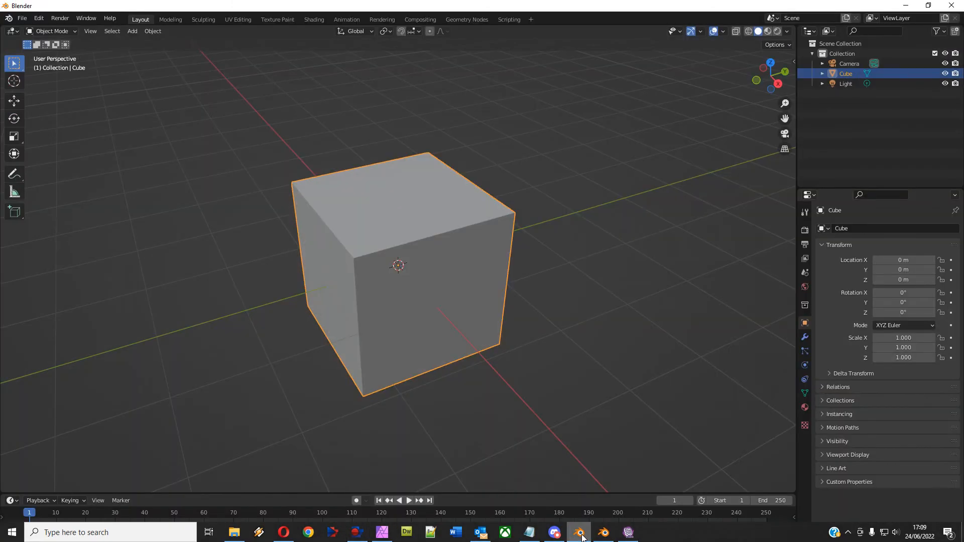
{"action": "left_click", "coordinate": [582, 536]}
{"action": "left_click", "coordinate": [603, 532]}
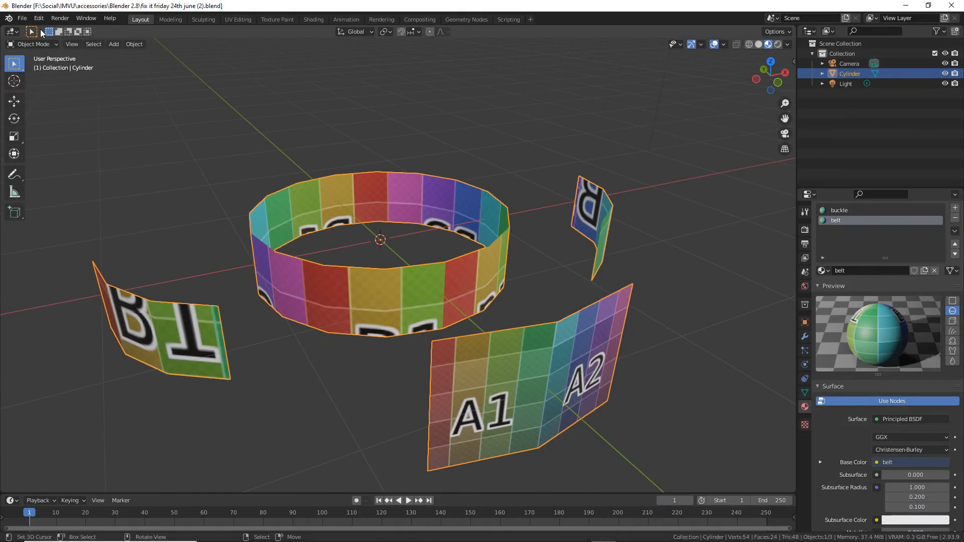
{"action": "left_click", "coordinate": [22, 18]}
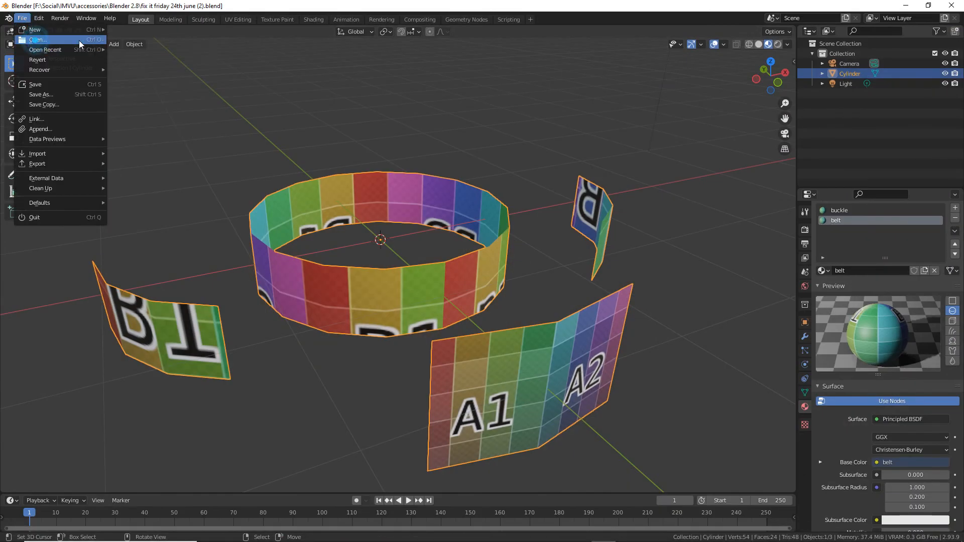
{"action": "left_click", "coordinate": [44, 42]}
{"action": "left_click", "coordinate": [501, 295]}
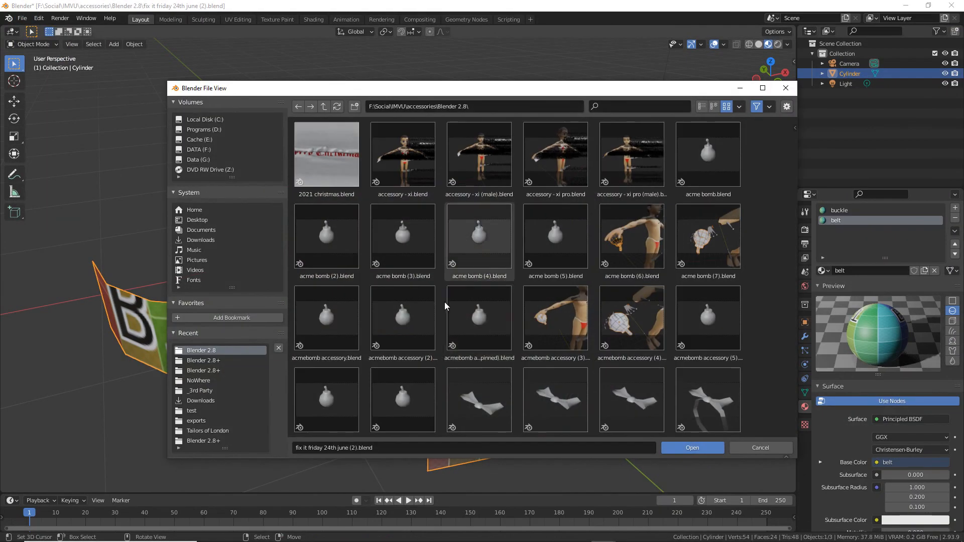
{"action": "scroll", "coordinate": [442, 291], "scroll_direction": "down", "scroll_amount": 5}
{"action": "scroll", "coordinate": [484, 314], "scroll_direction": "down", "scroll_amount": 15}
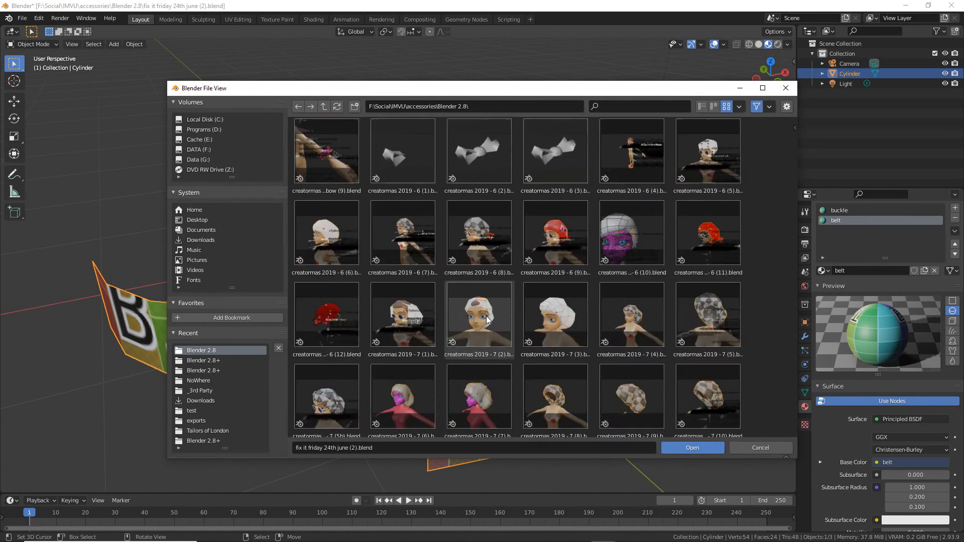
{"action": "scroll", "coordinate": [484, 311], "scroll_direction": "down", "scroll_amount": 12}
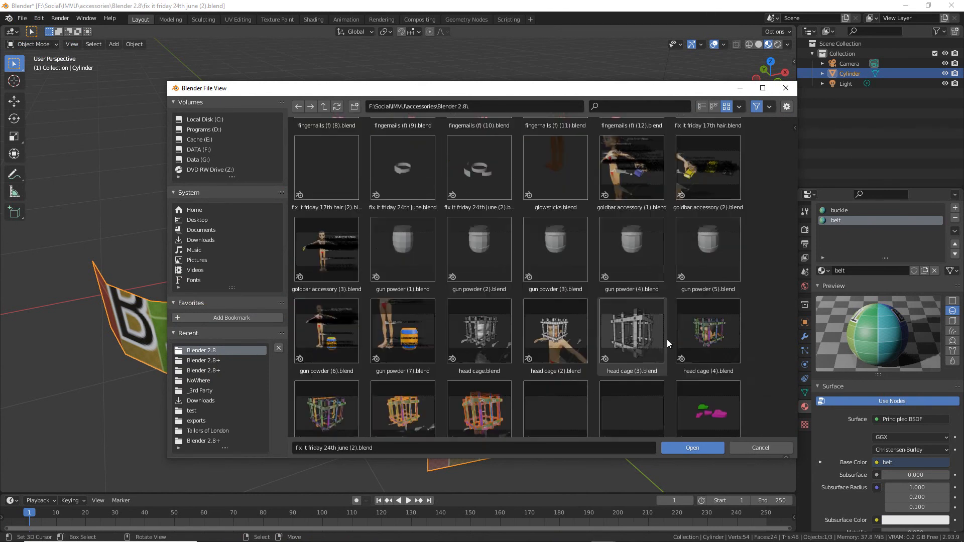
{"action": "left_click_drag", "start_coordinate": [795, 247], "coordinate": [791, 383]}
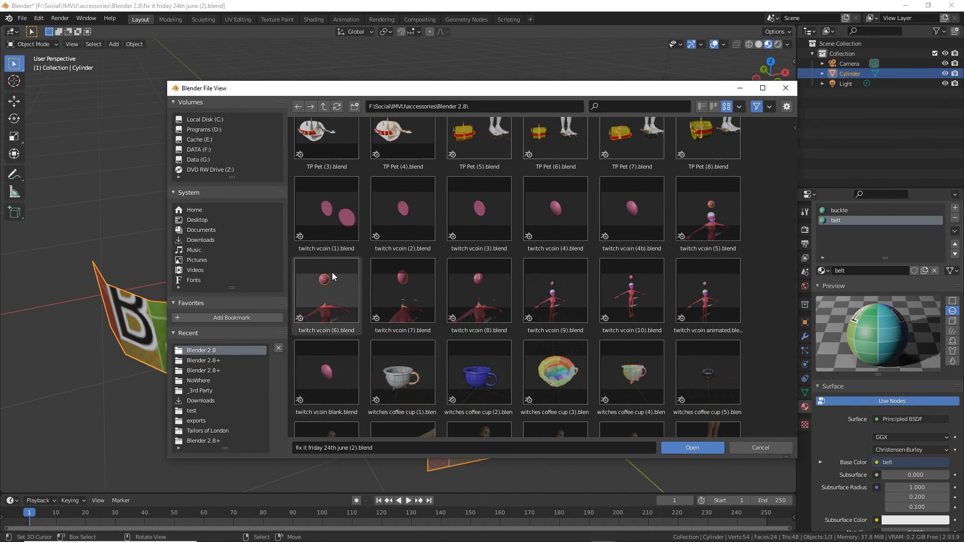
{"action": "left_click", "coordinate": [645, 278]}
{"action": "left_click", "coordinate": [692, 448]}
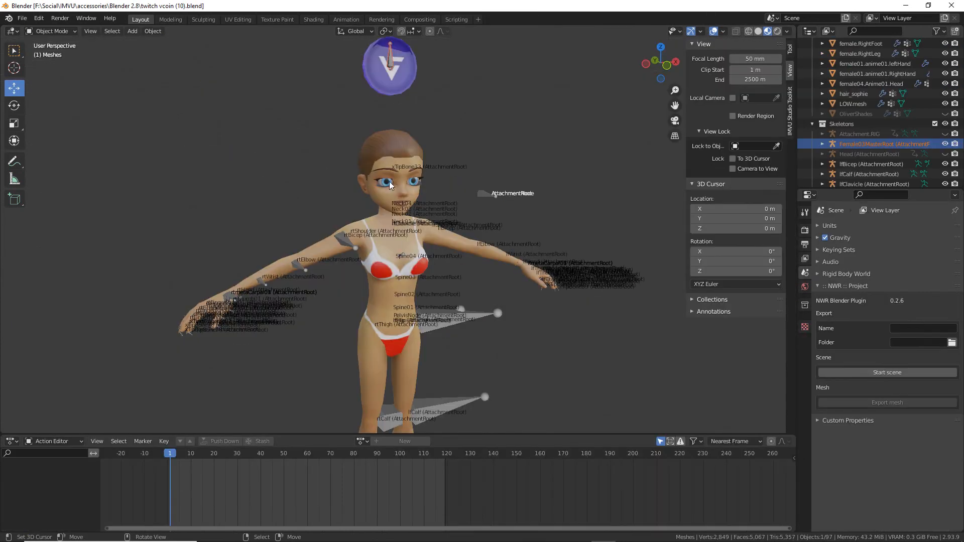
Examine the coin above the avatar's head up close, including its V logo and rim.
{"action": "key", "text": "KP_Decimal"}
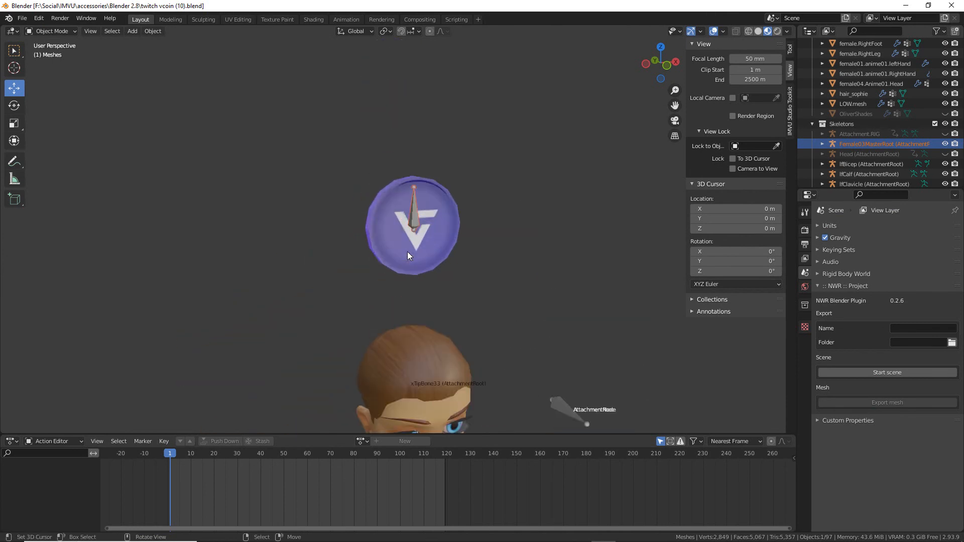
{"action": "mouse_move", "coordinate": [408, 300]}
{"action": "middle_mouse_down"}
{"action": "mouse_move", "coordinate": [368, 275]}
{"action": "mouse_move", "coordinate": [385, 227]}
{"action": "mouse_move", "coordinate": [423, 267]}
{"action": "mouse_move", "coordinate": [414, 292]}
{"action": "middle_mouse_up"}
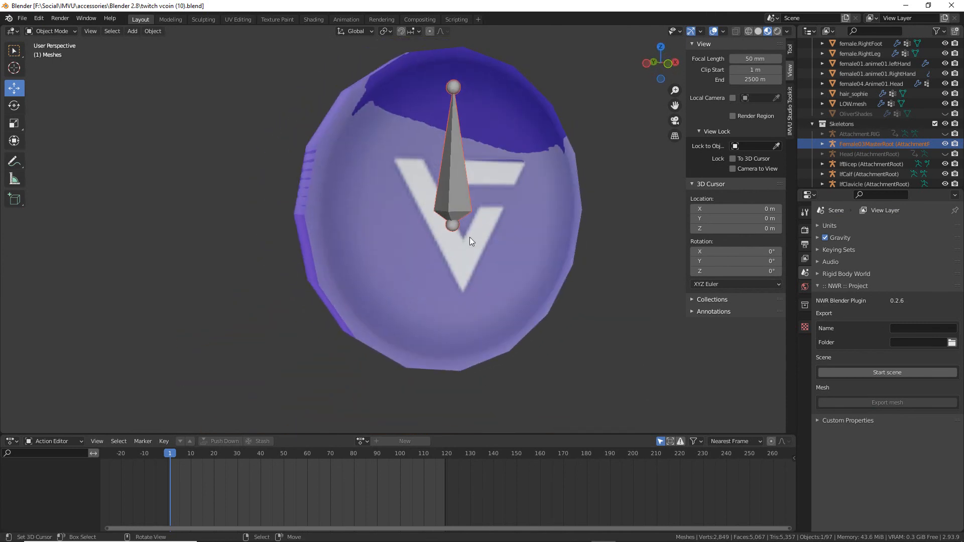
{"action": "mouse_move", "coordinate": [469, 252]}
{"action": "middle_mouse_down"}
{"action": "mouse_move", "coordinate": [392, 238]}
{"action": "mouse_move", "coordinate": [456, 244]}
{"action": "middle_mouse_up"}
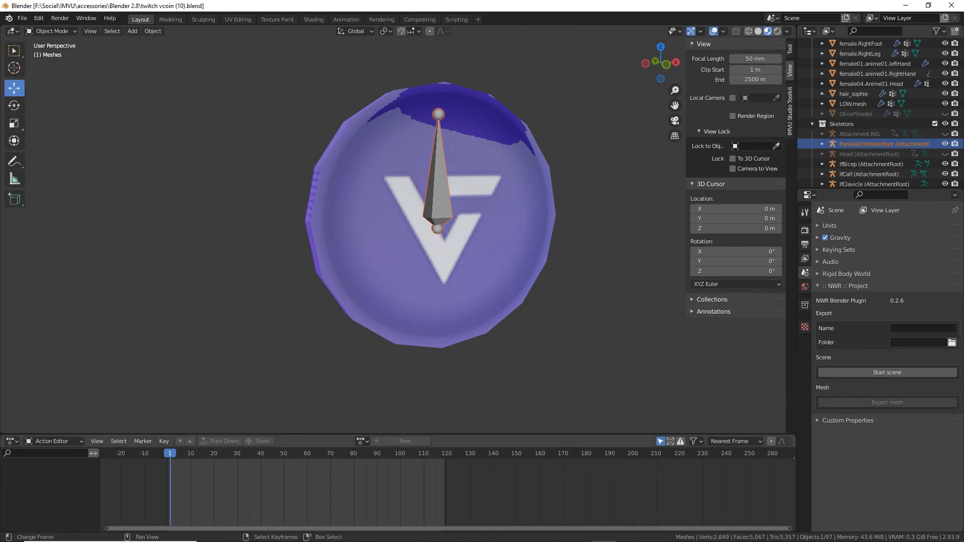
Switch to Affinity Photo, mark the white V and the dark ring of the first coin face in the shininess image, and clear the marks.
{"action": "left_click", "coordinate": [383, 538]}
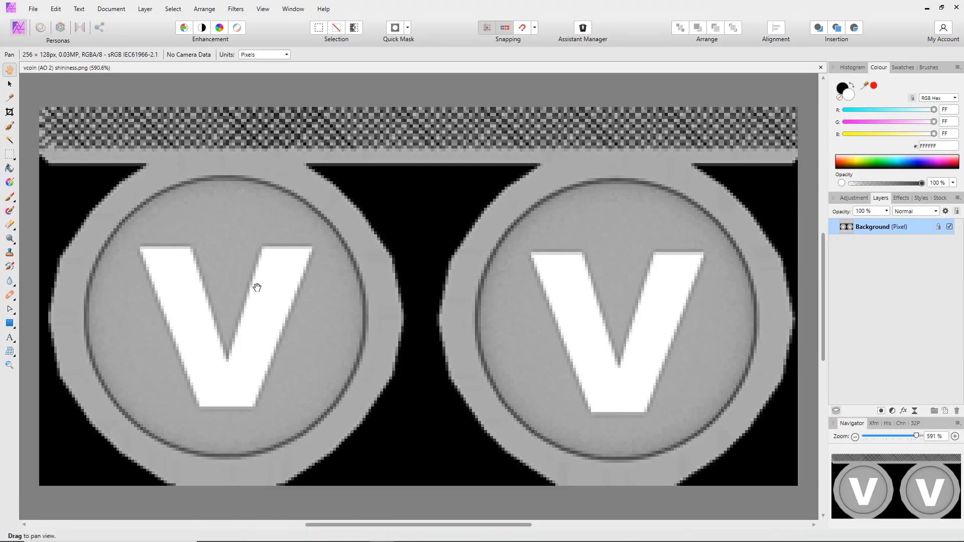
{"action": "mouse_move", "coordinate": [170, 267]}
{"action": "left_mouse_down"}
{"action": "mouse_move", "coordinate": [207, 358]}
{"action": "mouse_move", "coordinate": [279, 333]}
{"action": "mouse_move", "coordinate": [280, 279]}
{"action": "left_mouse_up"}
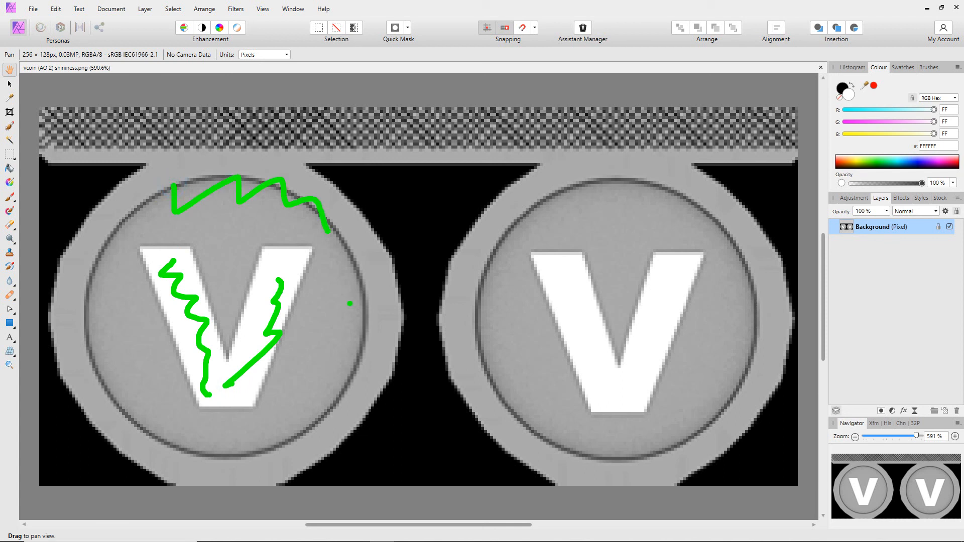
{"action": "left_click_drag", "start_coordinate": [304, 414], "coordinate": [117, 385]}
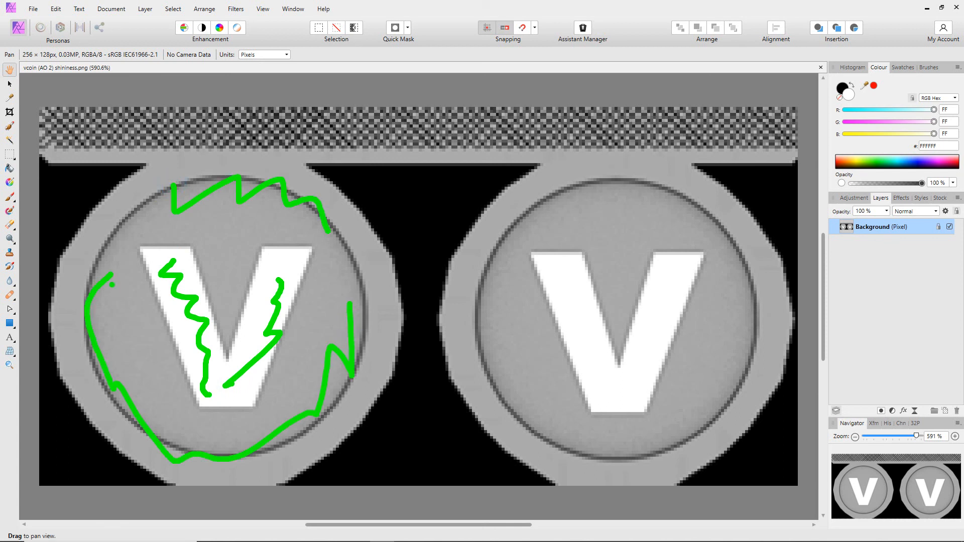
{"action": "key", "text": "Escape"}
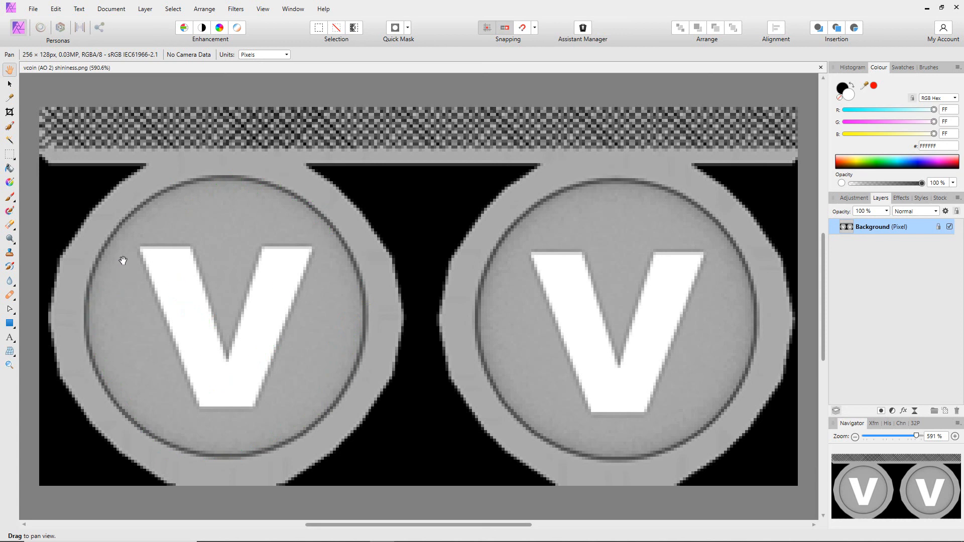
Circle the grey disc and mark the V of the first coin face twice, clearing the marks after each round.
{"action": "mouse_move", "coordinate": [118, 232]}
{"action": "left_mouse_down"}
{"action": "mouse_move", "coordinate": [348, 420]}
{"action": "mouse_move", "coordinate": [269, 175]}
{"action": "mouse_move", "coordinate": [122, 229]}
{"action": "left_mouse_up"}
{"action": "mouse_move", "coordinate": [178, 257]}
{"action": "left_mouse_down"}
{"action": "mouse_move", "coordinate": [197, 277]}
{"action": "mouse_move", "coordinate": [189, 339]}
{"action": "mouse_move", "coordinate": [231, 370]}
{"action": "mouse_move", "coordinate": [238, 360]}
{"action": "left_mouse_up"}
{"action": "mouse_move", "coordinate": [257, 292]}
{"action": "left_mouse_down"}
{"action": "mouse_move", "coordinate": [271, 310]}
{"action": "mouse_move", "coordinate": [261, 321]}
{"action": "left_mouse_up"}
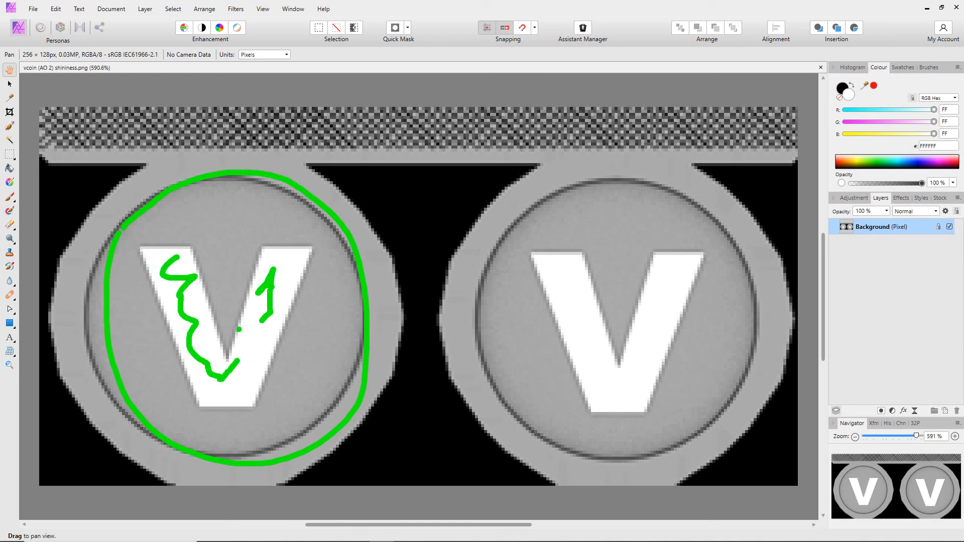
{"action": "key", "text": "Escape"}
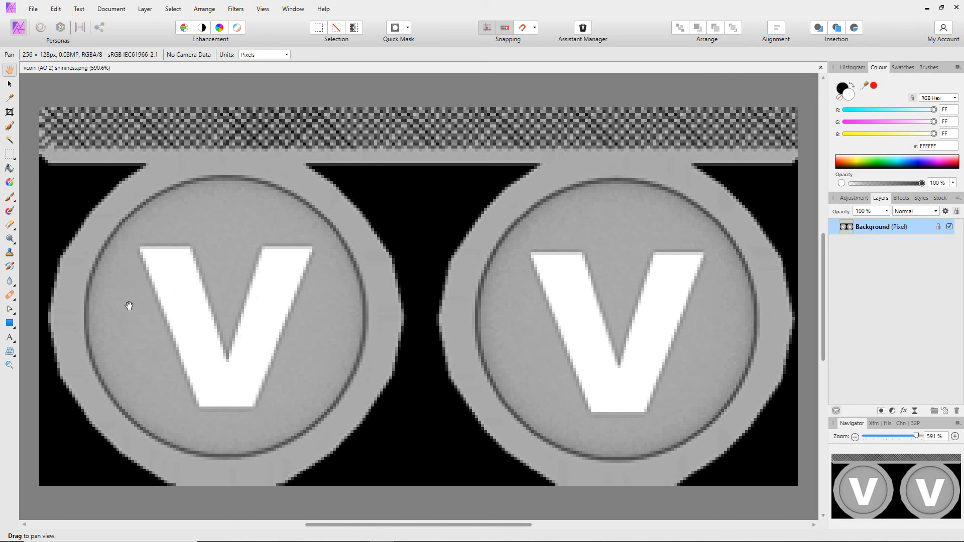
{"action": "key", "text": "ctrl+2"}
{"action": "mouse_move", "coordinate": [103, 383]}
{"action": "left_mouse_down"}
{"action": "mouse_move", "coordinate": [116, 215]}
{"action": "mouse_move", "coordinate": [344, 420]}
{"action": "mouse_move", "coordinate": [236, 180]}
{"action": "mouse_move", "coordinate": [128, 217]}
{"action": "left_mouse_up"}
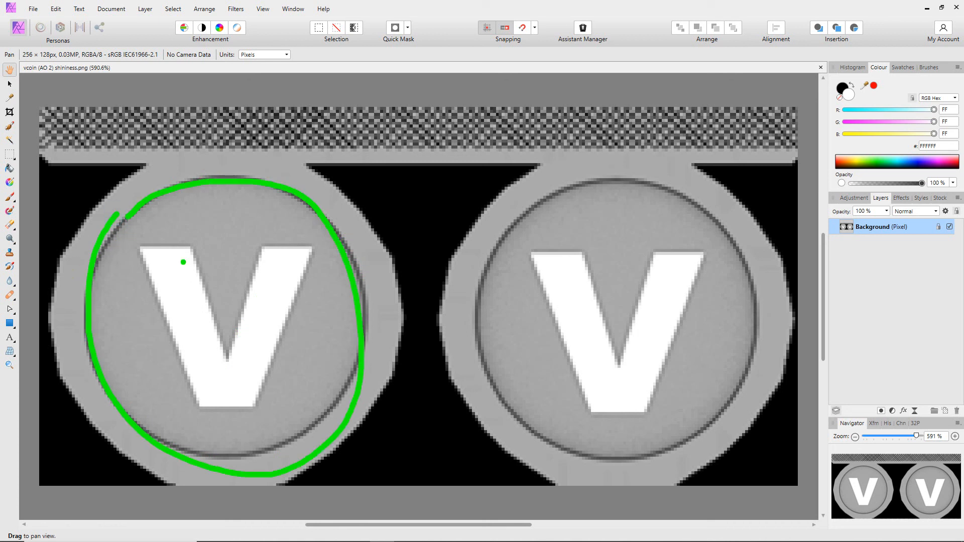
{"action": "mouse_move", "coordinate": [168, 254]}
{"action": "left_mouse_down"}
{"action": "mouse_move", "coordinate": [203, 317]}
{"action": "mouse_move", "coordinate": [245, 353]}
{"action": "mouse_move", "coordinate": [261, 266]}
{"action": "mouse_move", "coordinate": [267, 290]}
{"action": "left_mouse_up"}
{"action": "key", "text": "Escape"}
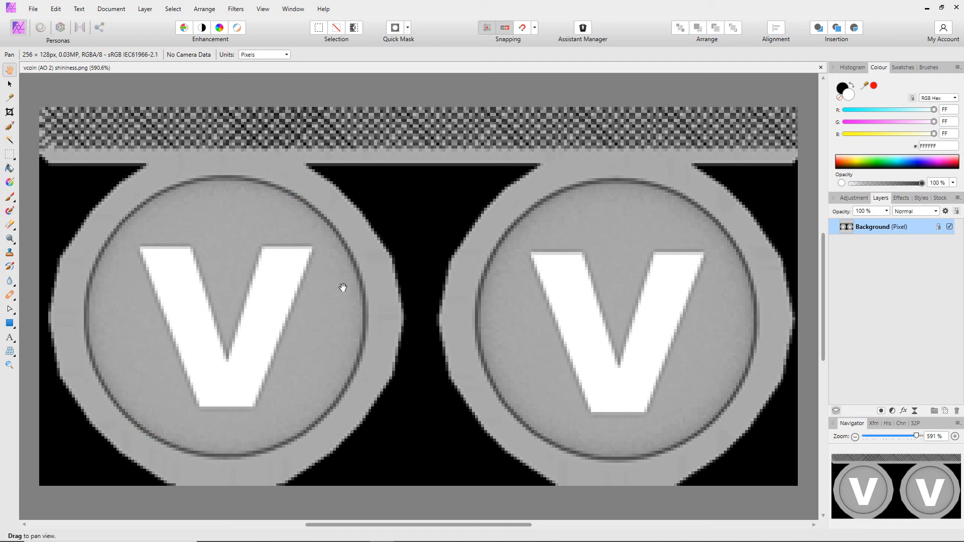
Mark the black gap between the coin faces and link the first face's lower edge to the second face's upper edge.
{"action": "mouse_move", "coordinate": [385, 178]}
{"action": "left_mouse_down"}
{"action": "mouse_move", "coordinate": [382, 246]}
{"action": "mouse_move", "coordinate": [412, 432]}
{"action": "left_mouse_up"}
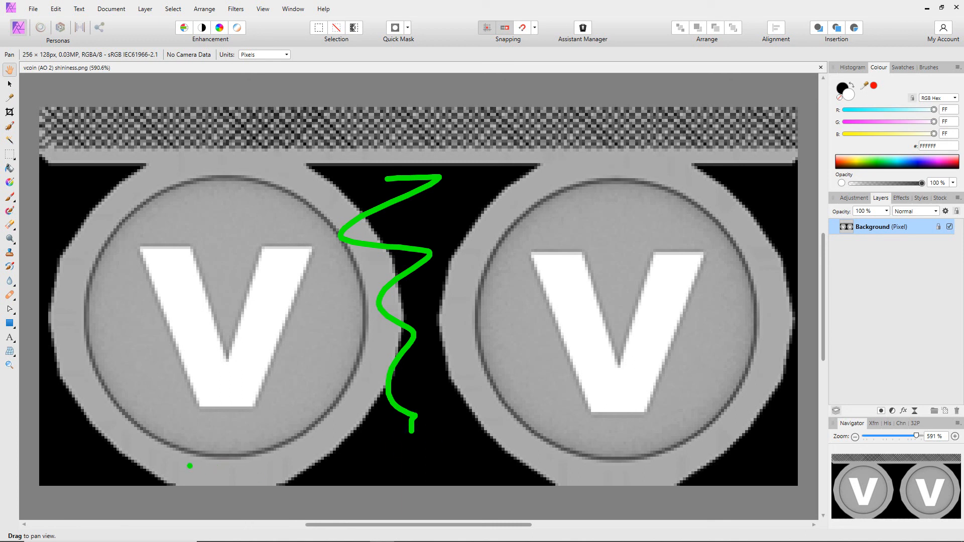
{"action": "left_click_drag", "start_coordinate": [210, 457], "coordinate": [222, 455]}
{"action": "left_click", "coordinate": [578, 167], "text": "shift"}
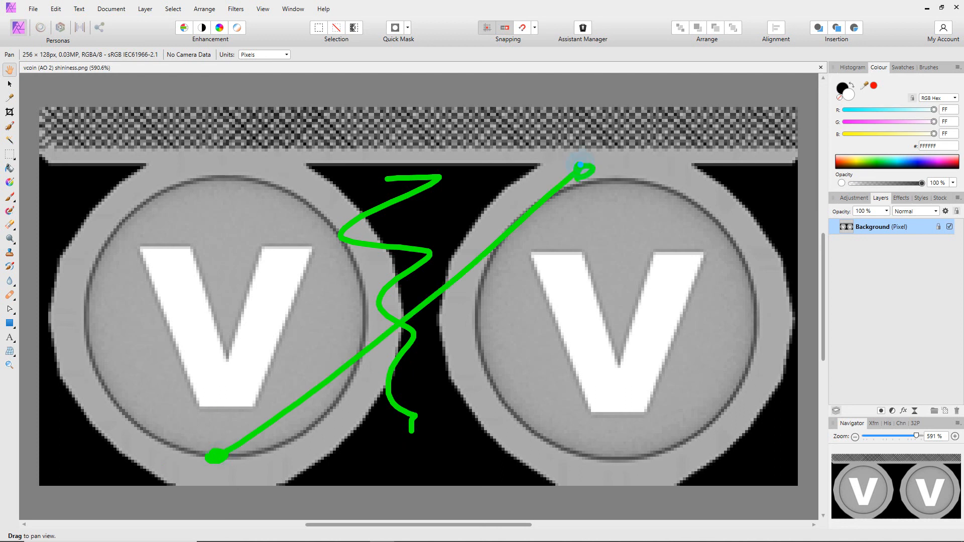
{"action": "left_click", "coordinate": [611, 145], "text": "shift"}
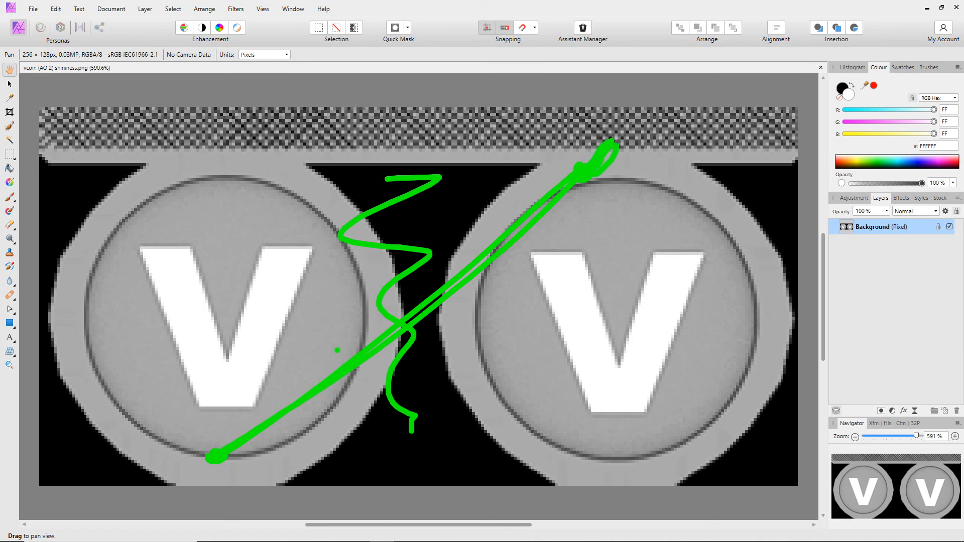
Link the area beside the first V to the second V, mark a stroke of each letter, and clear all marks.
{"action": "left_click", "coordinate": [292, 347]}
{"action": "left_click_drag", "start_coordinate": [294, 343], "coordinate": [610, 316]}
{"action": "left_click_drag", "start_coordinate": [291, 347], "coordinate": [294, 336]}
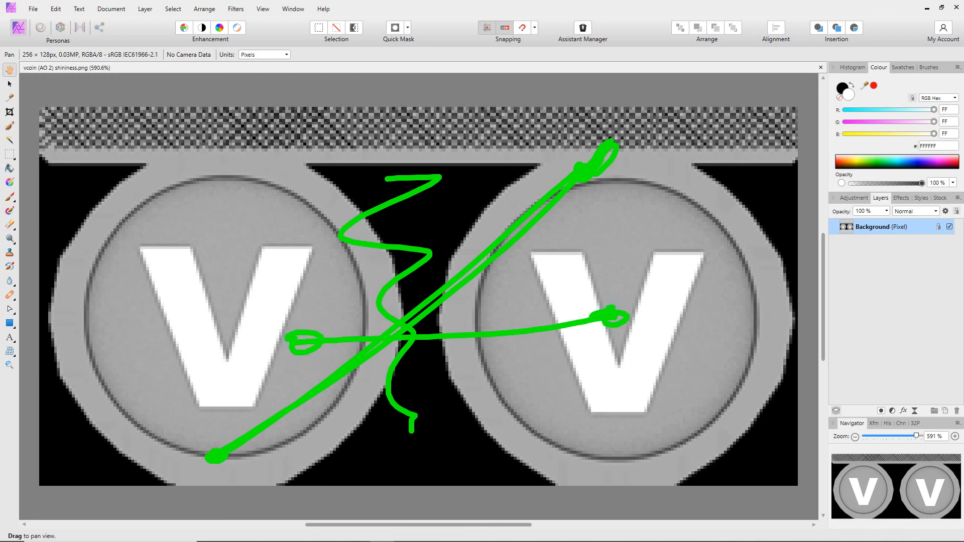
{"action": "mouse_move", "coordinate": [638, 320]}
{"action": "left_mouse_down"}
{"action": "mouse_move", "coordinate": [639, 295]}
{"action": "mouse_move", "coordinate": [660, 303]}
{"action": "left_mouse_up"}
{"action": "left_click", "coordinate": [265, 326]}
{"action": "mouse_move", "coordinate": [260, 322]}
{"action": "left_mouse_down"}
{"action": "mouse_move", "coordinate": [269, 319]}
{"action": "mouse_move", "coordinate": [273, 372]}
{"action": "left_mouse_up"}
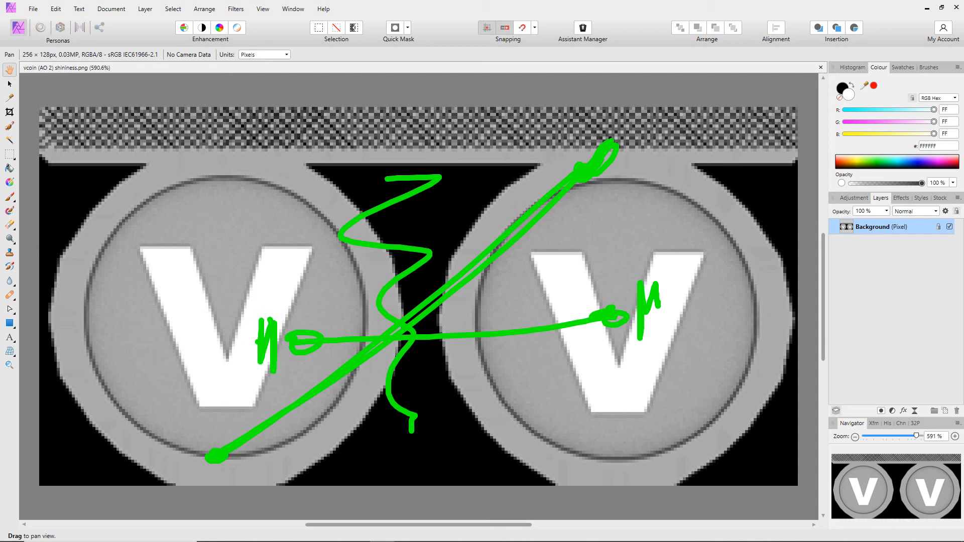
{"action": "mouse_move", "coordinate": [165, 247]}
{"action": "left_mouse_down"}
{"action": "mouse_move", "coordinate": [176, 324]}
{"action": "mouse_move", "coordinate": [228, 384]}
{"action": "mouse_move", "coordinate": [285, 274]}
{"action": "mouse_move", "coordinate": [278, 296]}
{"action": "left_mouse_up"}
{"action": "key", "text": "Escape"}
Trace the V of the first coin face with a single line and clear it.
{"action": "key", "text": "ctrl+2"}
{"action": "mouse_move", "coordinate": [178, 276]}
{"action": "left_mouse_down"}
{"action": "mouse_move", "coordinate": [223, 399]}
{"action": "mouse_move", "coordinate": [283, 286]}
{"action": "left_mouse_up"}
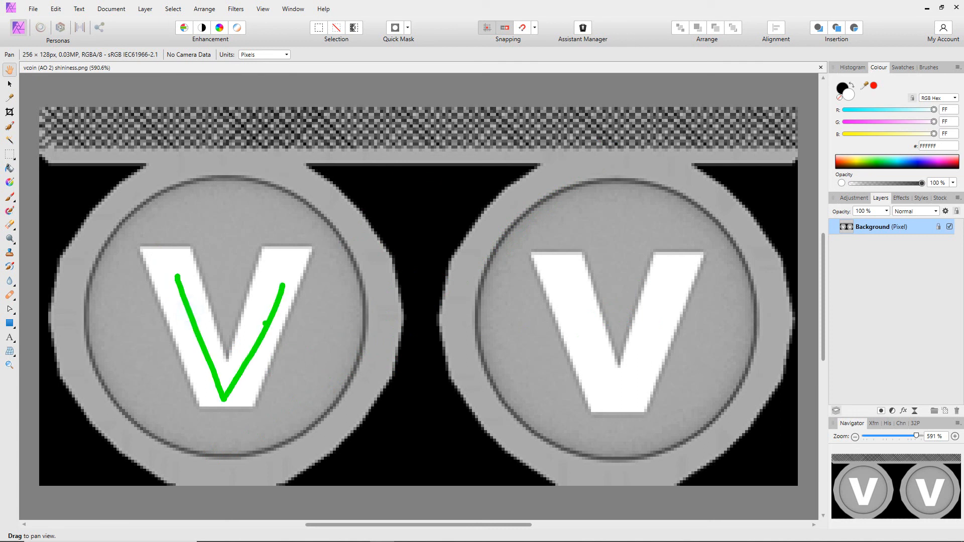
{"action": "key", "text": "Escape"}
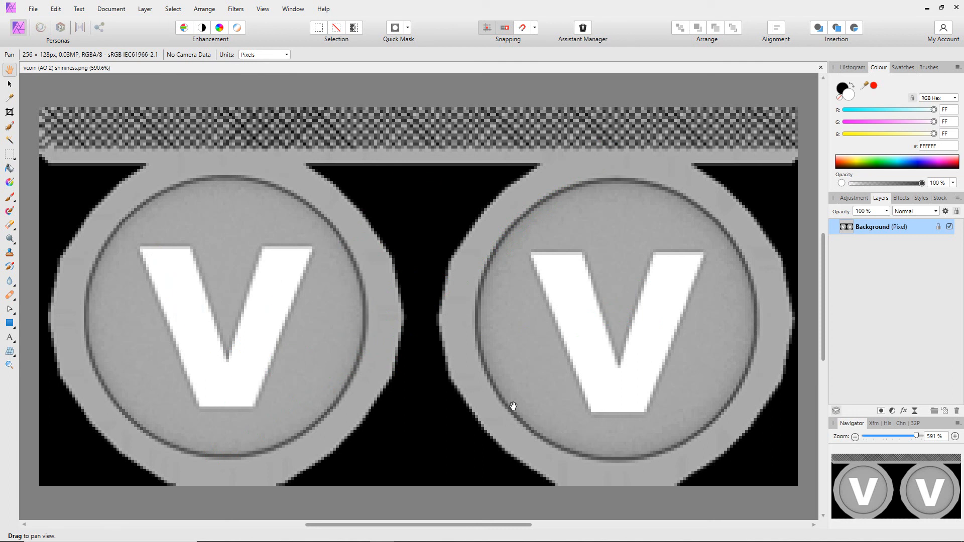
Return to IMVU Studio, view the gold bars from another side and outline the central area of the shininess texture preview.
{"action": "mouse_move", "coordinate": [503, 541]}
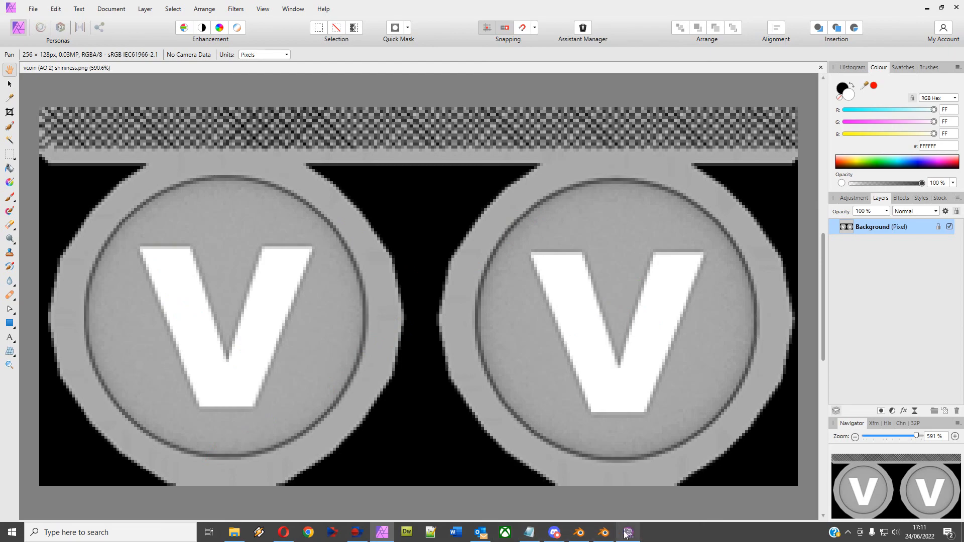
{"action": "left_click", "coordinate": [628, 533]}
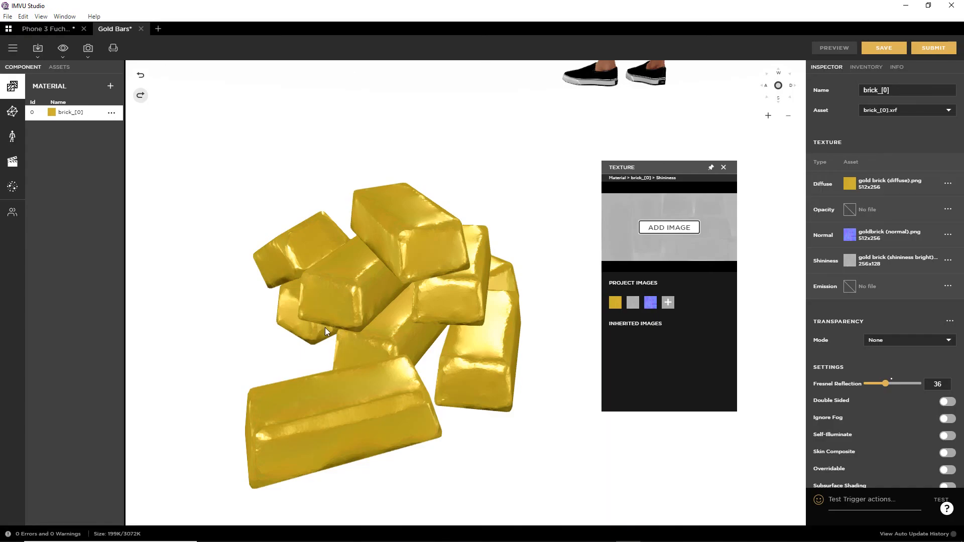
{"action": "left_click_drag", "start_coordinate": [402, 326], "coordinate": [443, 308]}
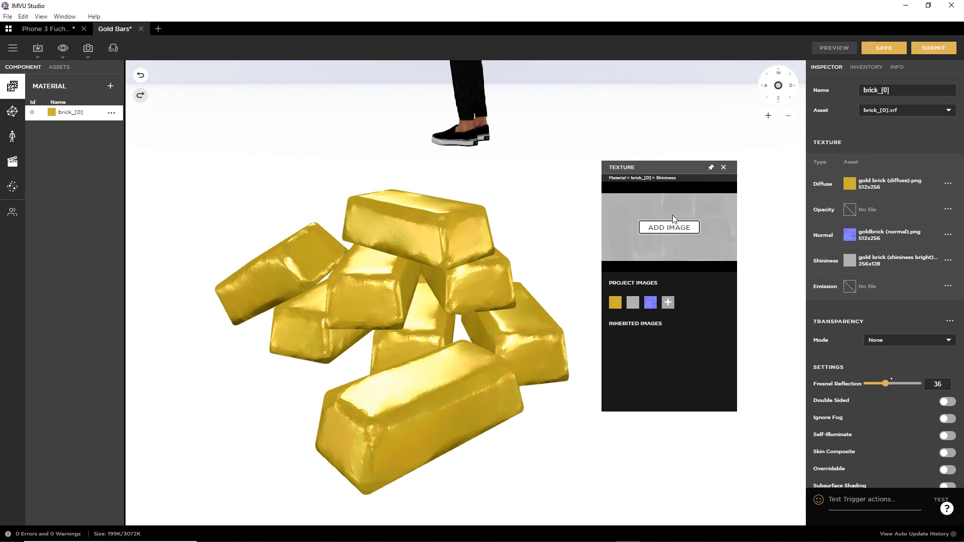
{"action": "mouse_move", "coordinate": [634, 207]}
{"action": "left_mouse_down"}
{"action": "mouse_move", "coordinate": [622, 221]}
{"action": "mouse_move", "coordinate": [714, 207]}
{"action": "mouse_move", "coordinate": [608, 209]}
{"action": "mouse_move", "coordinate": [618, 215]}
{"action": "left_mouse_up"}
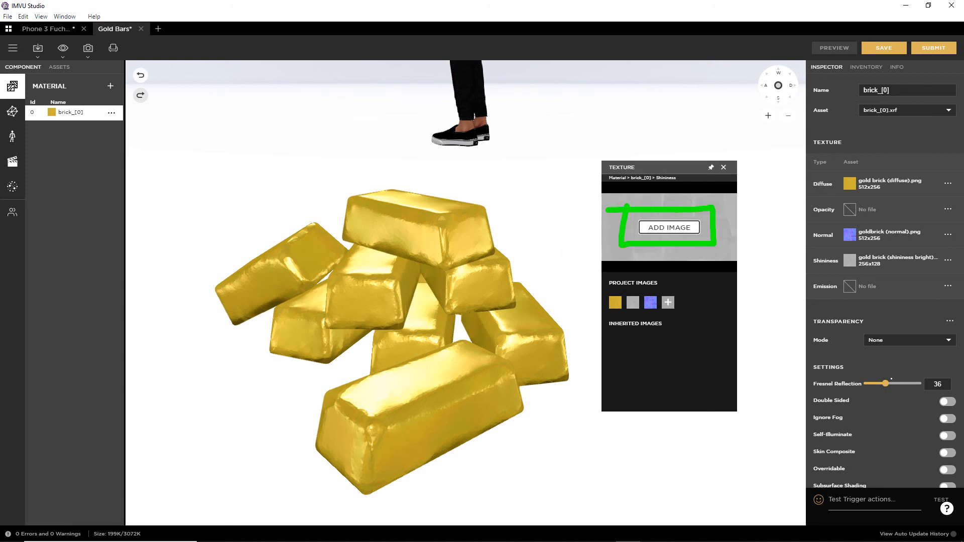
Examine the shine on the gold bars' faces and edges from several angles and distances.
{"action": "scroll", "coordinate": [448, 302], "scroll_direction": "down", "scroll_amount": 3}
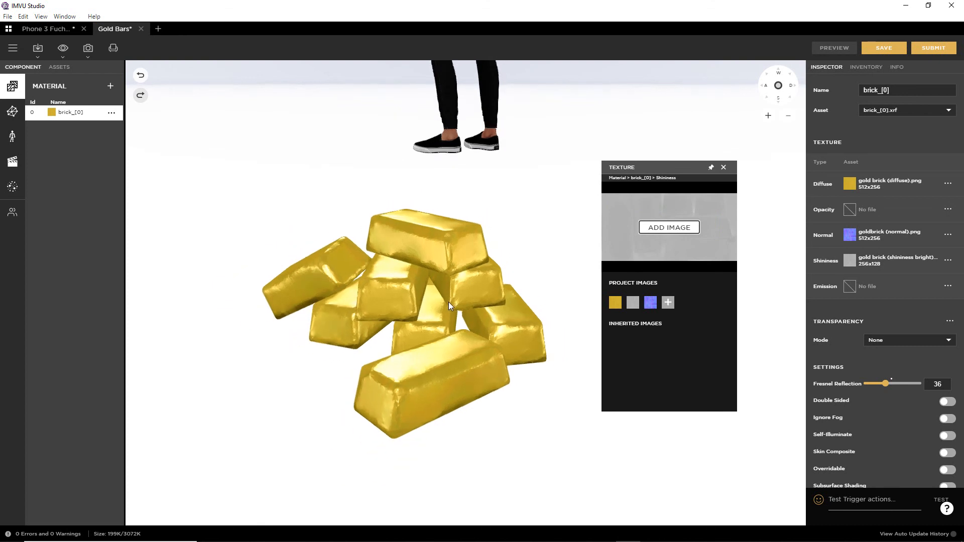
{"action": "left_click_drag", "start_coordinate": [398, 332], "coordinate": [370, 352]}
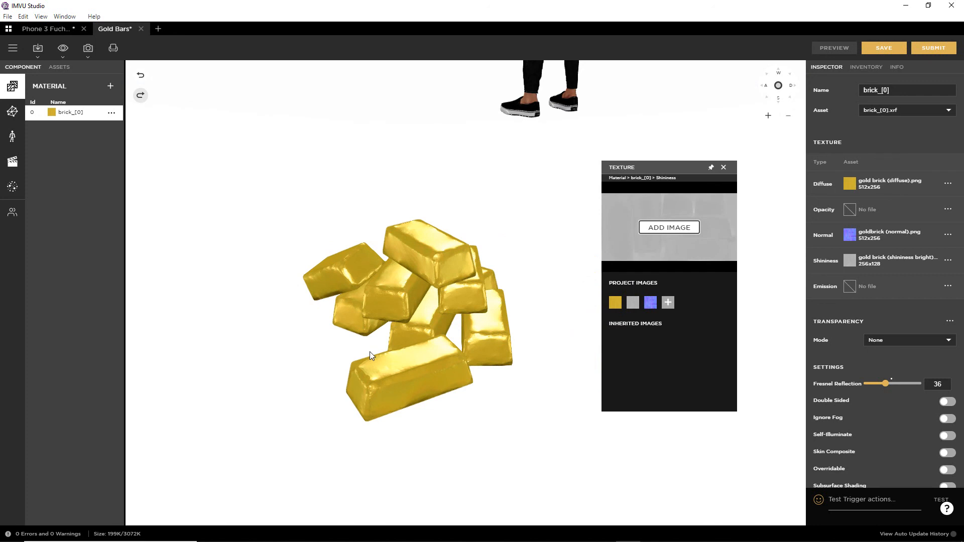
{"action": "scroll", "coordinate": [370, 351], "scroll_direction": "up", "scroll_amount": 3}
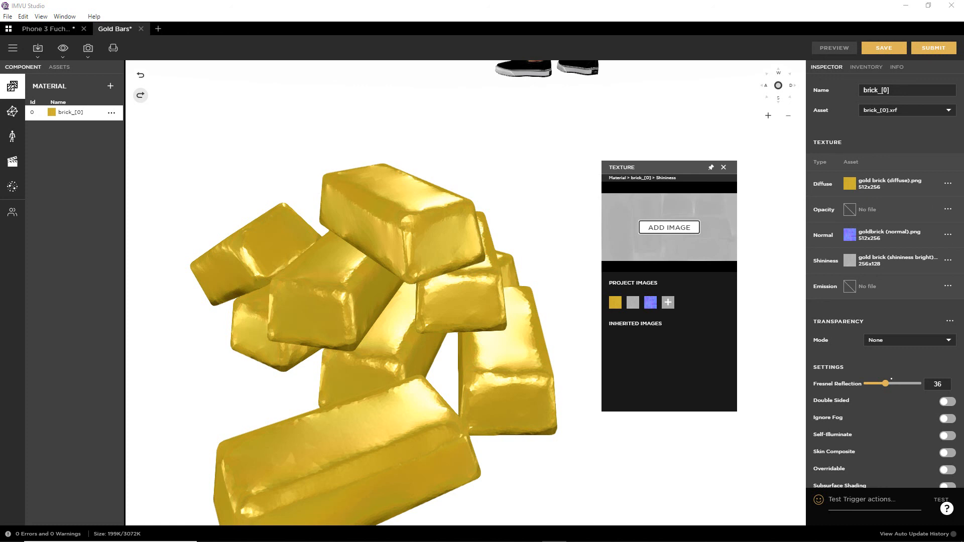
{"action": "right_click_drag", "start_coordinate": [362, 400], "coordinate": [404, 357]}
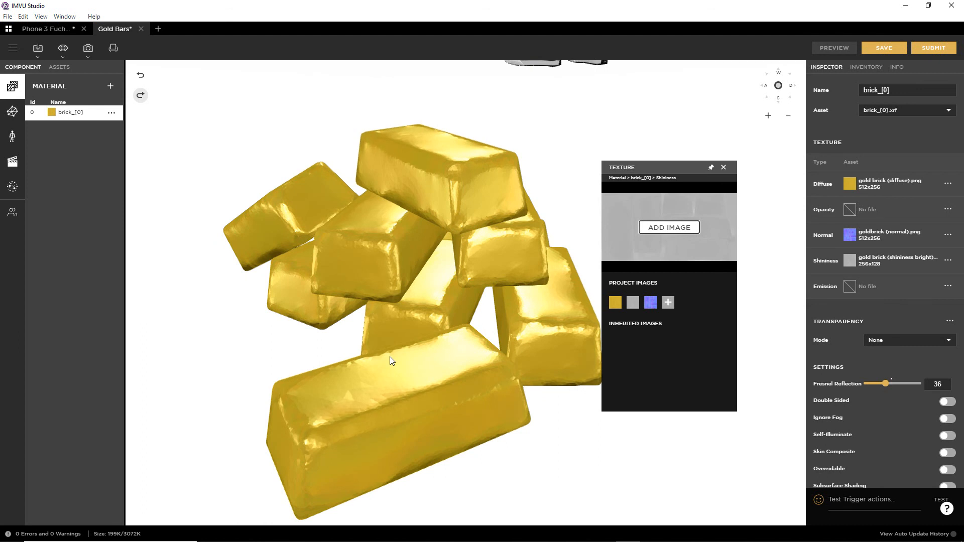
{"action": "left_click_drag", "start_coordinate": [383, 346], "coordinate": [511, 421]}
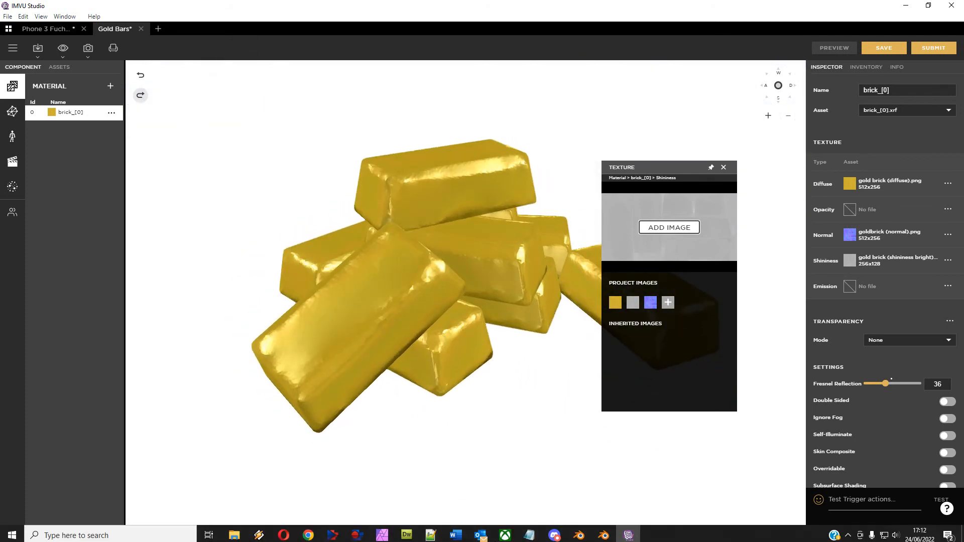
Switch to Blender and open the recent file "fix it friday 24th june (2).blend".
{"action": "left_click", "coordinate": [604, 536]}
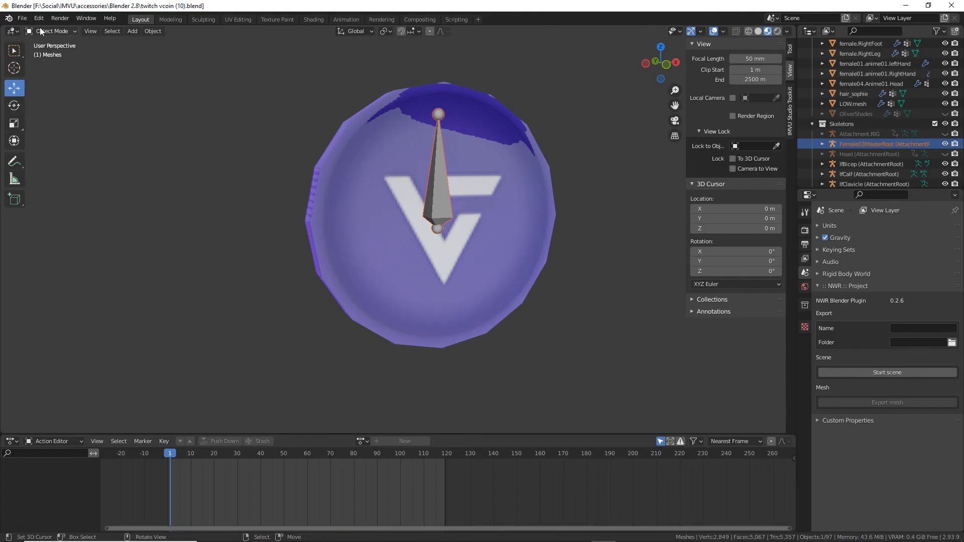
{"action": "left_click", "coordinate": [22, 18]}
{"action": "mouse_move", "coordinate": [33, 51]}
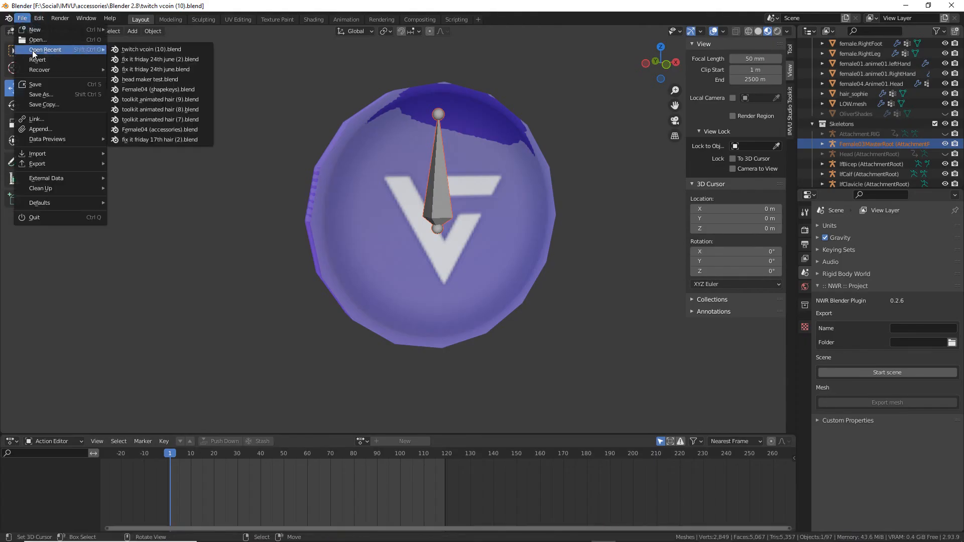
{"action": "left_click", "coordinate": [146, 60]}
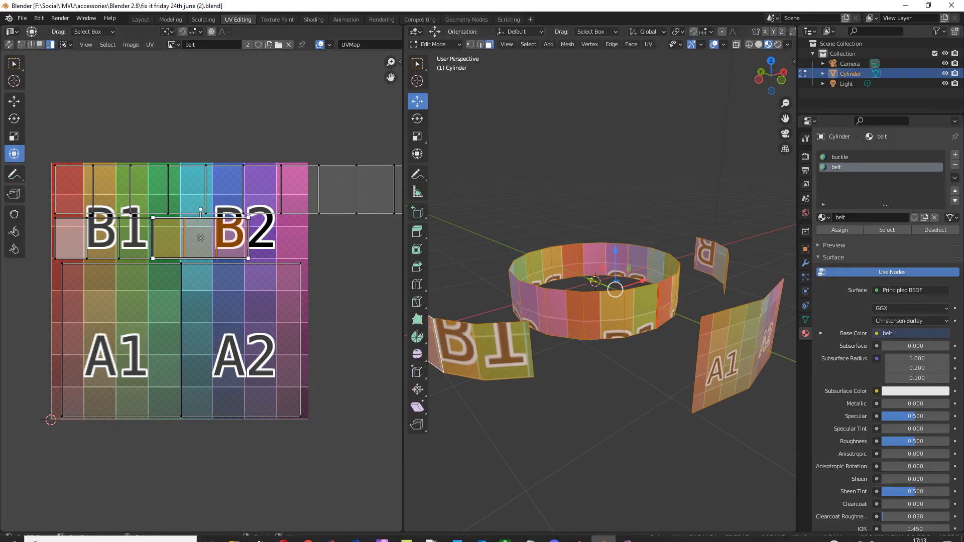
Return to IMVU Studio, turn the gold bars slightly, circle the upper middle of the shininess texture preview and clear the mark.
{"action": "left_click", "coordinate": [631, 533]}
{"action": "mouse_move", "coordinate": [471, 344]}
{"action": "left_mouse_down"}
{"action": "mouse_move", "coordinate": [503, 345]}
{"action": "mouse_move", "coordinate": [438, 347]}
{"action": "mouse_move", "coordinate": [468, 340]}
{"action": "left_mouse_up"}
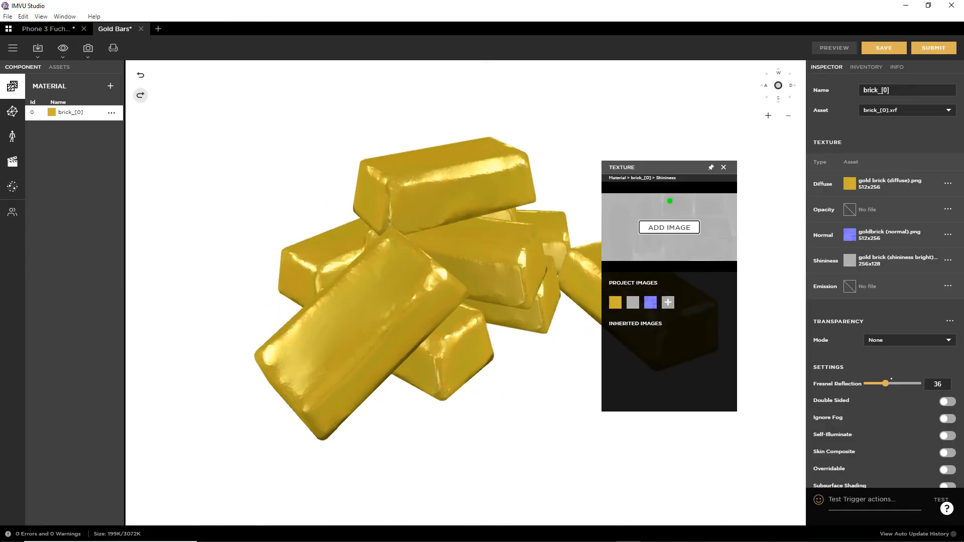
{"action": "left_click_drag", "start_coordinate": [637, 199], "coordinate": [652, 224]}
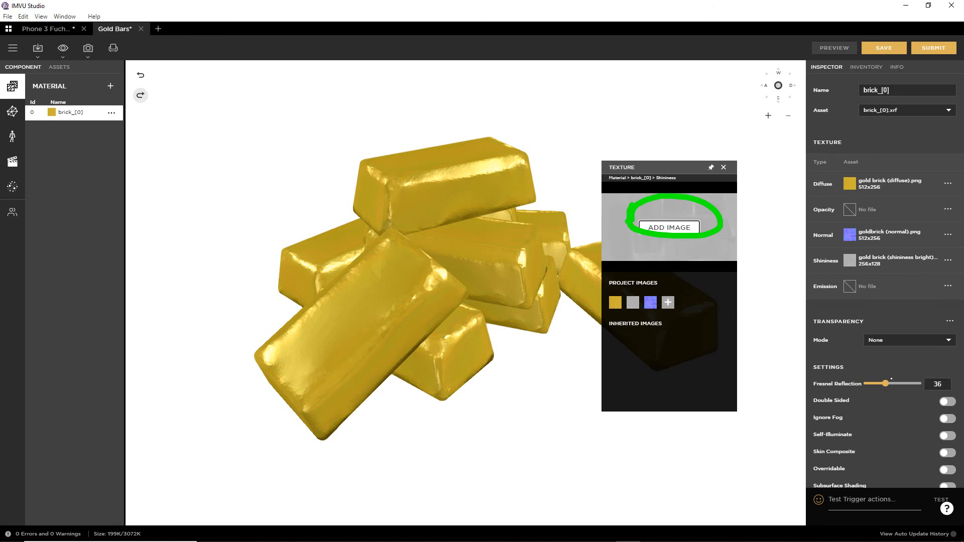
{"action": "key", "text": "Escape"}
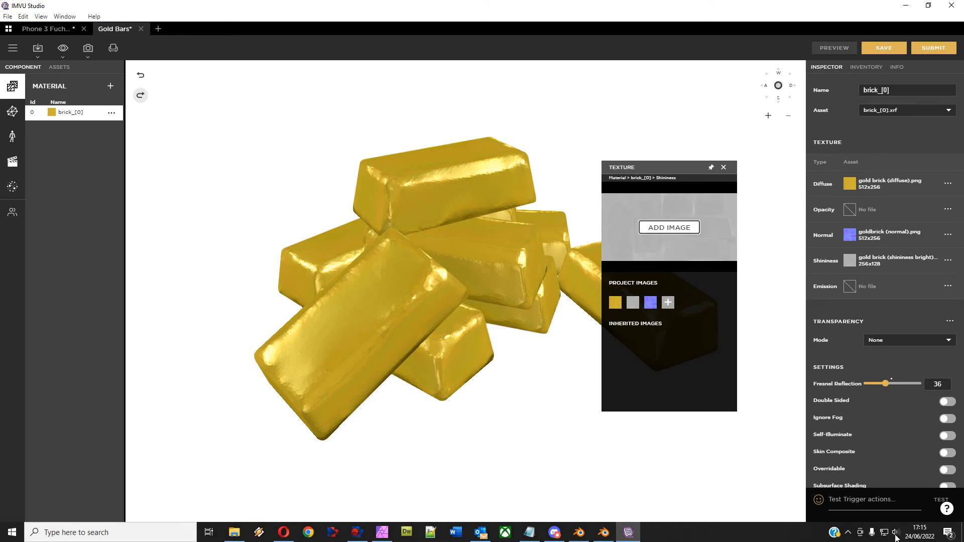
Check the current time in the system clock and calendar, and close it.
{"action": "left_click", "coordinate": [917, 532]}
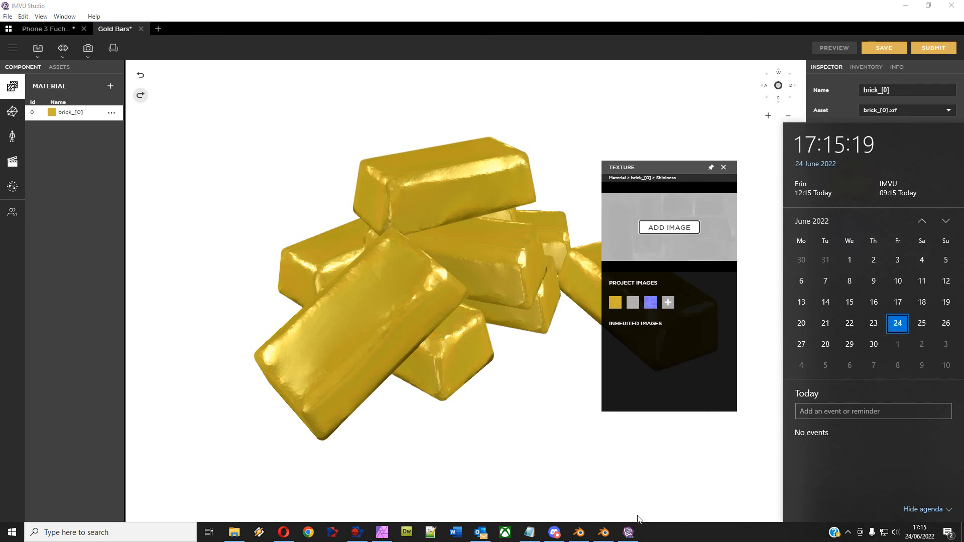
{"action": "left_click", "coordinate": [590, 17]}
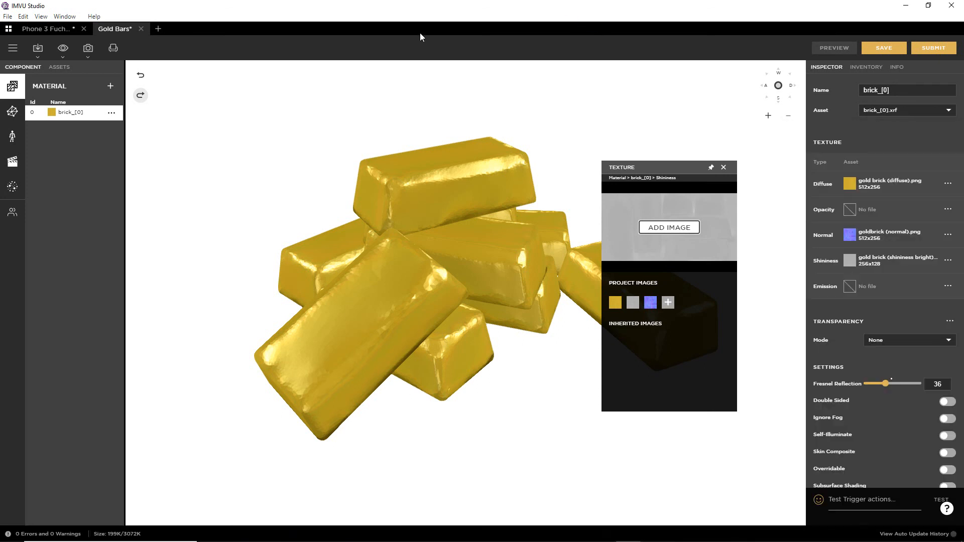